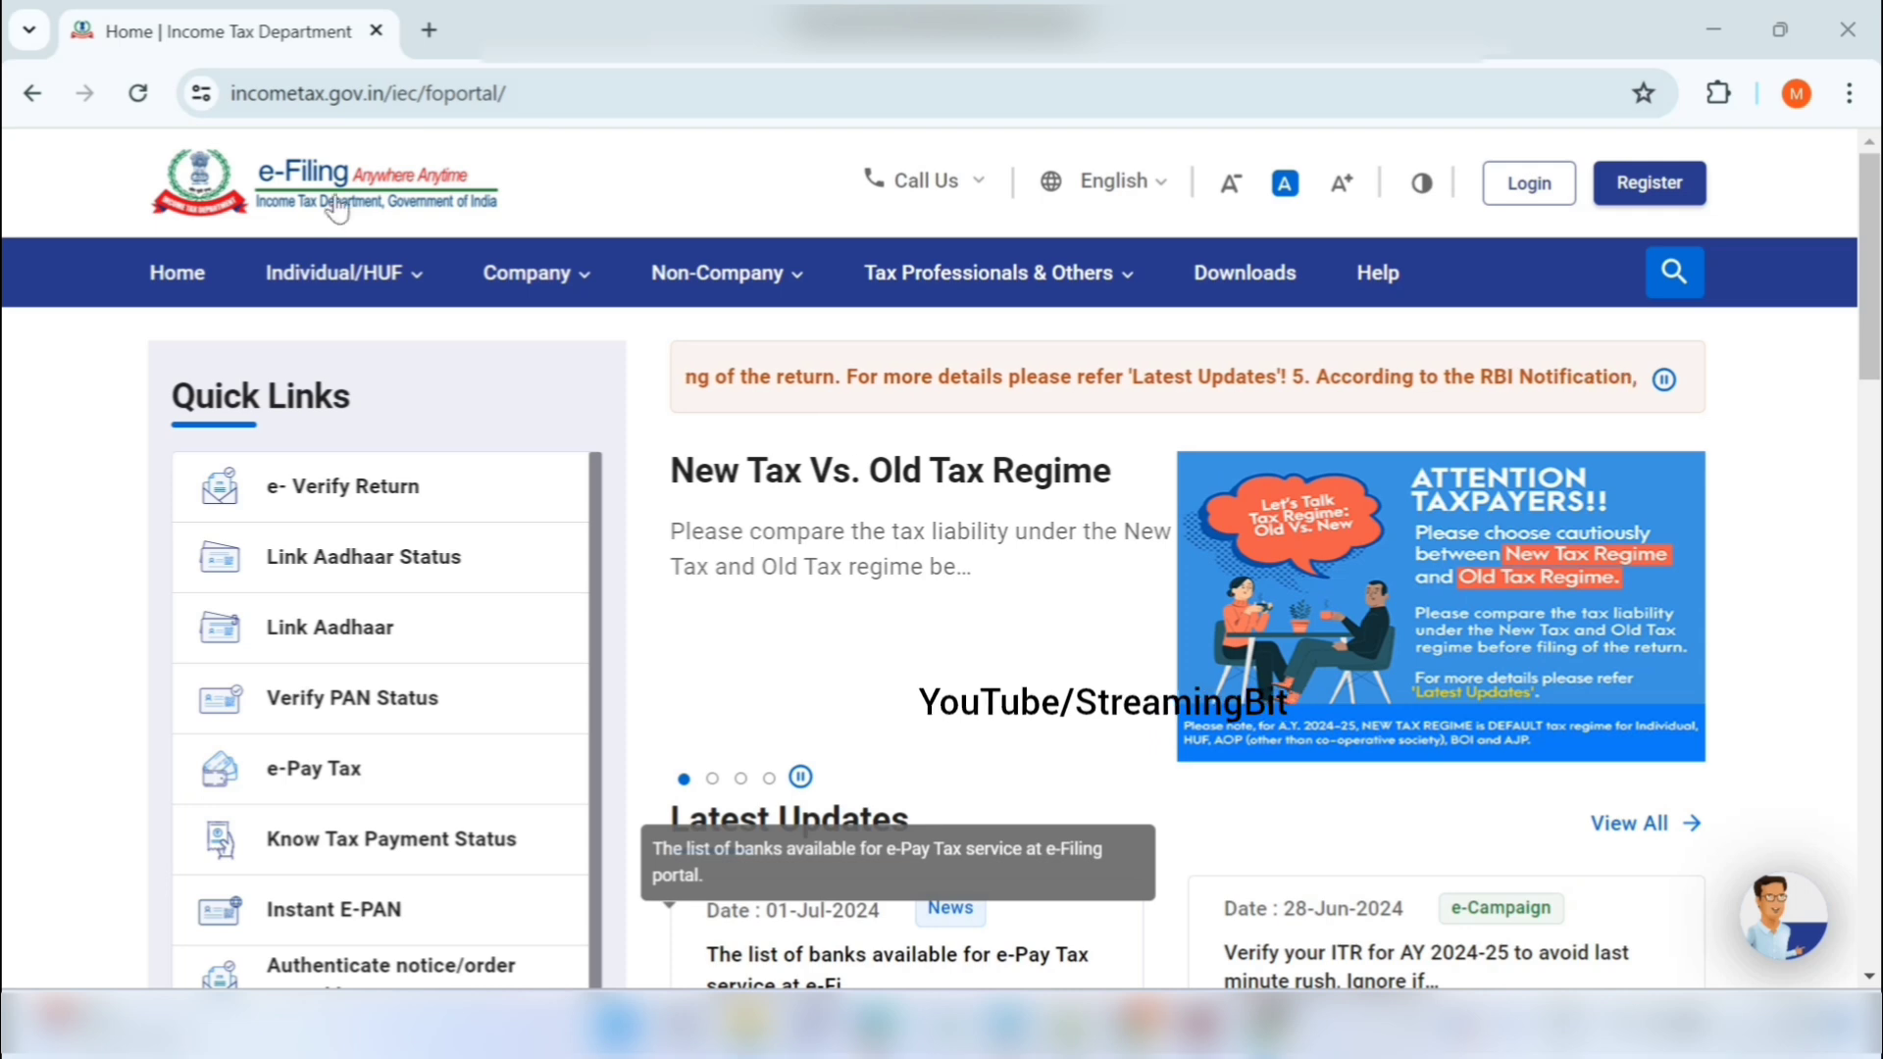
- Open the returns and forms applicable to salaried employees, examine who can and cannot use ITR-1, and return to the portal home page
{"action": "mouse_move", "coordinate": [338, 279]}
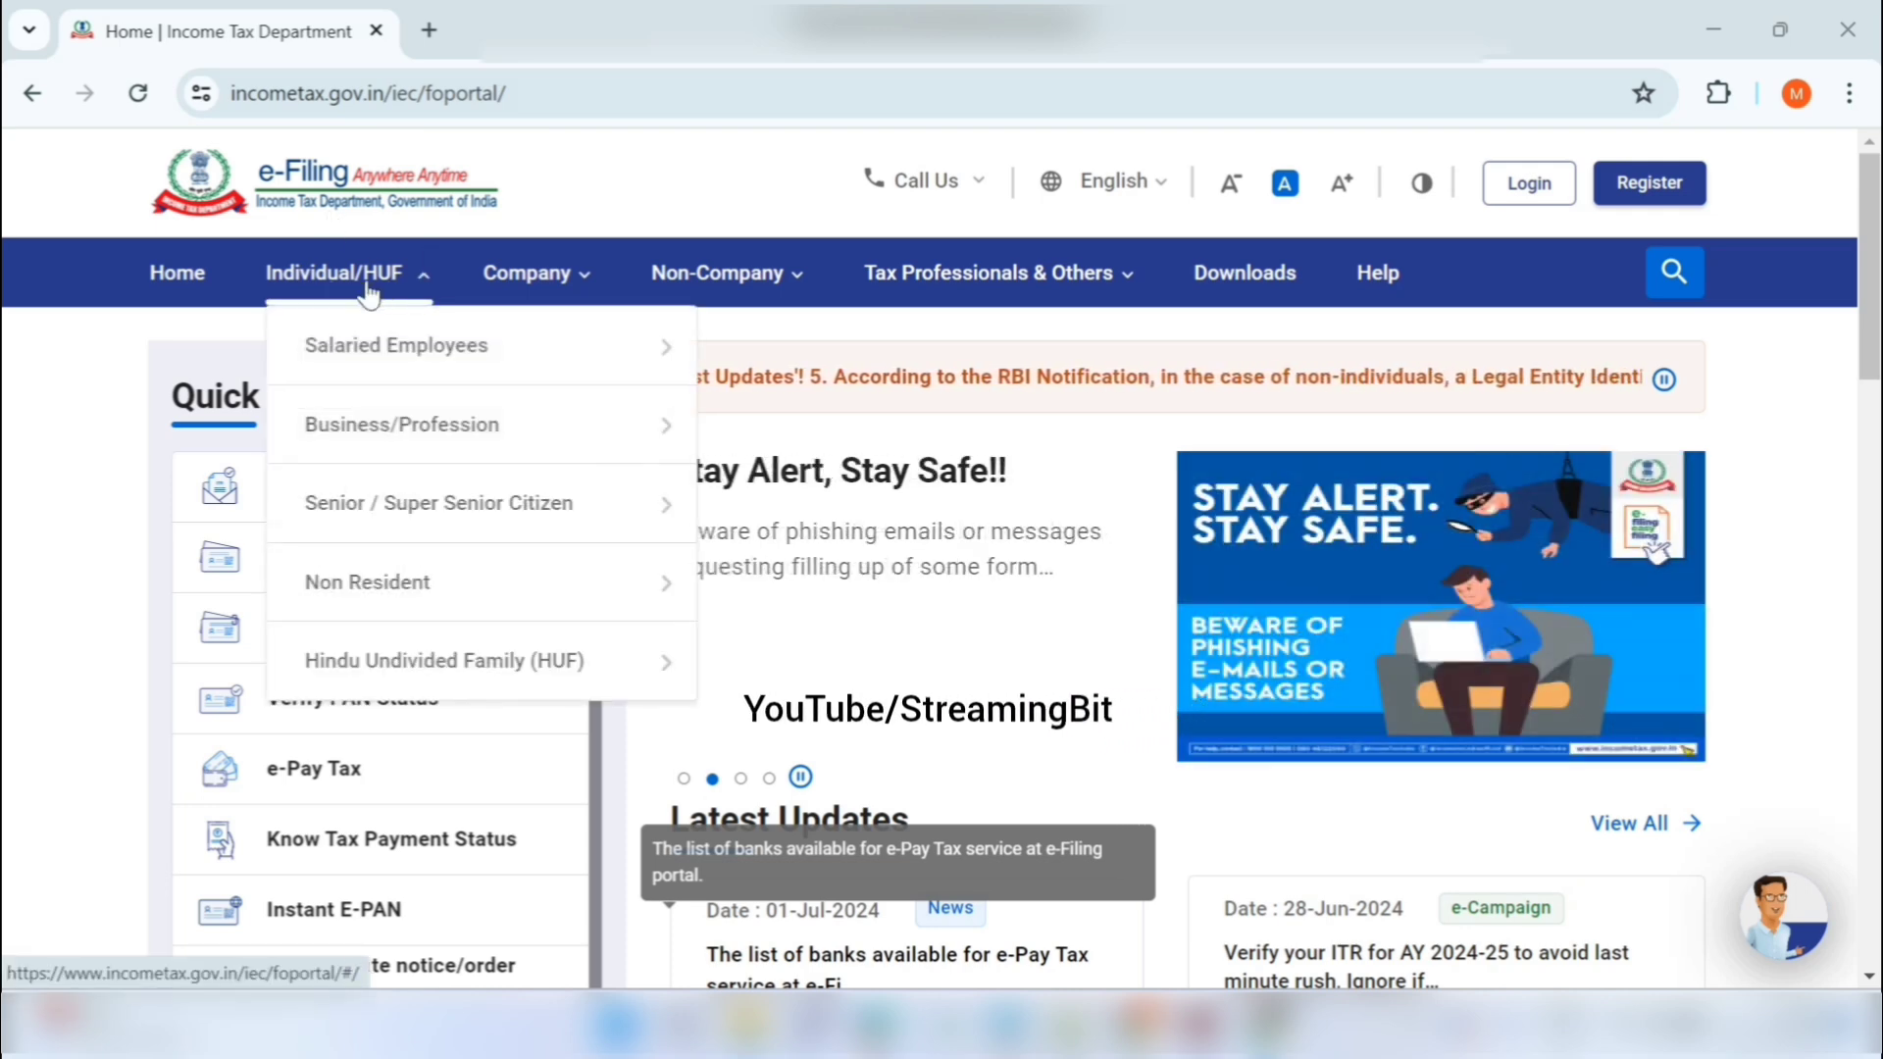
{"action": "mouse_move", "coordinate": [446, 362]}
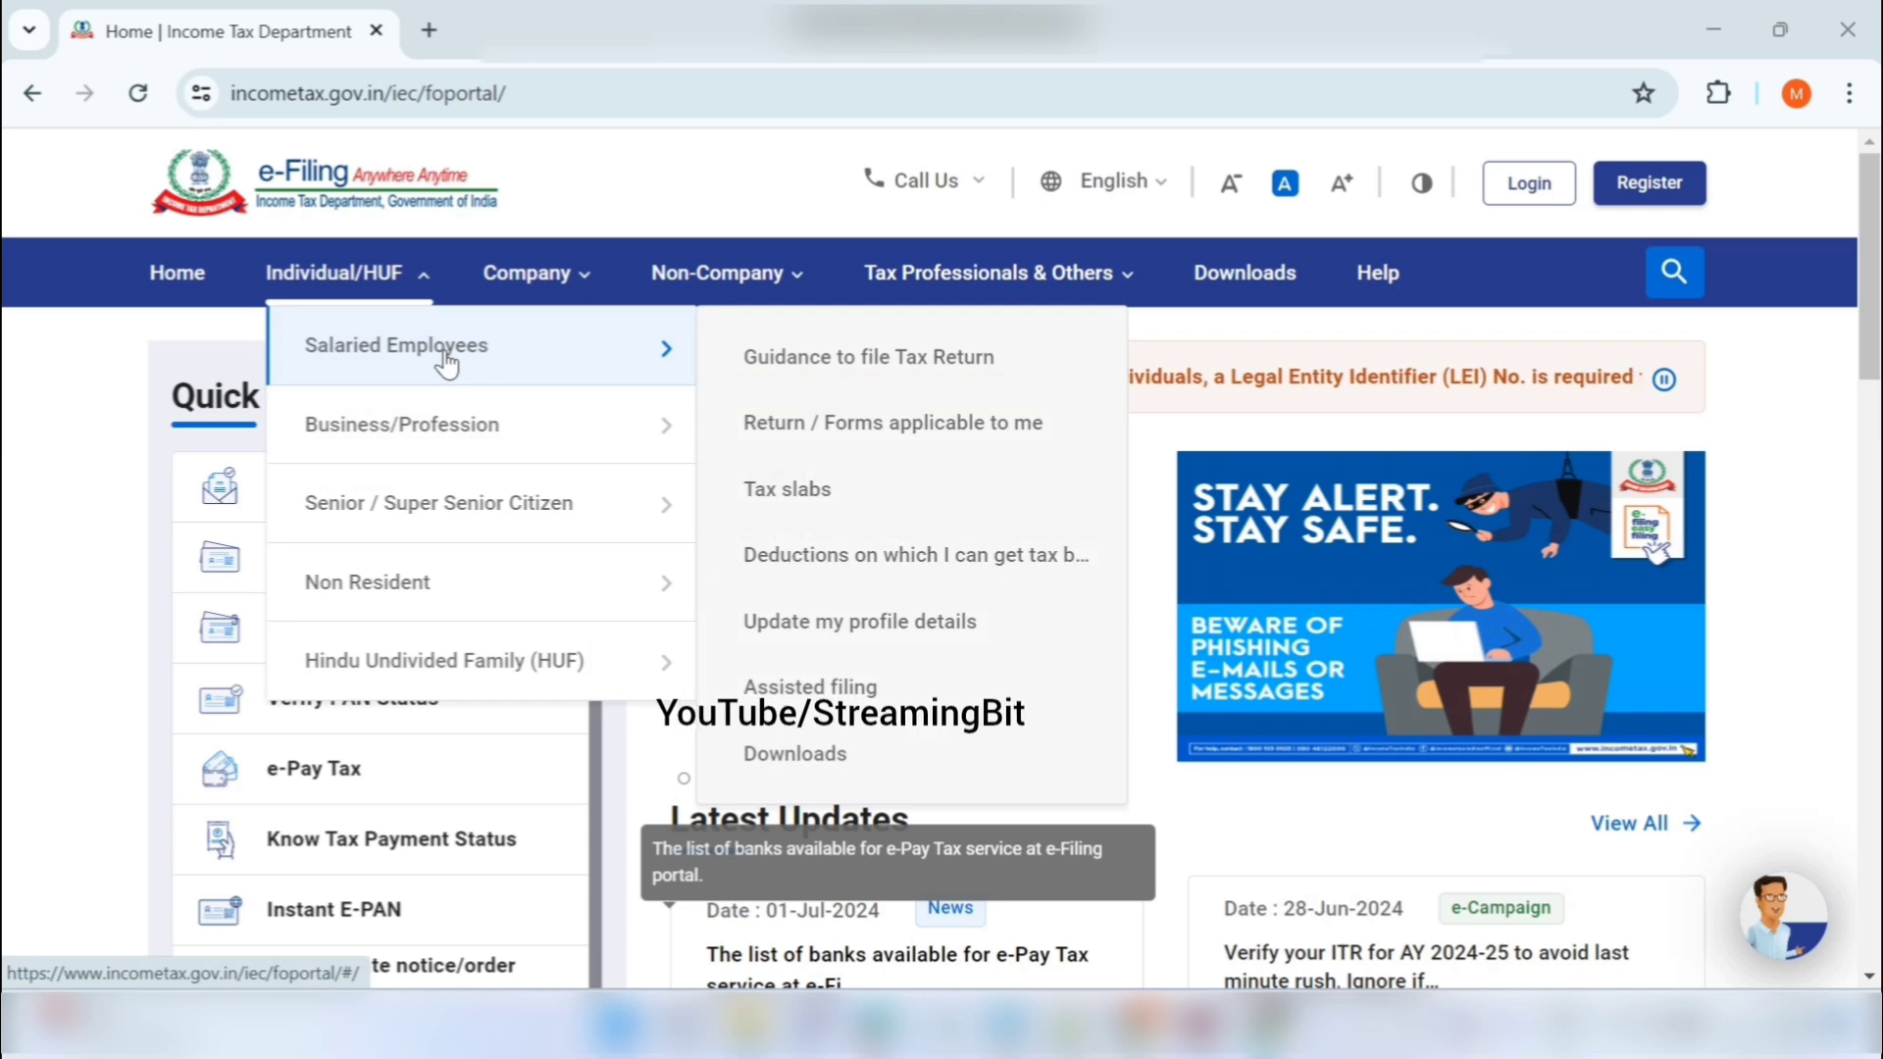
{"action": "left_click", "coordinate": [894, 431]}
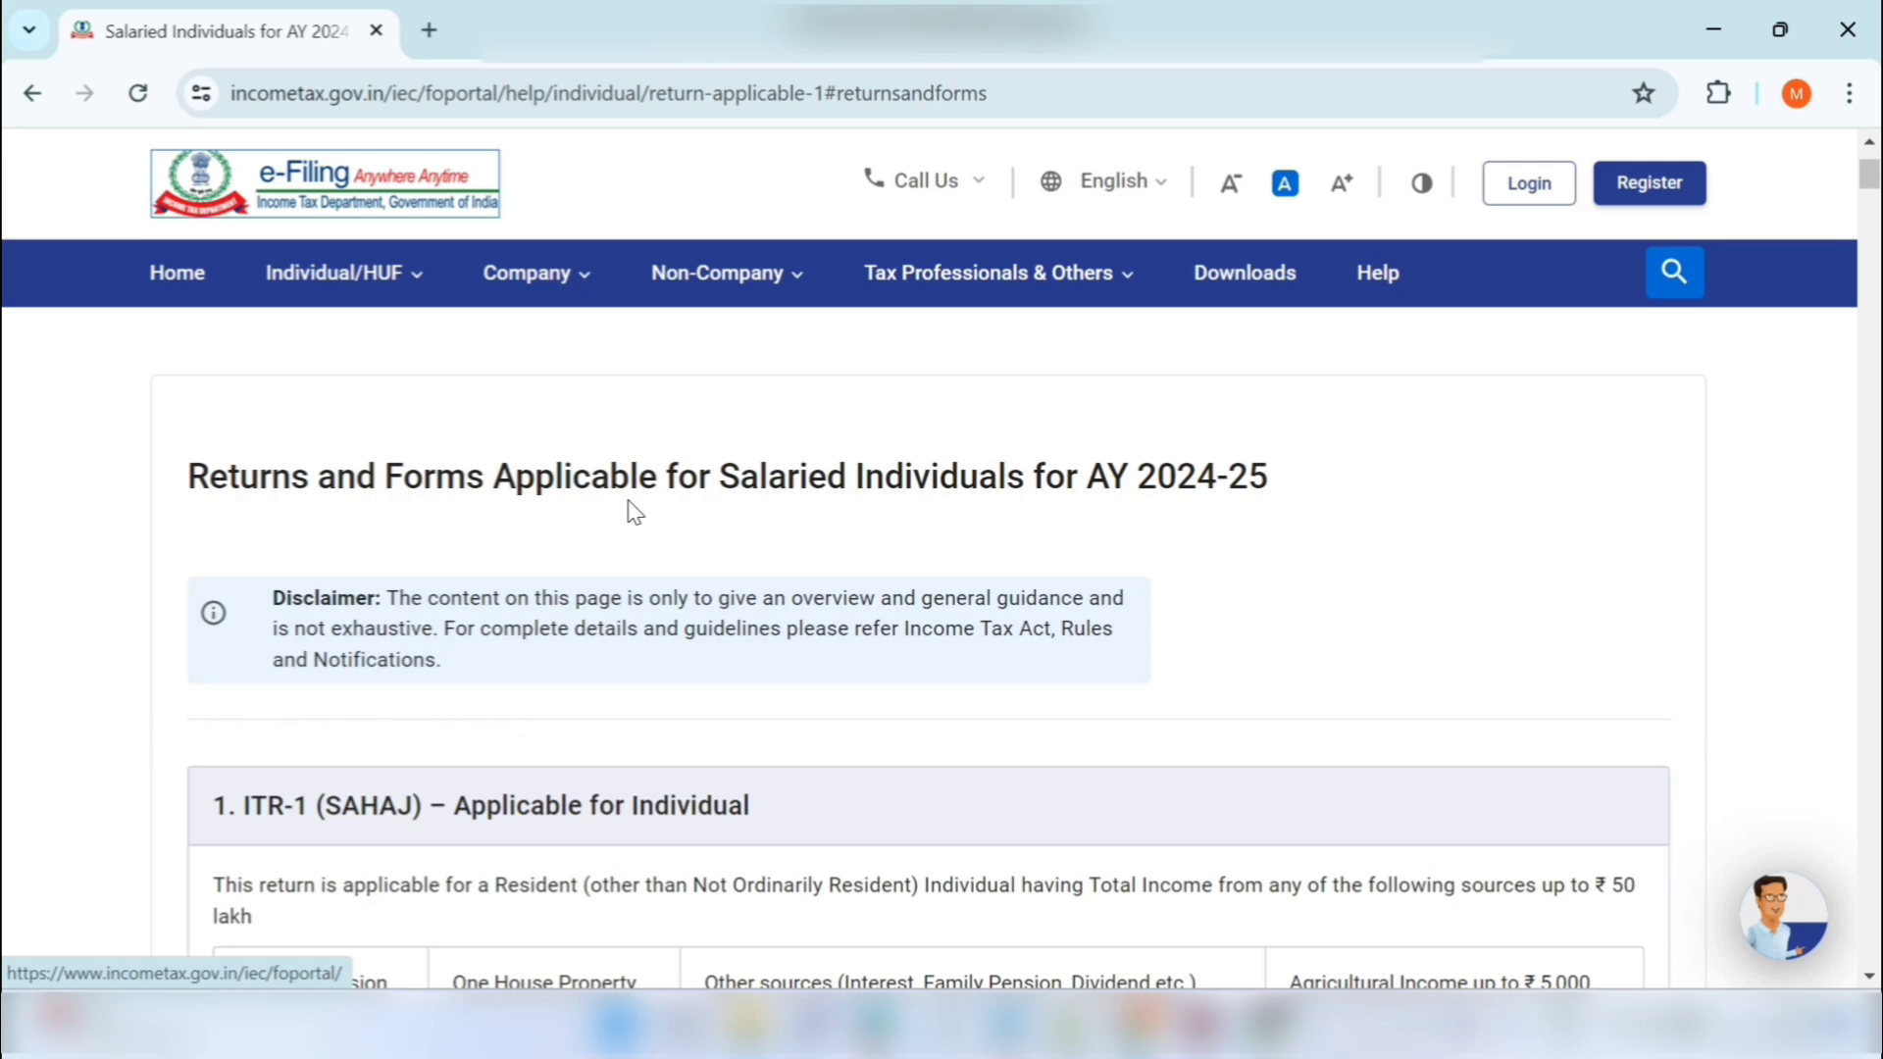
{"action": "scroll", "coordinate": [635, 512], "scroll_direction": "down", "scroll_amount": 4}
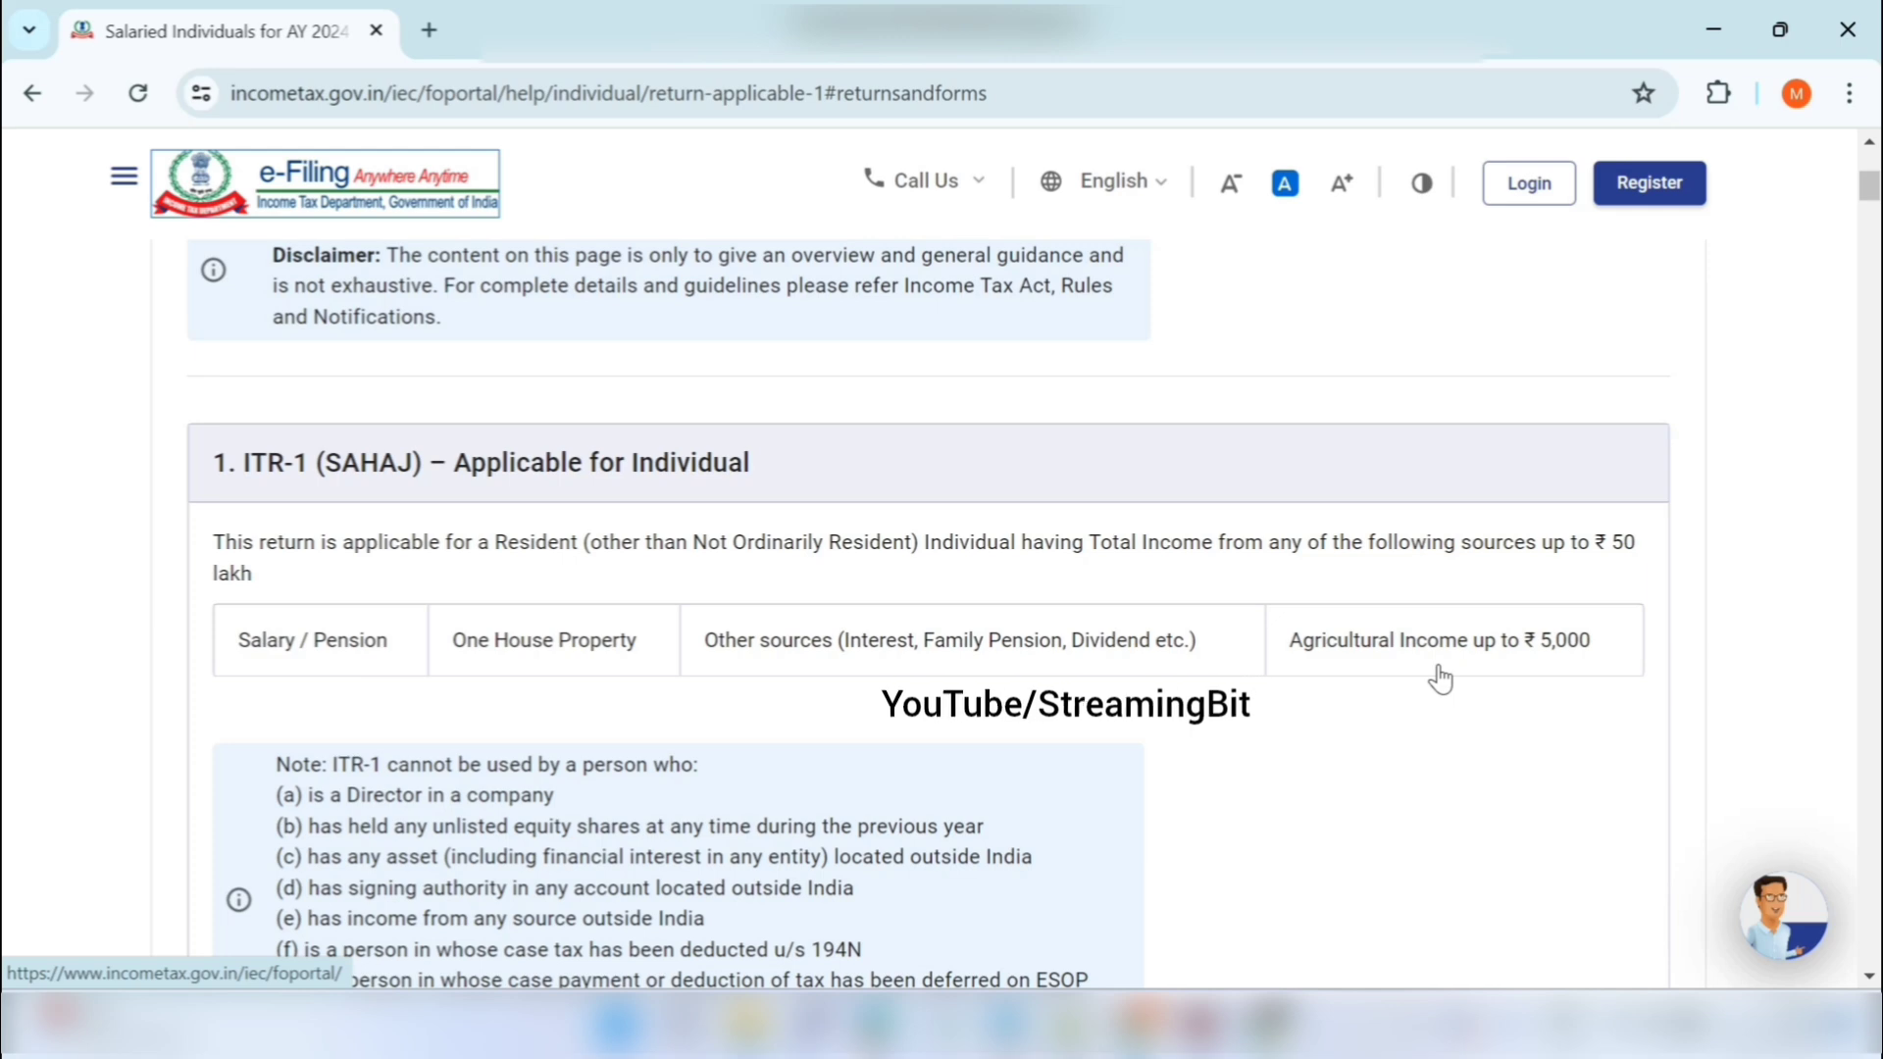
{"action": "scroll", "coordinate": [1287, 775], "scroll_direction": "down", "scroll_amount": 3}
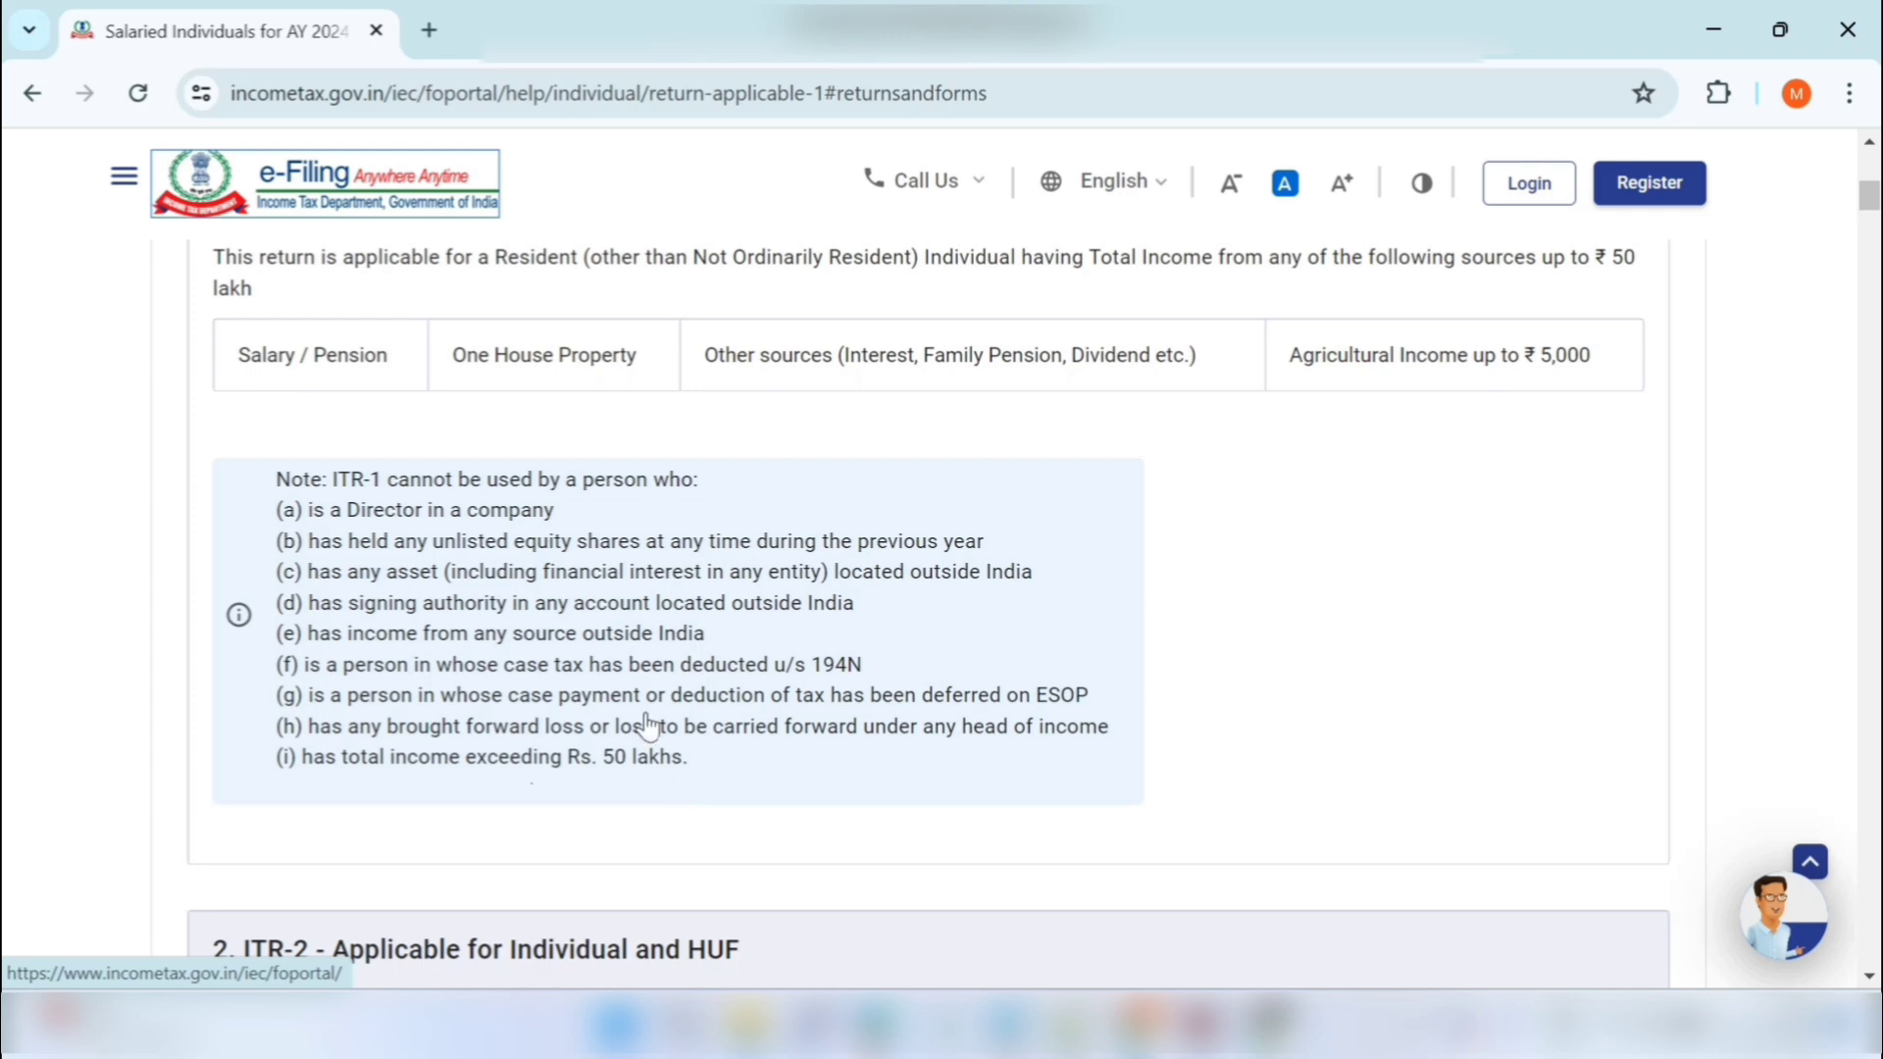
{"action": "scroll", "coordinate": [657, 829], "scroll_direction": "down", "scroll_amount": 1}
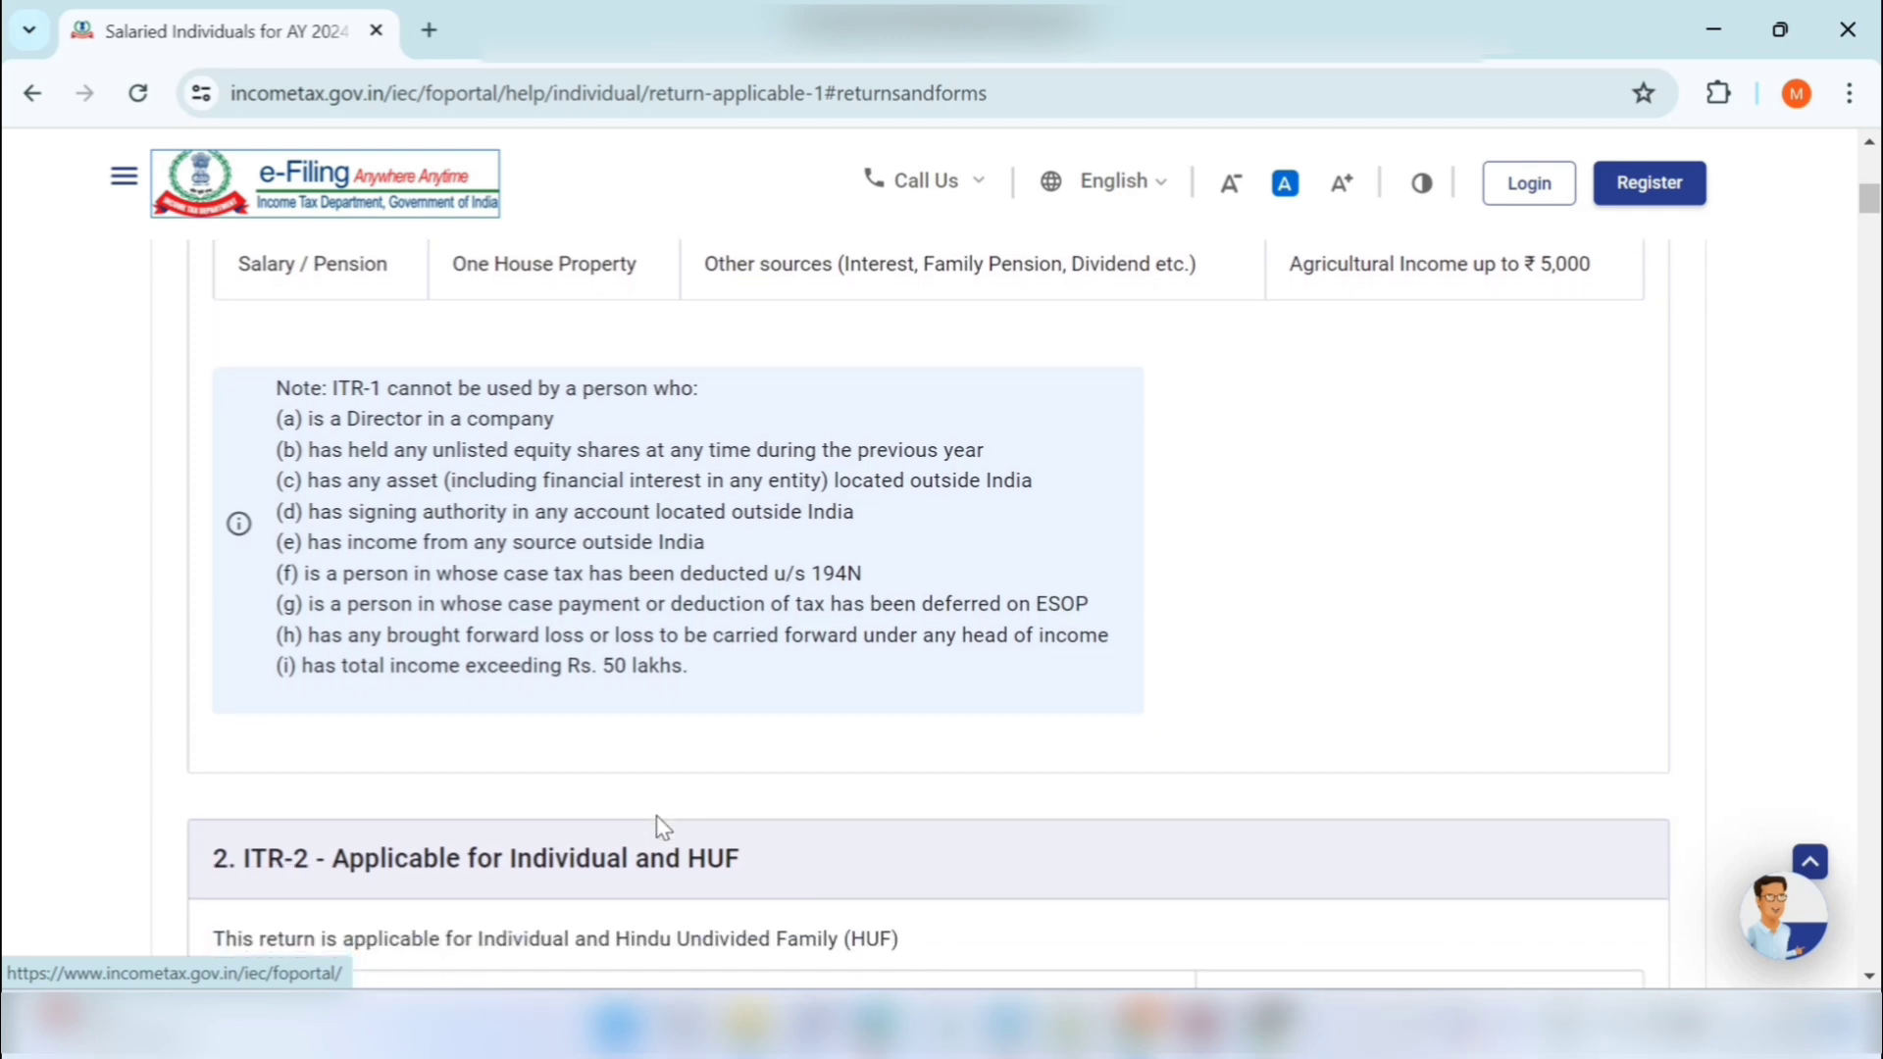
{"action": "scroll", "coordinate": [657, 829], "scroll_direction": "up", "scroll_amount": 8}
{"action": "scroll", "coordinate": [657, 829], "scroll_direction": "down", "scroll_amount": 2}
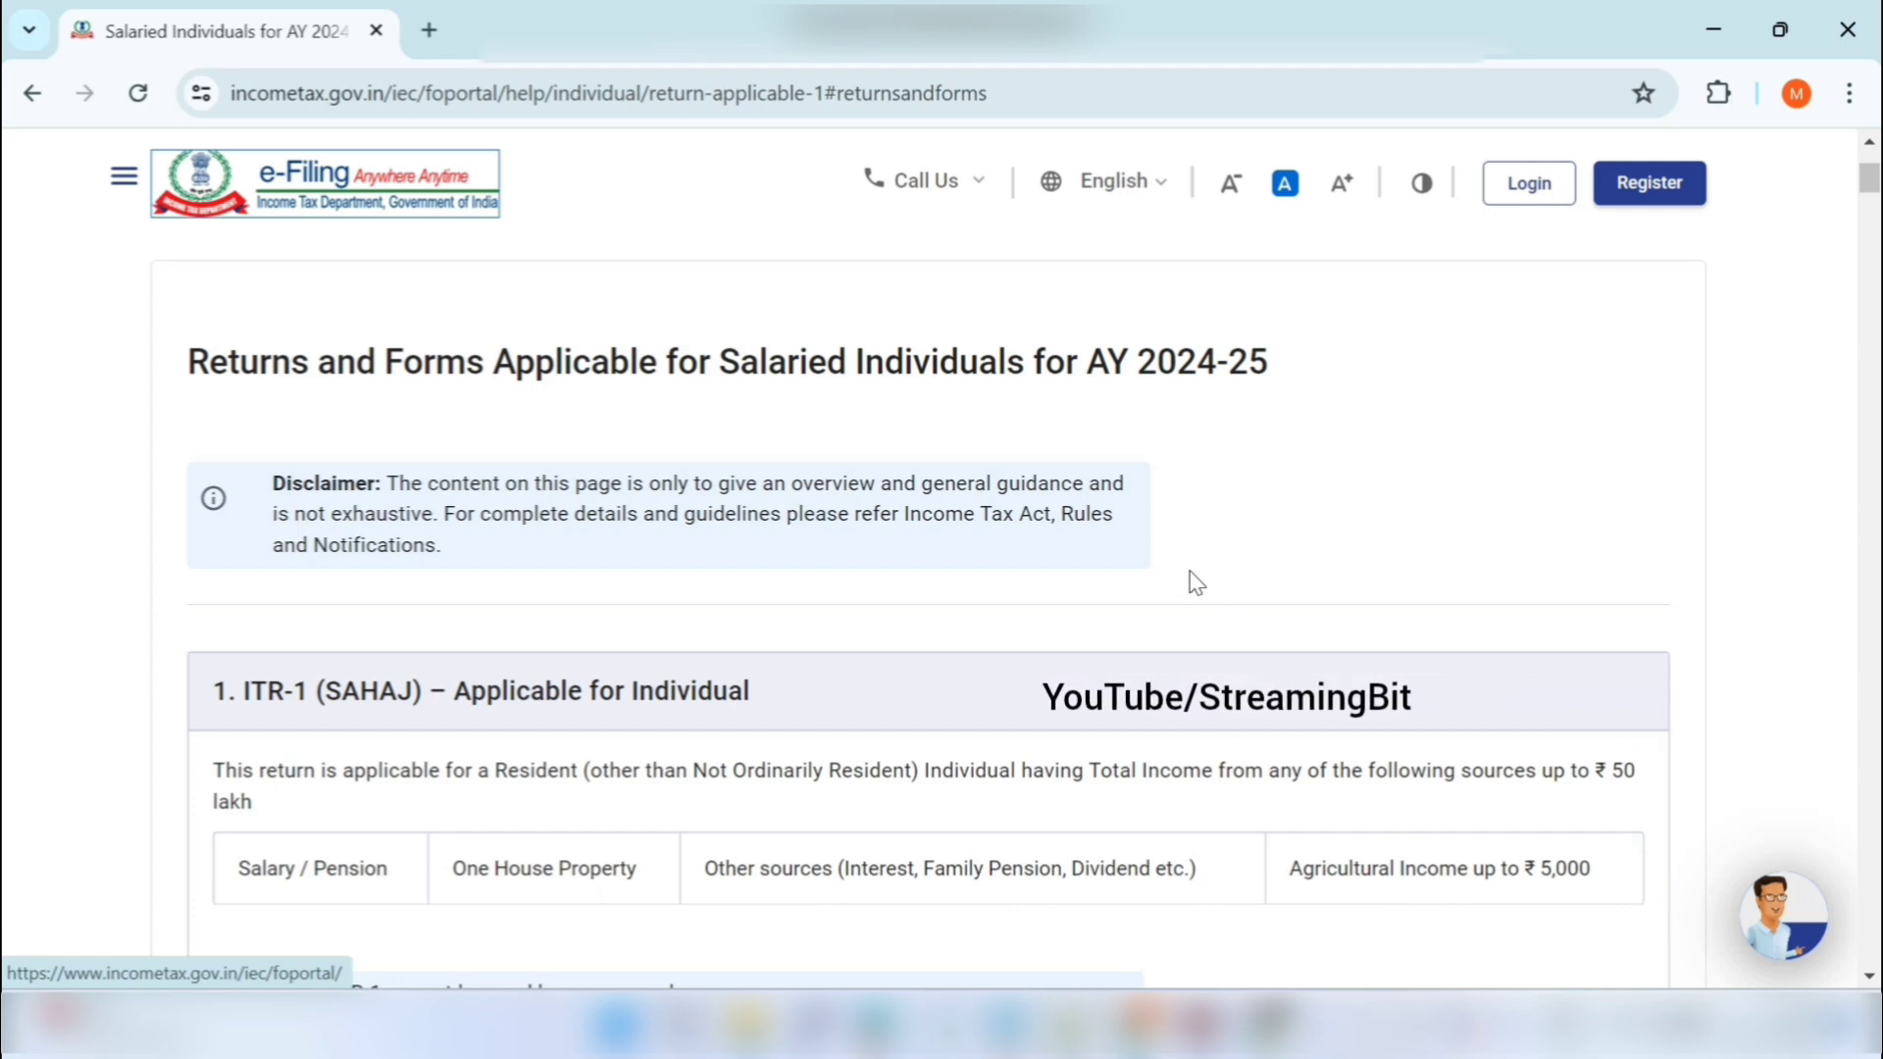
{"action": "scroll", "coordinate": [1196, 582], "scroll_direction": "up", "scroll_amount": 3}
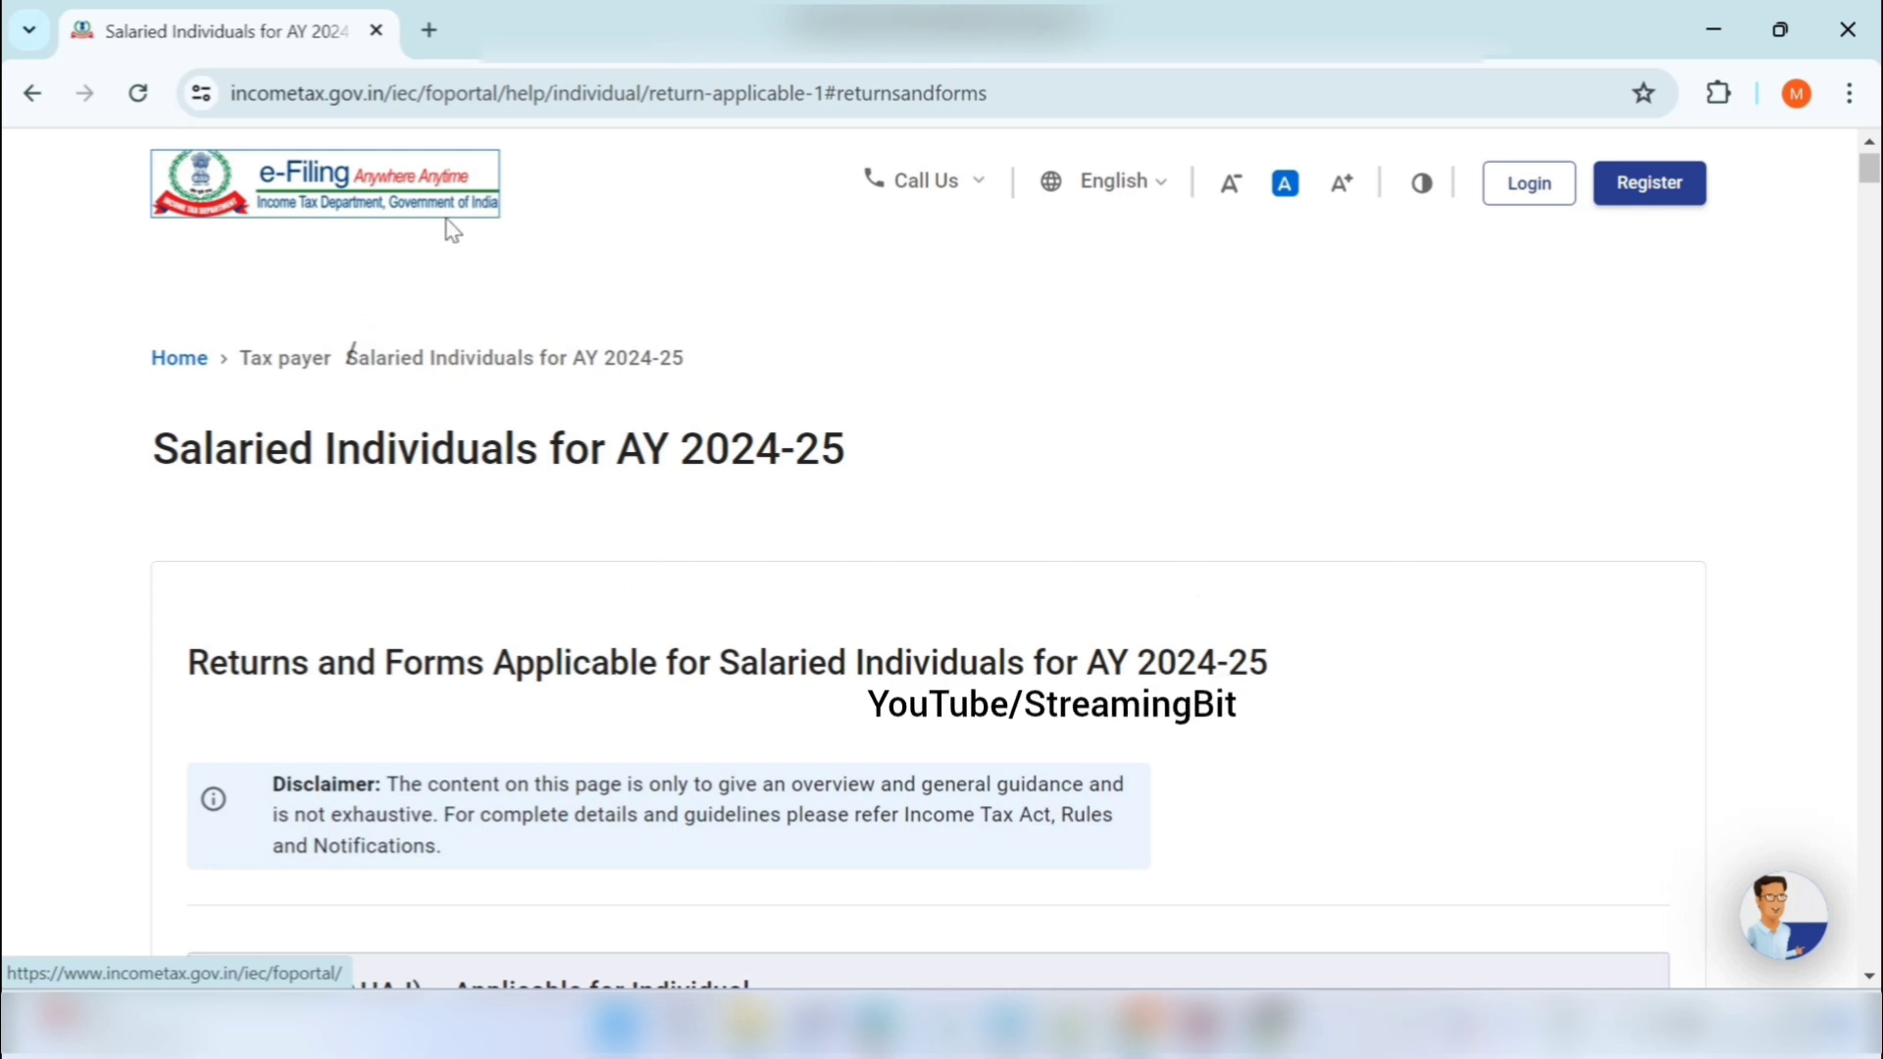
{"action": "left_click", "coordinate": [183, 359]}
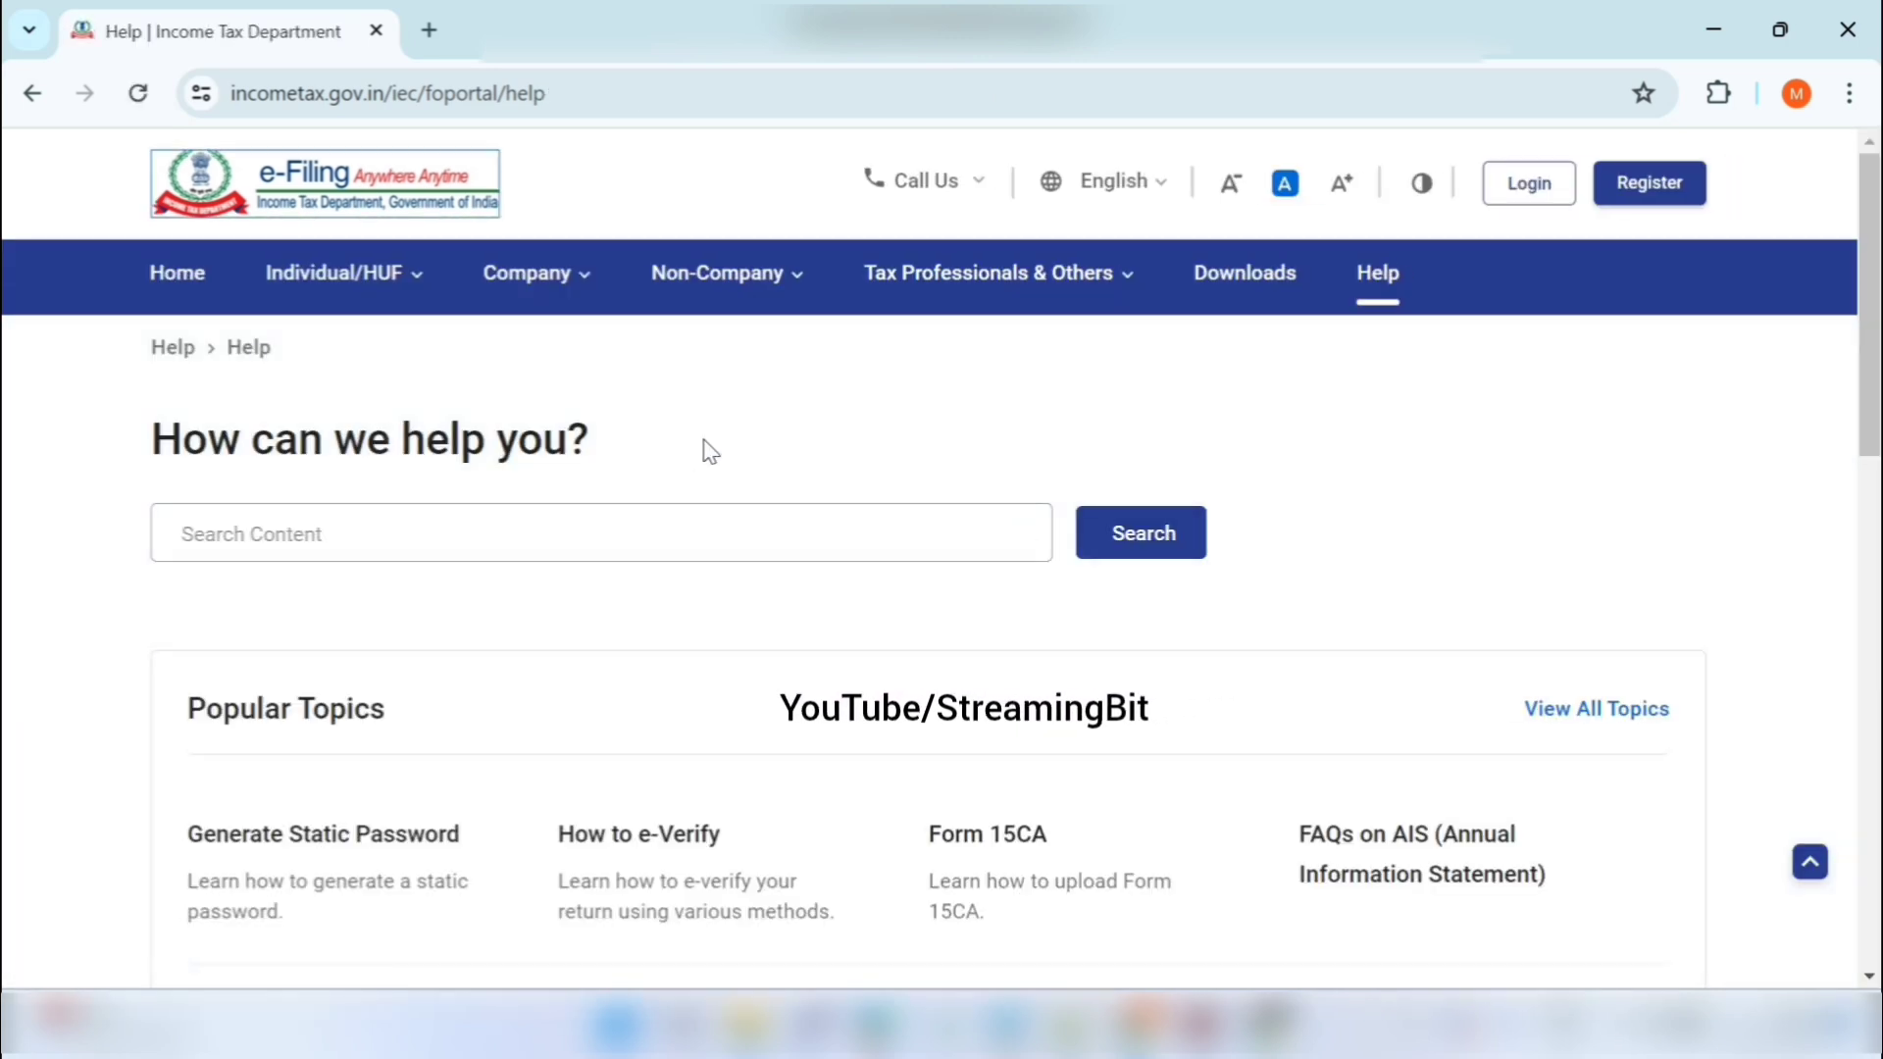
{"action": "left_click", "coordinate": [178, 272]}
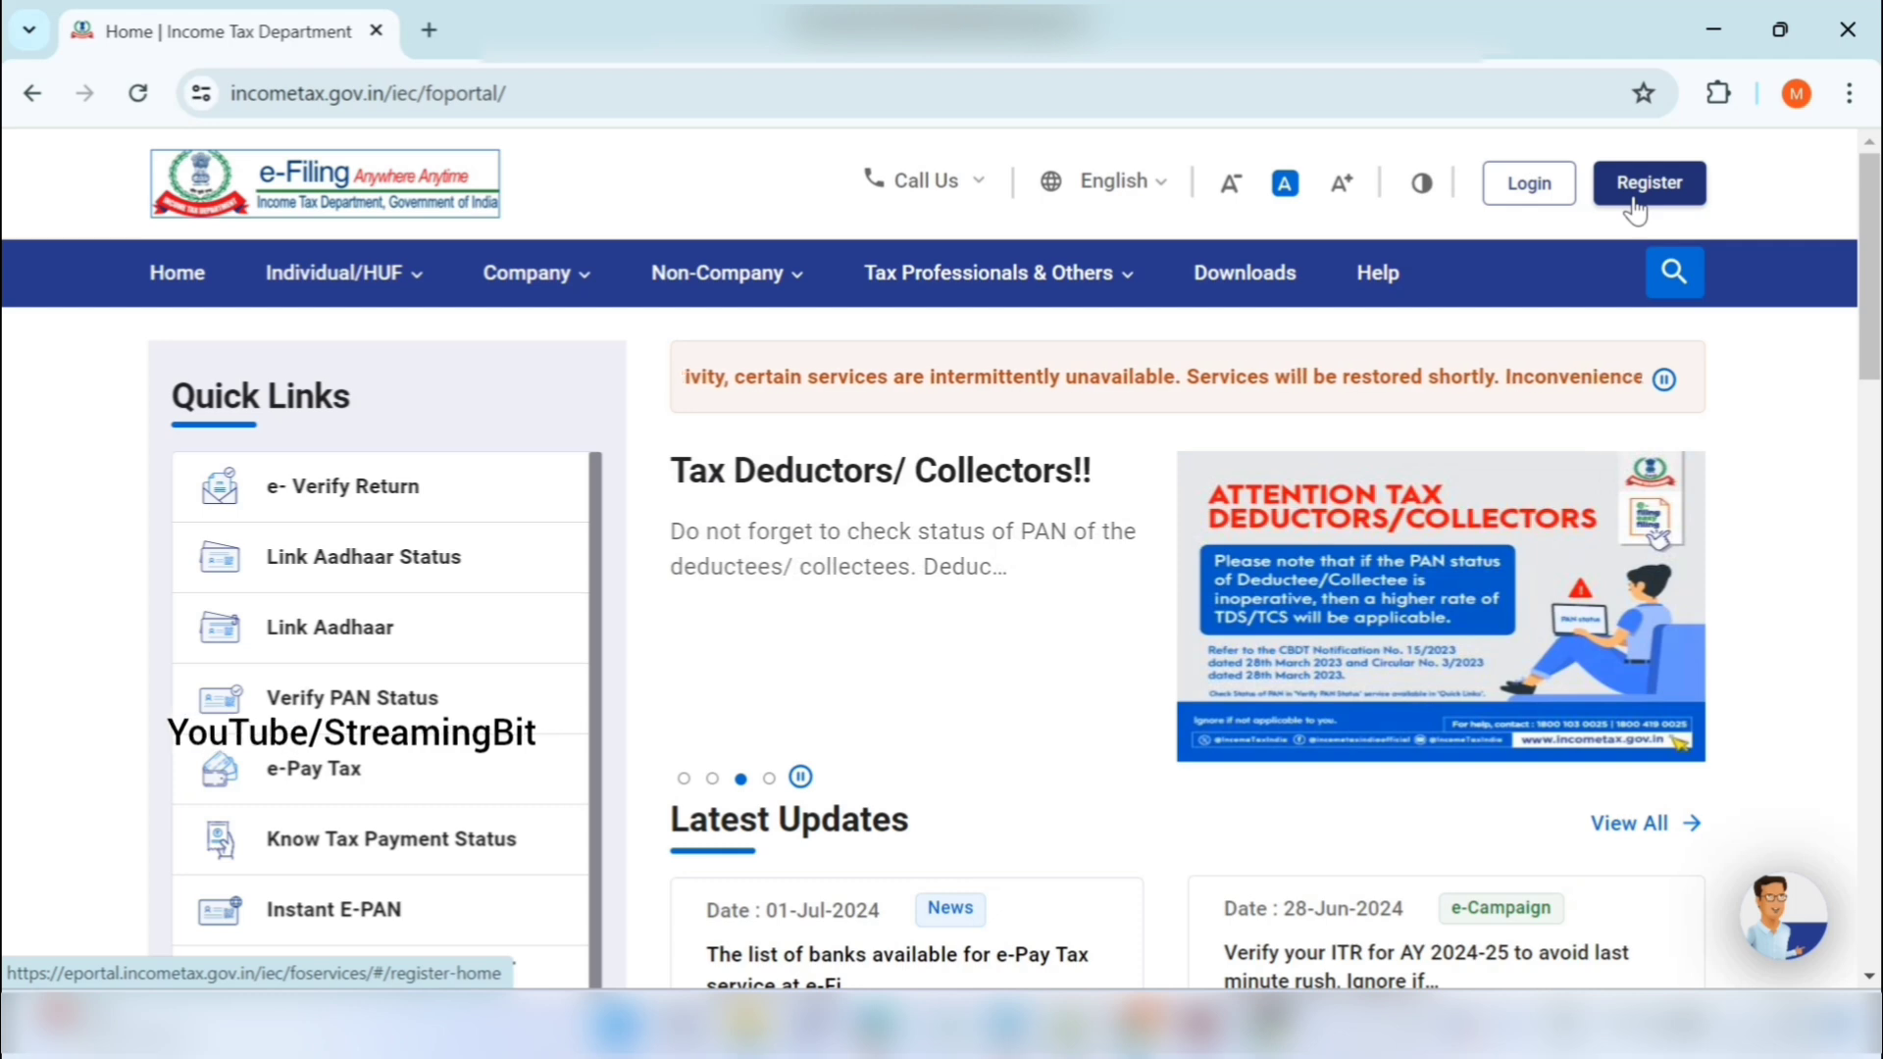
- Open the taxpayer login and submit the PAN as the user ID
{"action": "left_click", "coordinate": [1526, 194]}
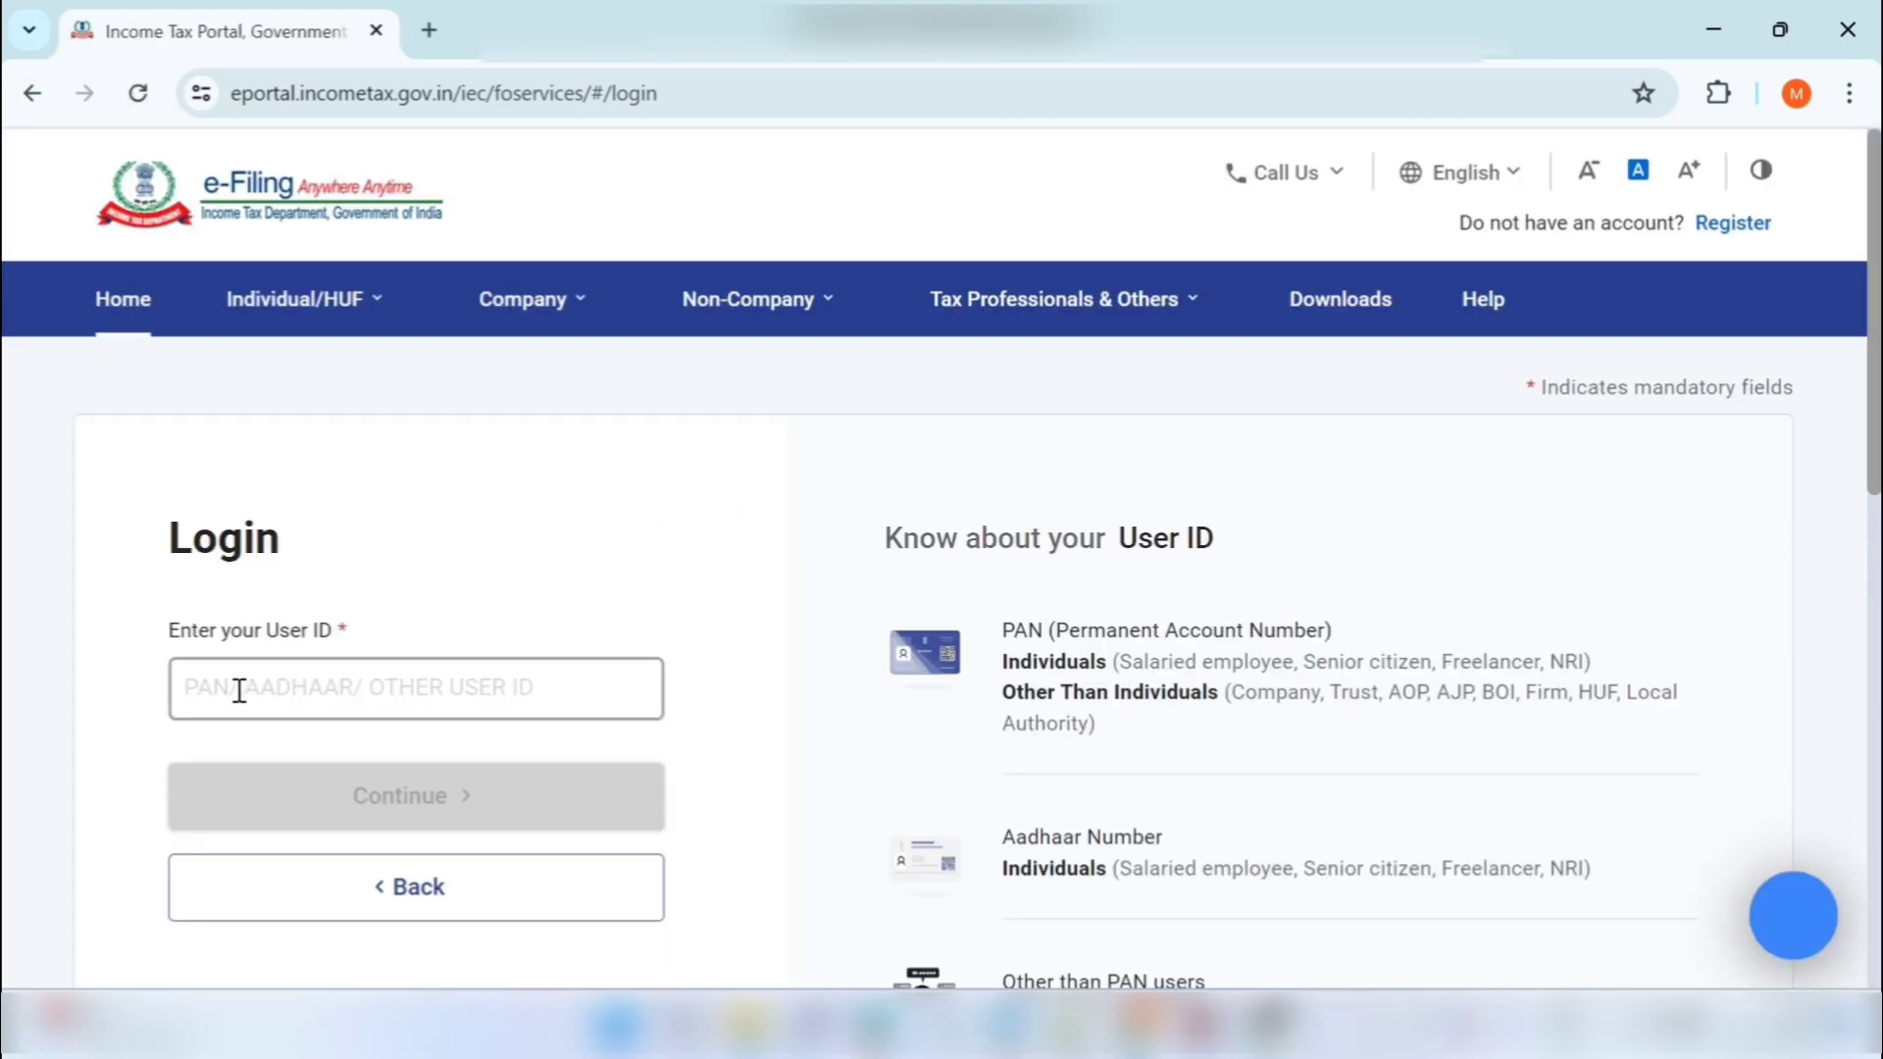
{"action": "left_click", "coordinate": [644, 685]}
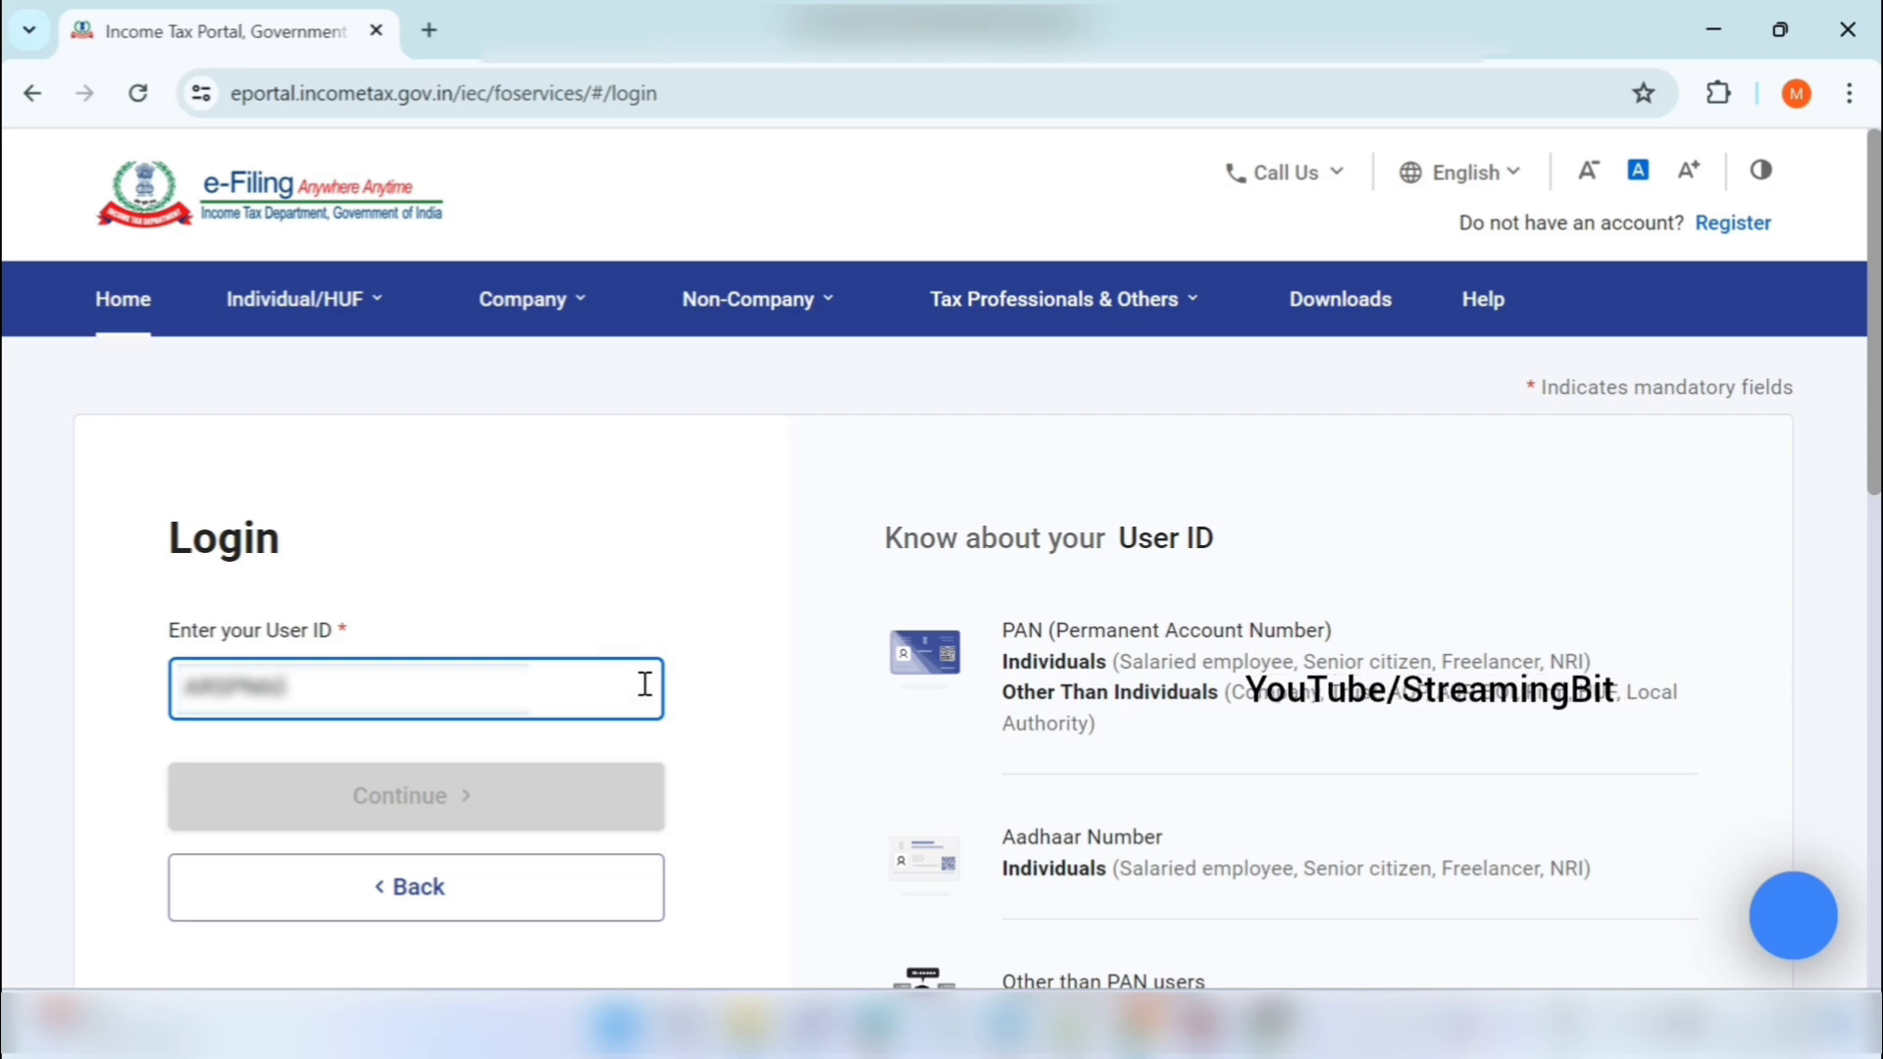
{"action": "type", "text": "*"}
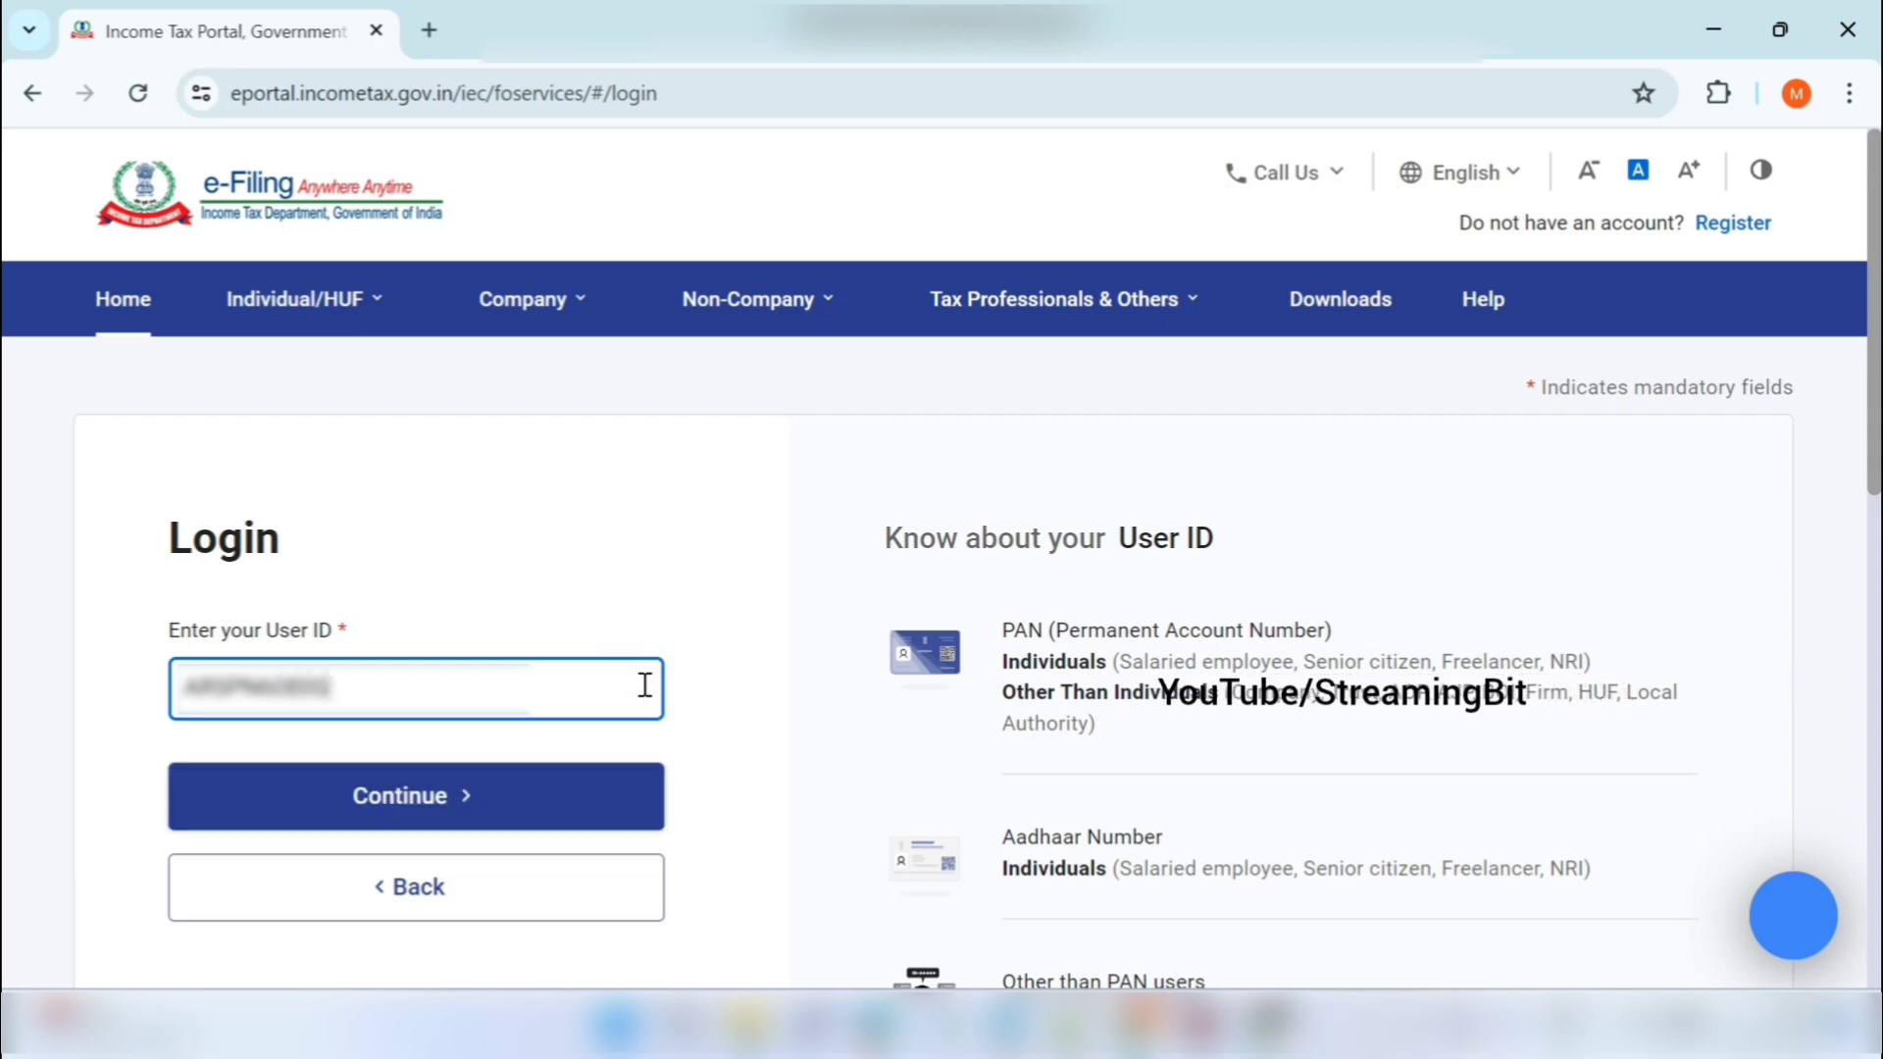
{"action": "left_click", "coordinate": [440, 779]}
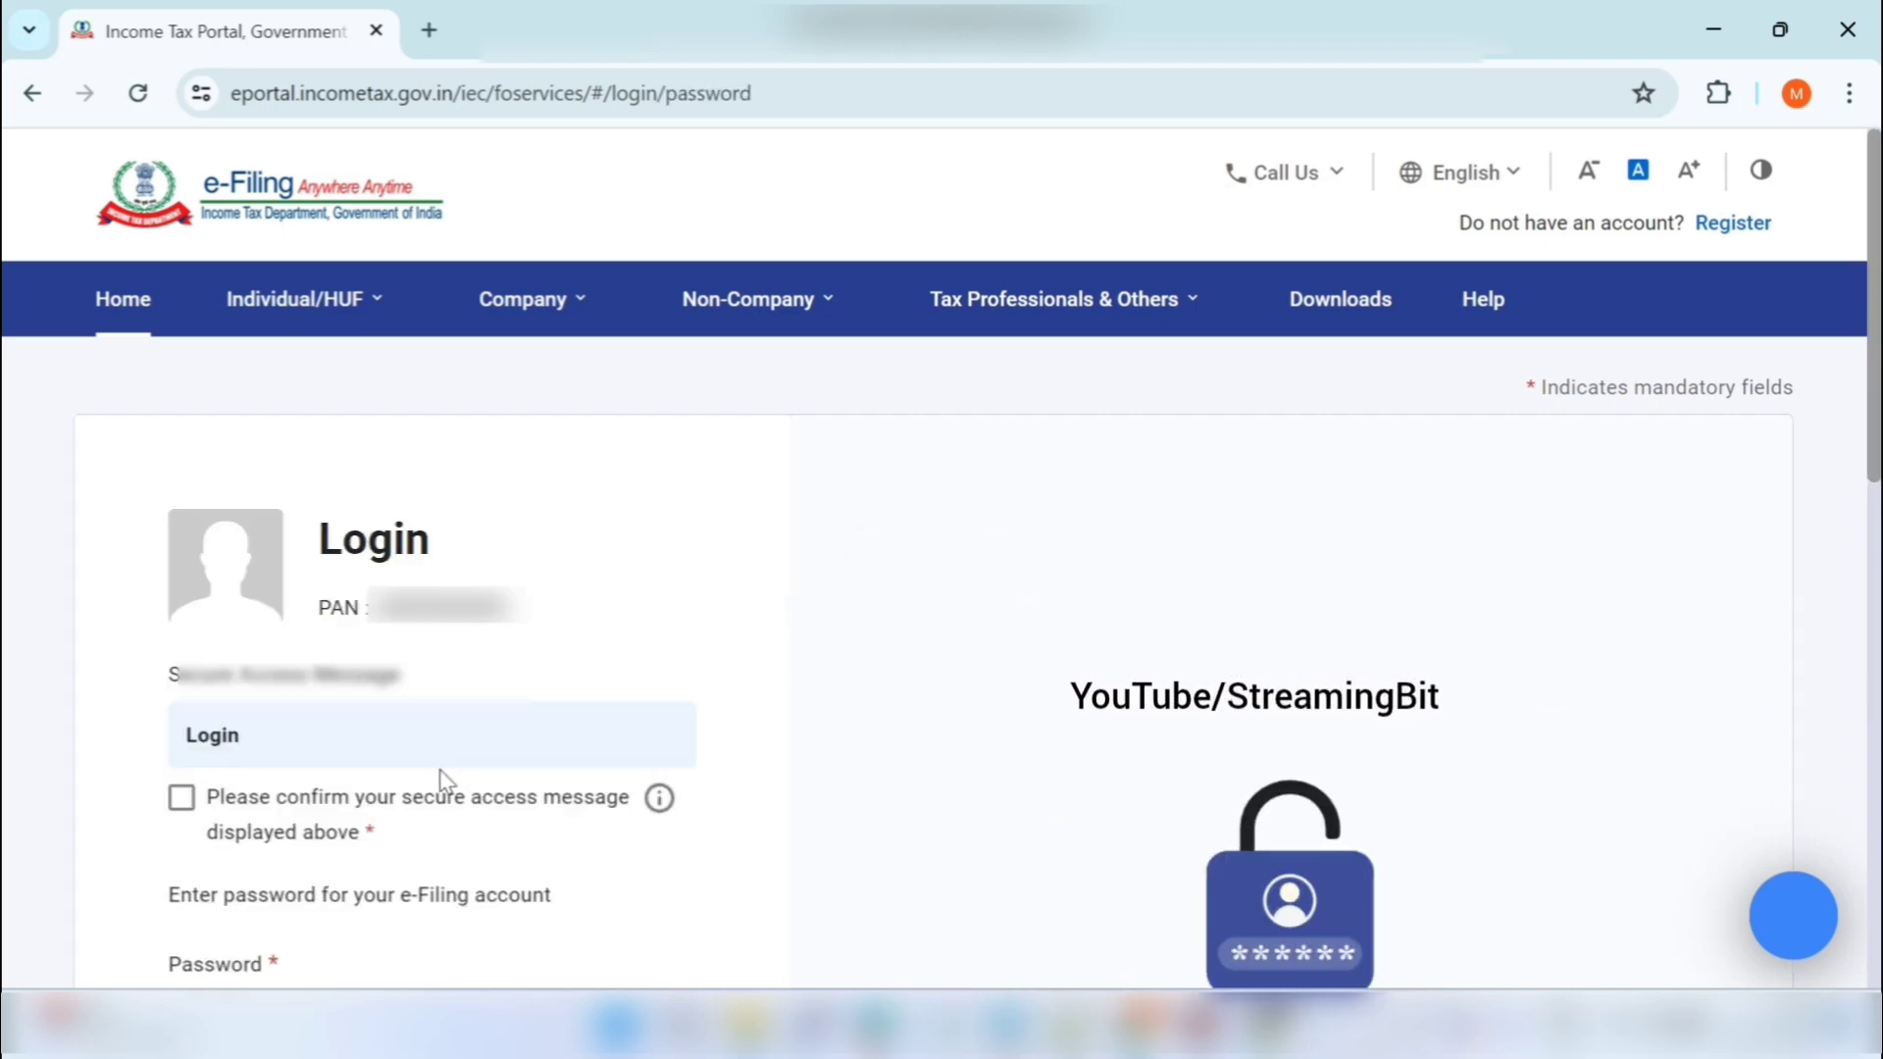
- Confirm the secure access message, enter the account password and log in to the e-Filing account
{"action": "scroll", "coordinate": [242, 778], "scroll_direction": "down", "scroll_amount": 2}
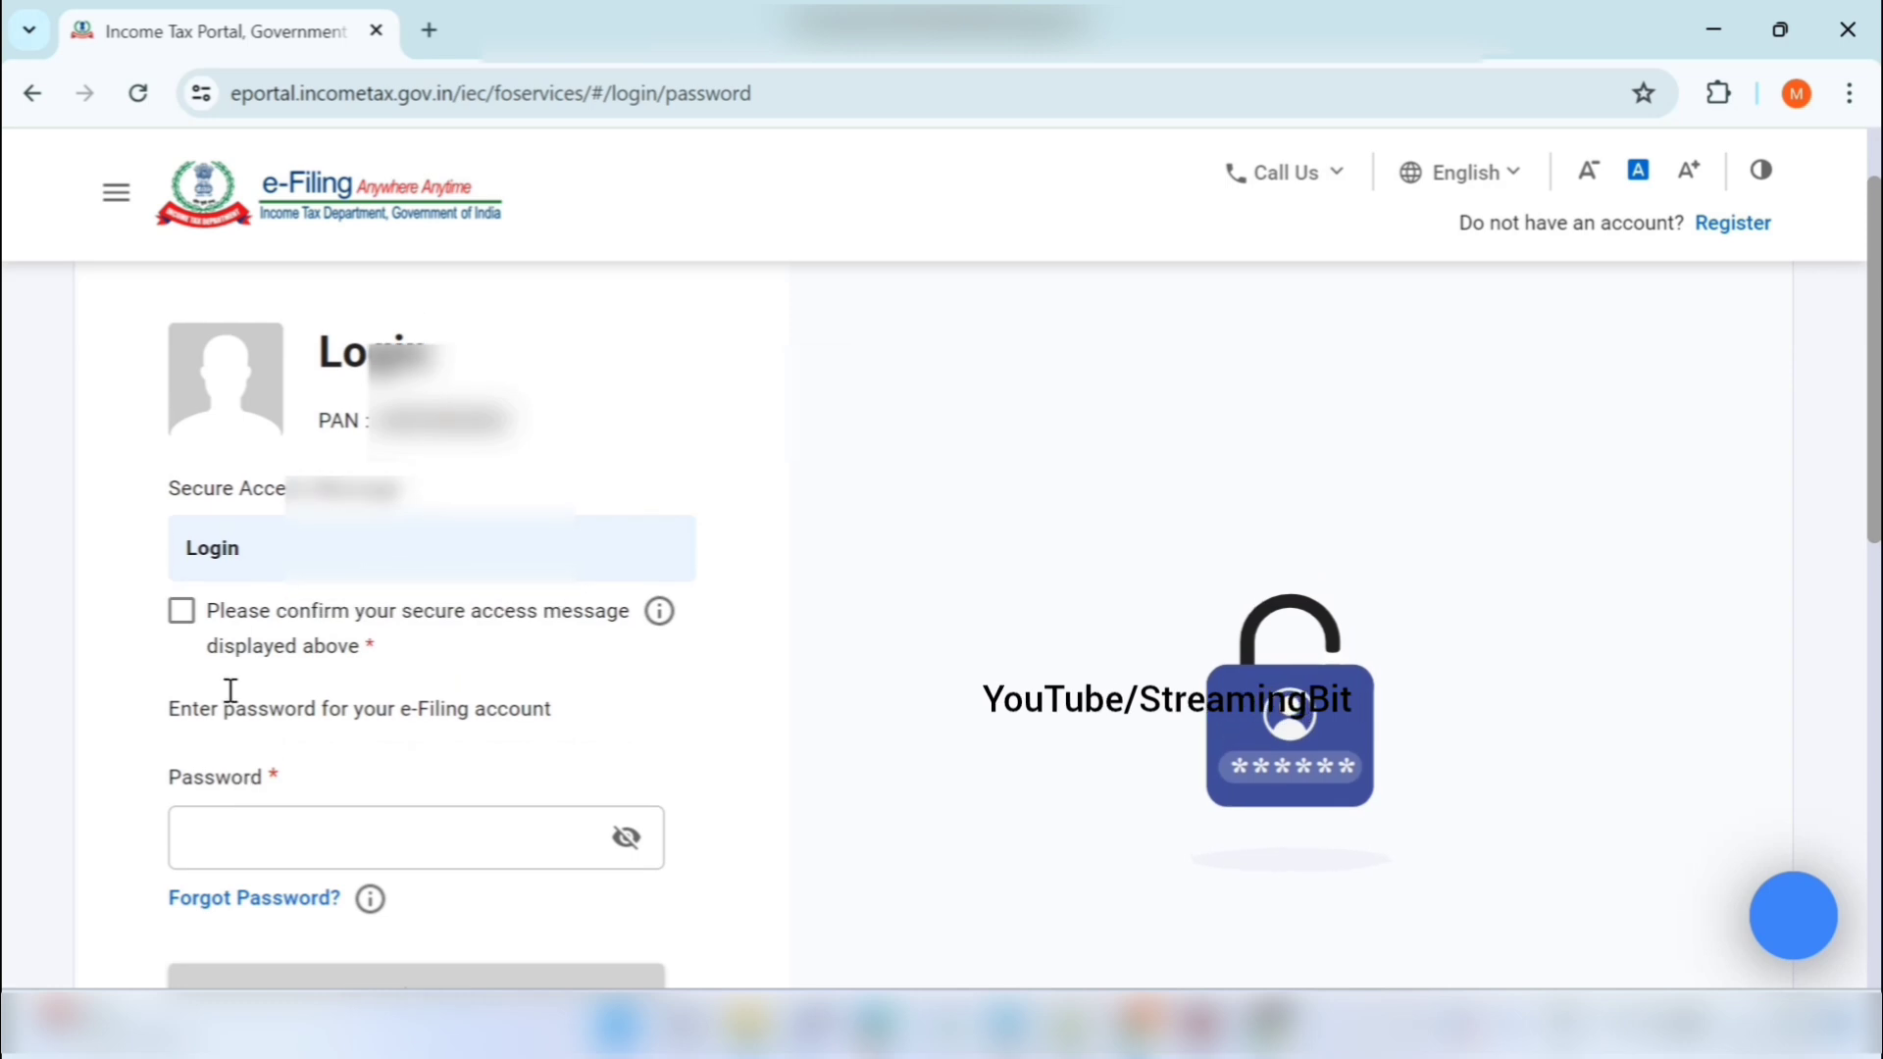
{"action": "left_click", "coordinate": [190, 612]}
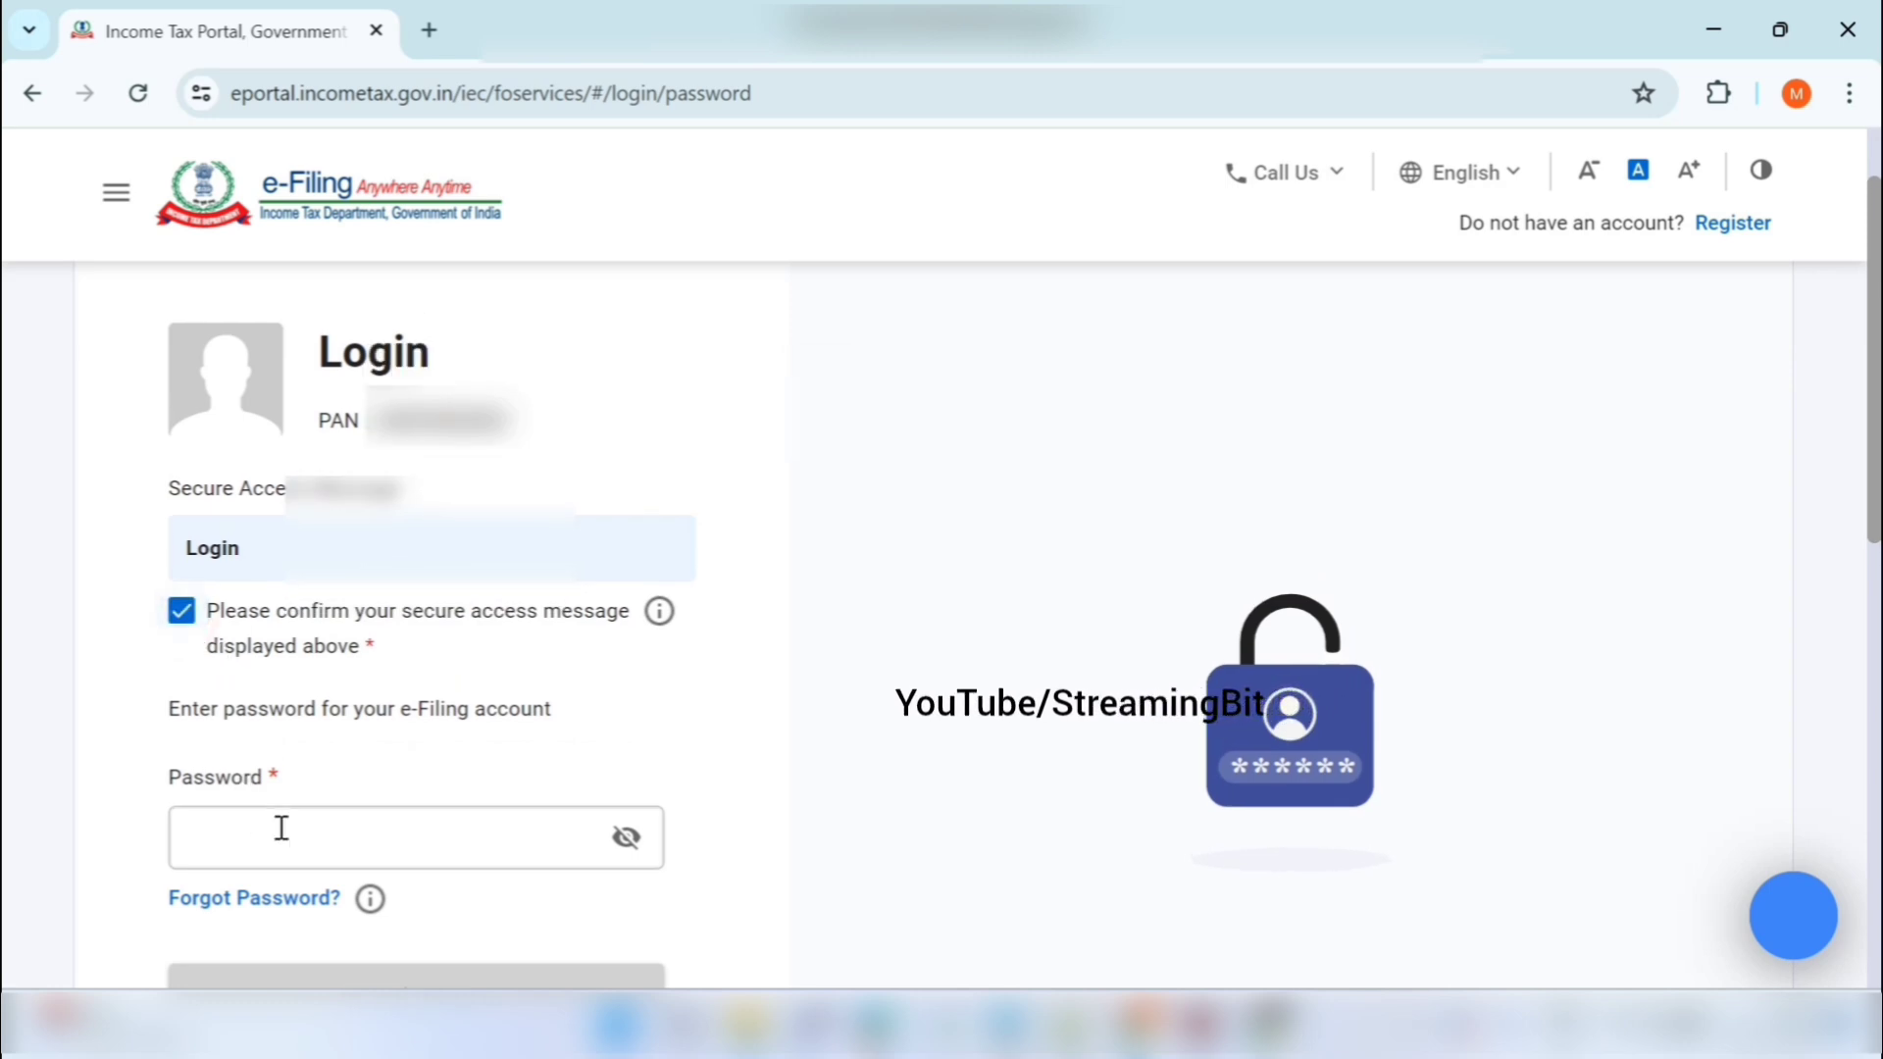
{"action": "left_click", "coordinate": [283, 833]}
{"action": "type", "text": "*****"}
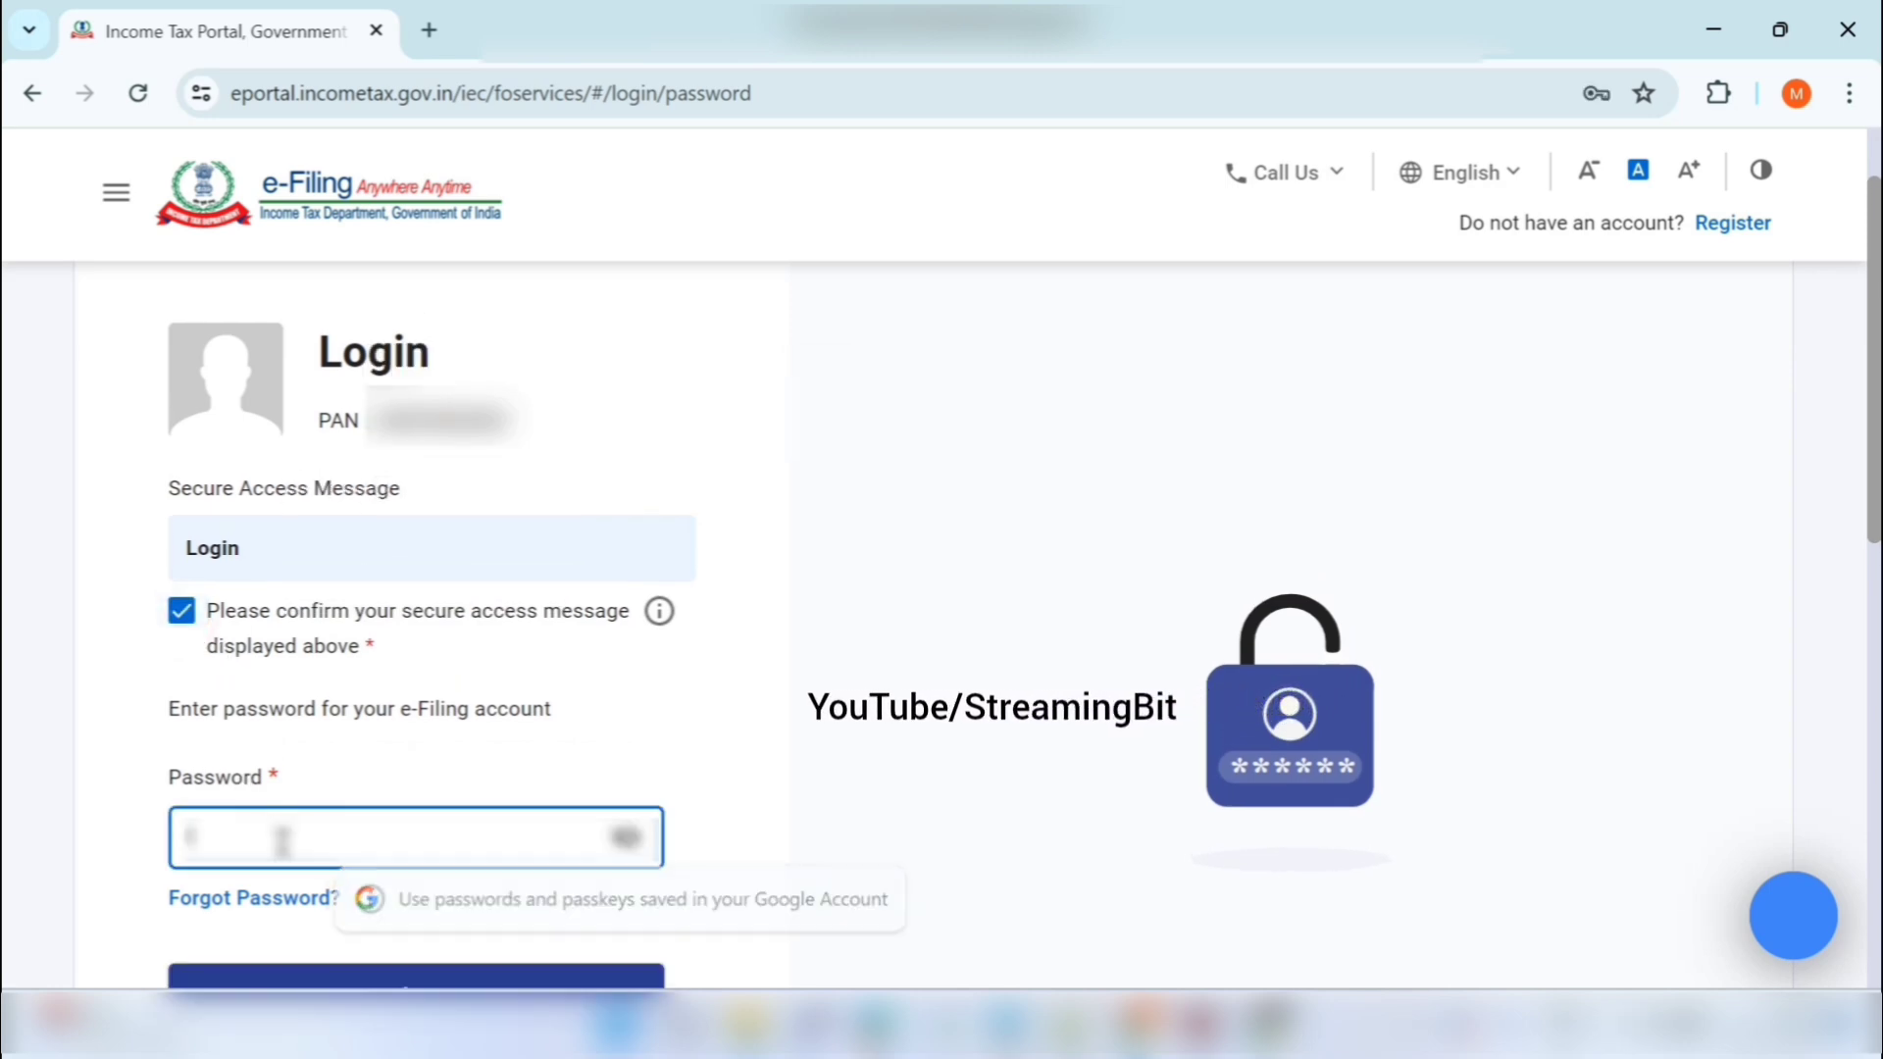
{"action": "type", "text": "****"}
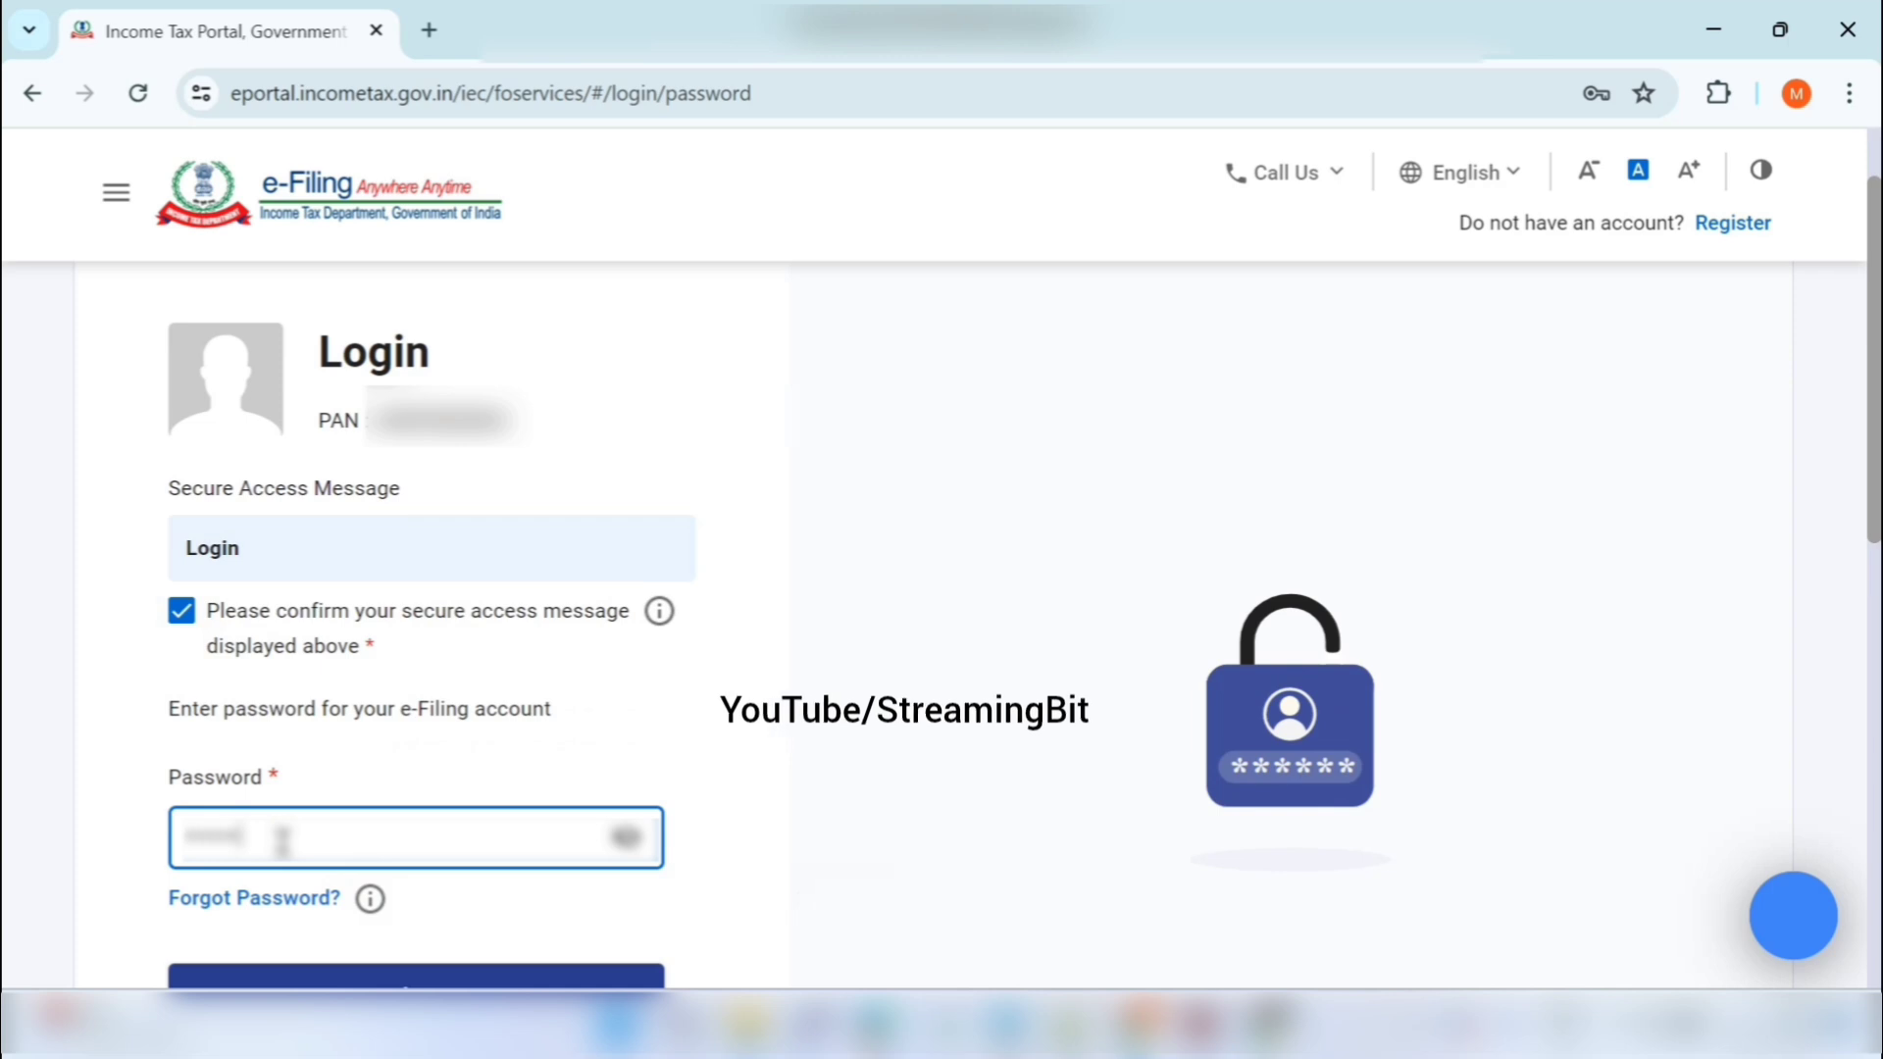
{"action": "scroll", "coordinate": [282, 841], "scroll_direction": "down", "scroll_amount": 2}
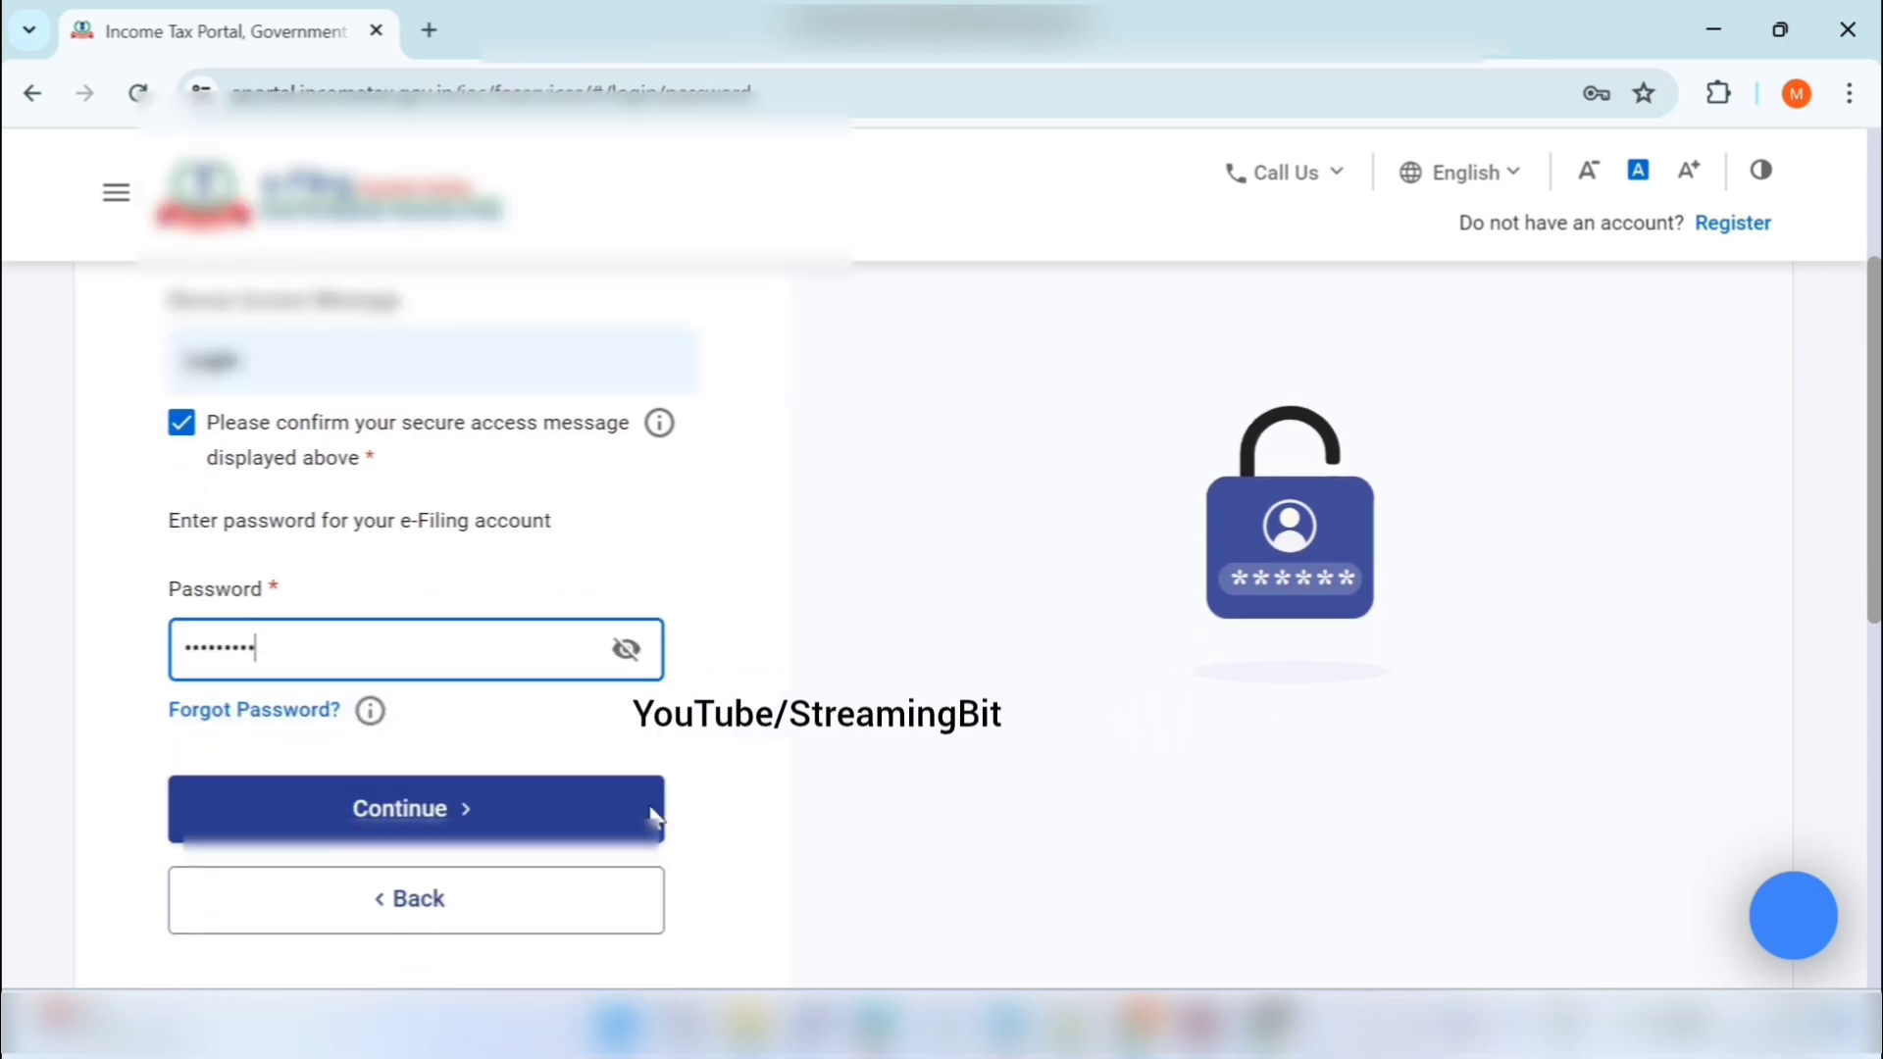
{"action": "left_click", "coordinate": [538, 811]}
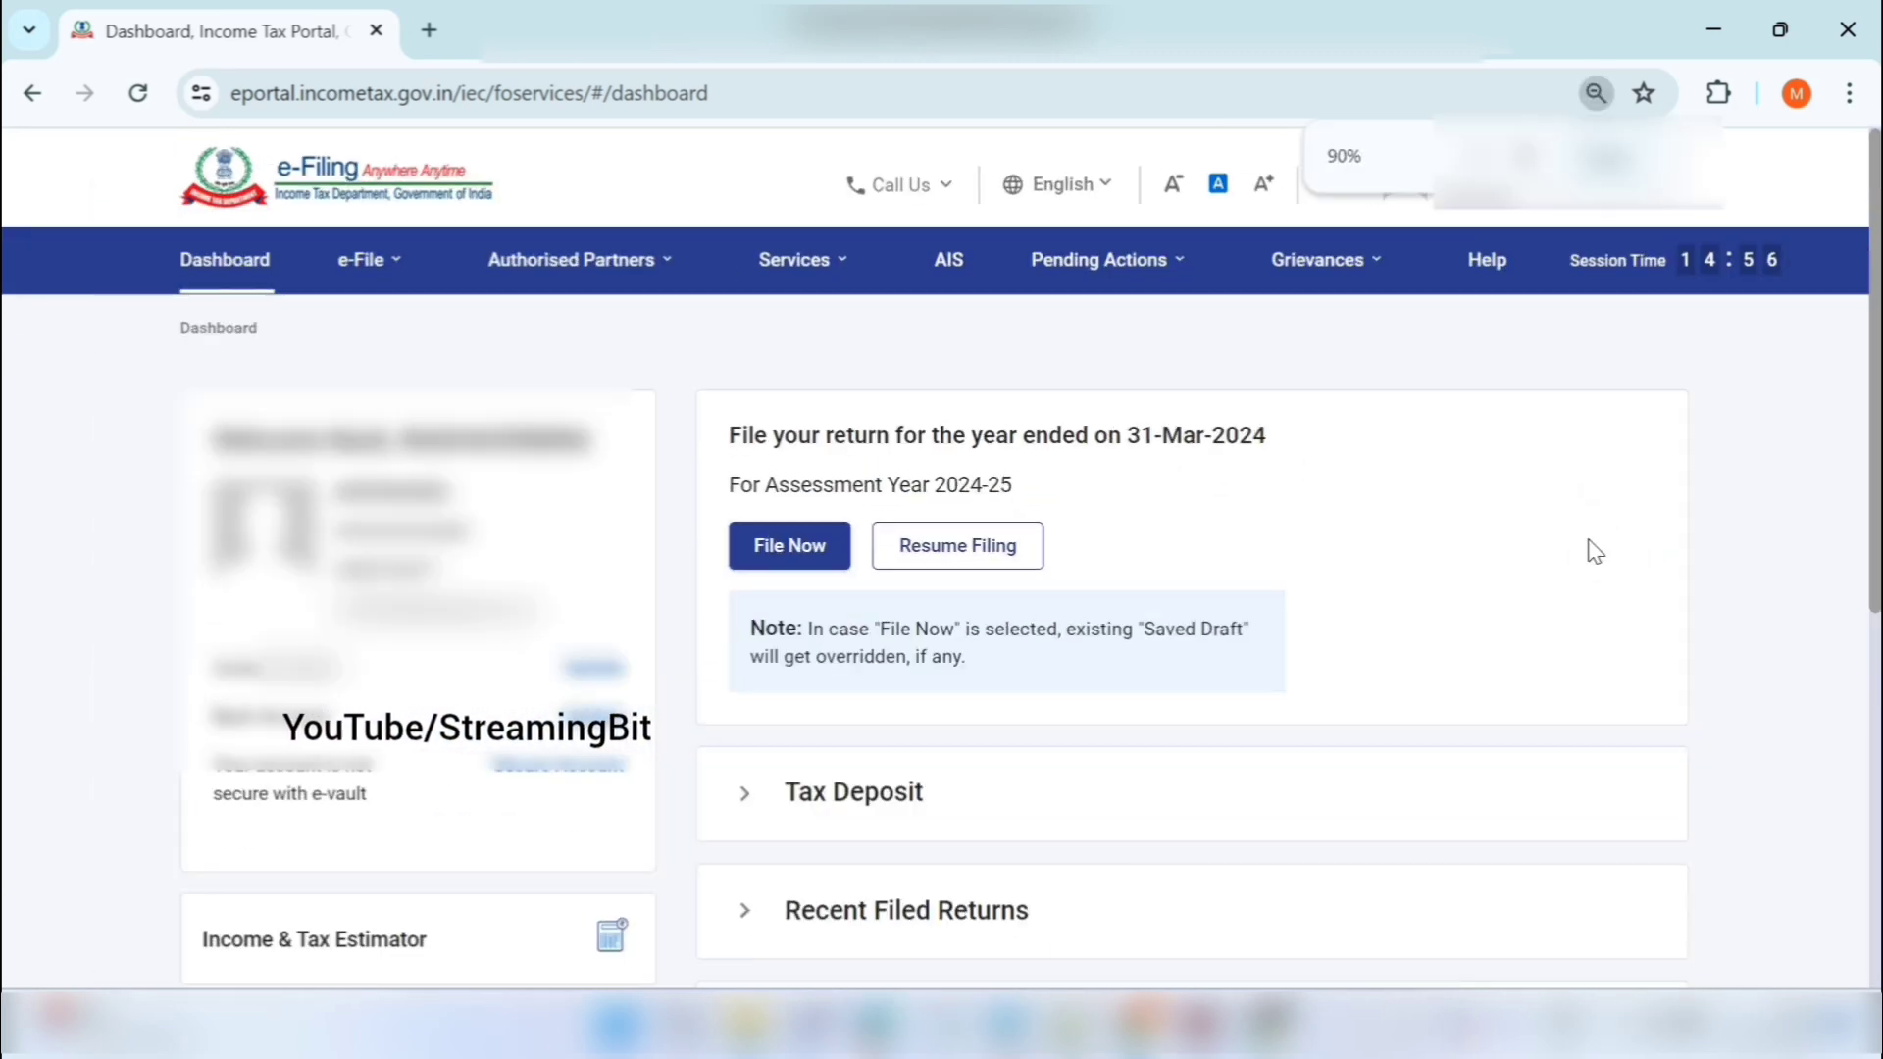
{"action": "left_click", "coordinate": [1594, 551]}
{"action": "left_click", "coordinate": [1773, 464]}
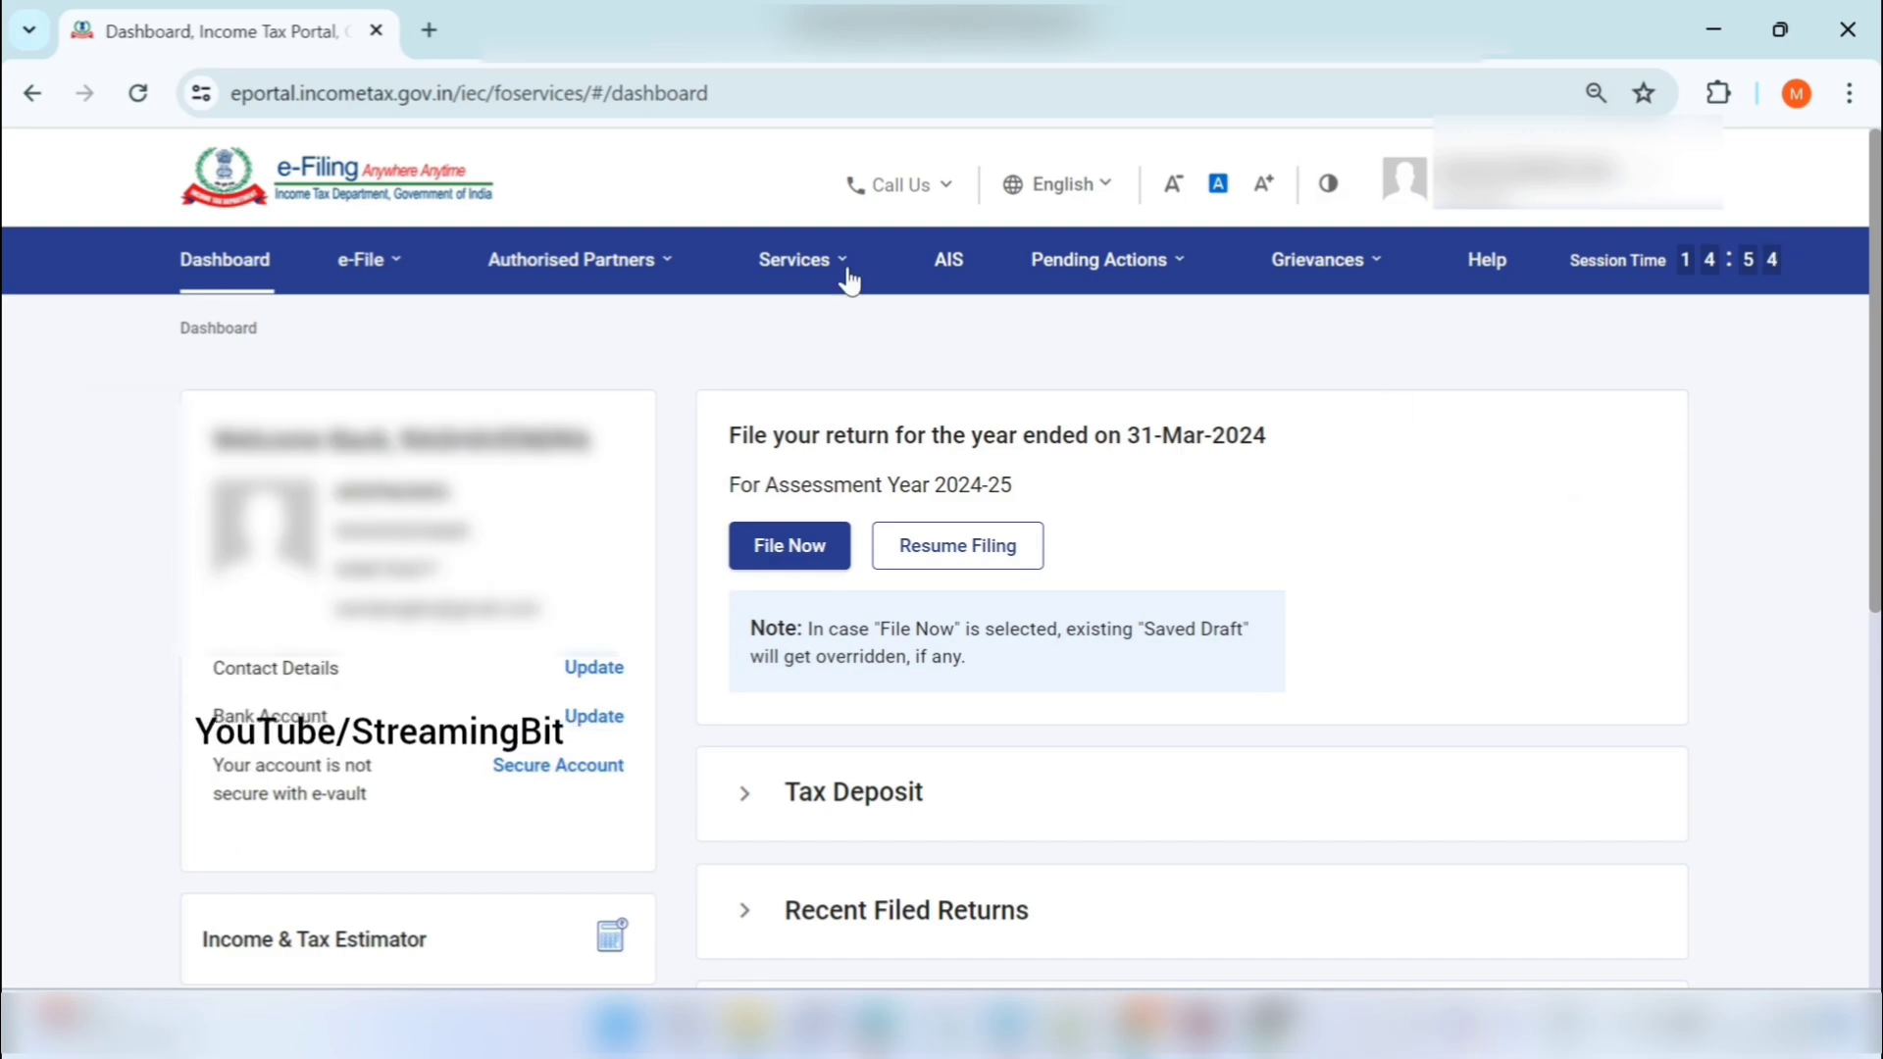
{"action": "left_click", "coordinate": [799, 259]}
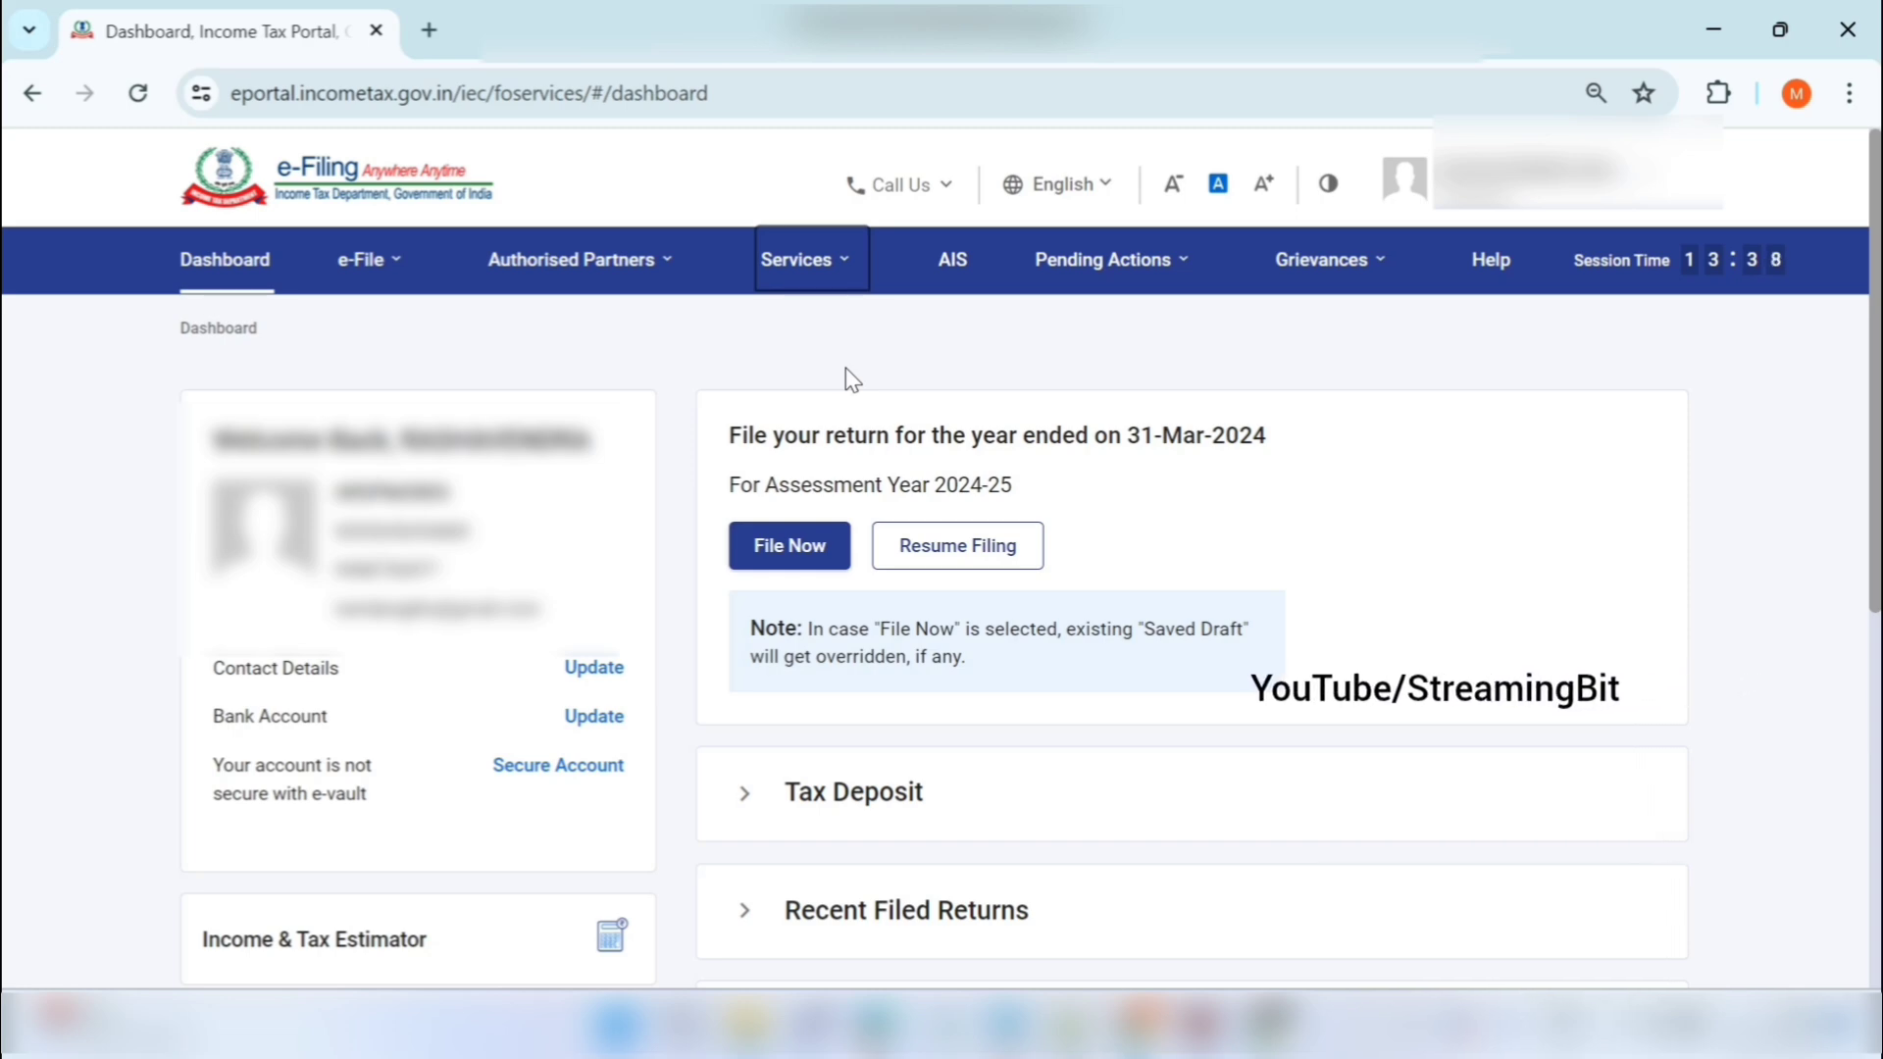
- Open the Annual Information Statement (AIS) service under Income Tax Returns and proceed to the Compliance Portal
{"action": "mouse_move", "coordinate": [357, 265]}
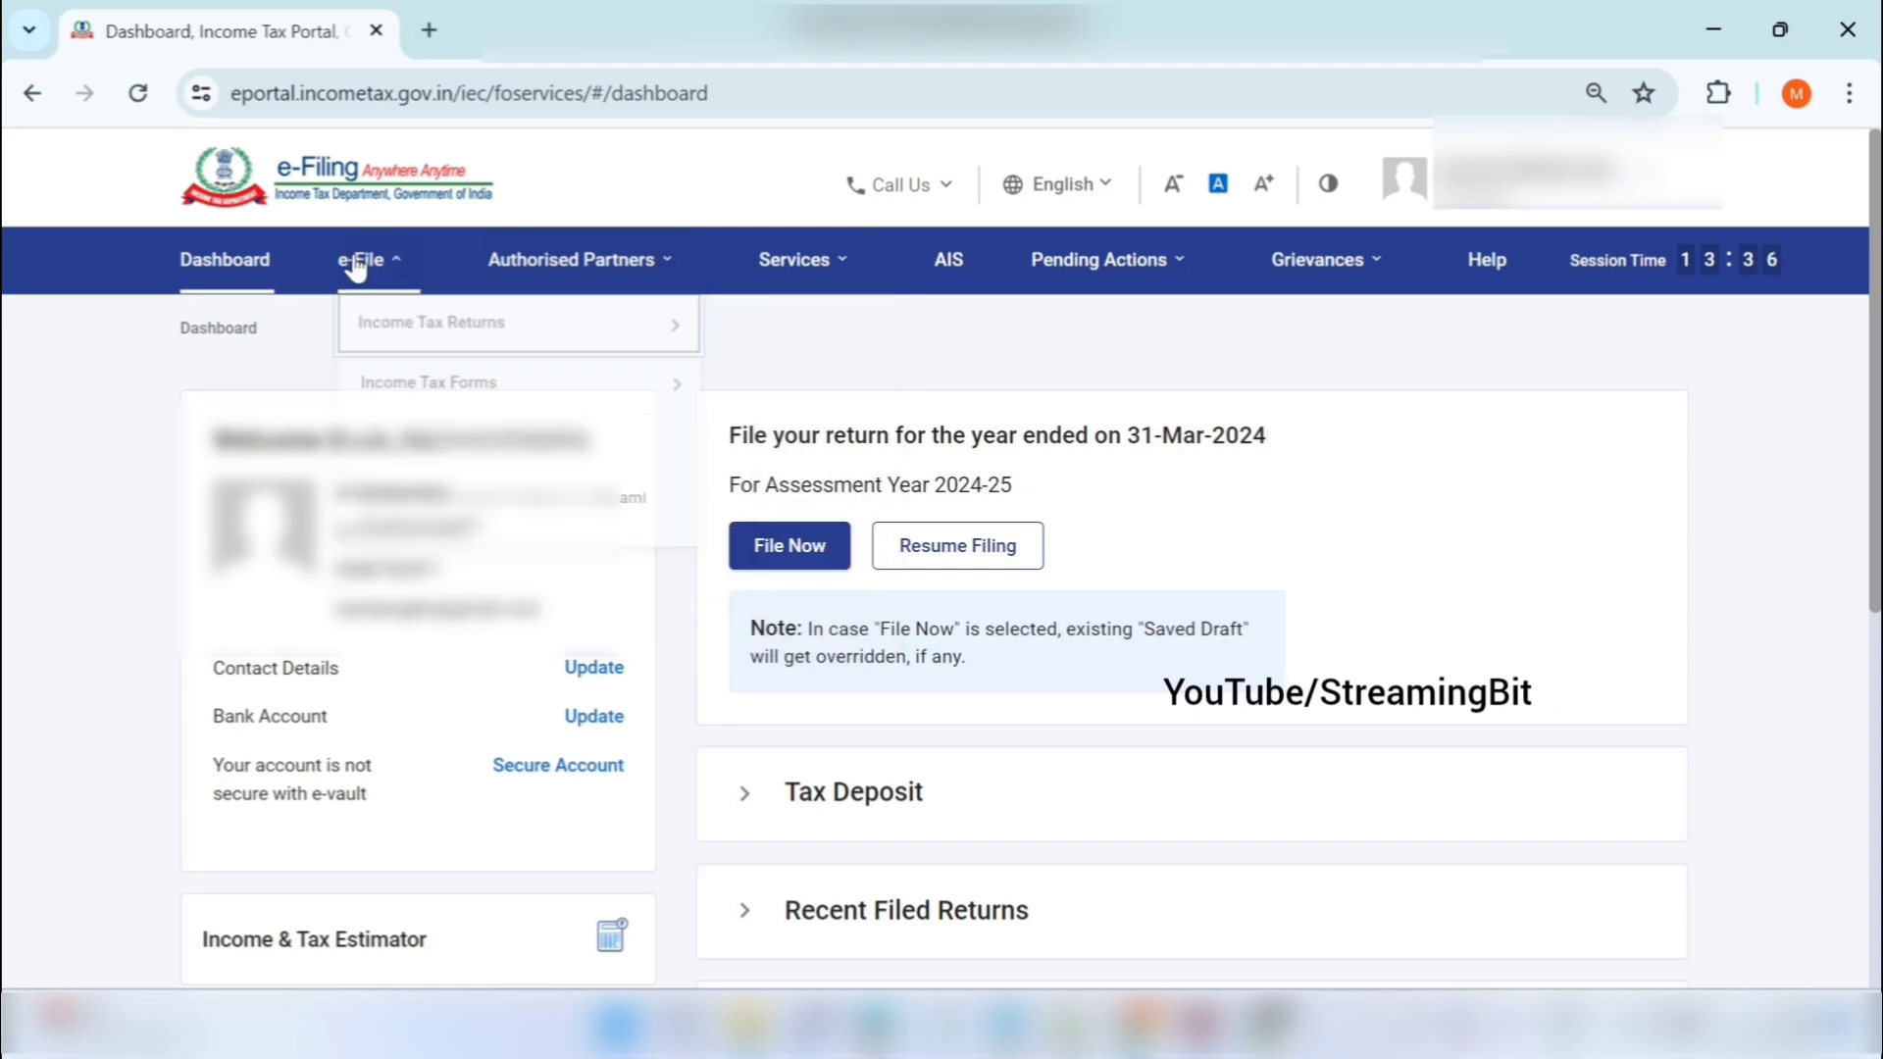
{"action": "mouse_move", "coordinate": [373, 345]}
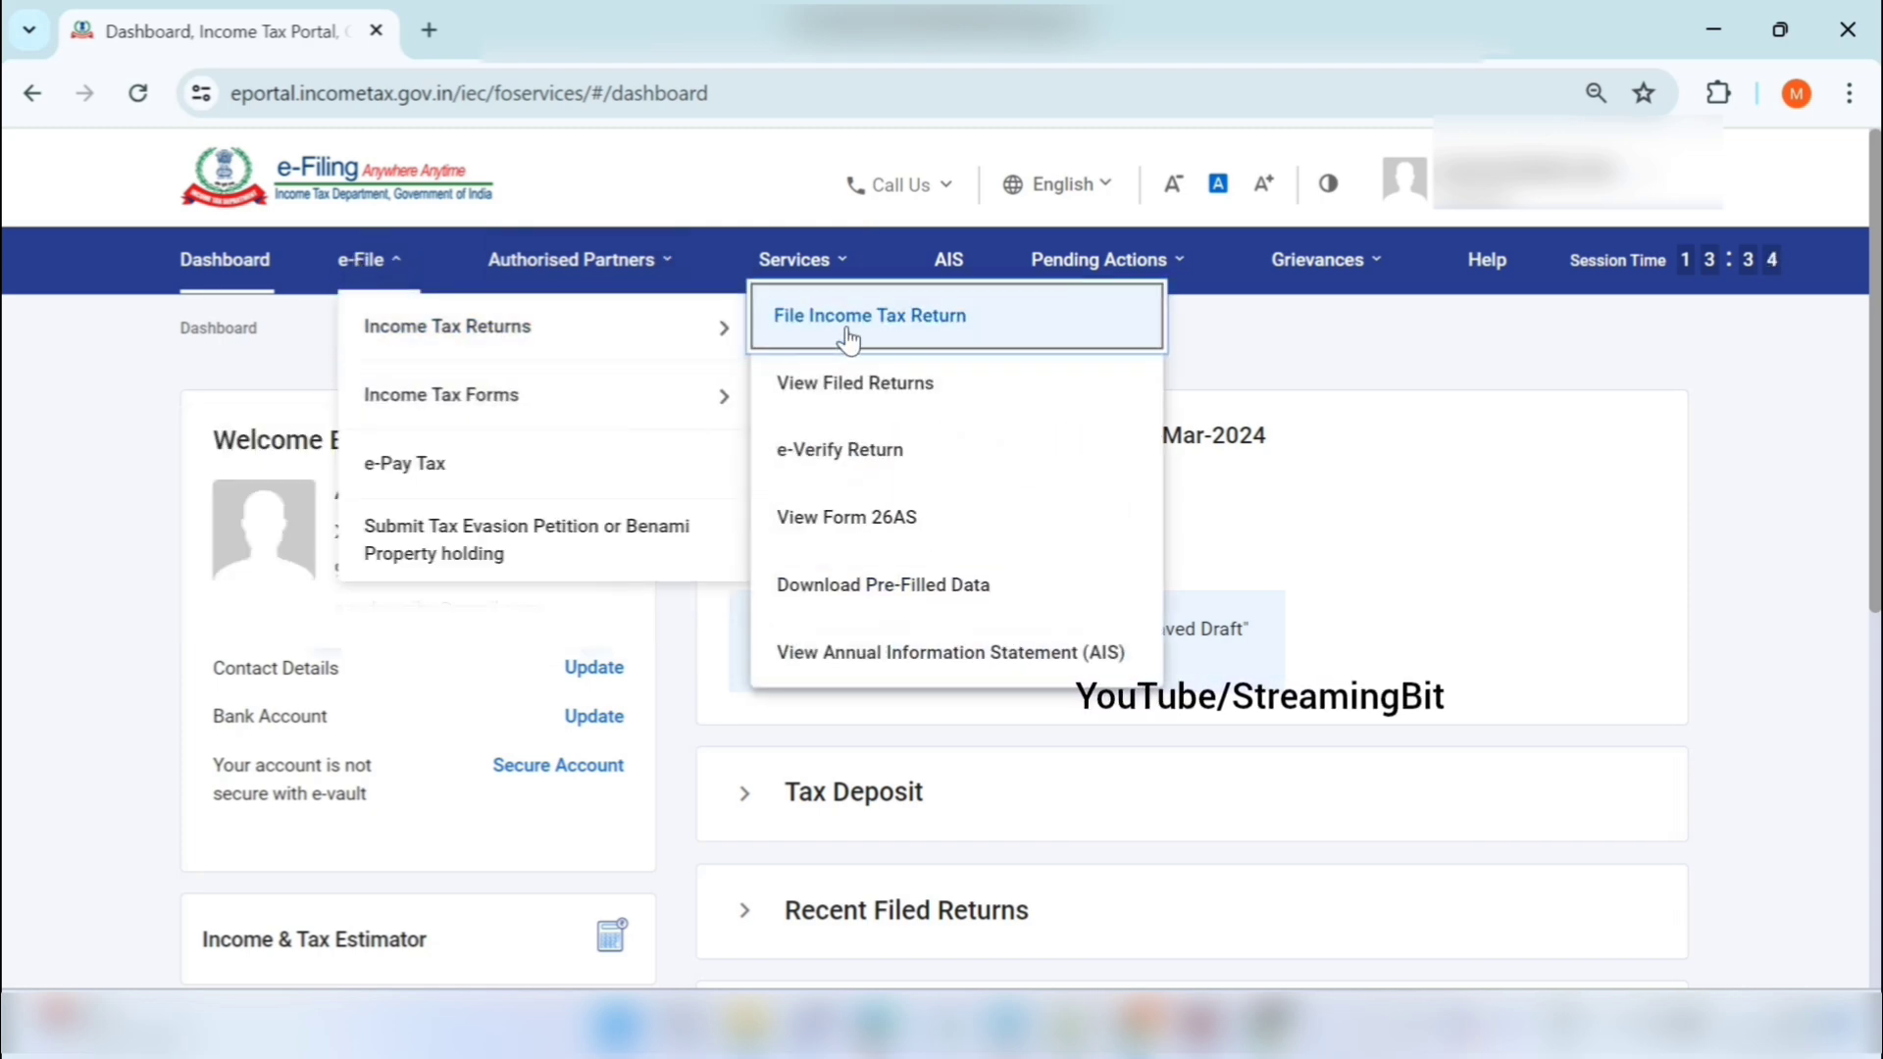
{"action": "left_click", "coordinate": [820, 659]}
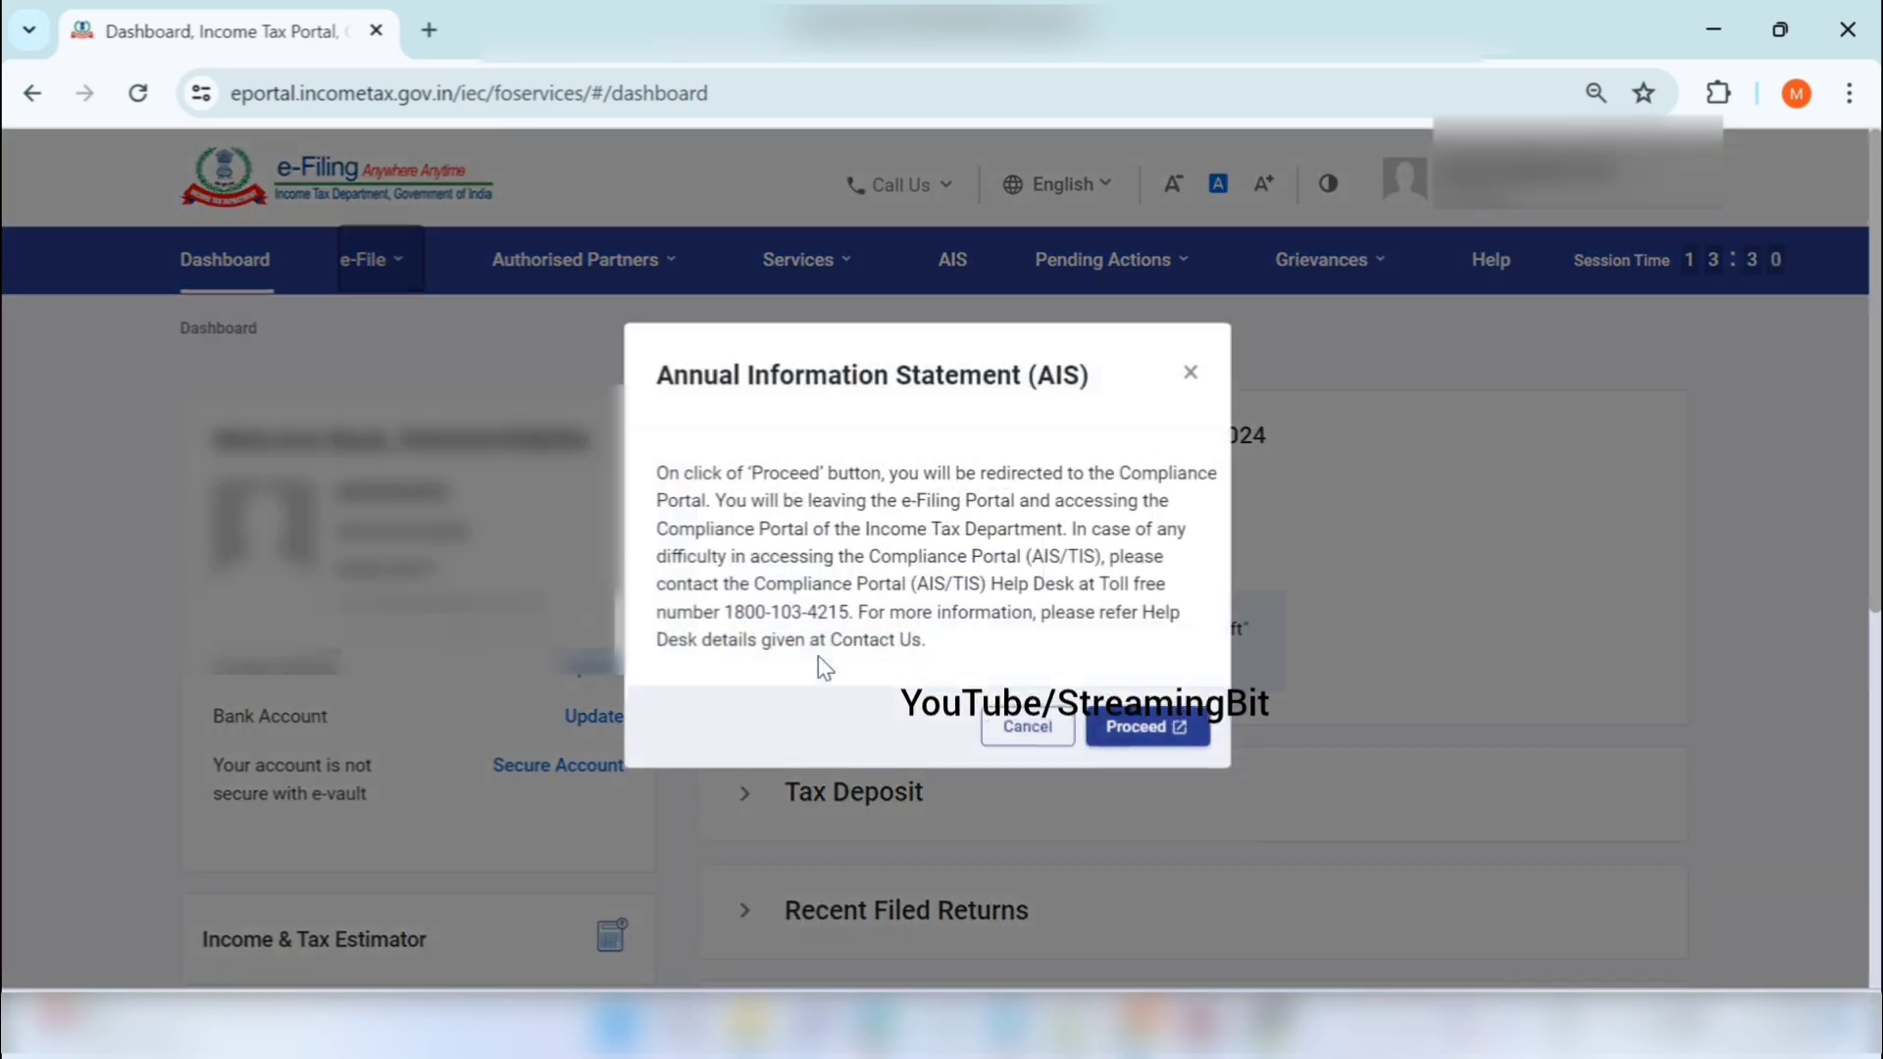
{"action": "left_click", "coordinate": [1134, 750]}
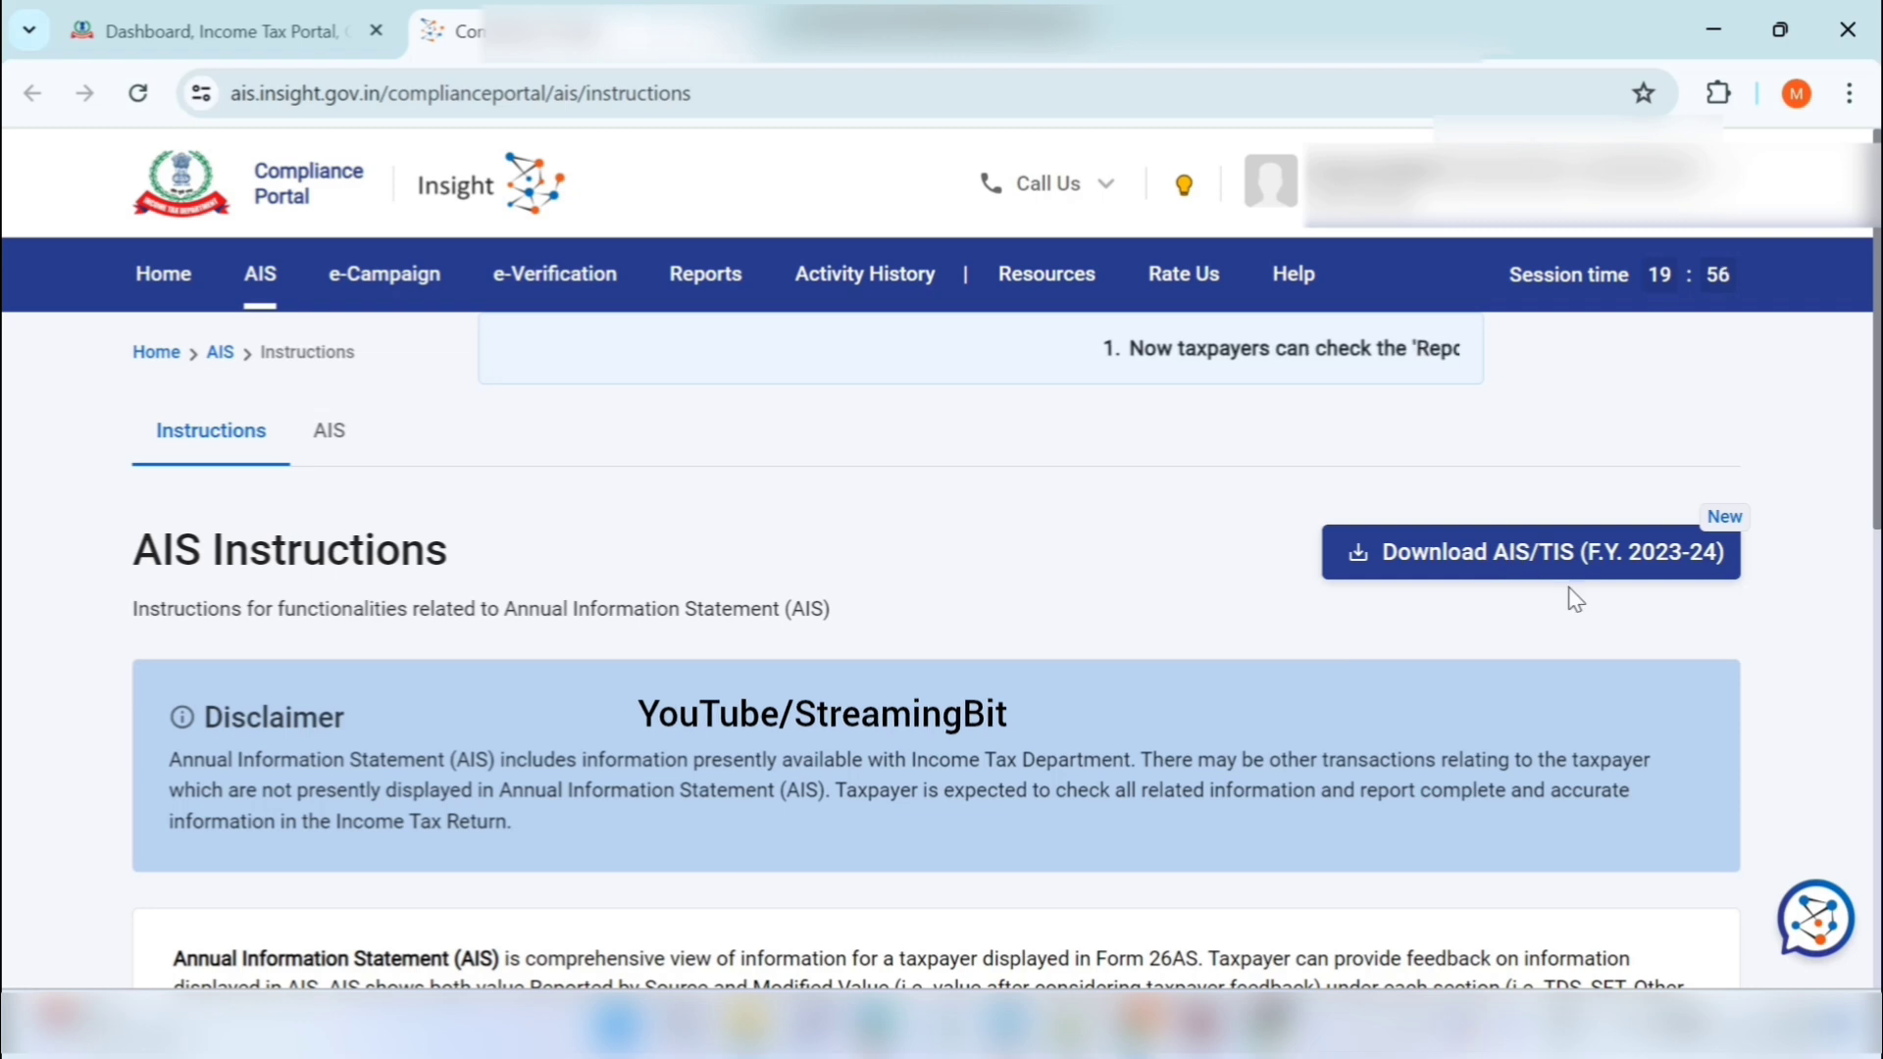
- Open the Annual Information Statement for F.Y. 2023-24, download it as a PDF and close the download dialog
{"action": "left_click", "coordinate": [329, 431]}
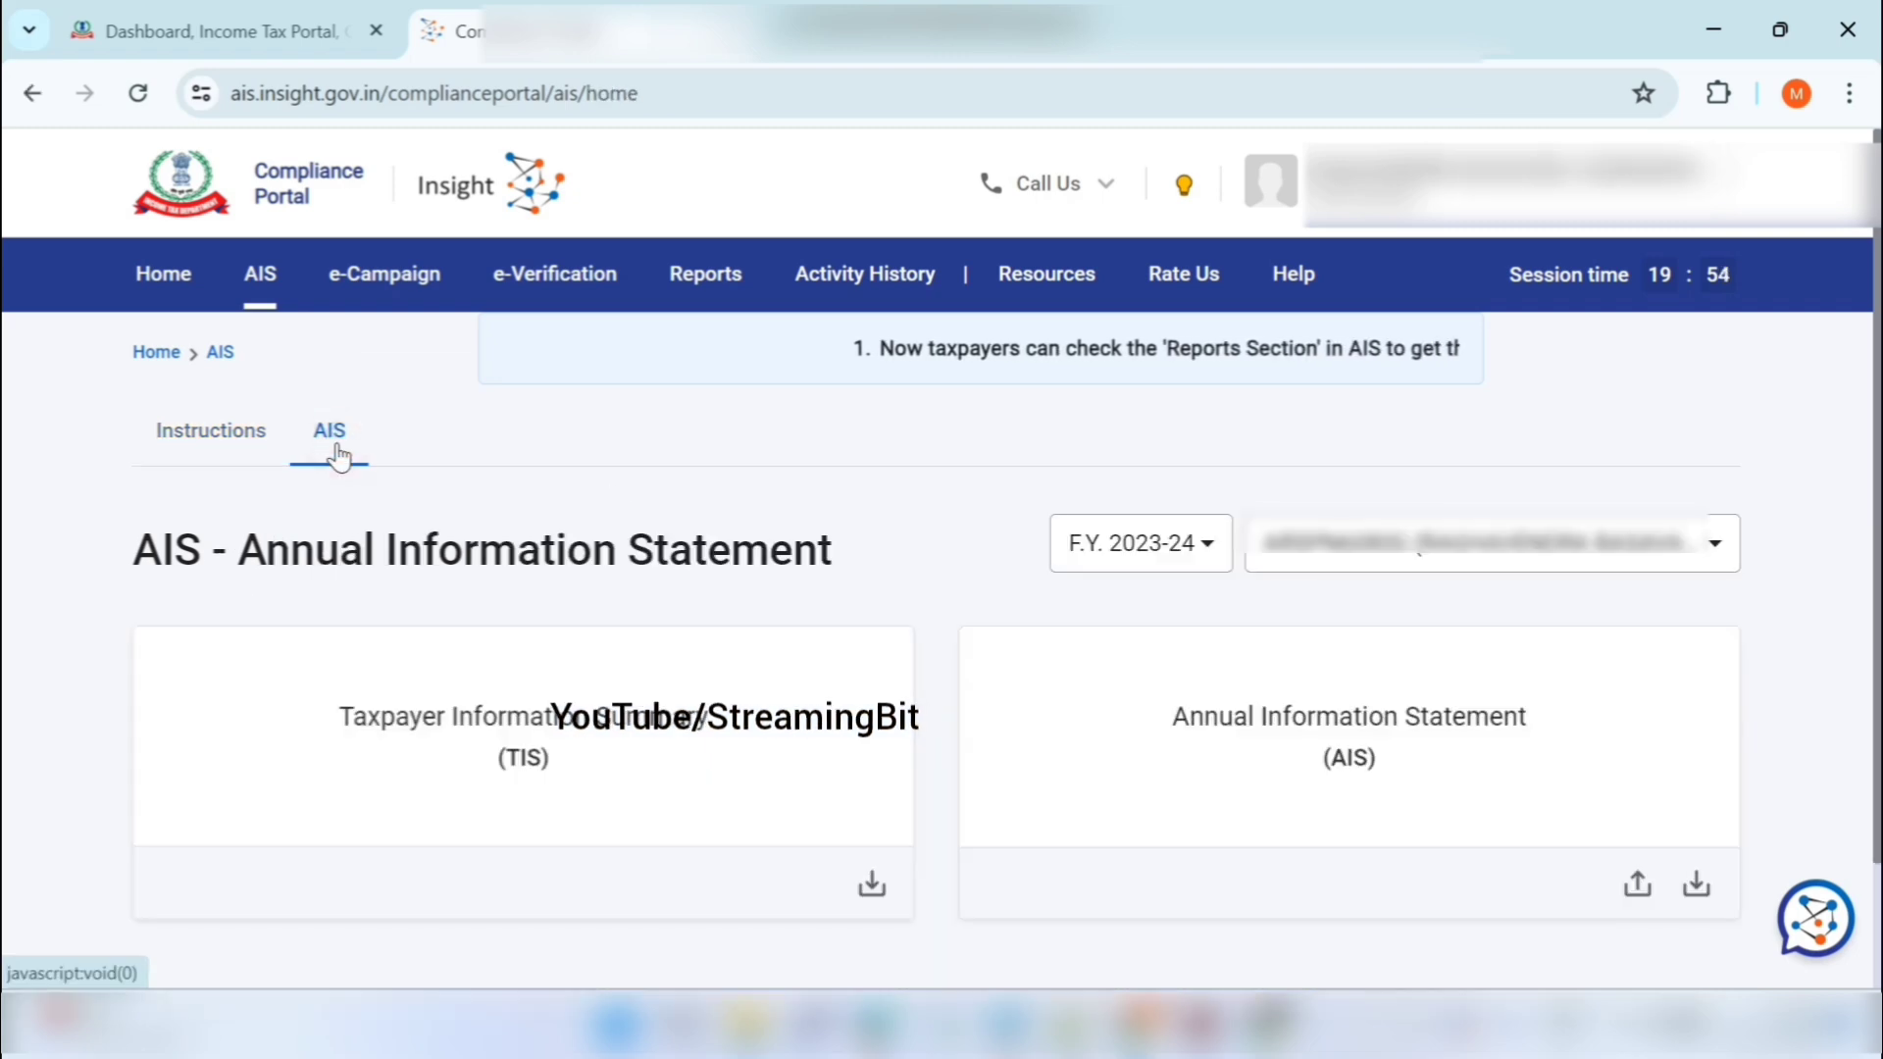
{"action": "left_click", "coordinate": [1078, 756]}
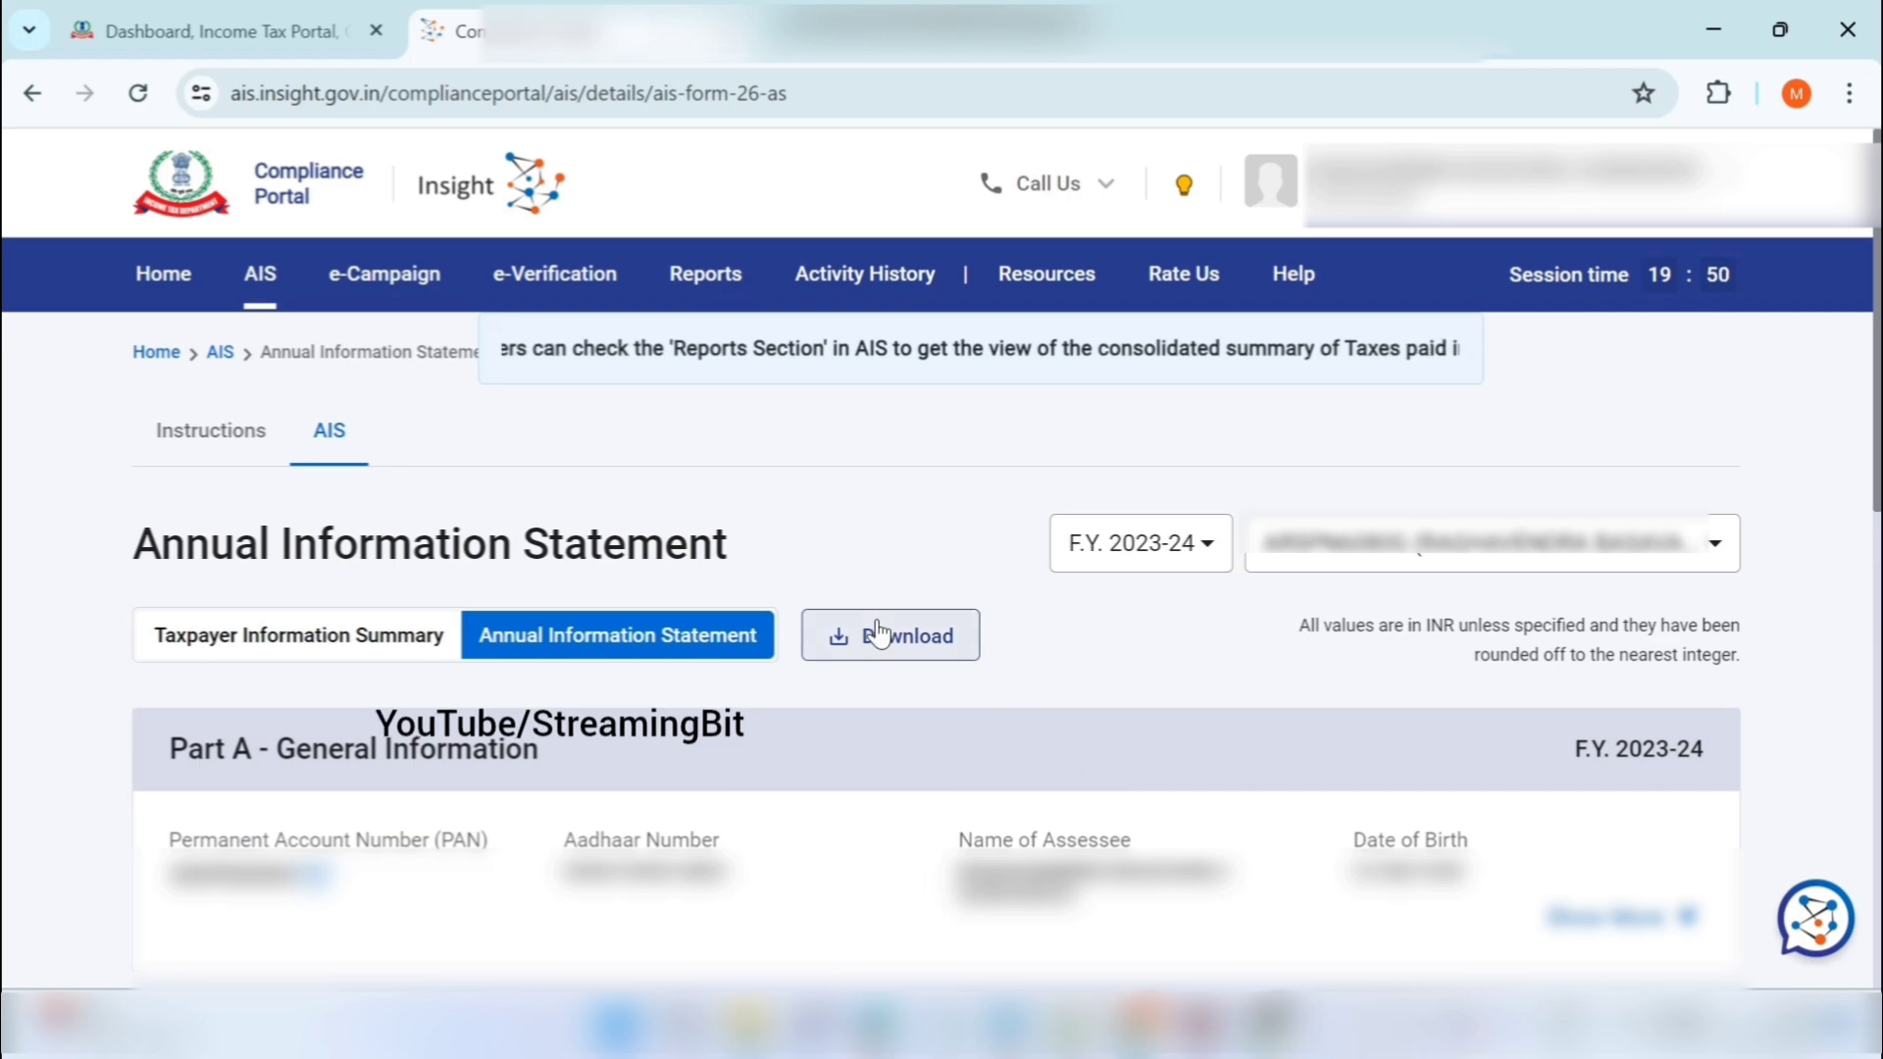
{"action": "left_click", "coordinate": [841, 632]}
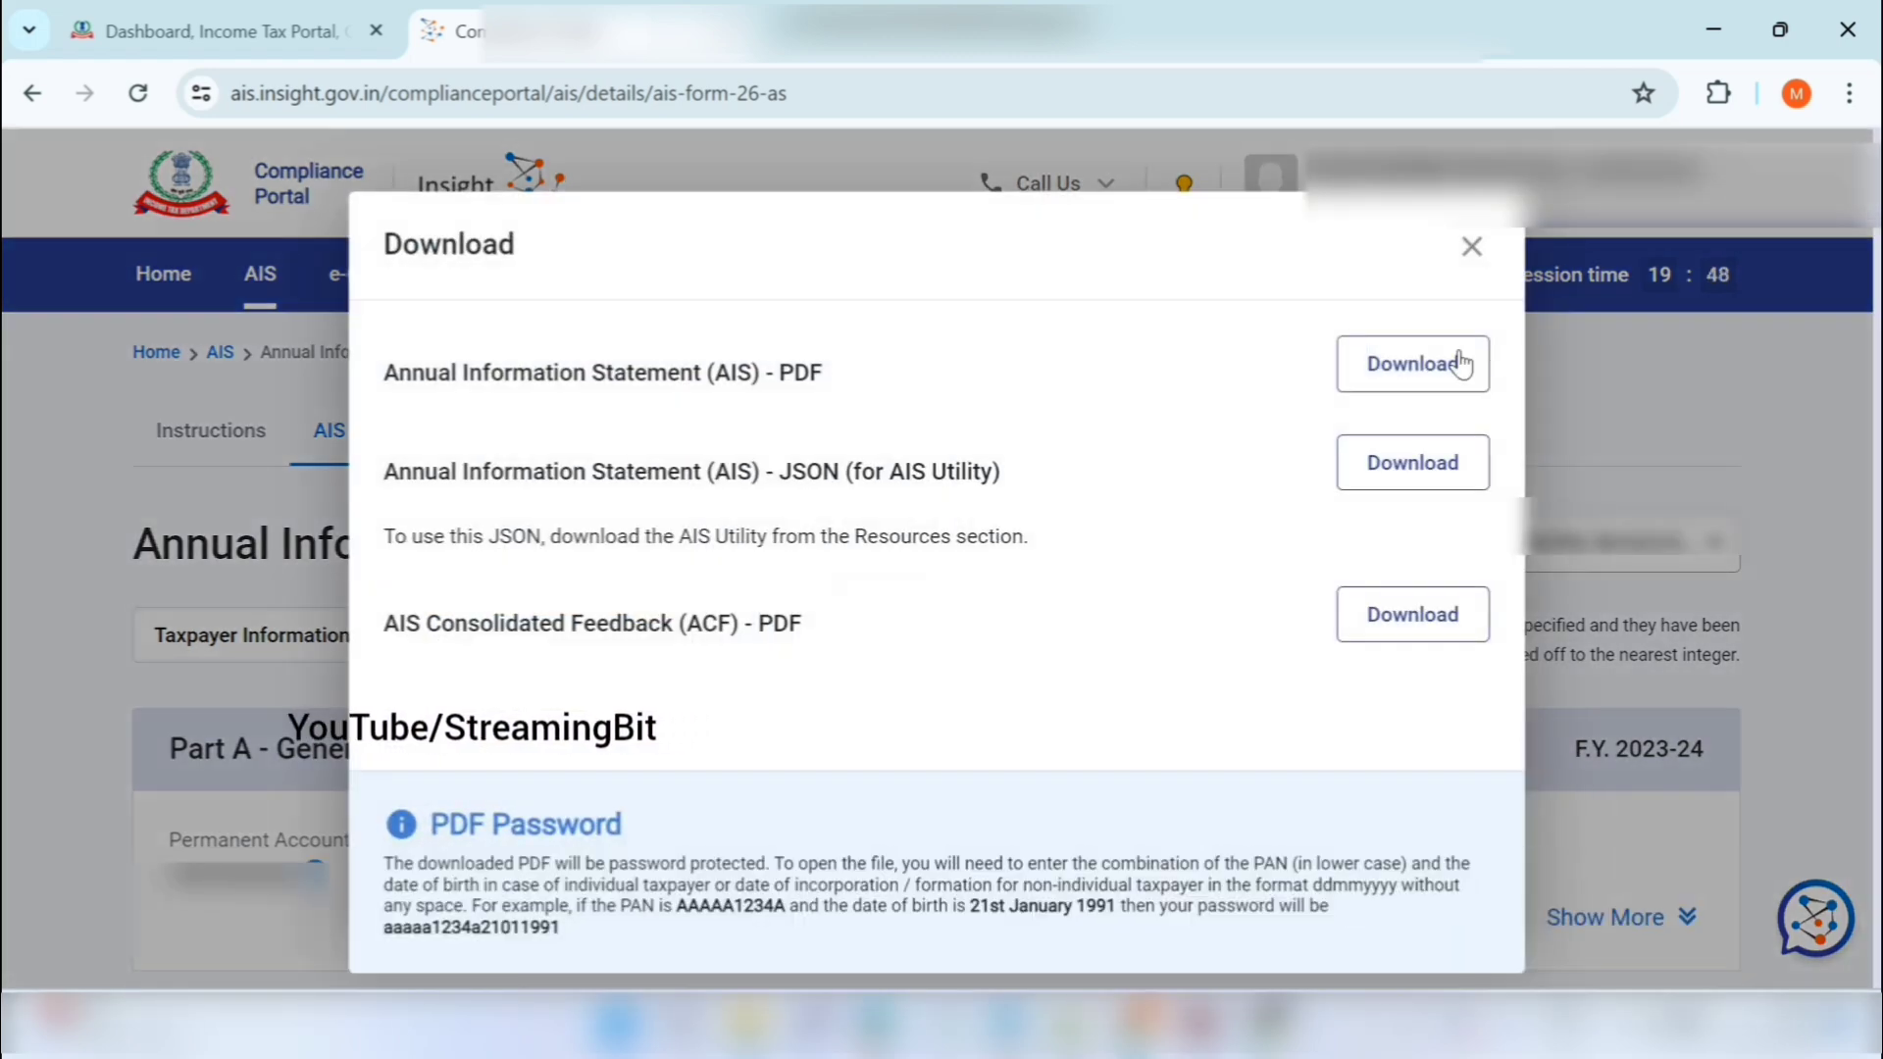
{"action": "left_click", "coordinate": [1432, 365]}
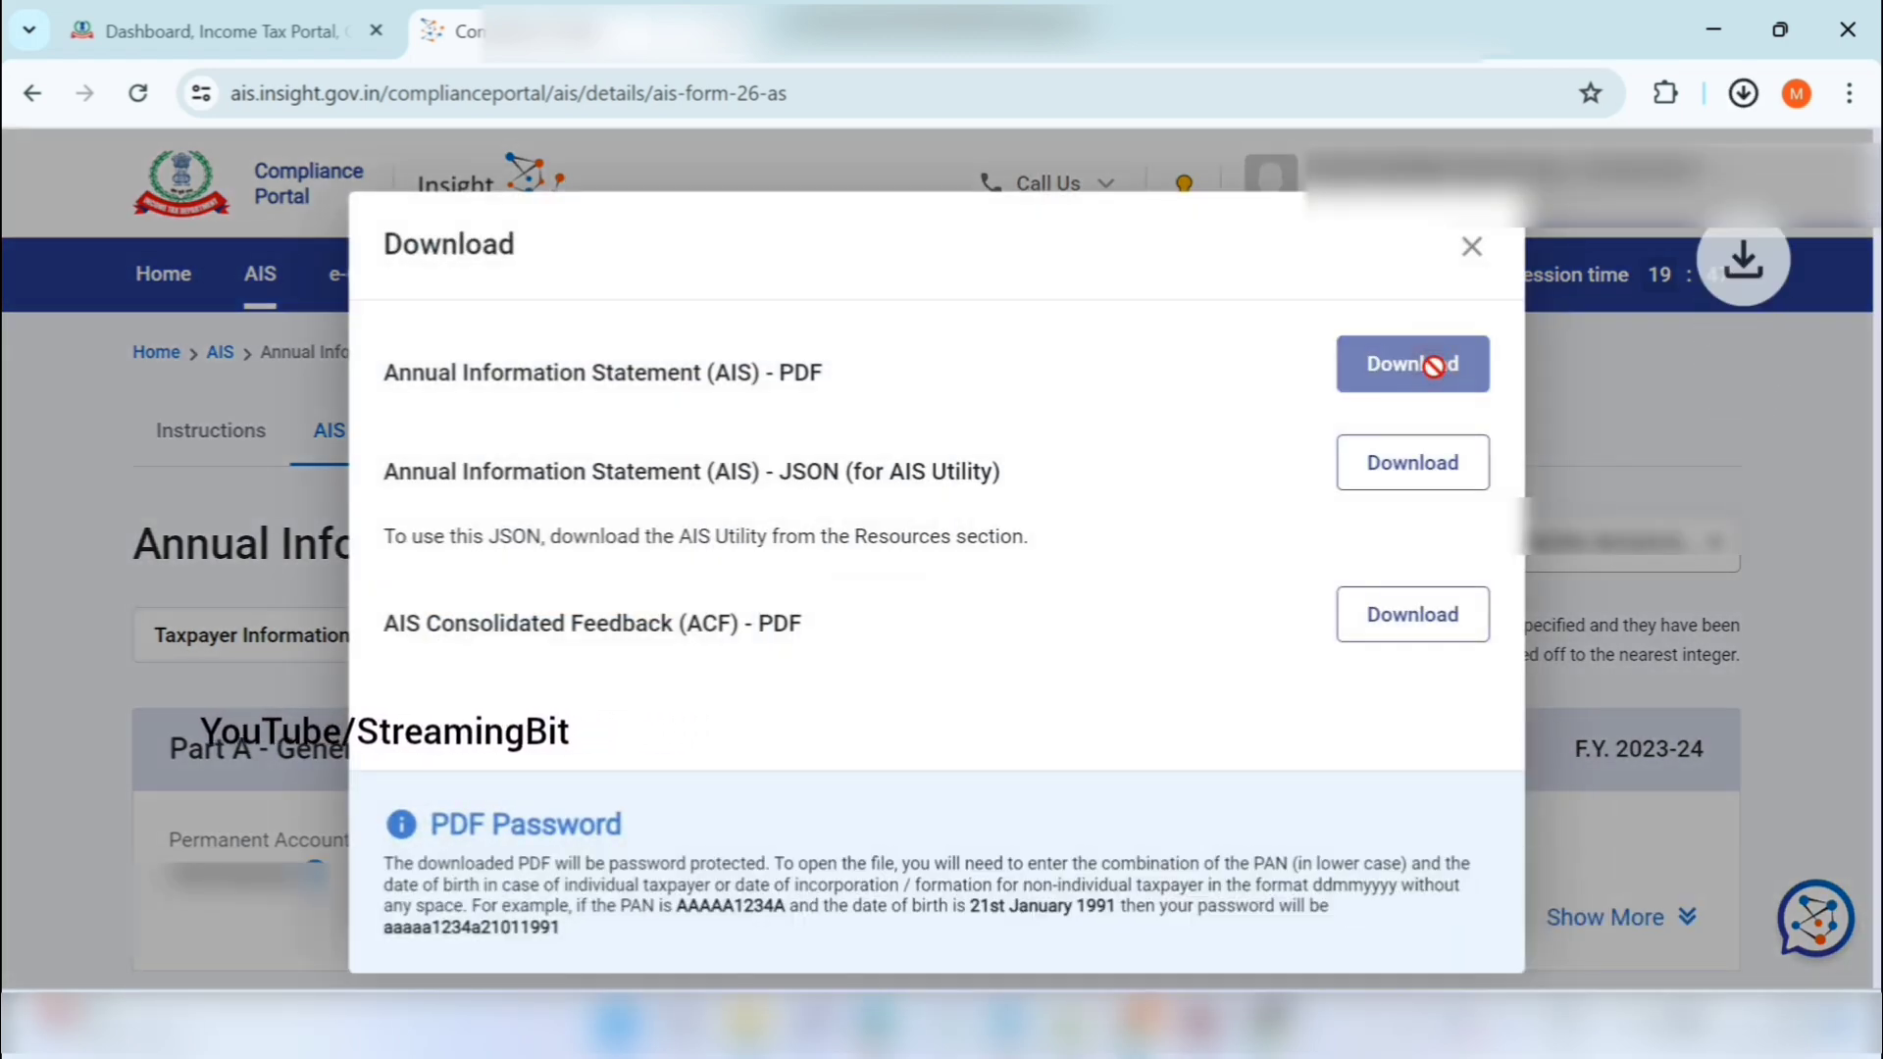
{"action": "left_click", "coordinate": [1628, 406]}
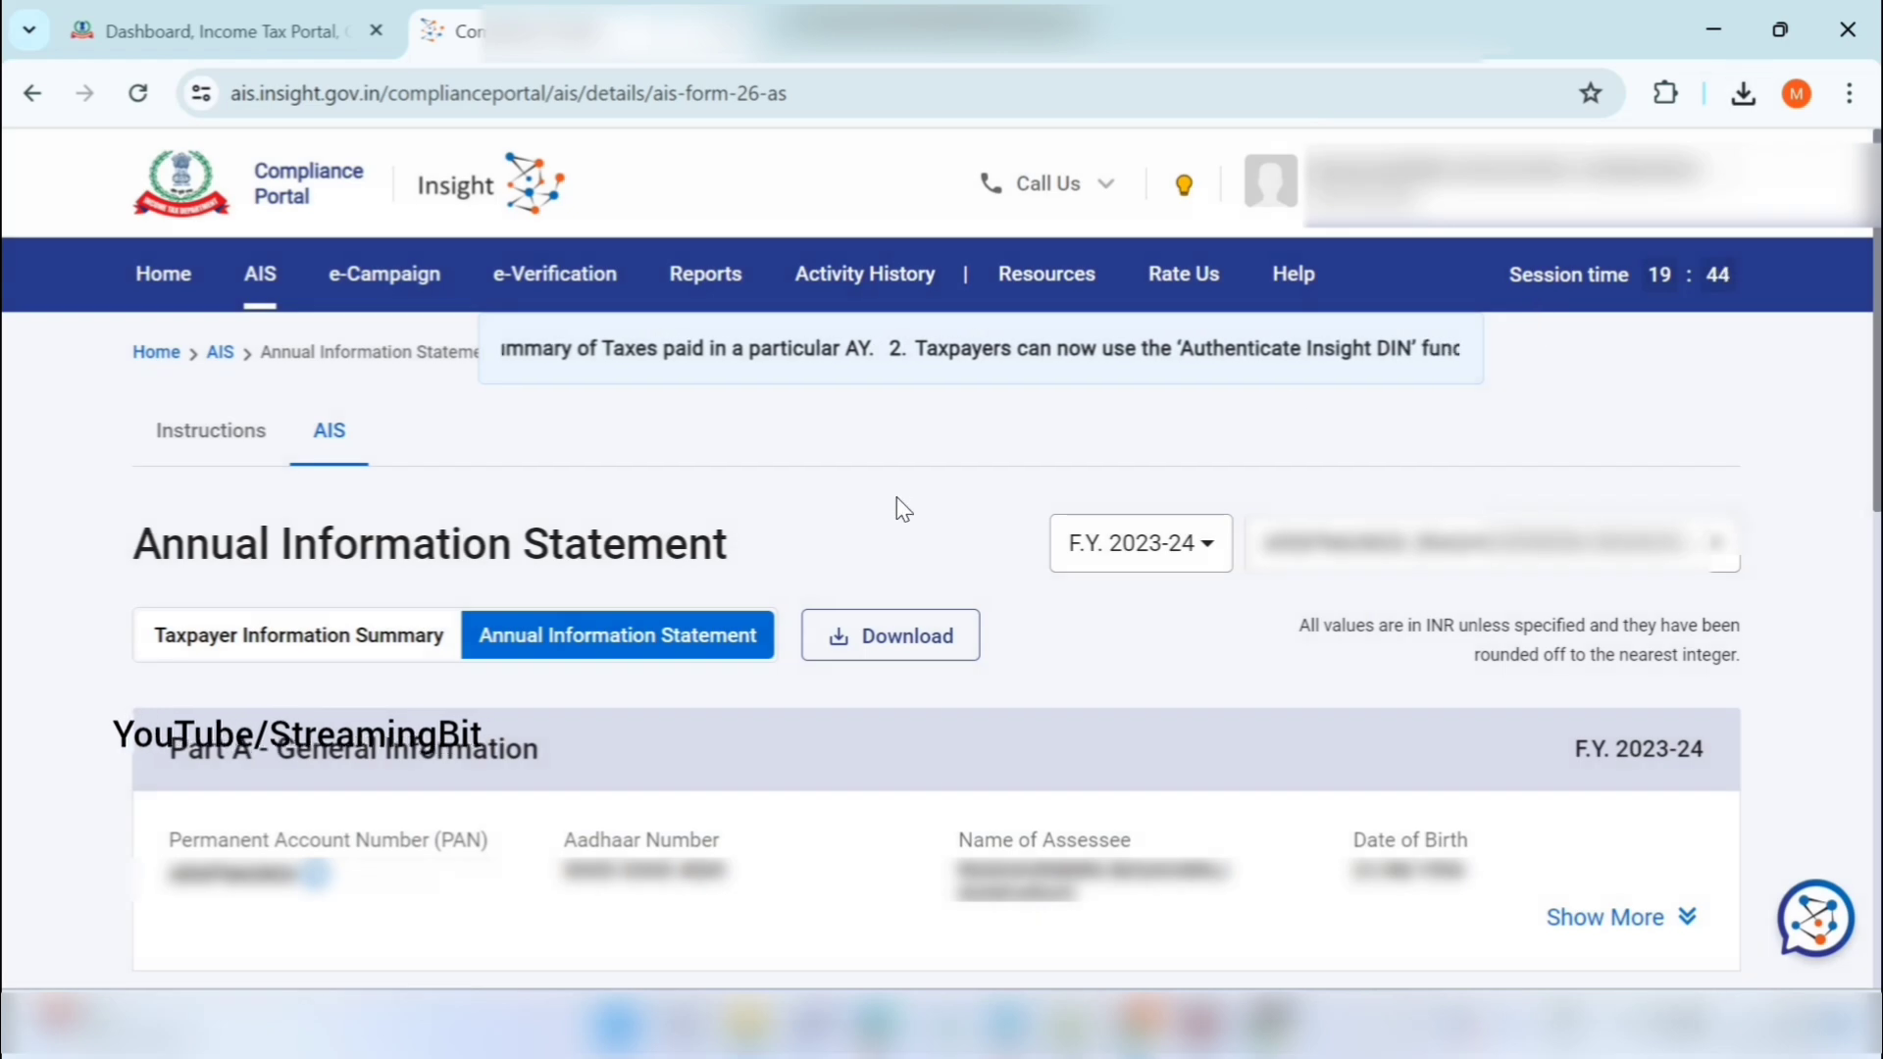
- Return to the e-Filing dashboard and start filing the Assessment Year 2024-25 return with Online as the filing mode
{"action": "left_click", "coordinate": [157, 272]}
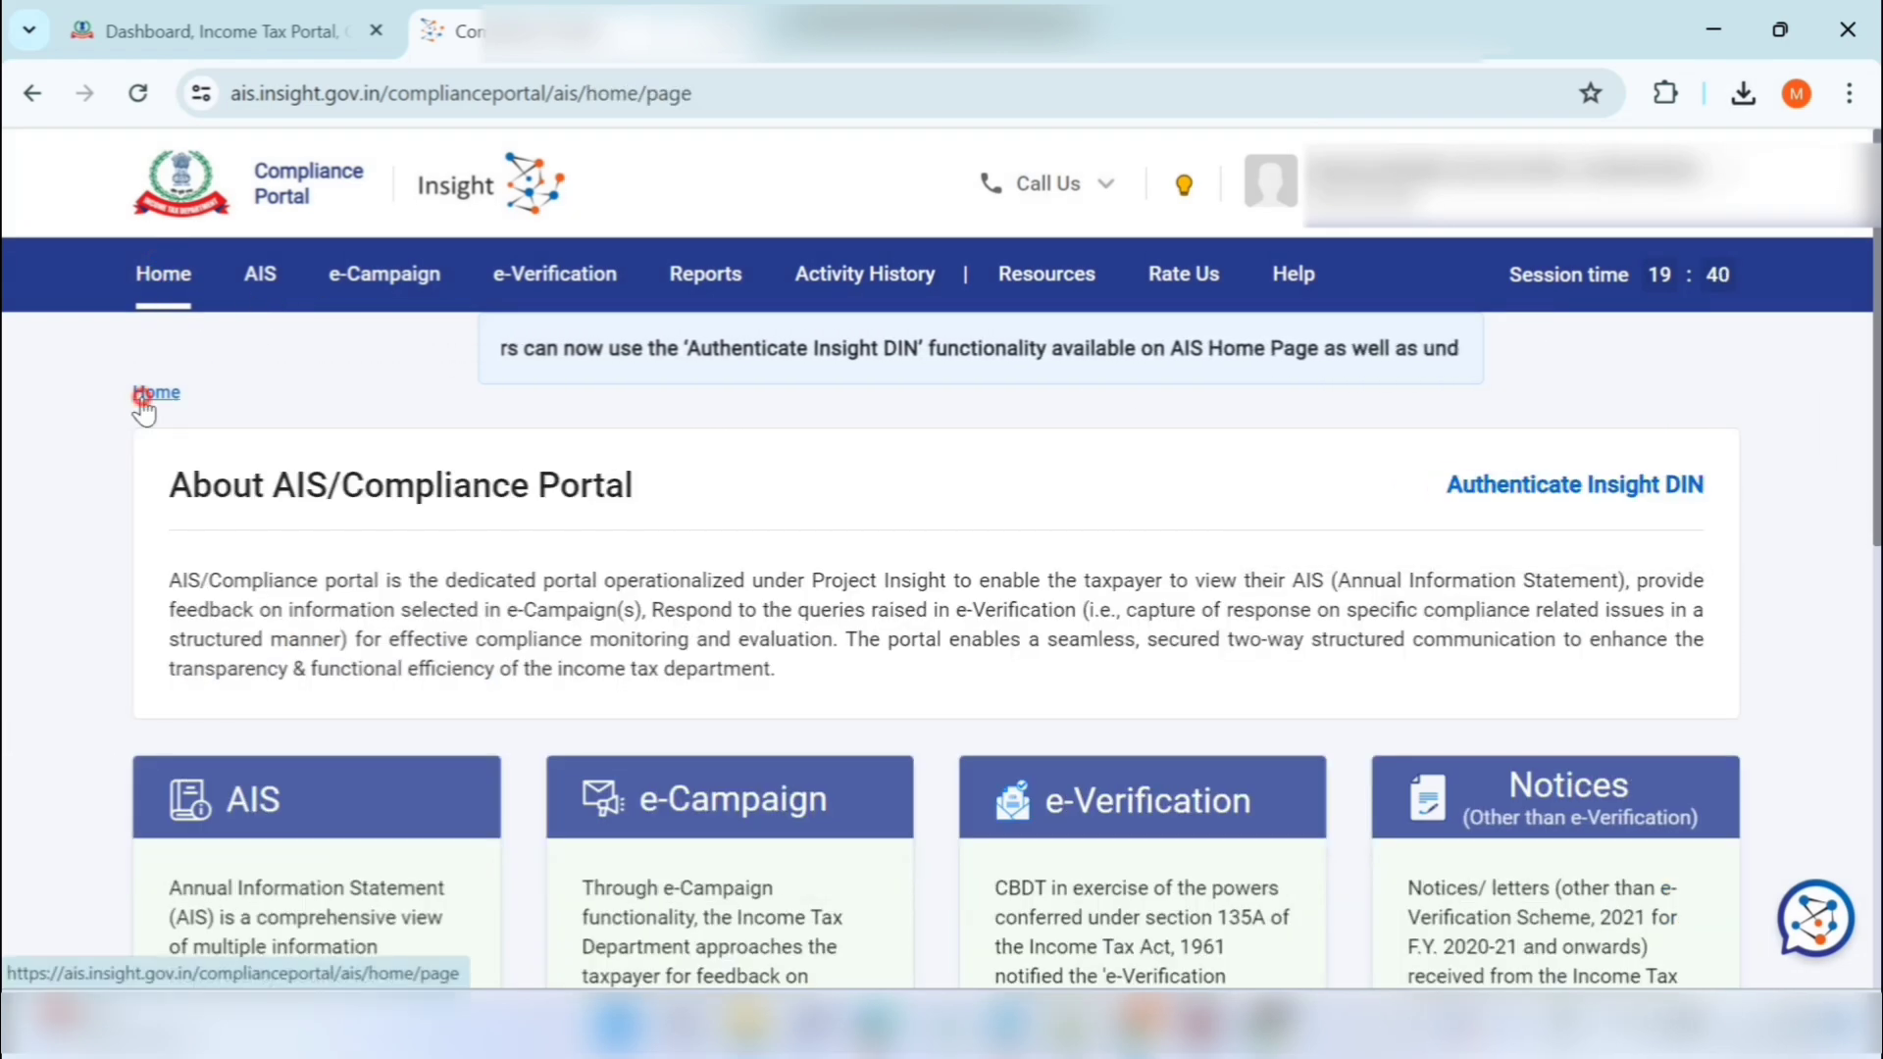
{"action": "left_click", "coordinate": [221, 32]}
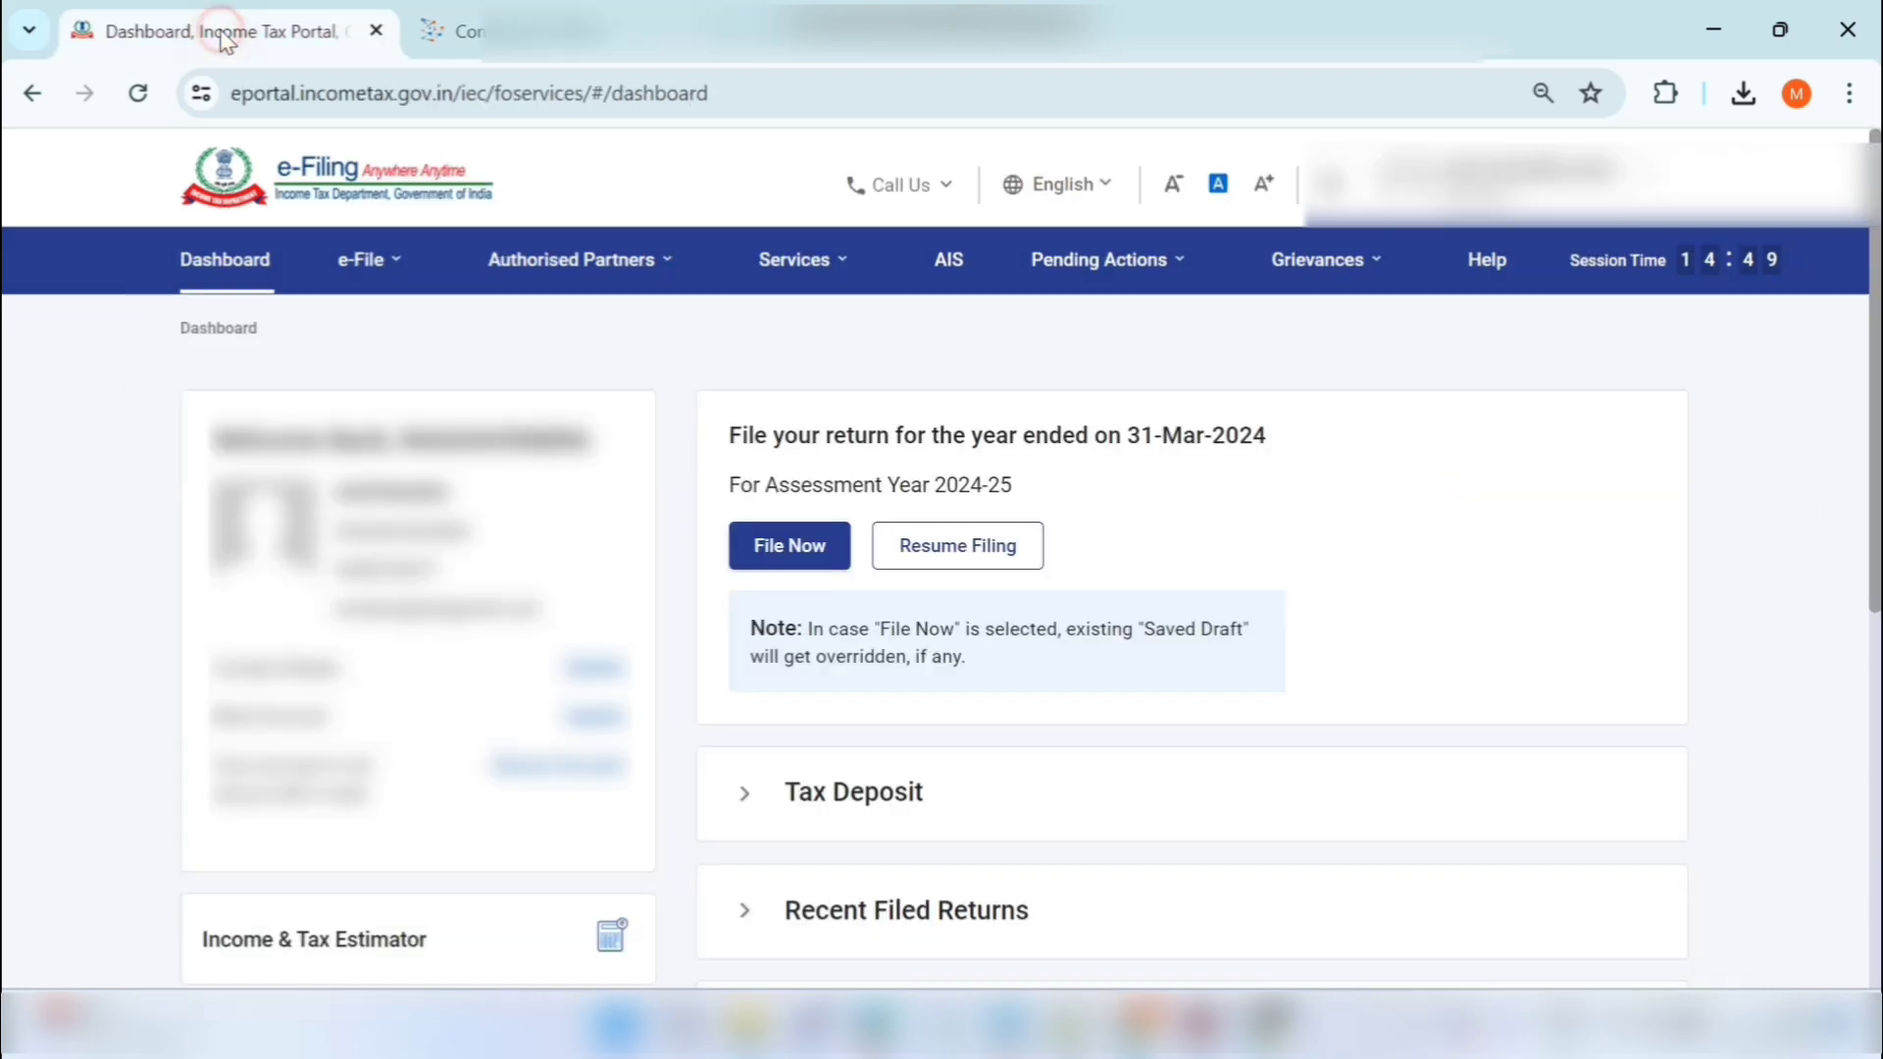
{"action": "left_click", "coordinate": [770, 552]}
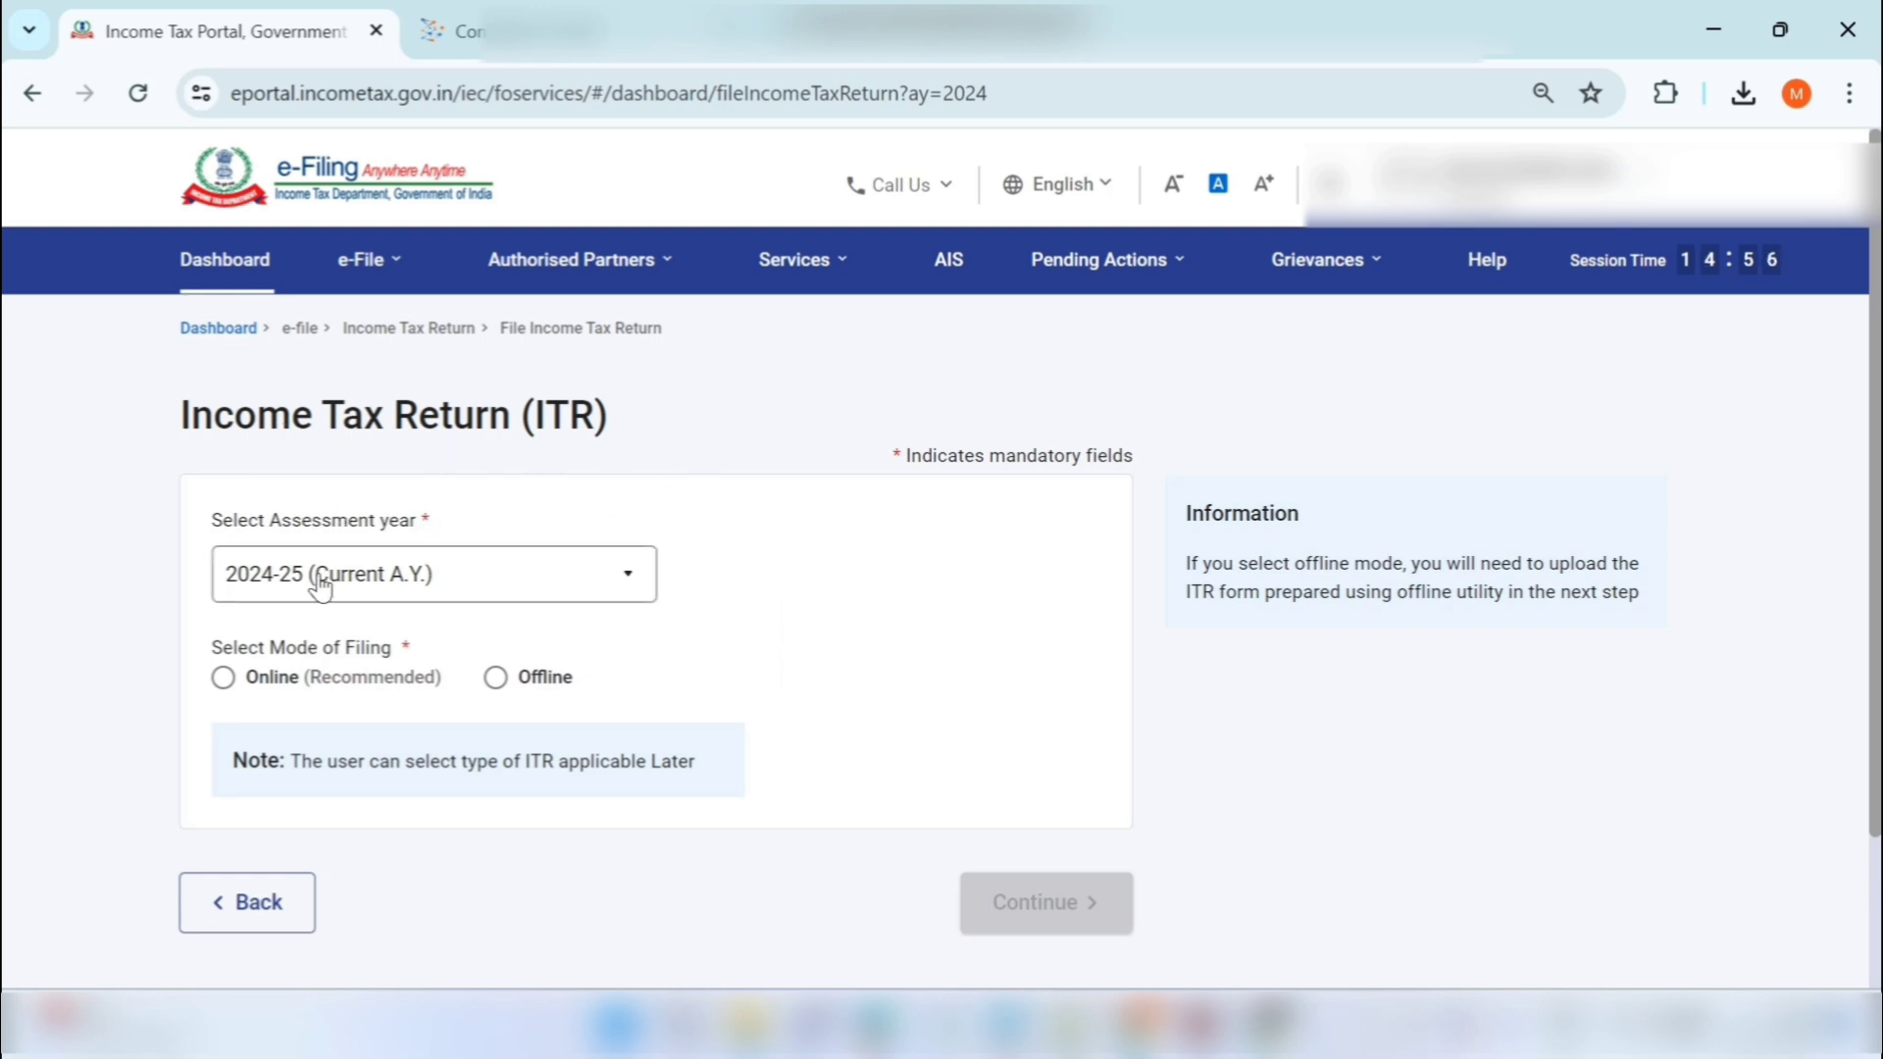
{"action": "left_click", "coordinate": [224, 679]}
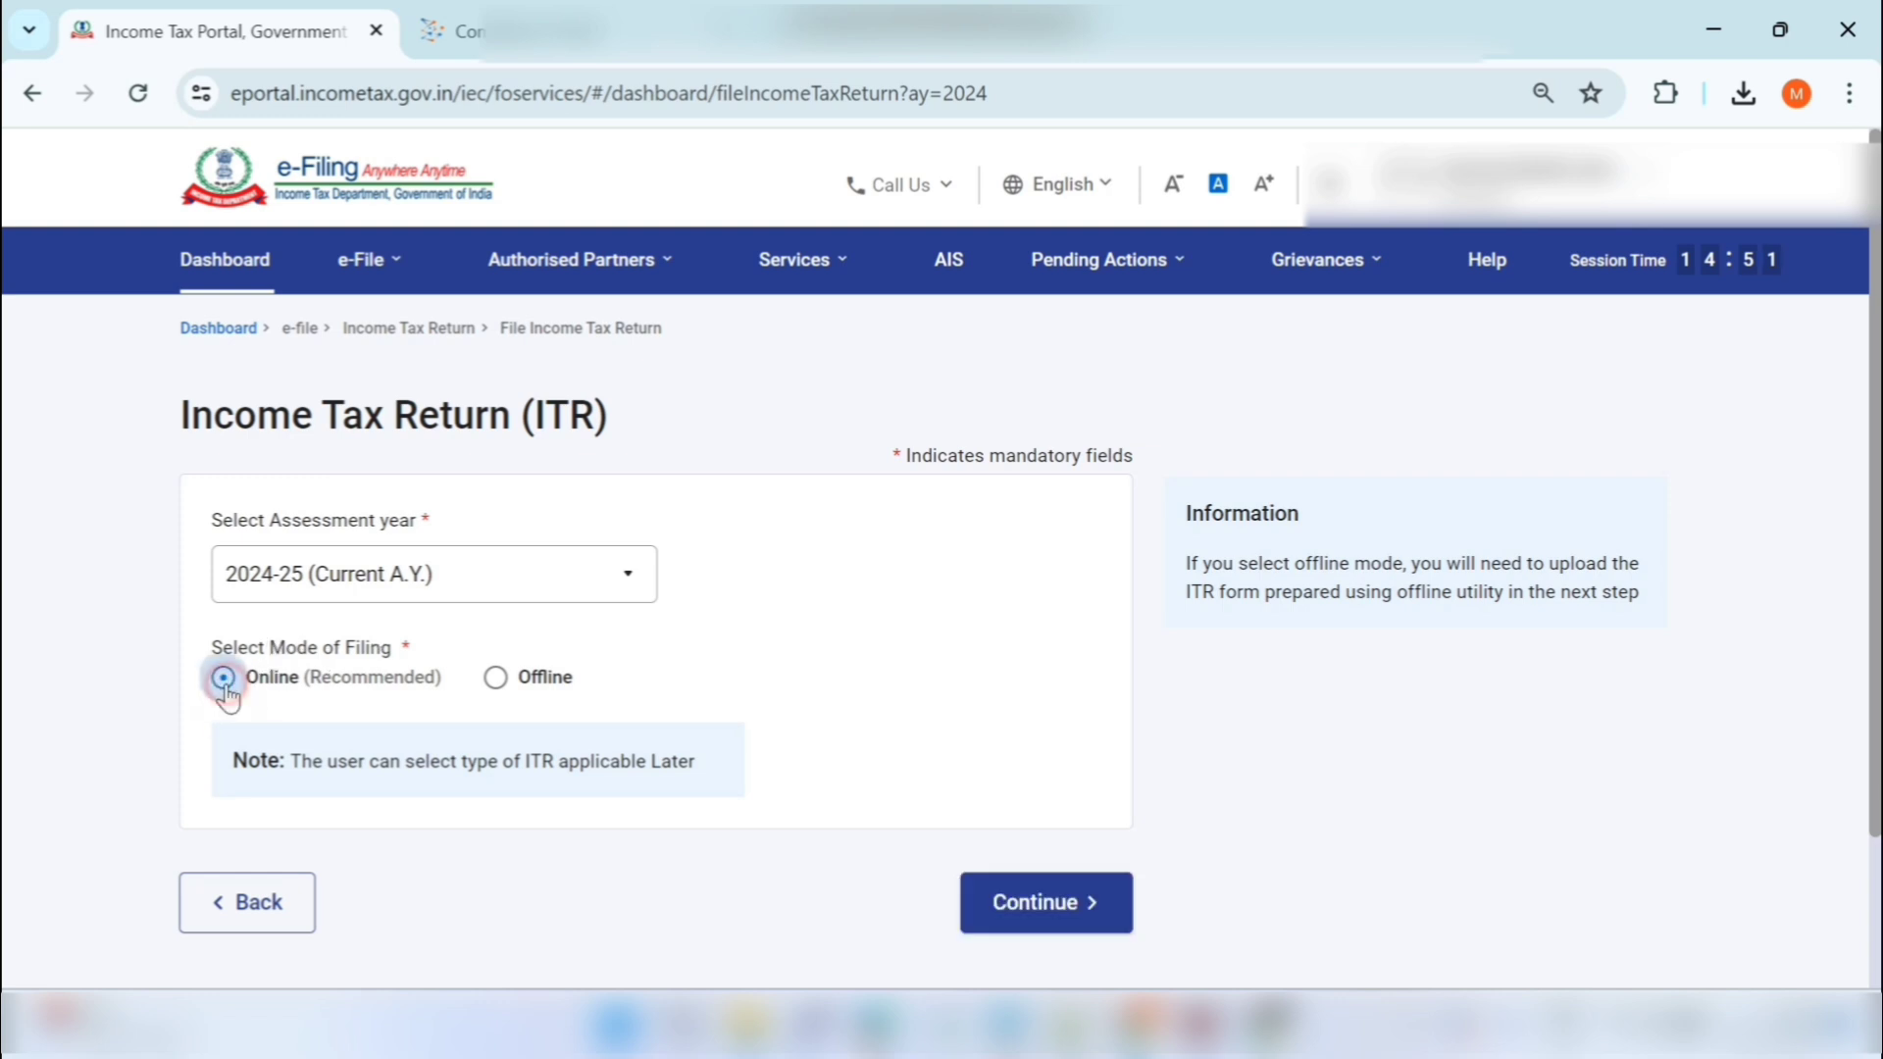
- Continue with online filing, start a new filing instead of resuming the saved draft, and proceed with the Individual status
{"action": "left_click", "coordinate": [1003, 910]}
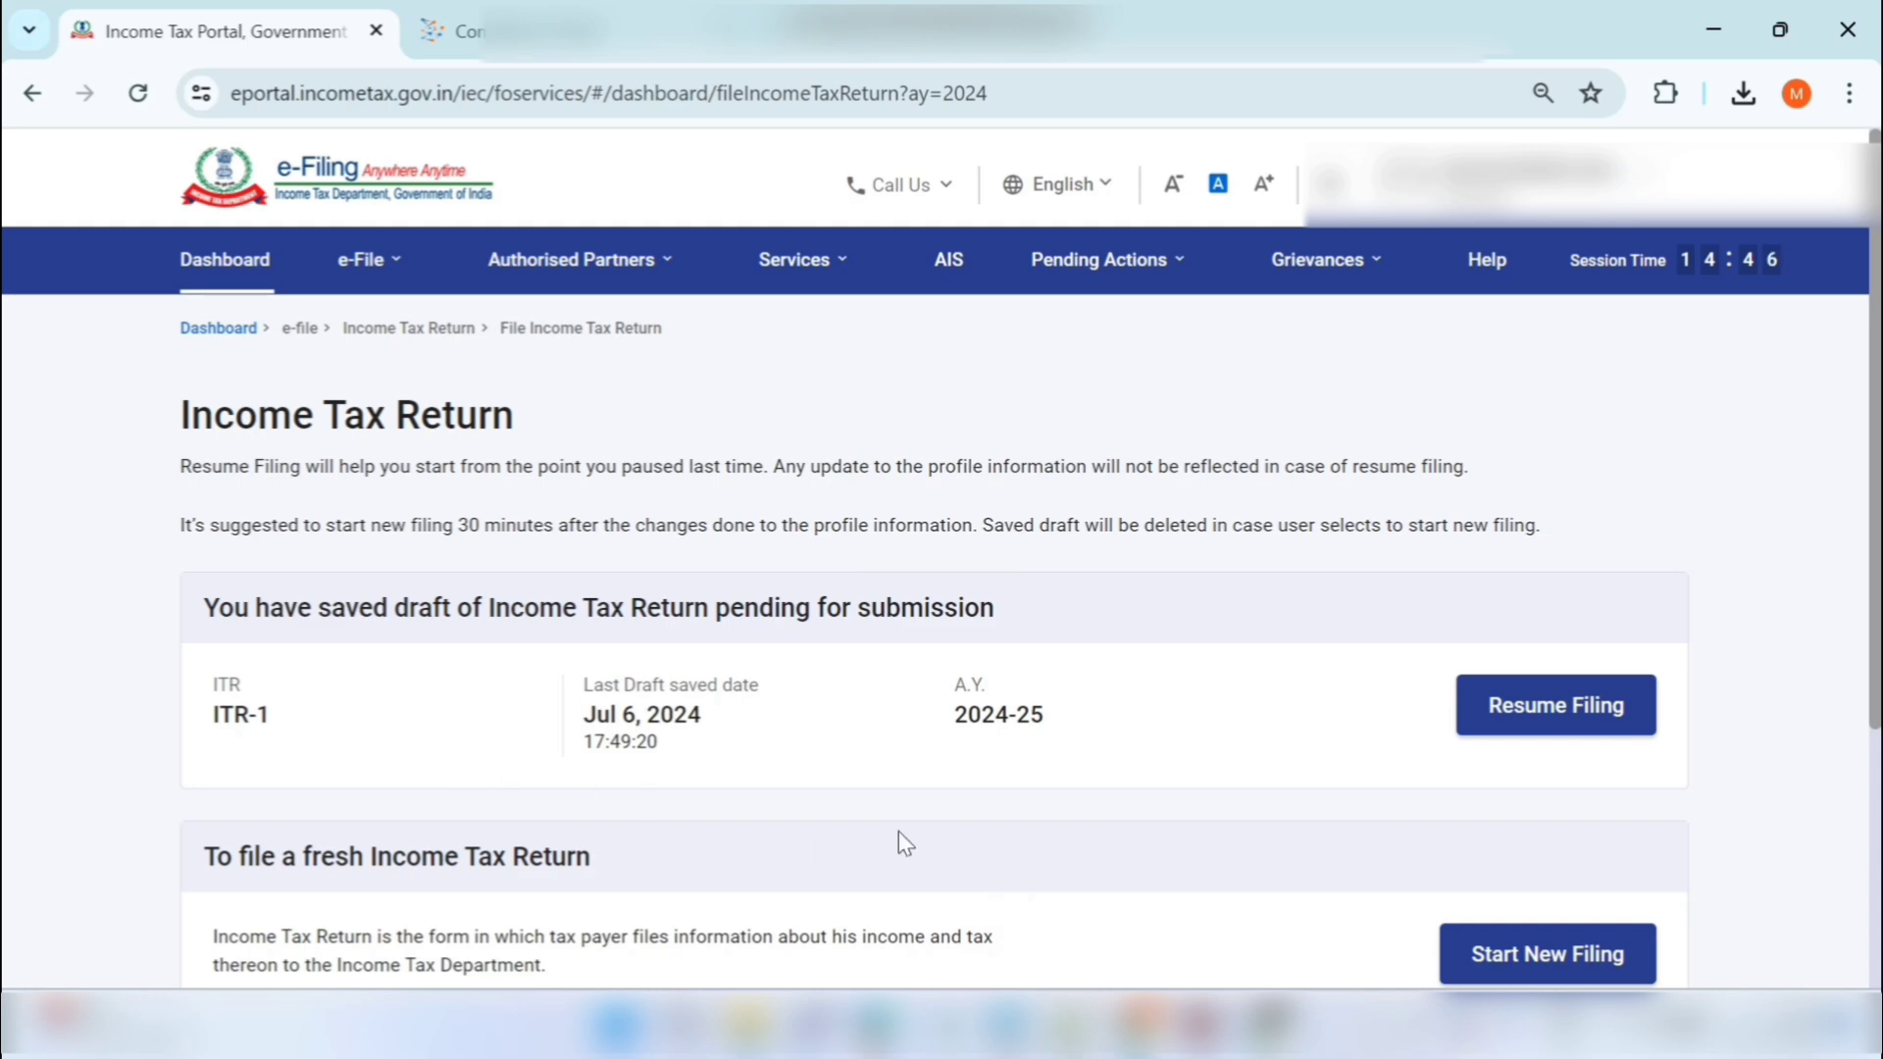
{"action": "scroll", "coordinate": [973, 825], "scroll_direction": "down", "scroll_amount": 3}
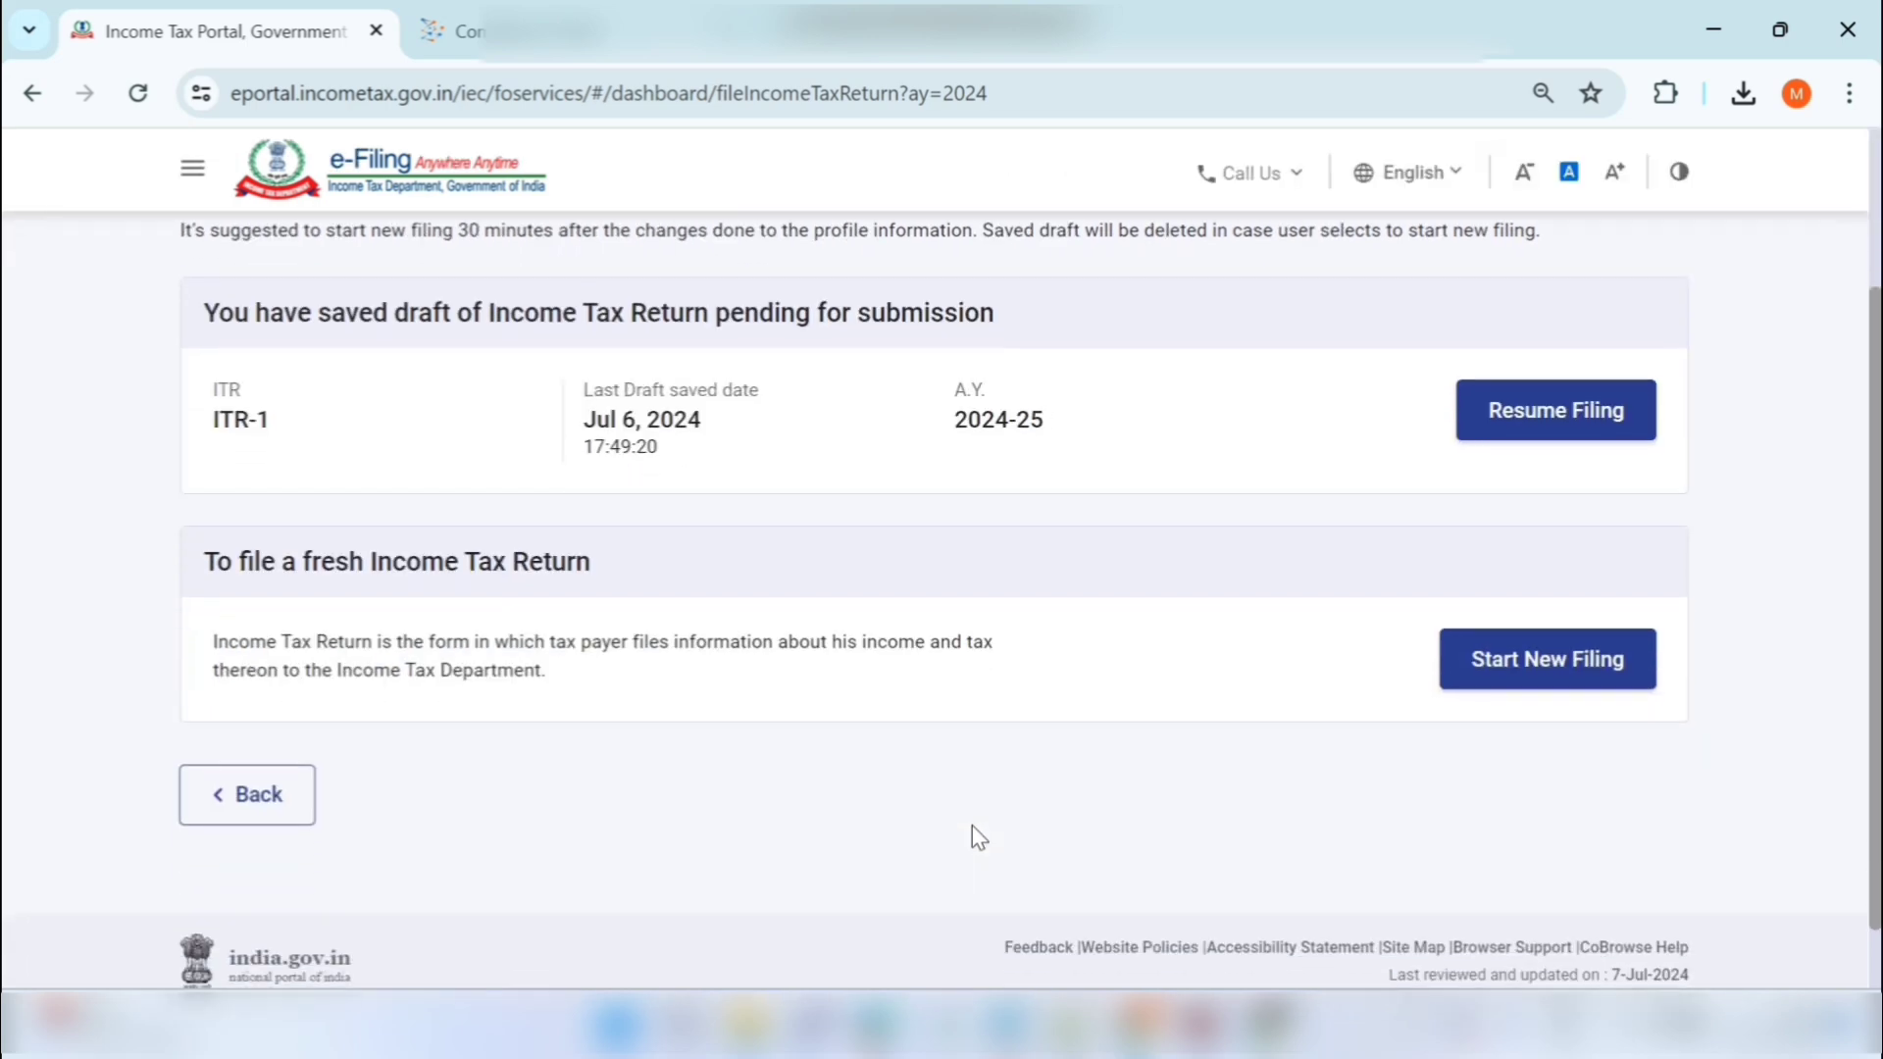
{"action": "left_click", "coordinate": [1489, 675]}
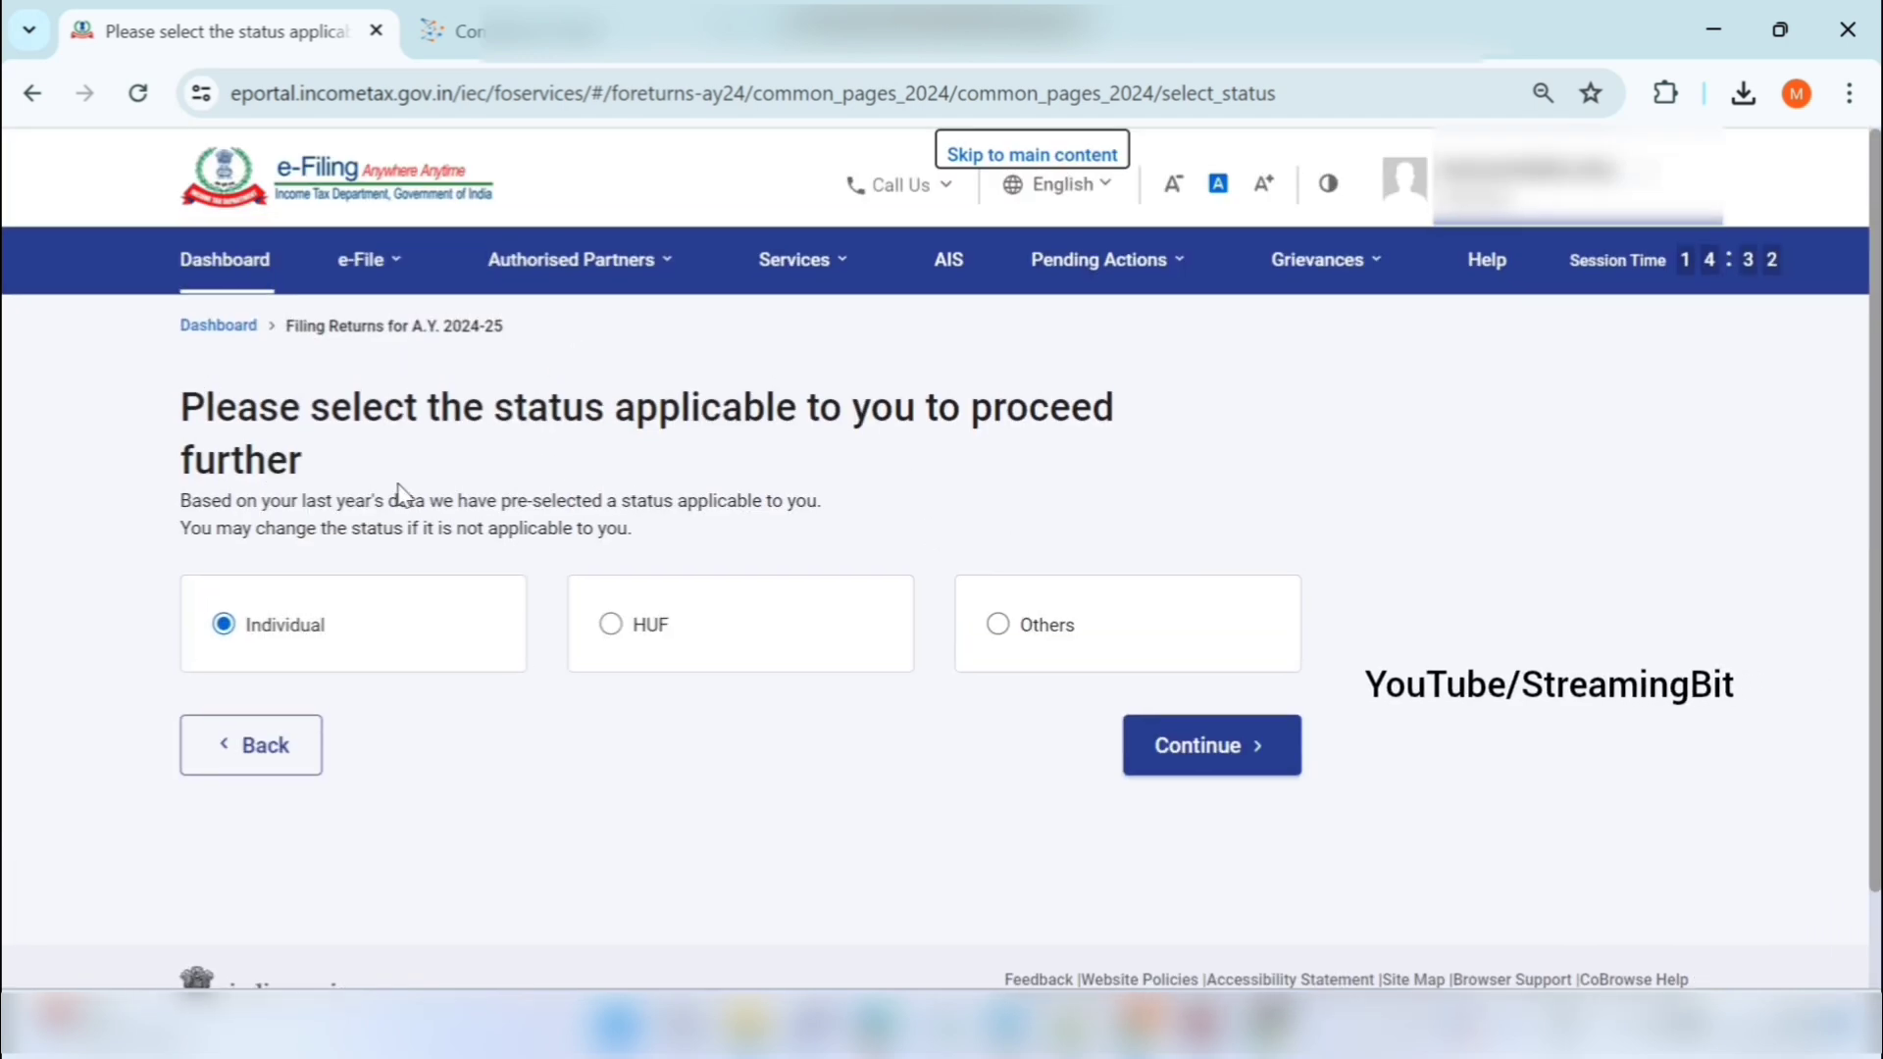
{"action": "left_click", "coordinate": [1261, 761]}
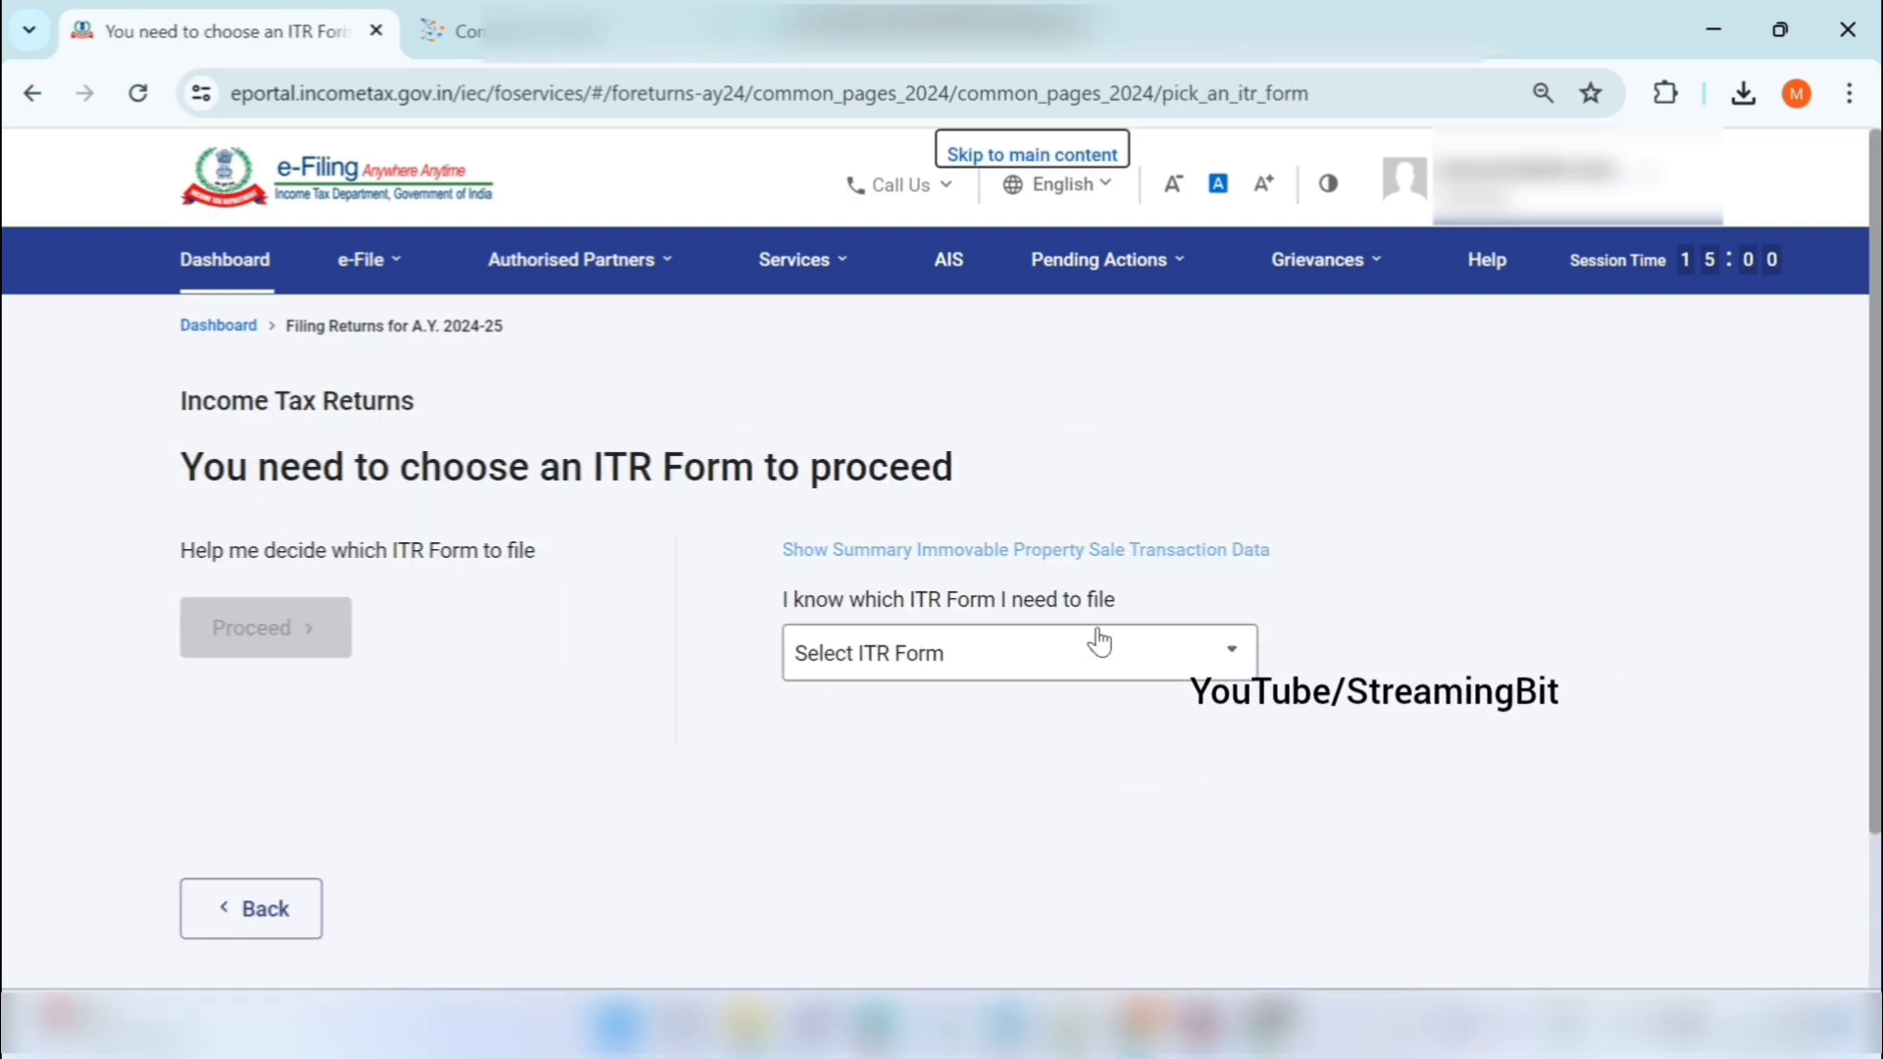
- Choose ITR-1 as the form to file, acknowledge the New Tax Regime notice and get started with the return
{"action": "left_click", "coordinate": [923, 680]}
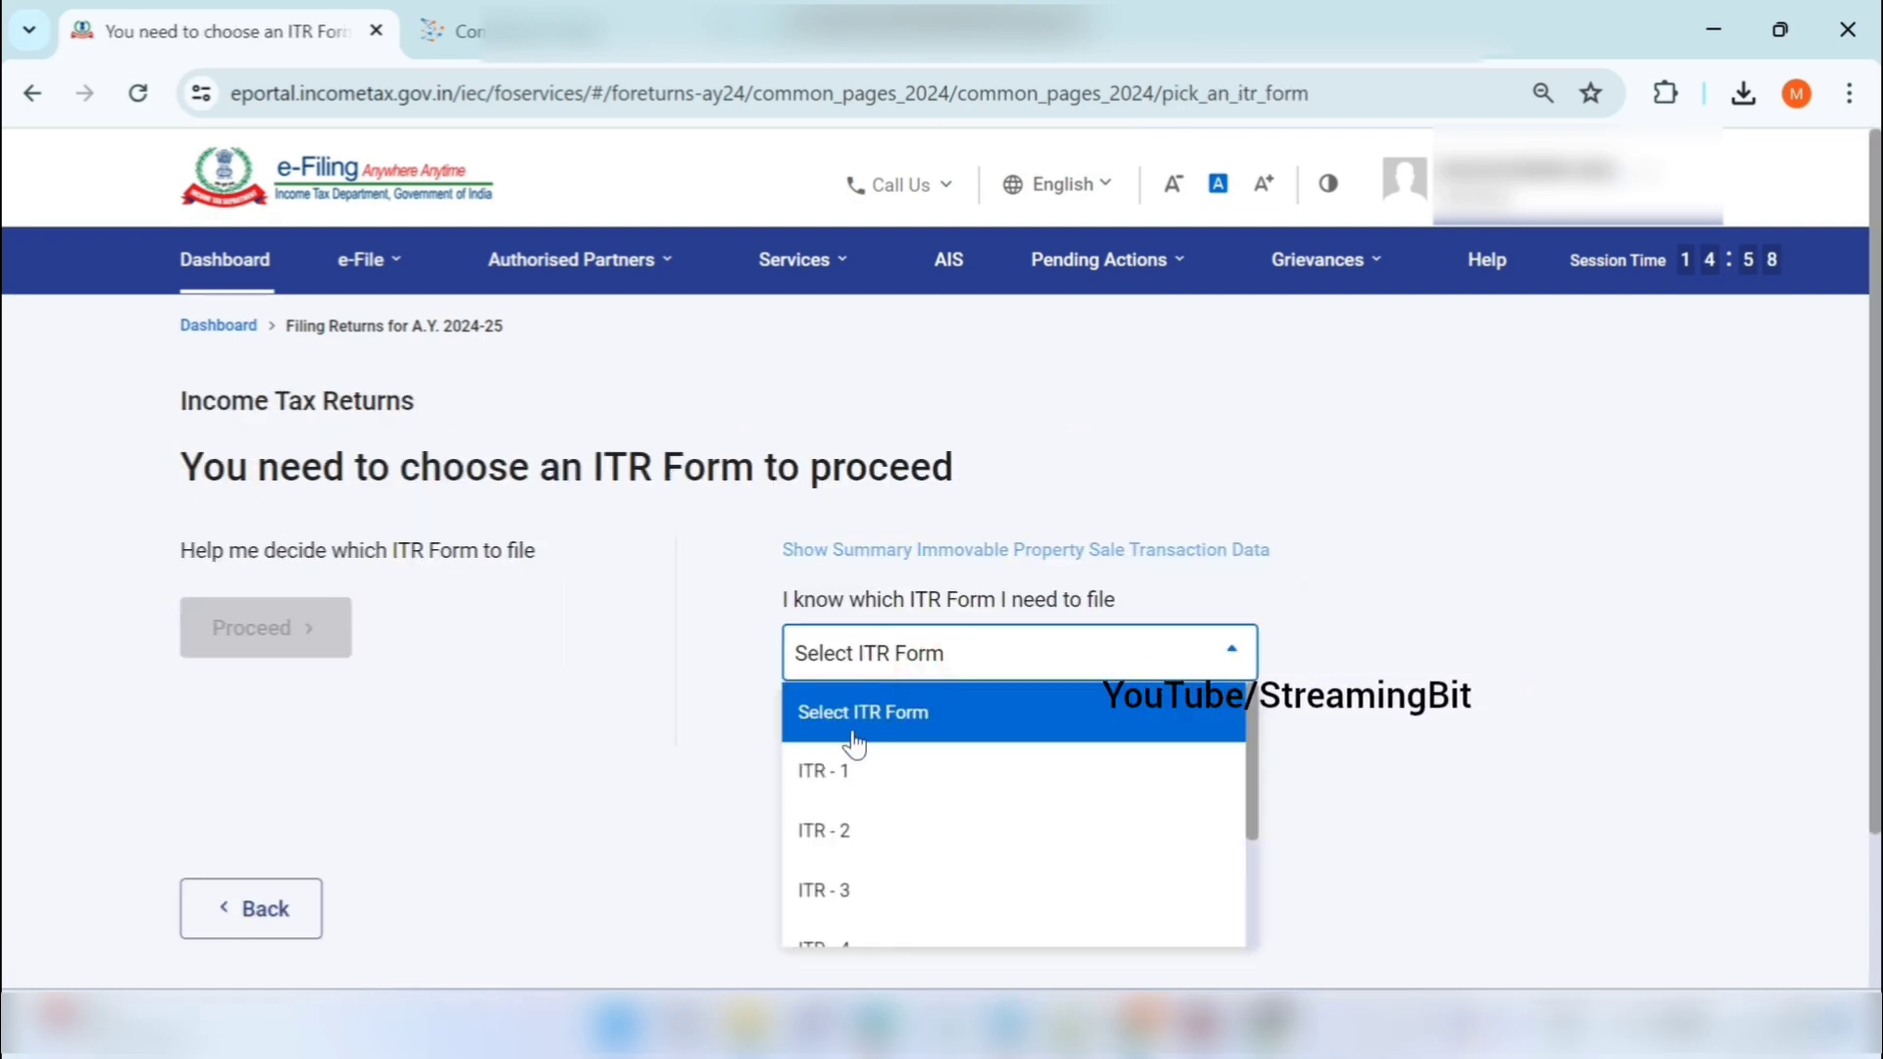
{"action": "left_click", "coordinate": [847, 792]}
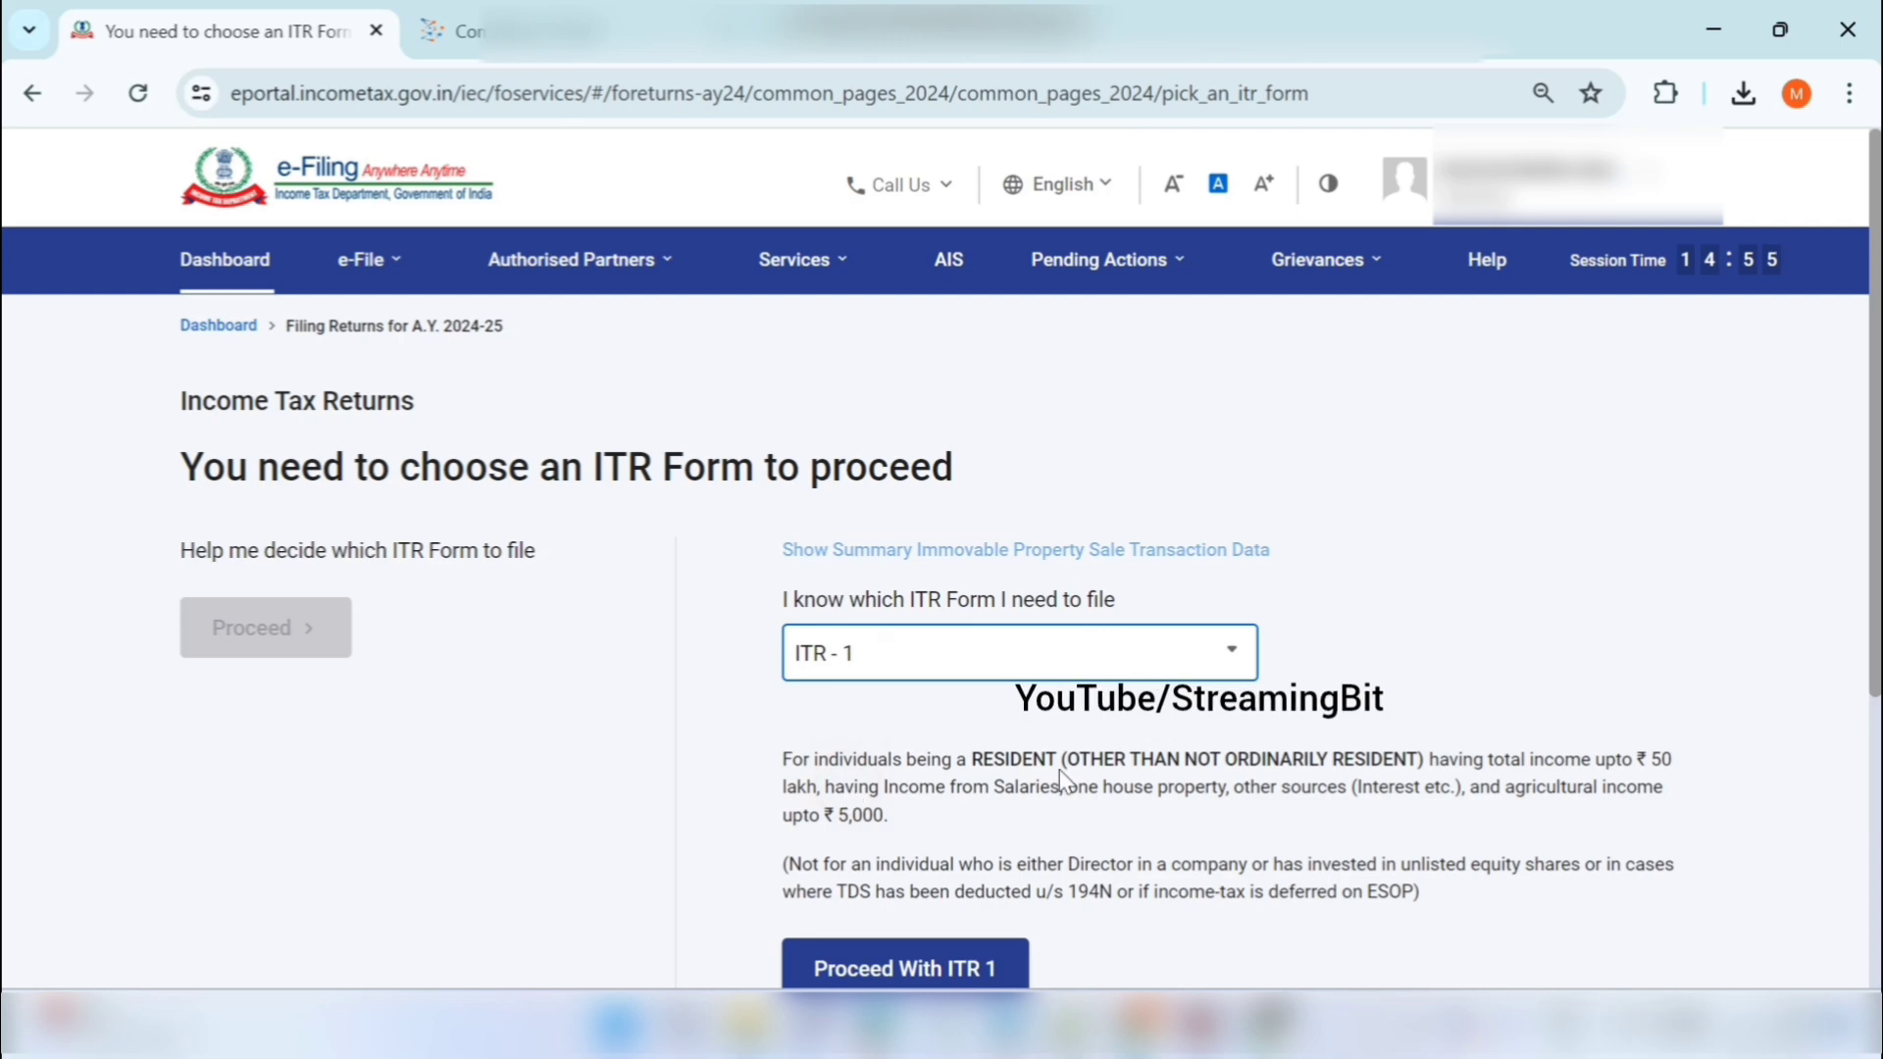
{"action": "scroll", "coordinate": [1062, 775], "scroll_direction": "down", "scroll_amount": 2}
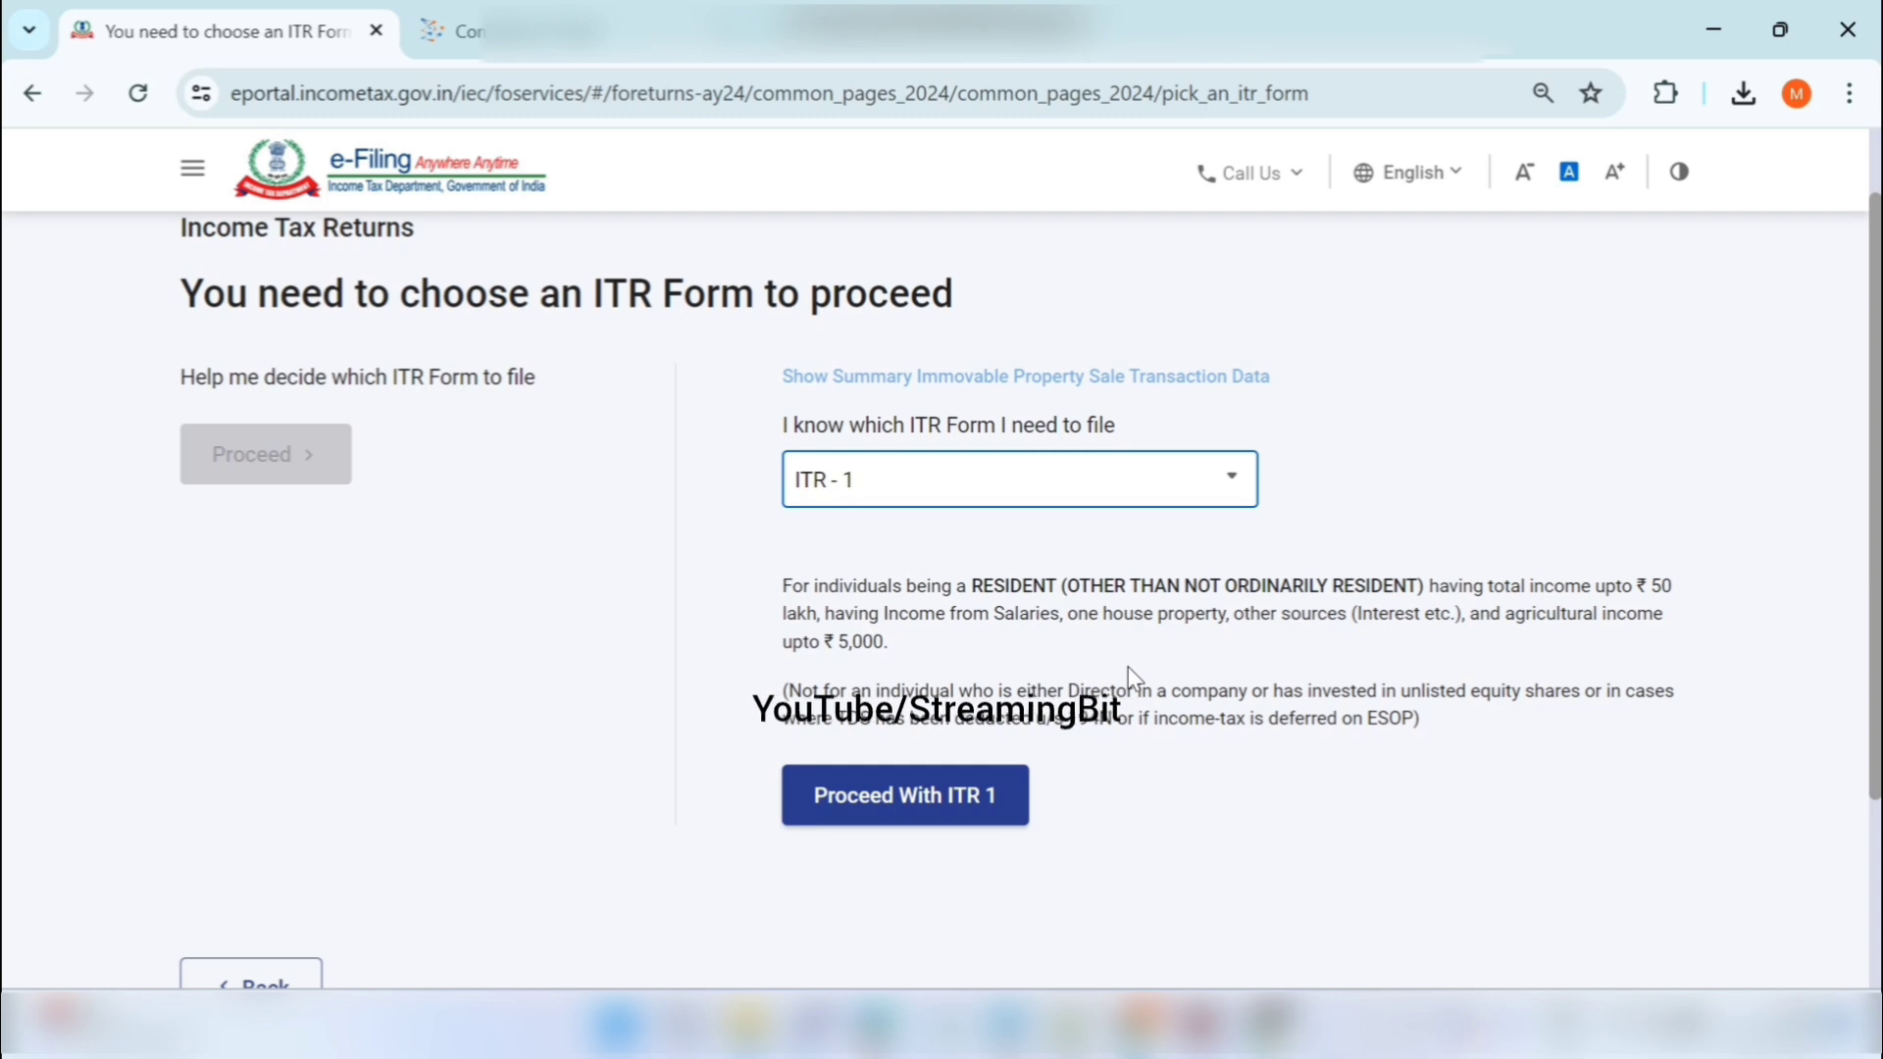
{"action": "left_click", "coordinate": [949, 814]}
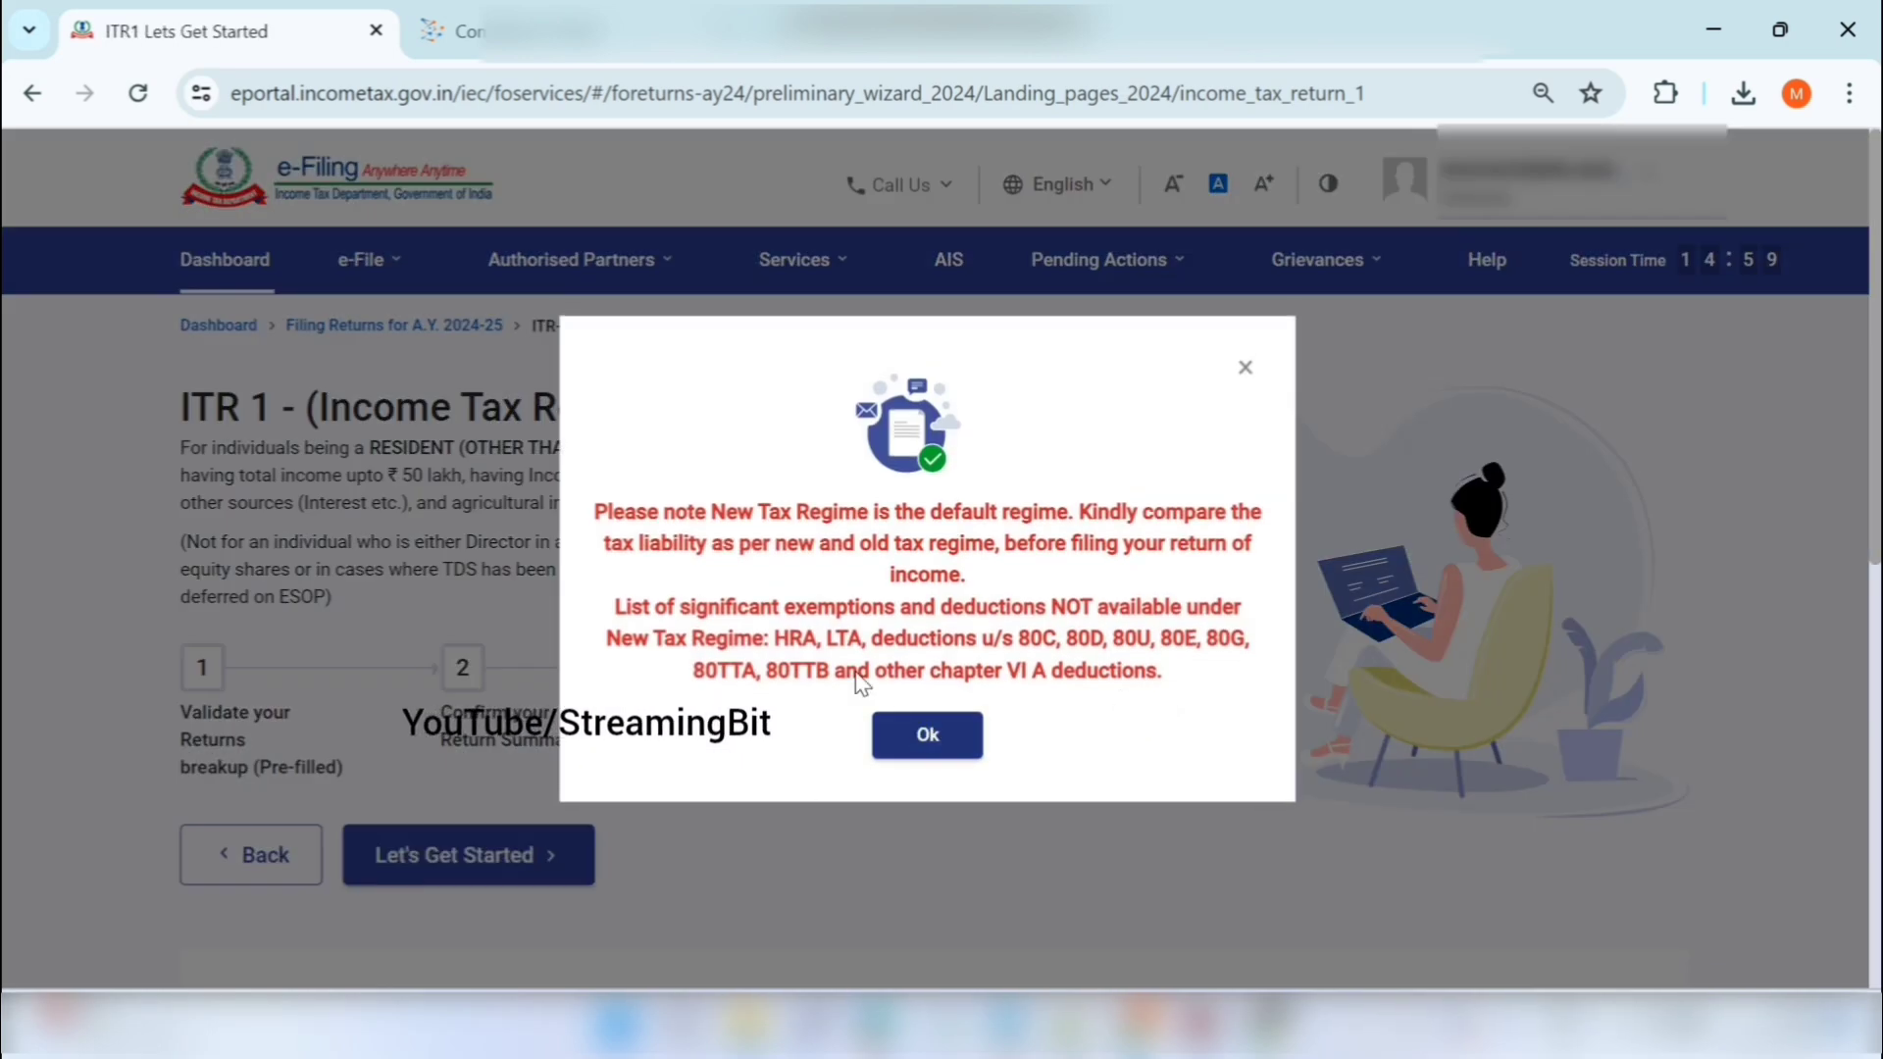
{"action": "left_click", "coordinate": [926, 716]}
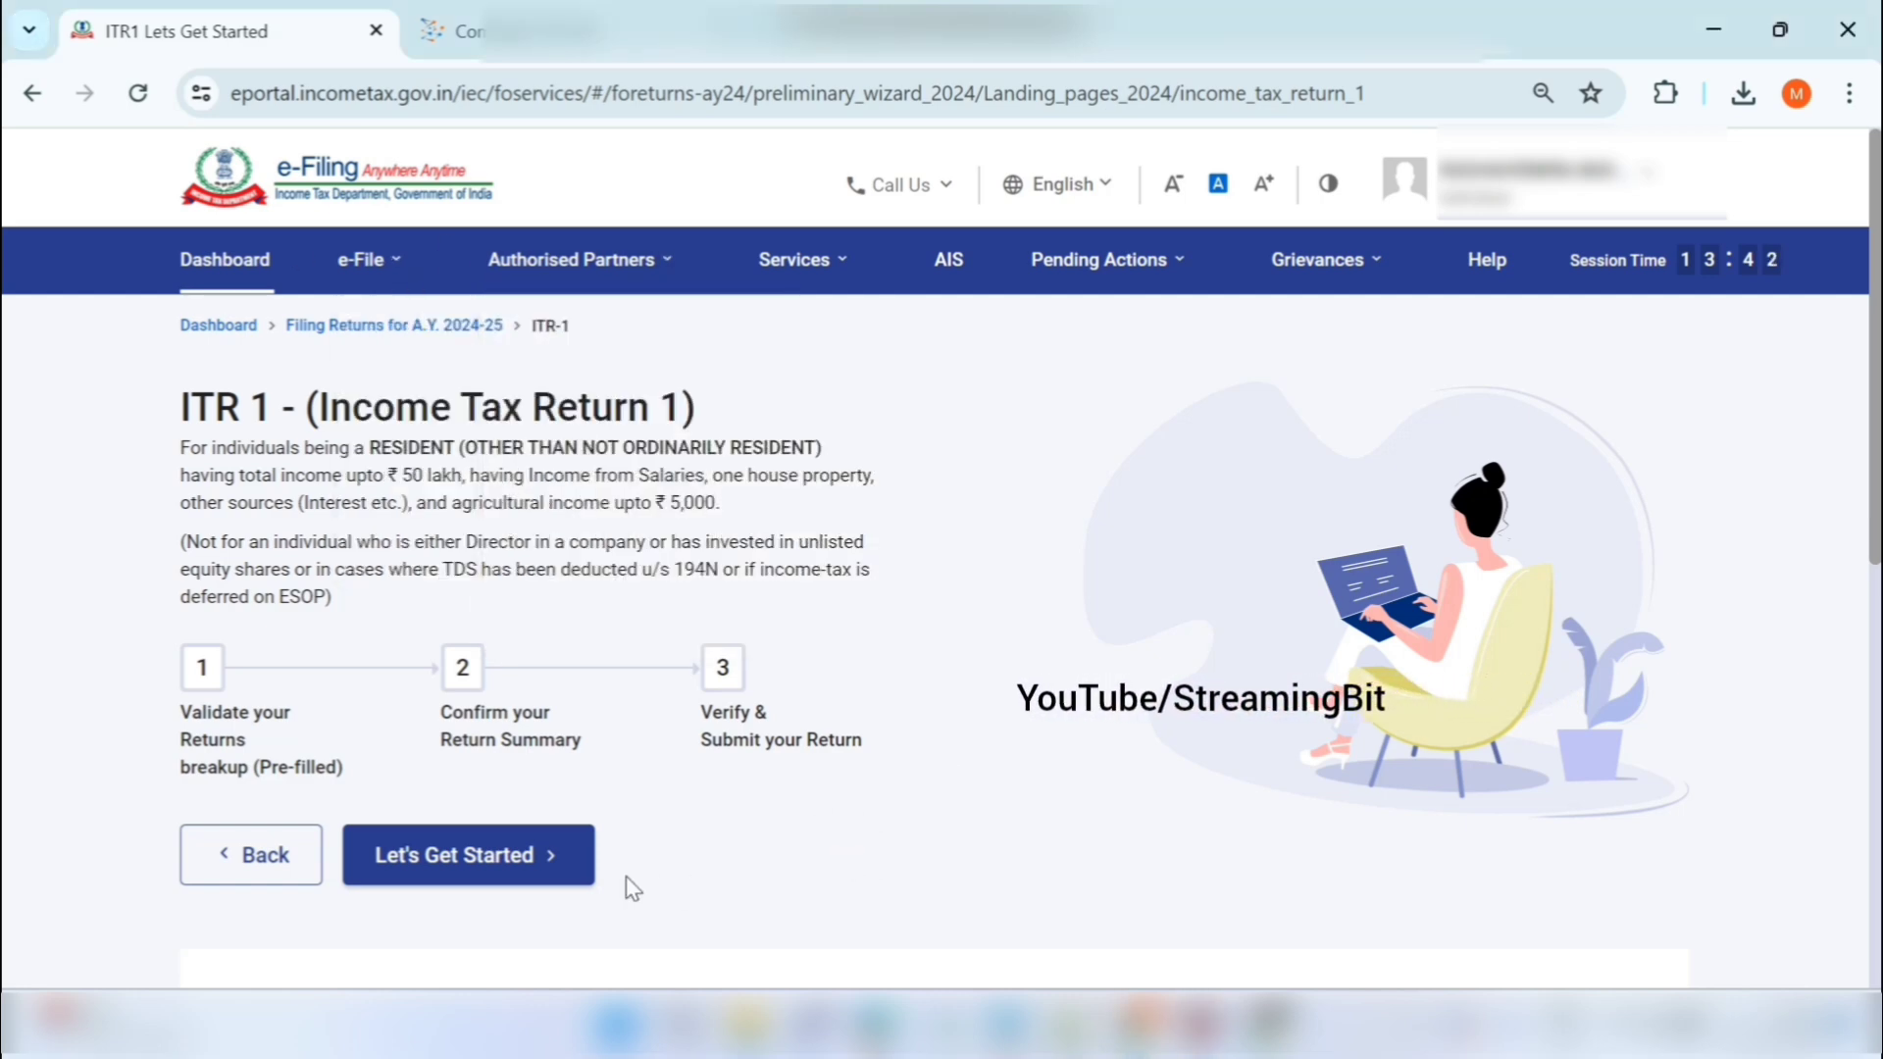
{"action": "left_click", "coordinate": [554, 870]}
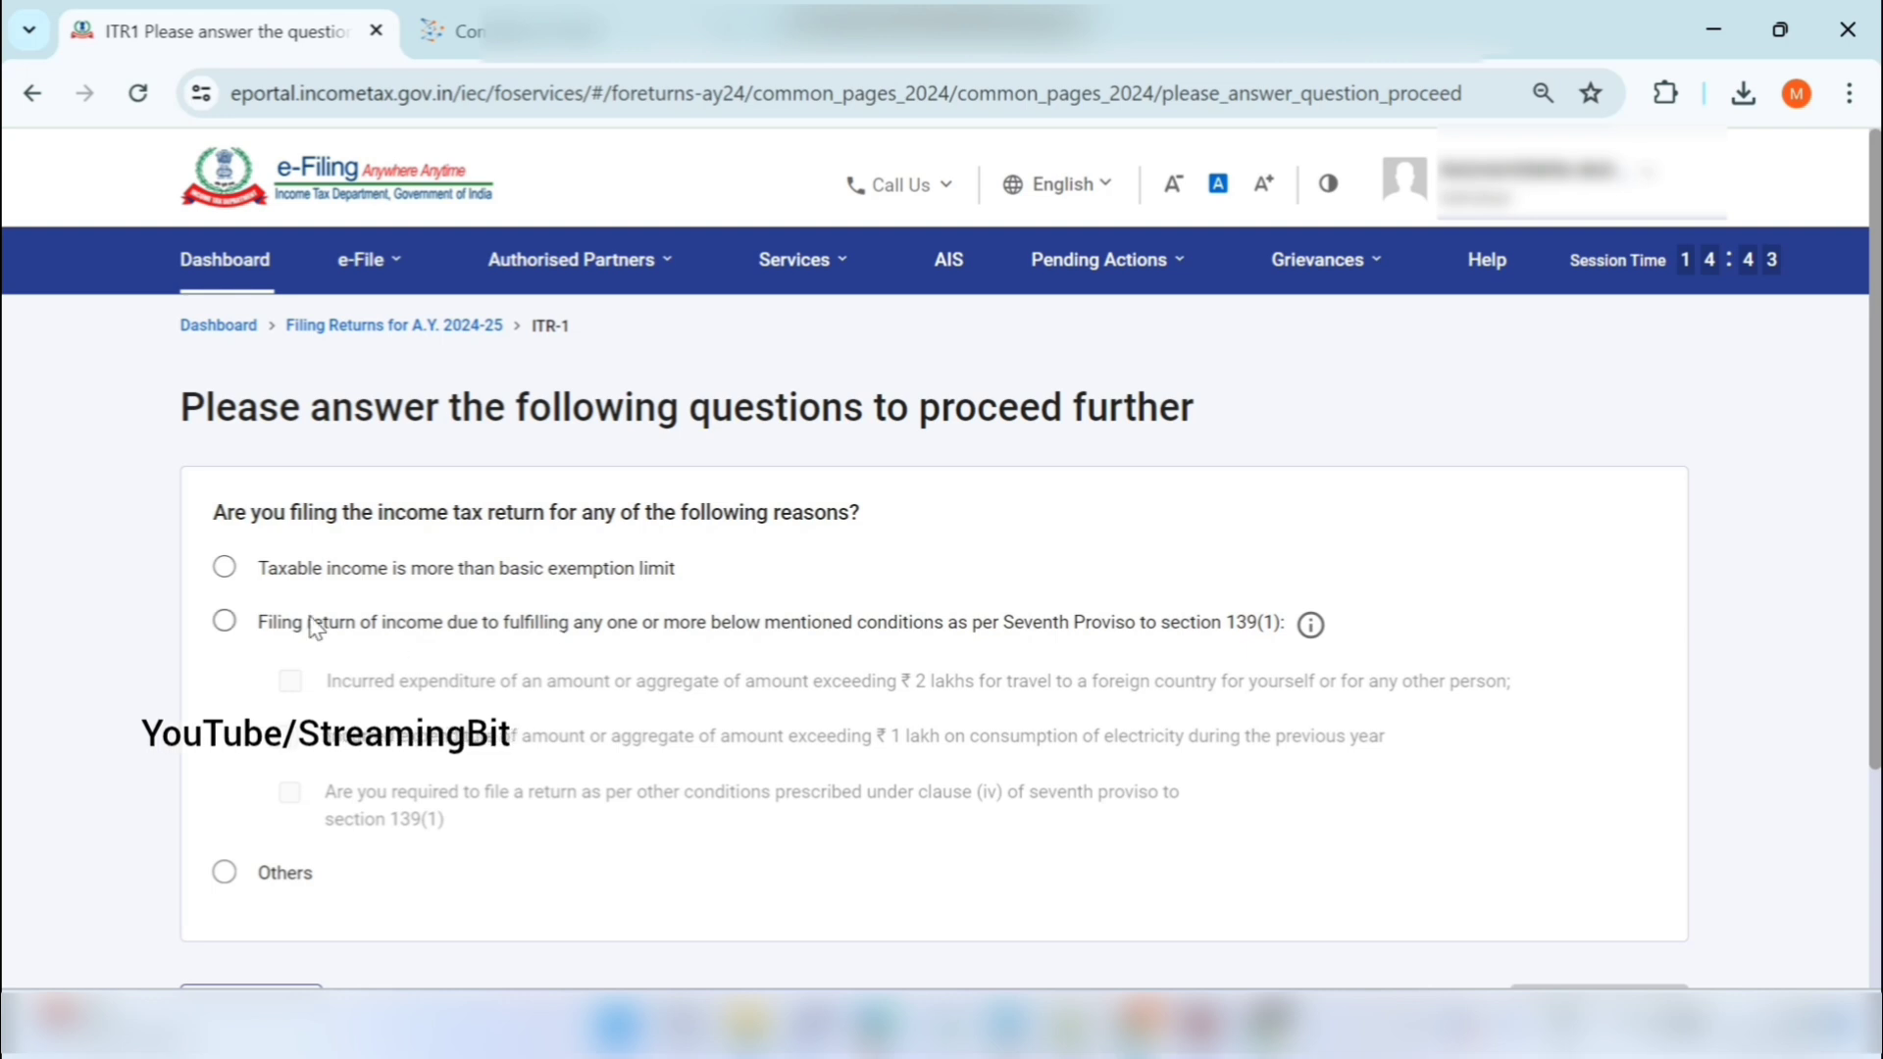
- Give "Taxable income is more than basic exemption limit" as the filing reason, continue and acknowledge the pre-filled data notice
{"action": "left_click", "coordinate": [224, 569]}
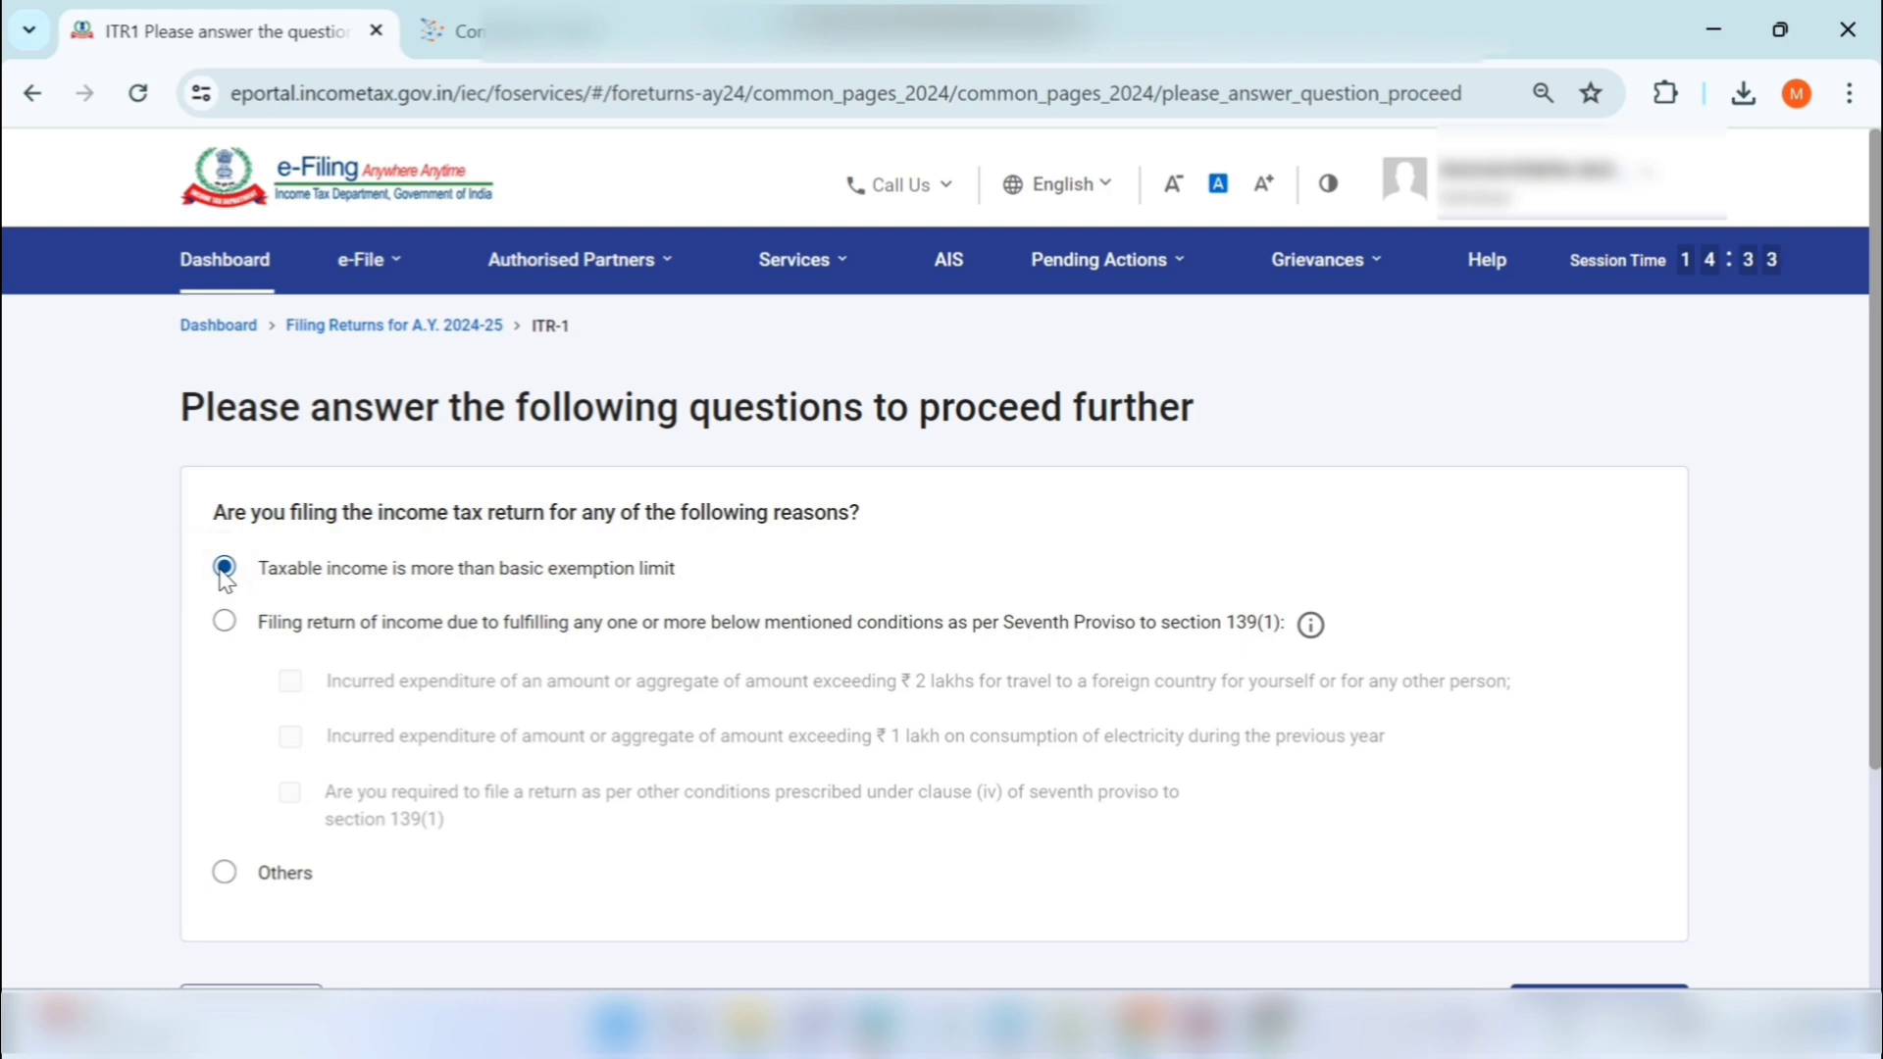
{"action": "scroll", "coordinate": [808, 879], "scroll_direction": "down", "scroll_amount": 2}
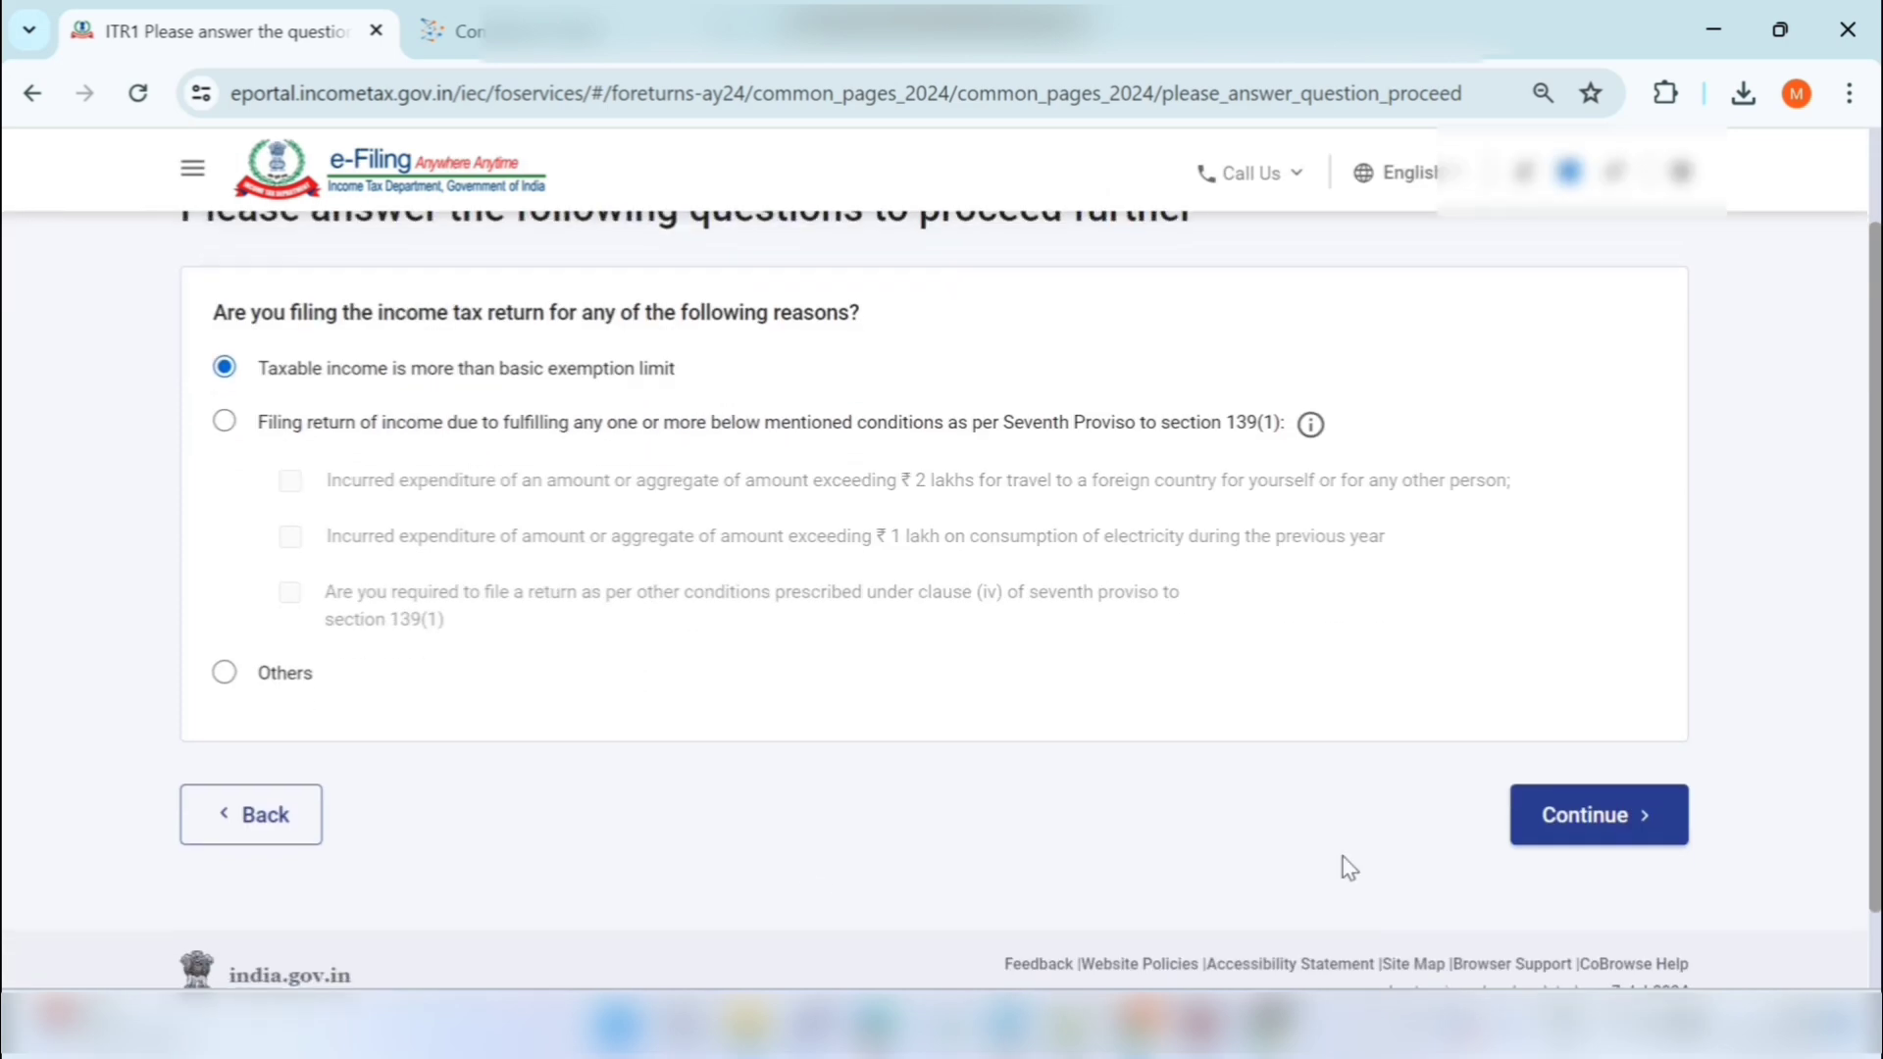
{"action": "left_click", "coordinate": [1558, 811]}
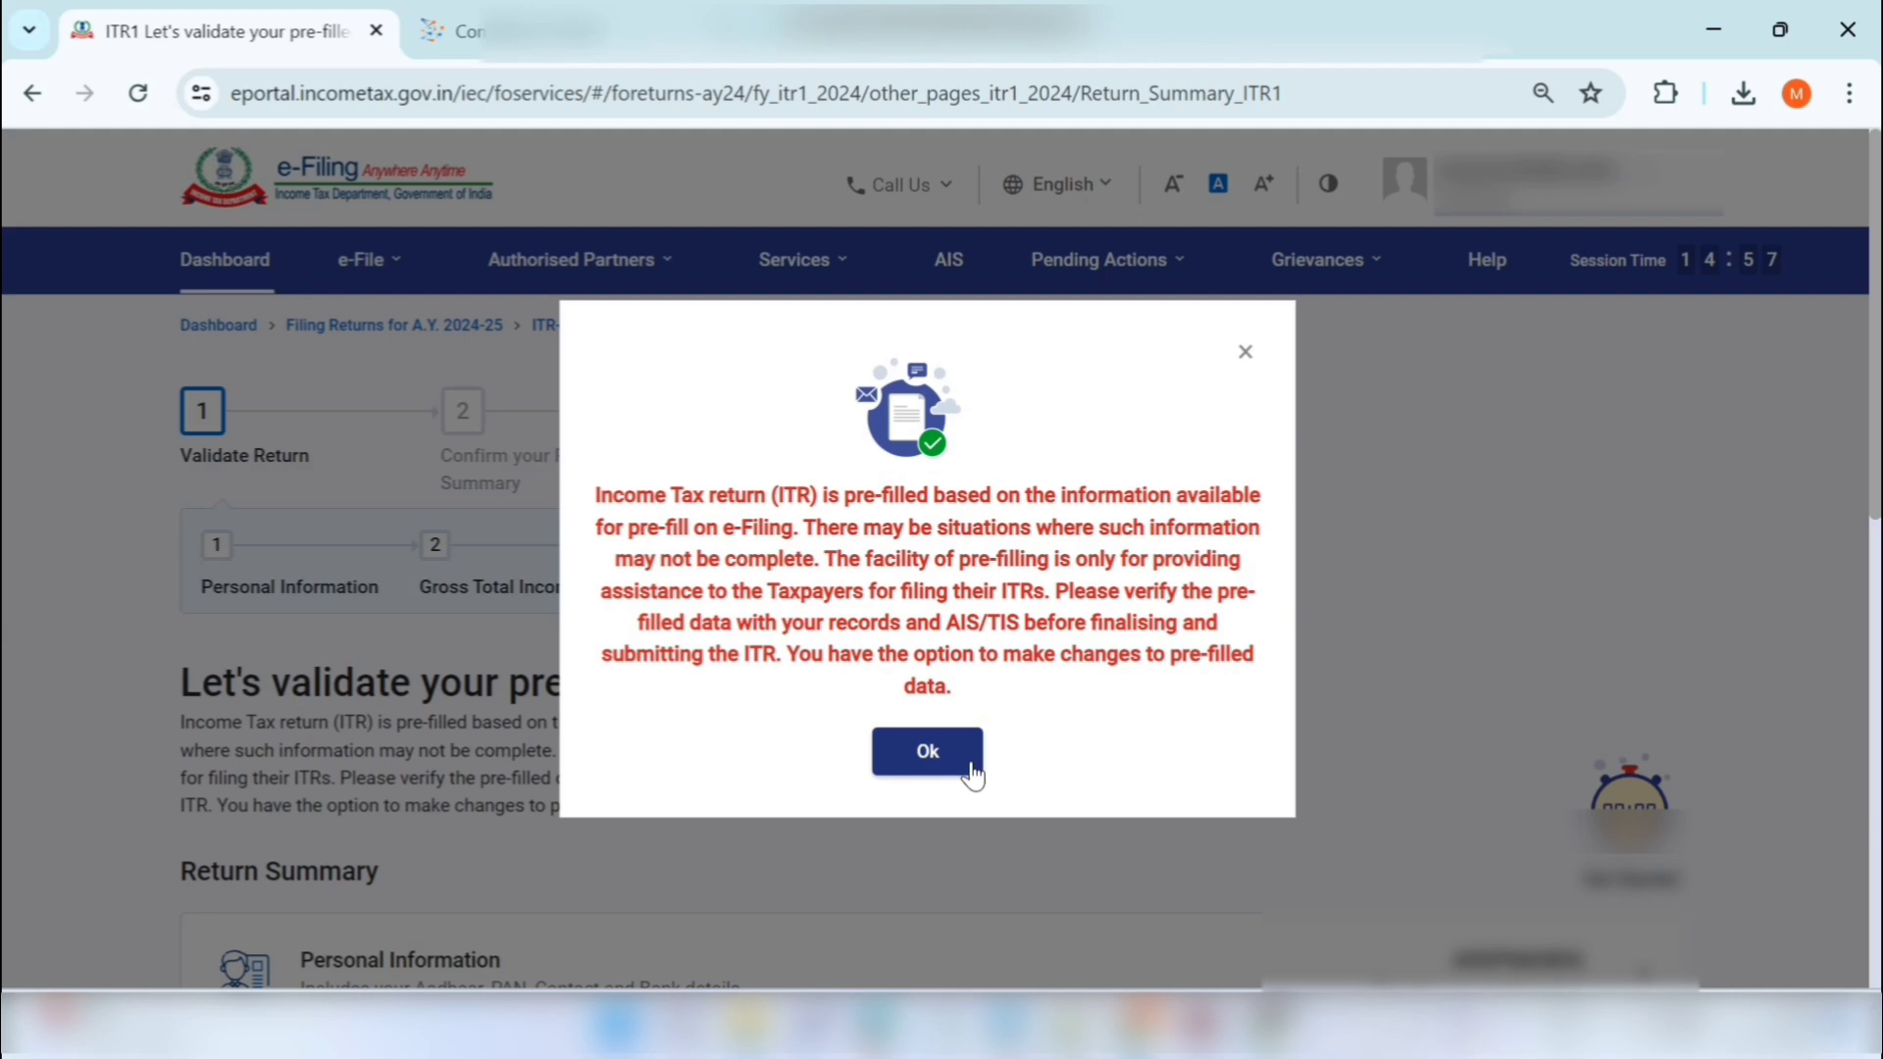
{"action": "left_click", "coordinate": [973, 774]}
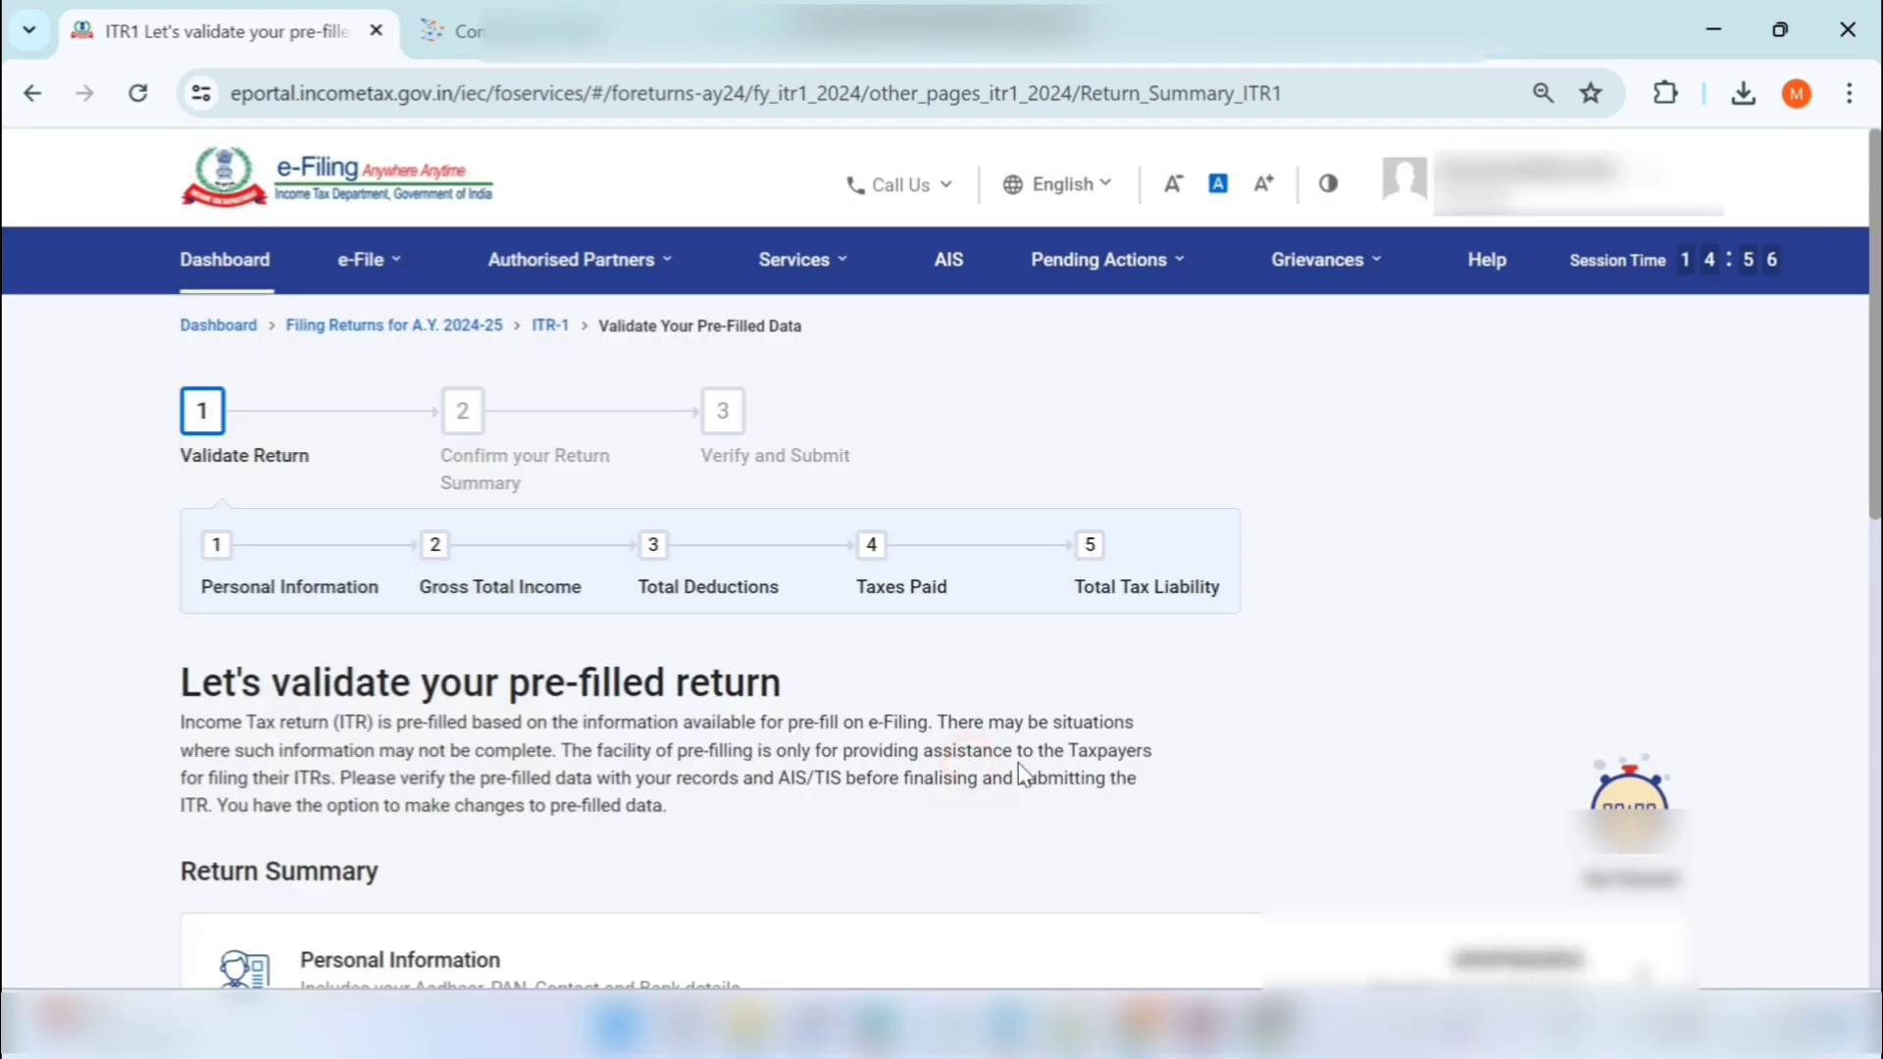
- Look through the Return Summary sections and open Personal Information for validation
{"action": "scroll", "coordinate": [1108, 778], "scroll_direction": "down", "scroll_amount": 3}
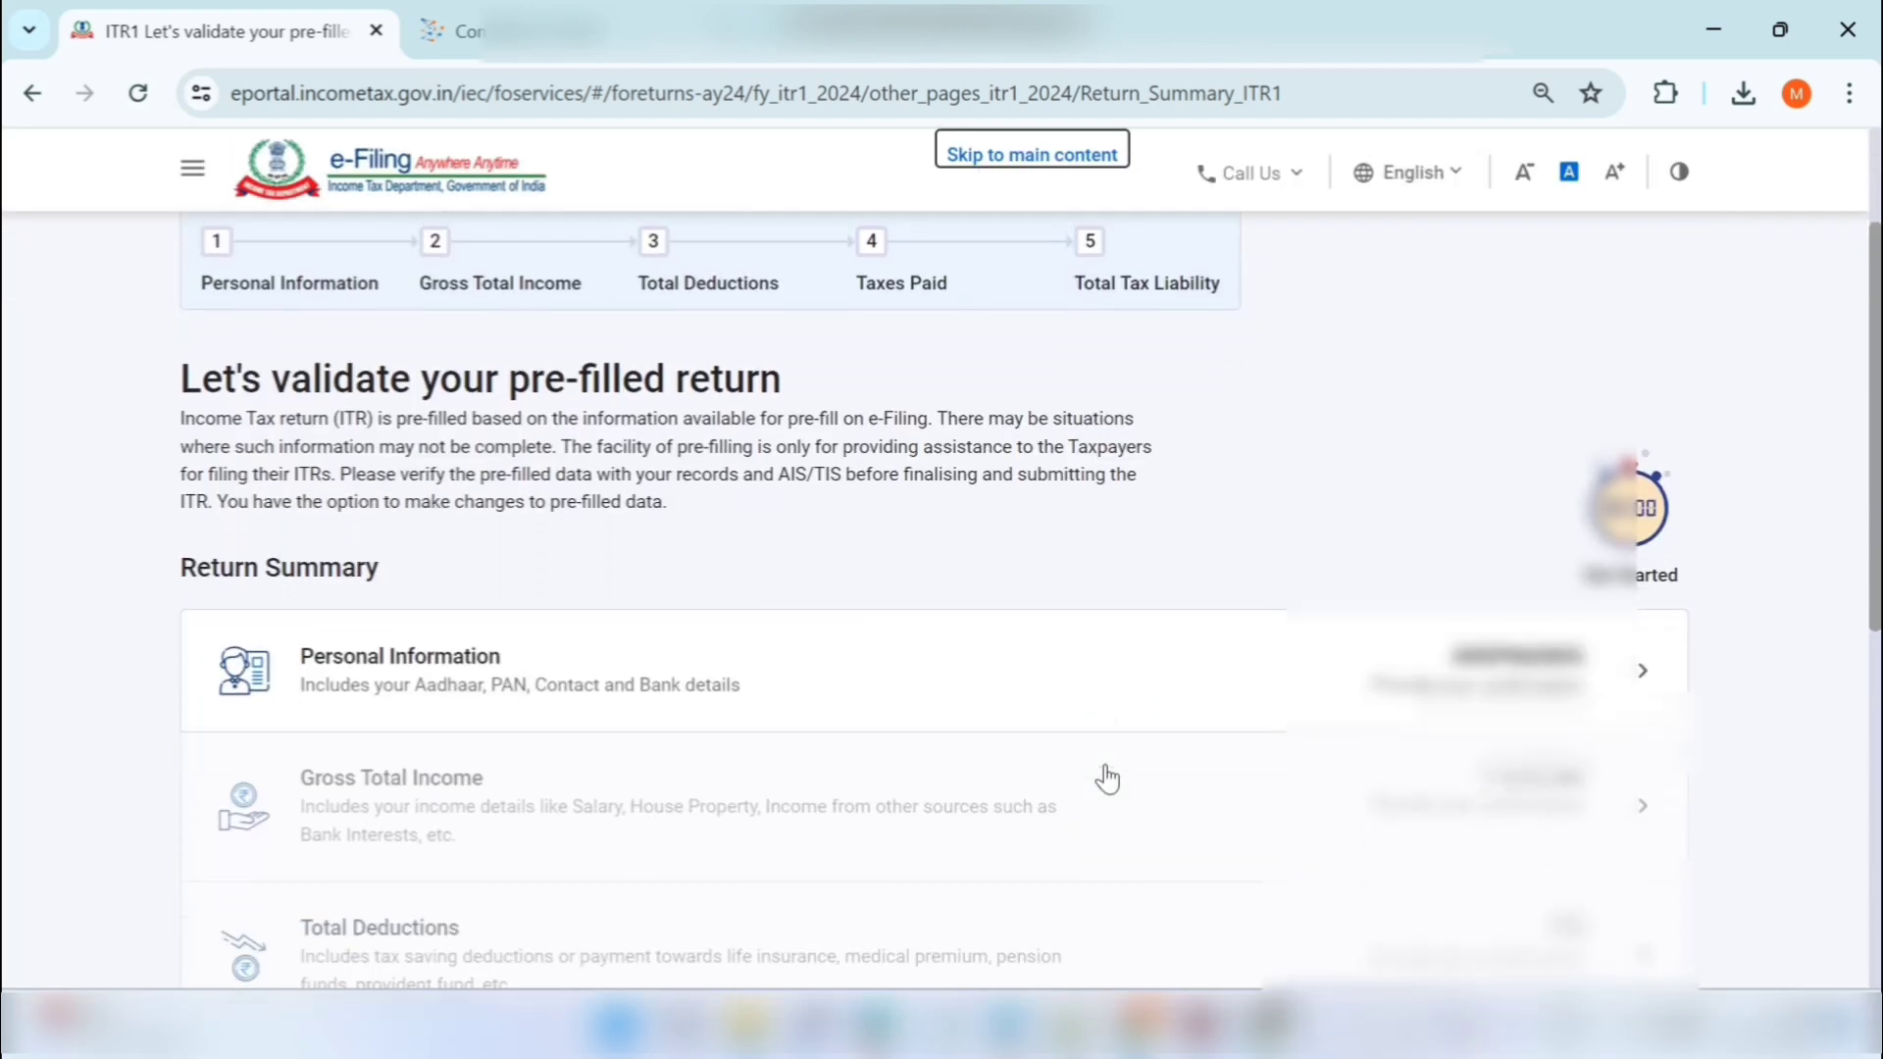
{"action": "scroll", "coordinate": [1108, 777], "scroll_direction": "down", "scroll_amount": 3}
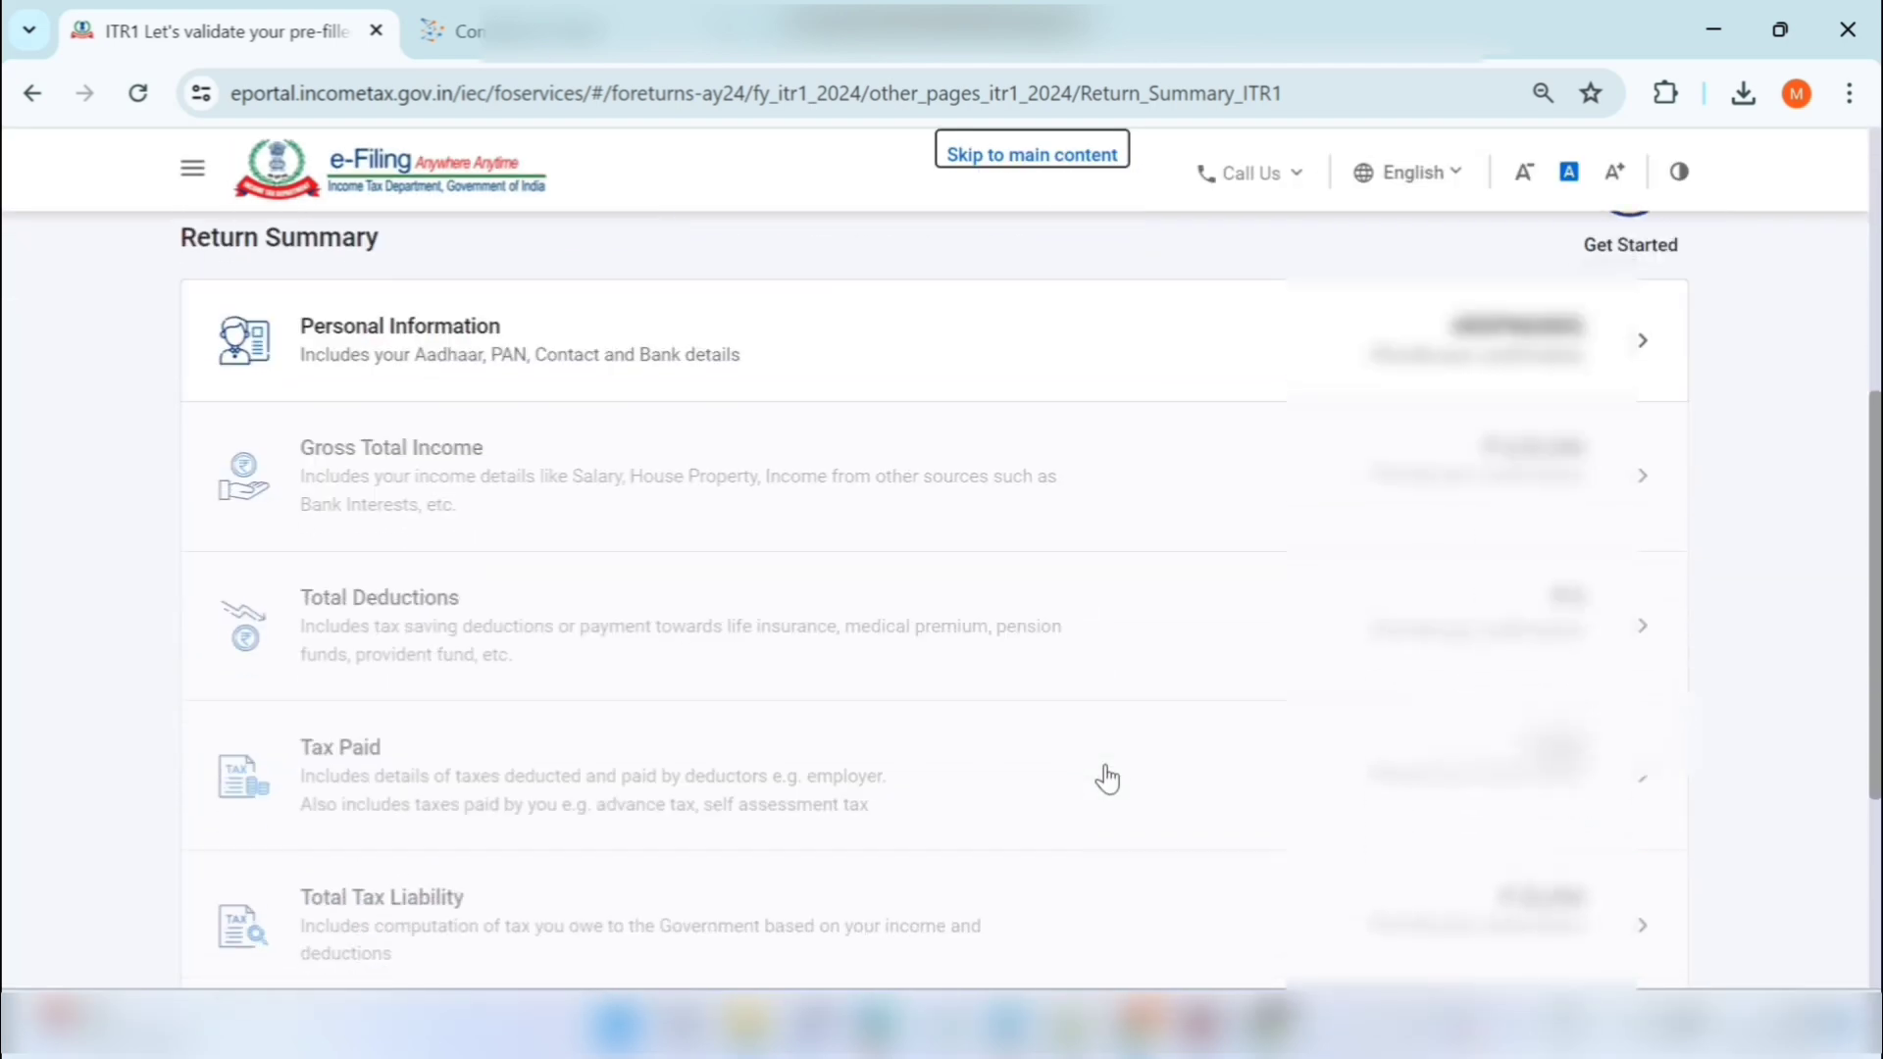
{"action": "scroll", "coordinate": [1108, 777], "scroll_direction": "down", "scroll_amount": 1}
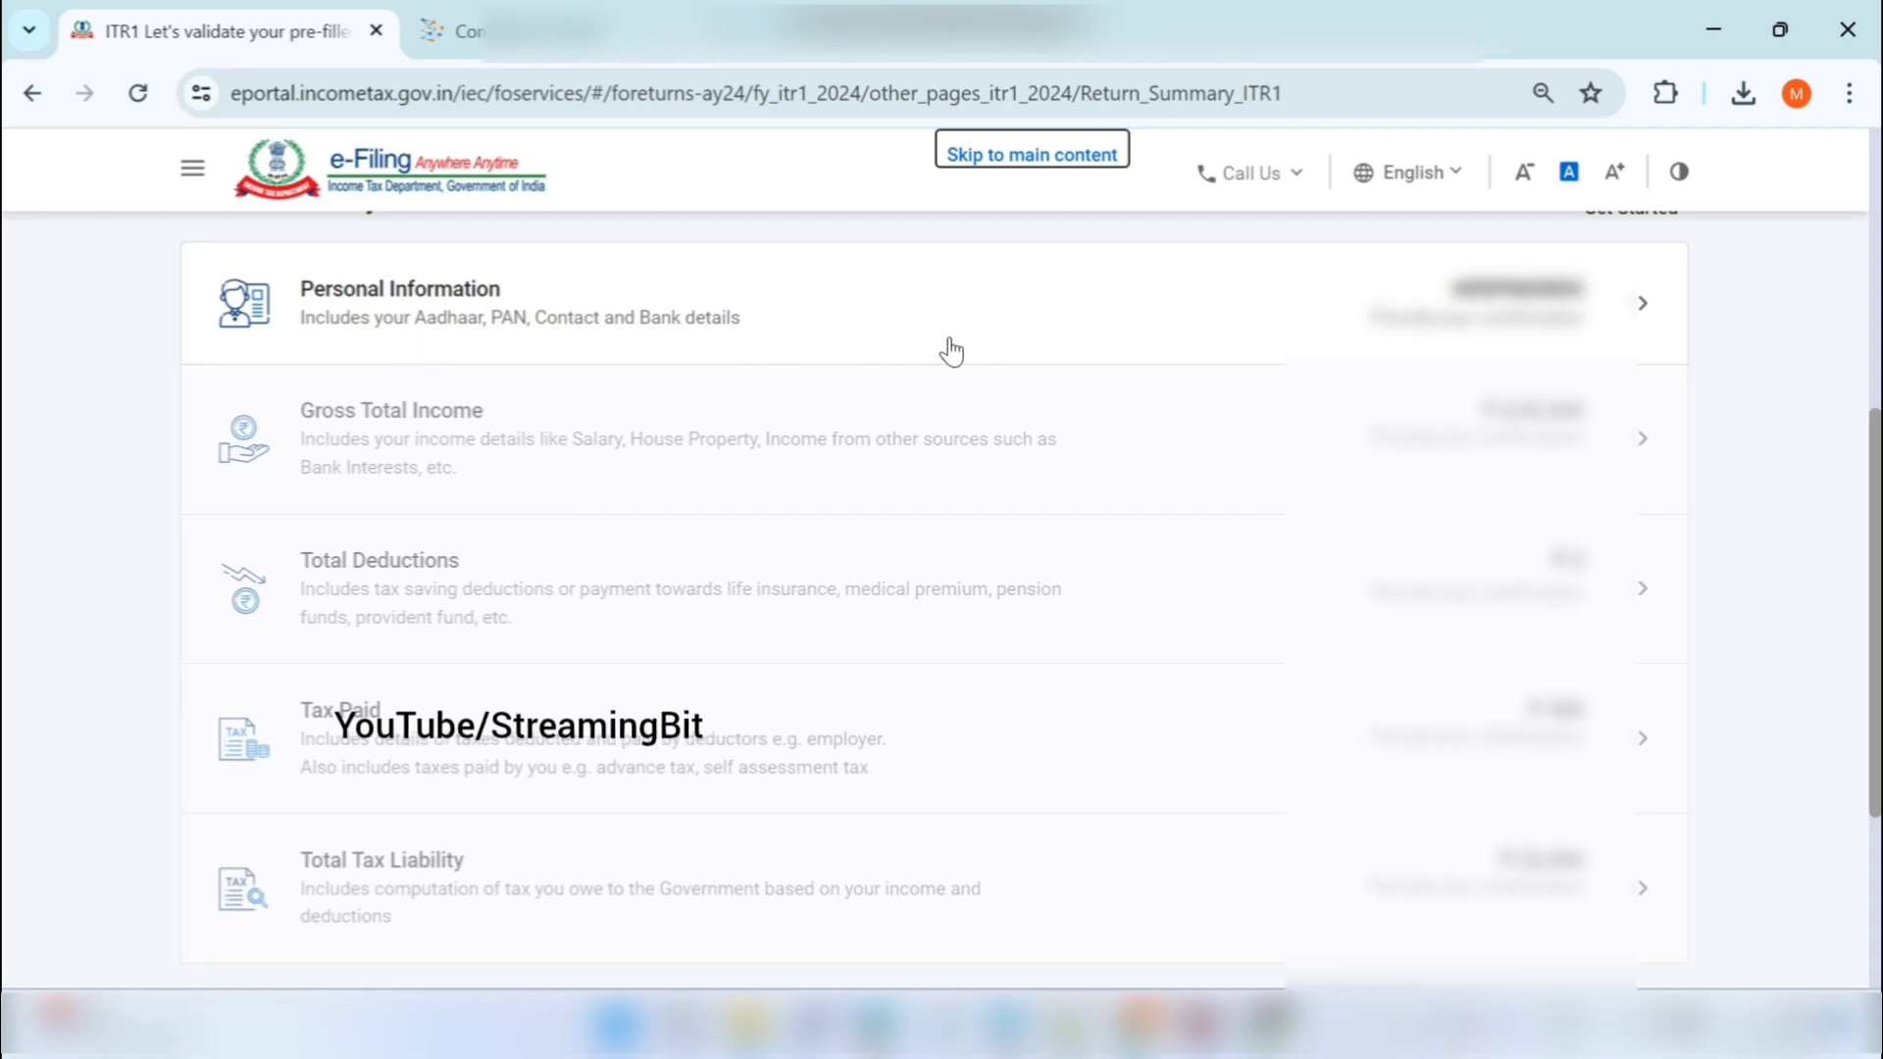
{"action": "left_click", "coordinate": [1000, 339]}
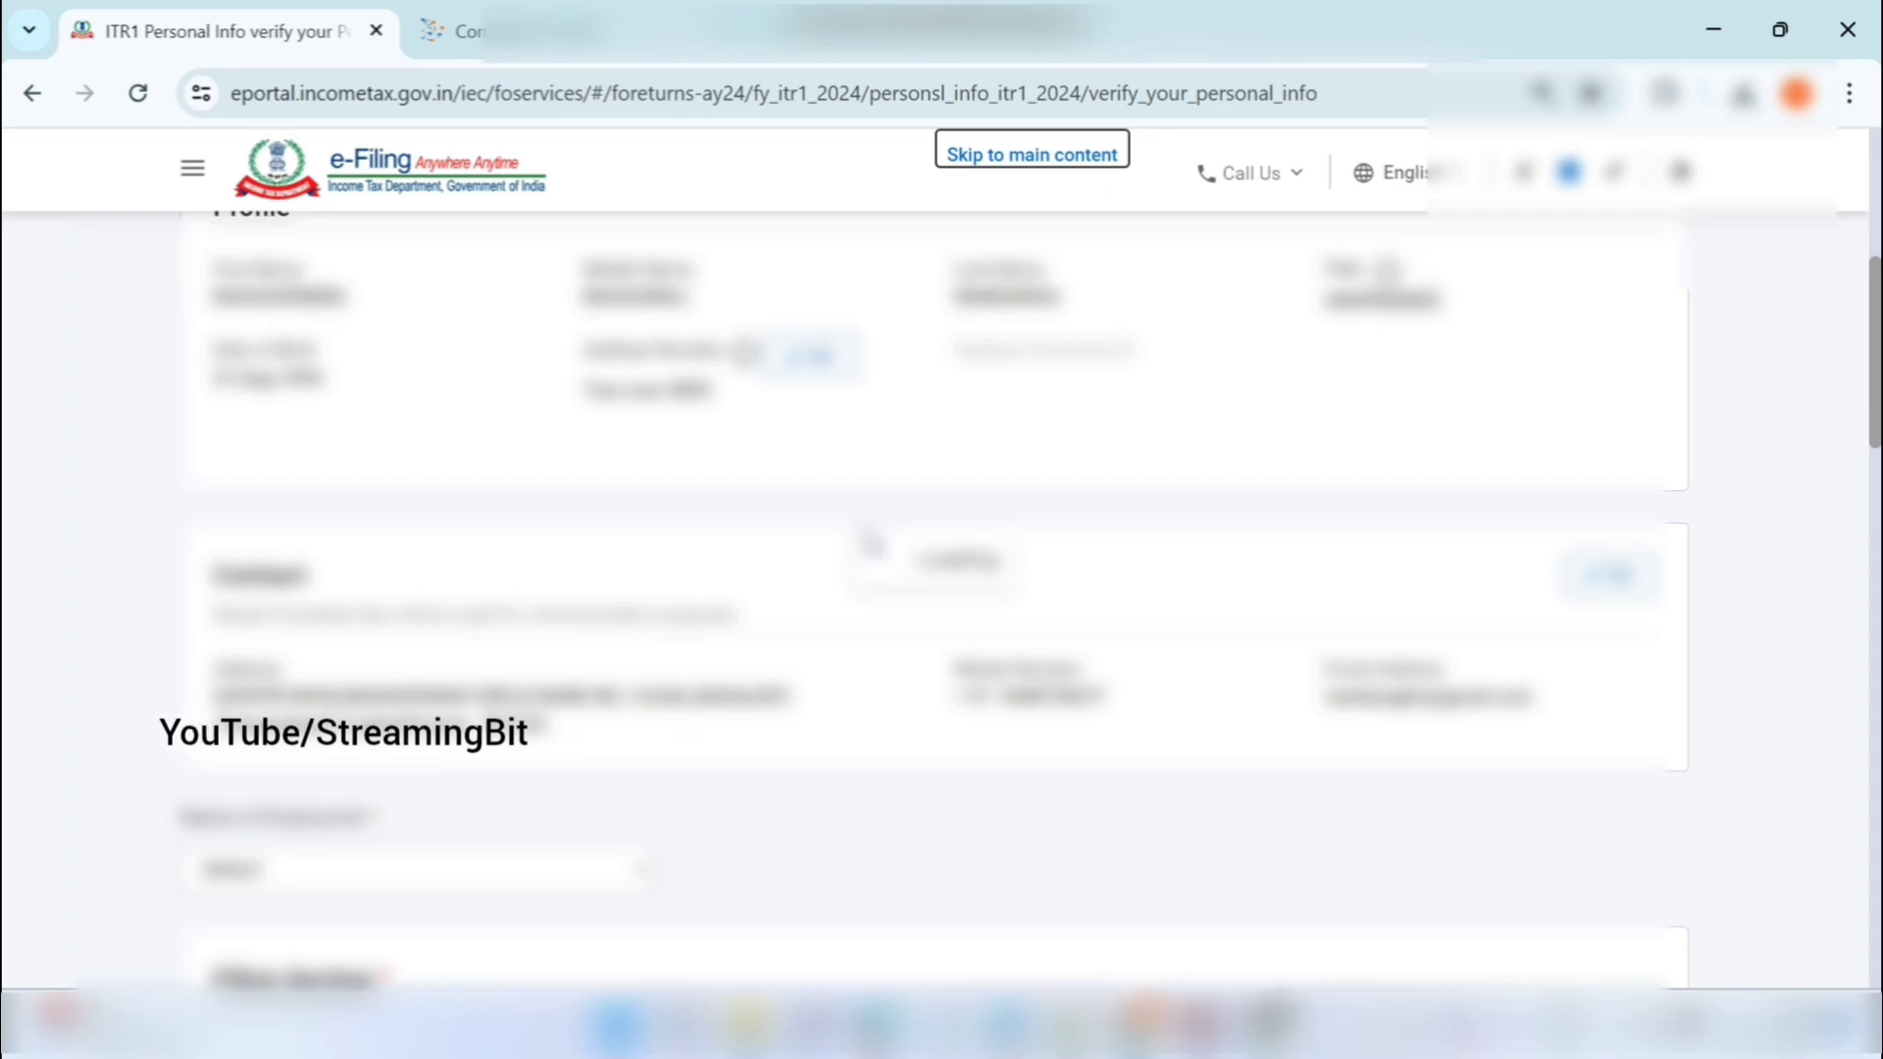
- Check the profile and contact details and set Nature of Employment to Others
{"action": "scroll", "coordinate": [935, 599], "scroll_direction": "down", "scroll_amount": 3}
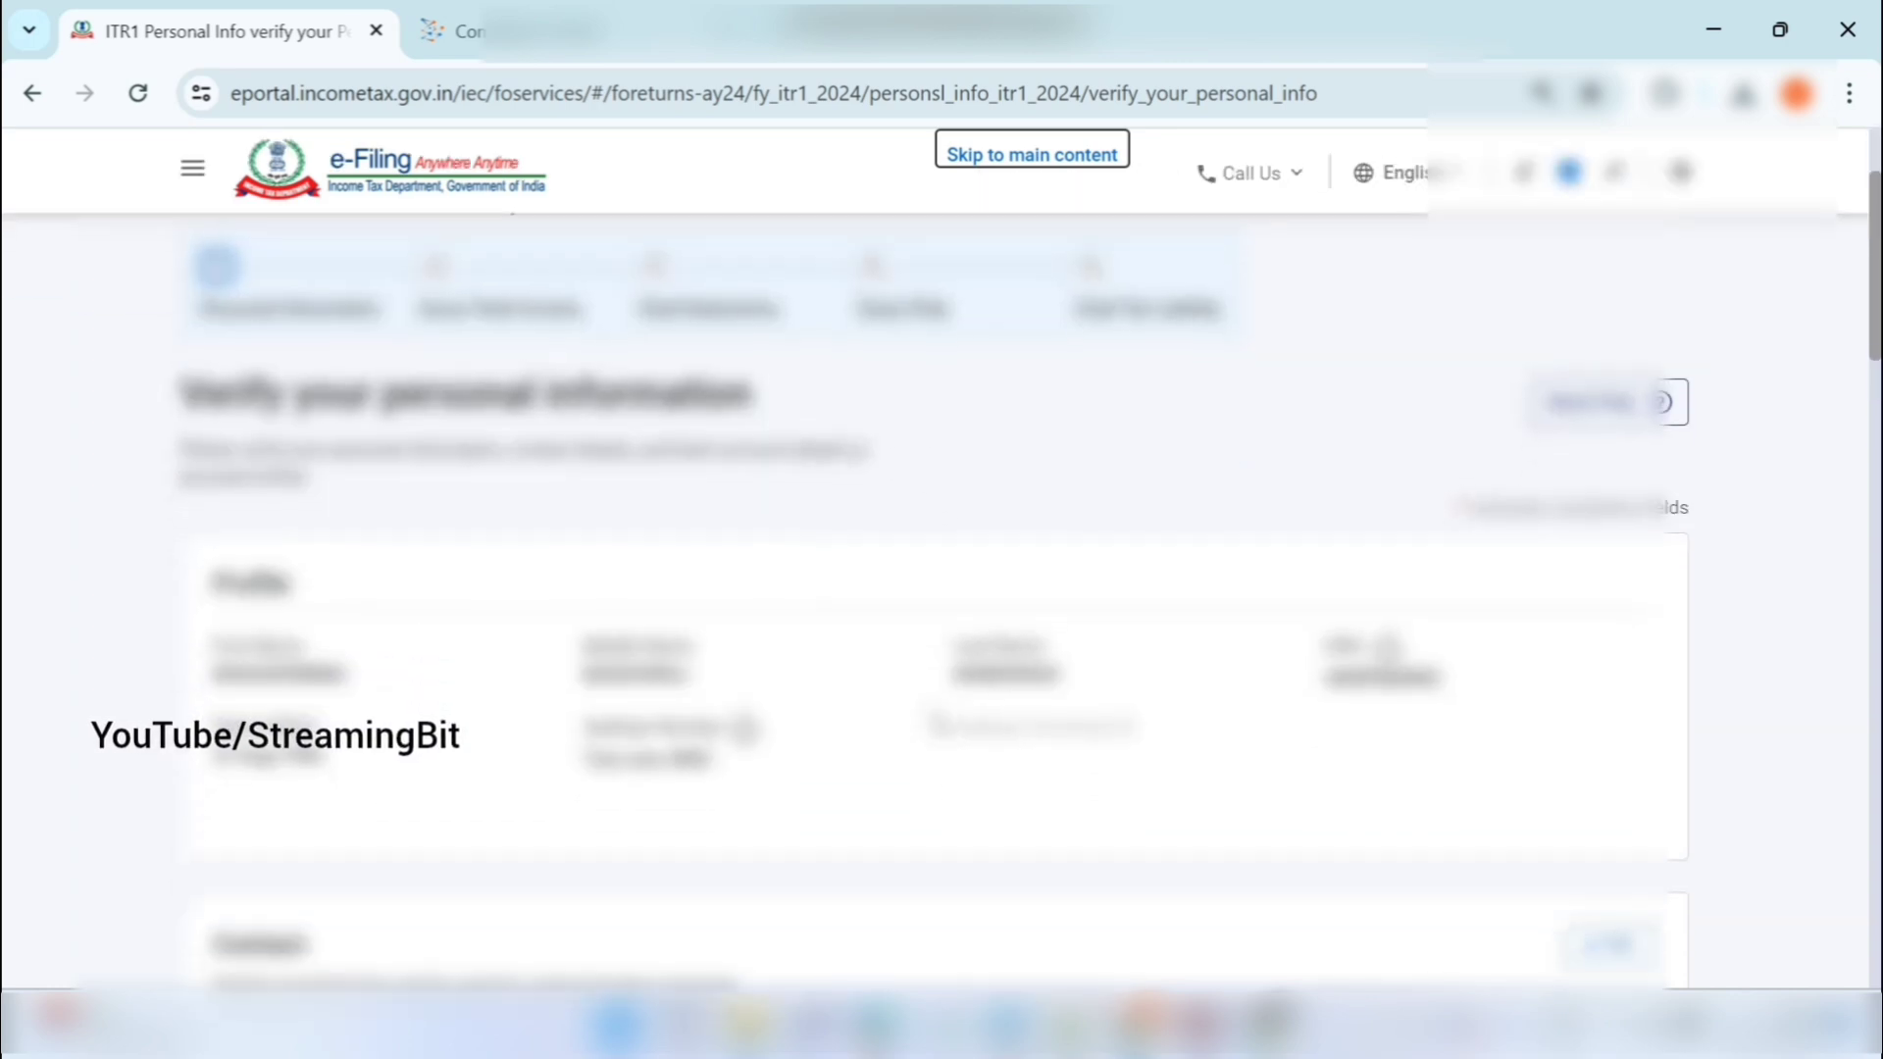
{"action": "scroll", "coordinate": [939, 723], "scroll_direction": "down", "scroll_amount": 7}
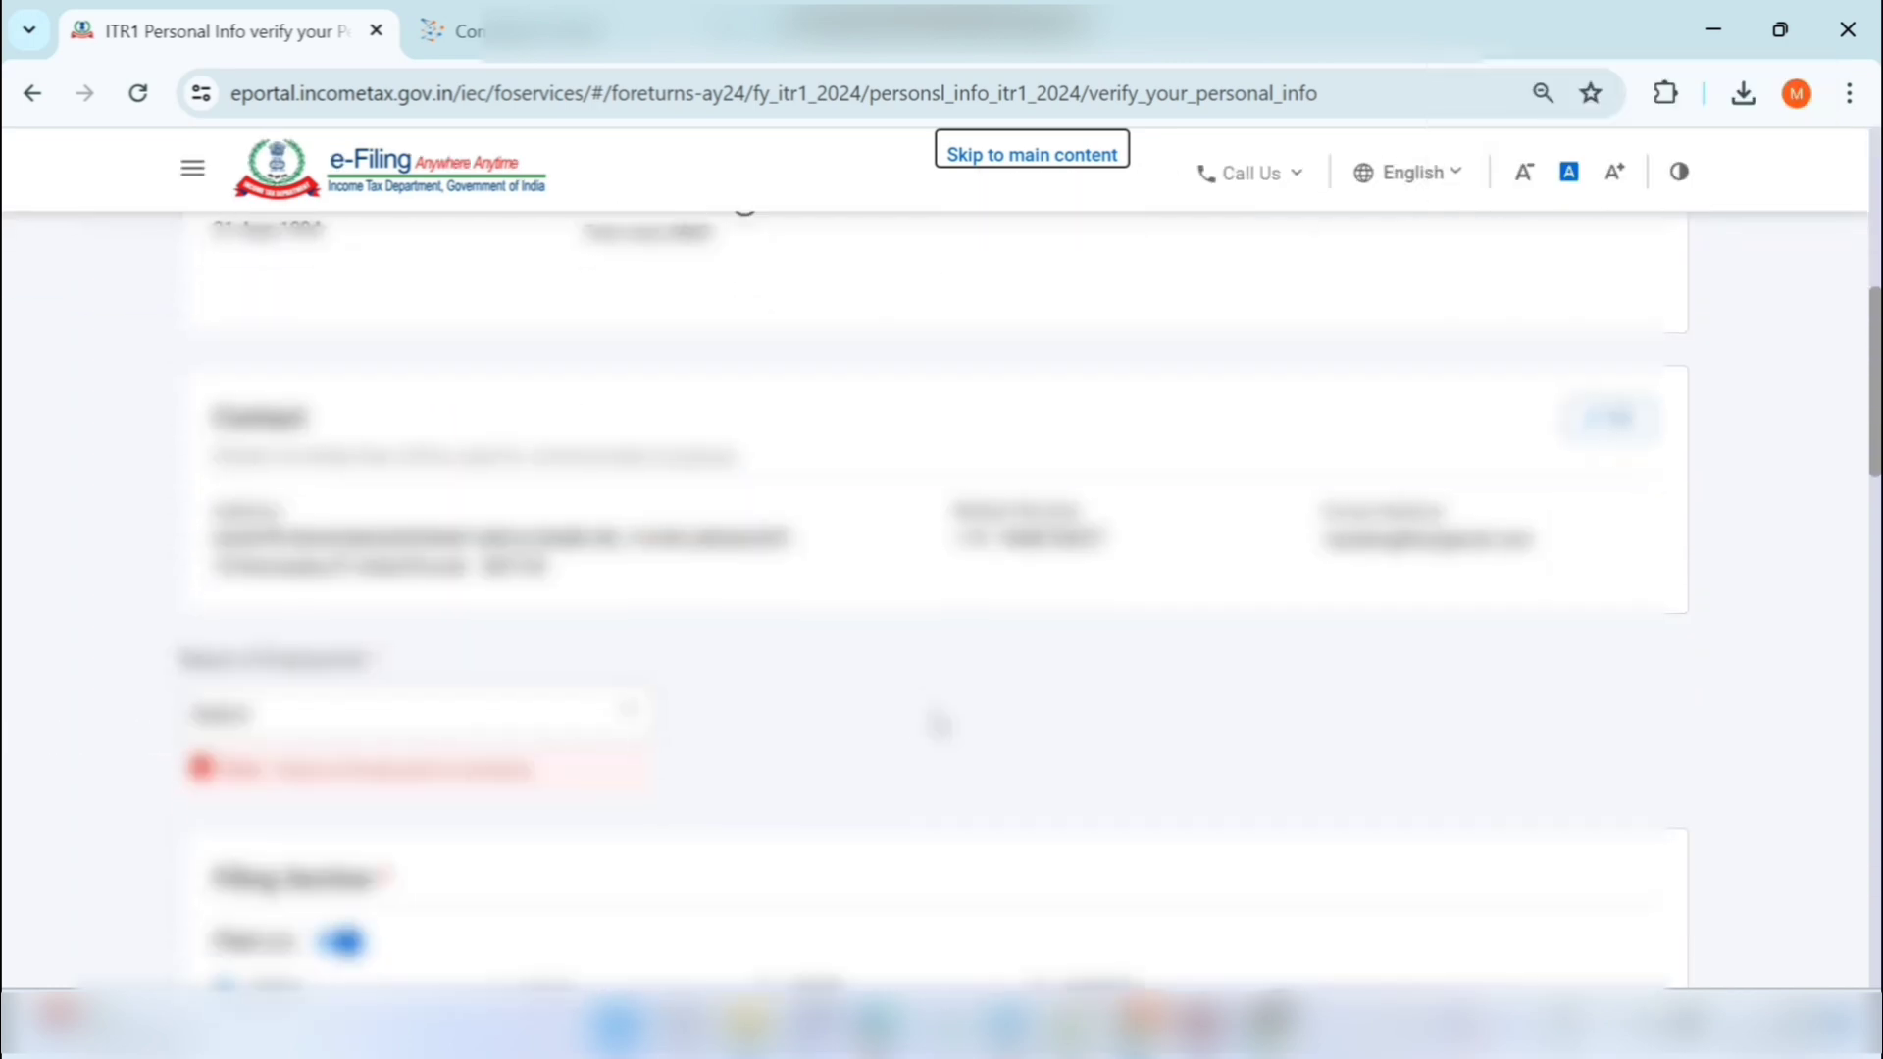
{"action": "scroll", "coordinate": [939, 723], "scroll_direction": "down", "scroll_amount": 1}
{"action": "scroll", "coordinate": [938, 724], "scroll_direction": "down", "scroll_amount": 2}
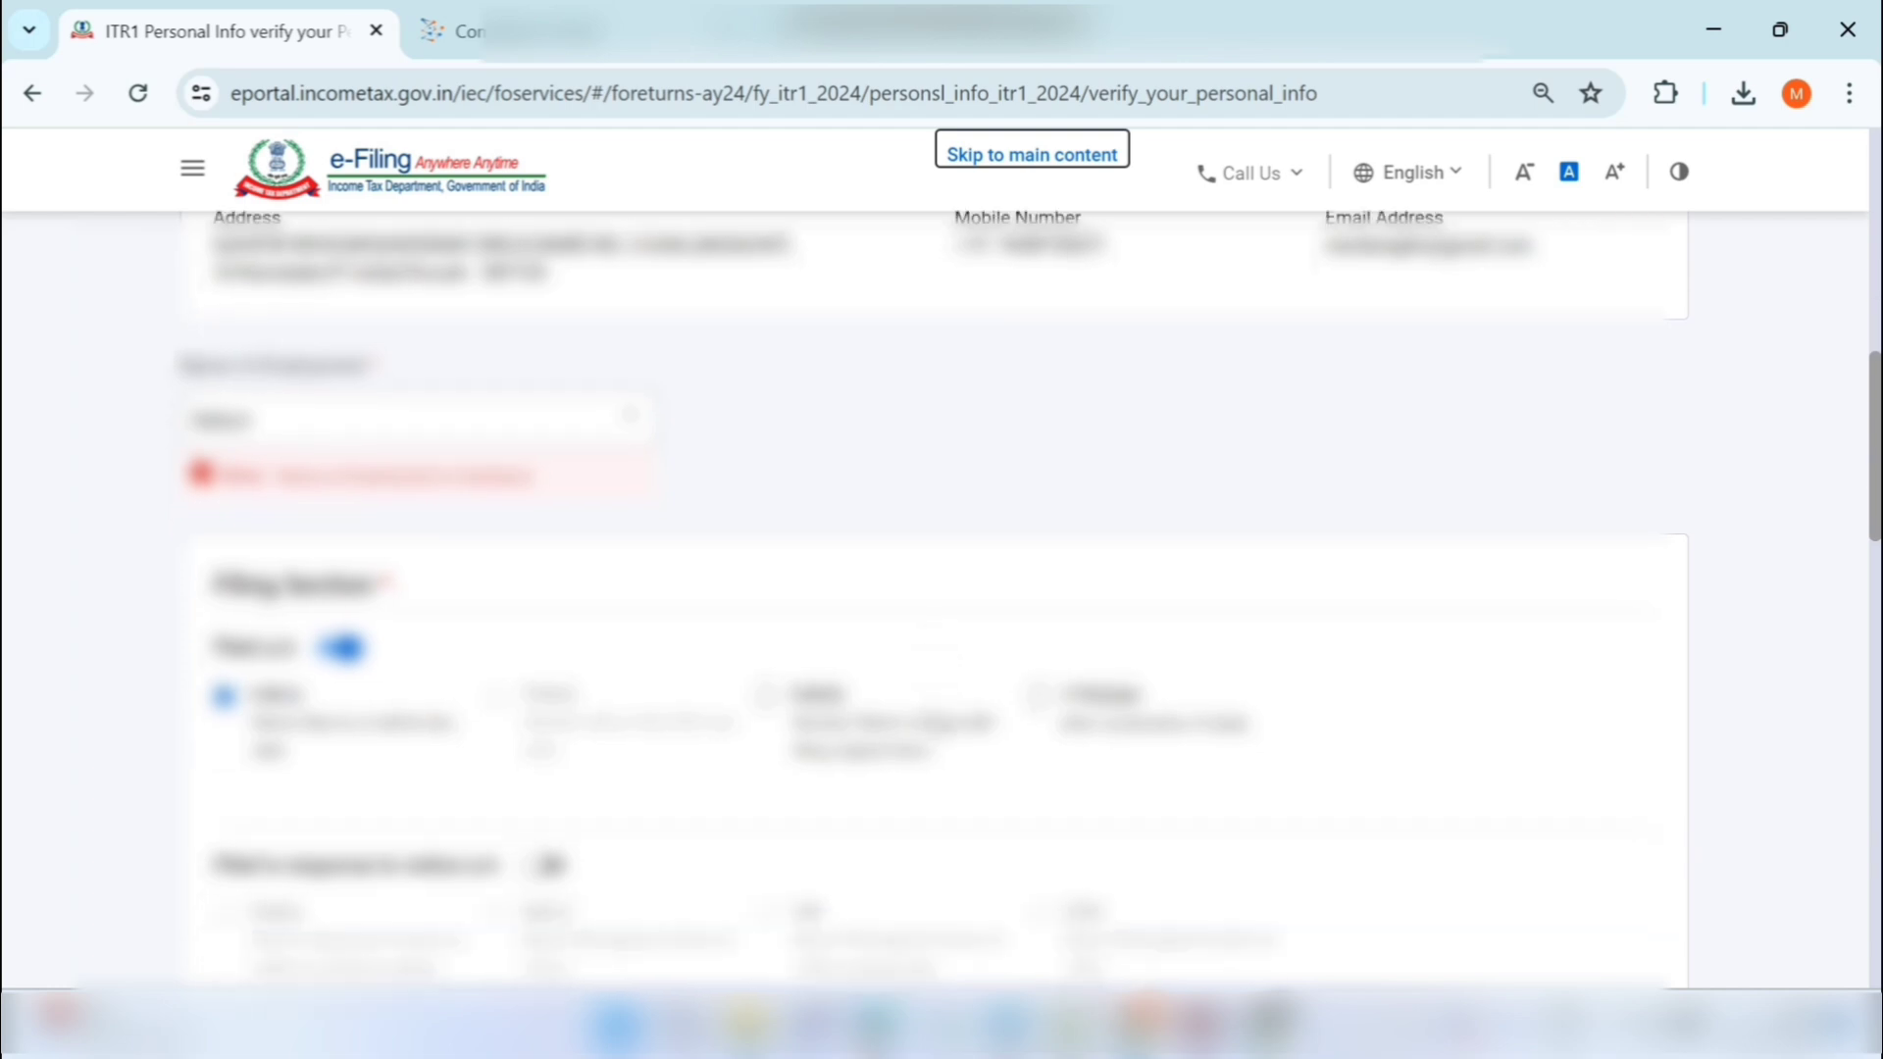
{"action": "left_click", "coordinate": [813, 366]}
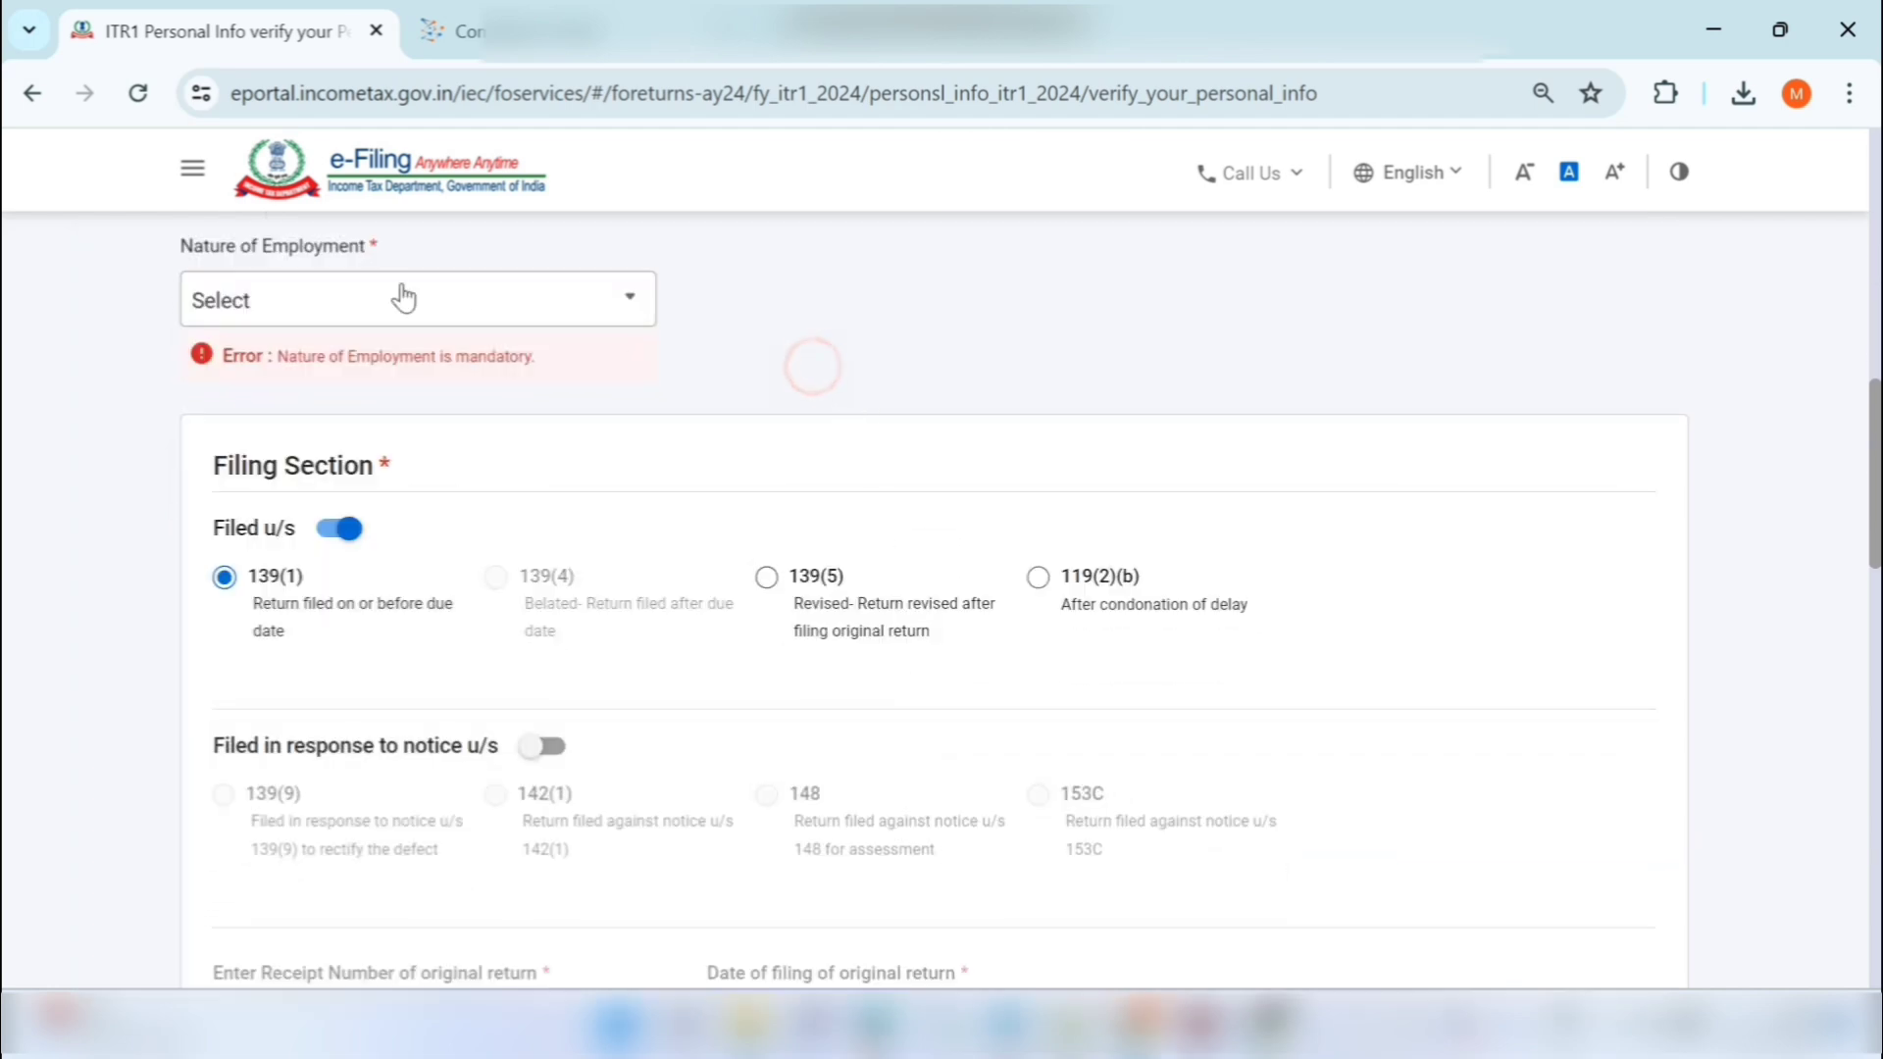
{"action": "left_click", "coordinate": [556, 317]}
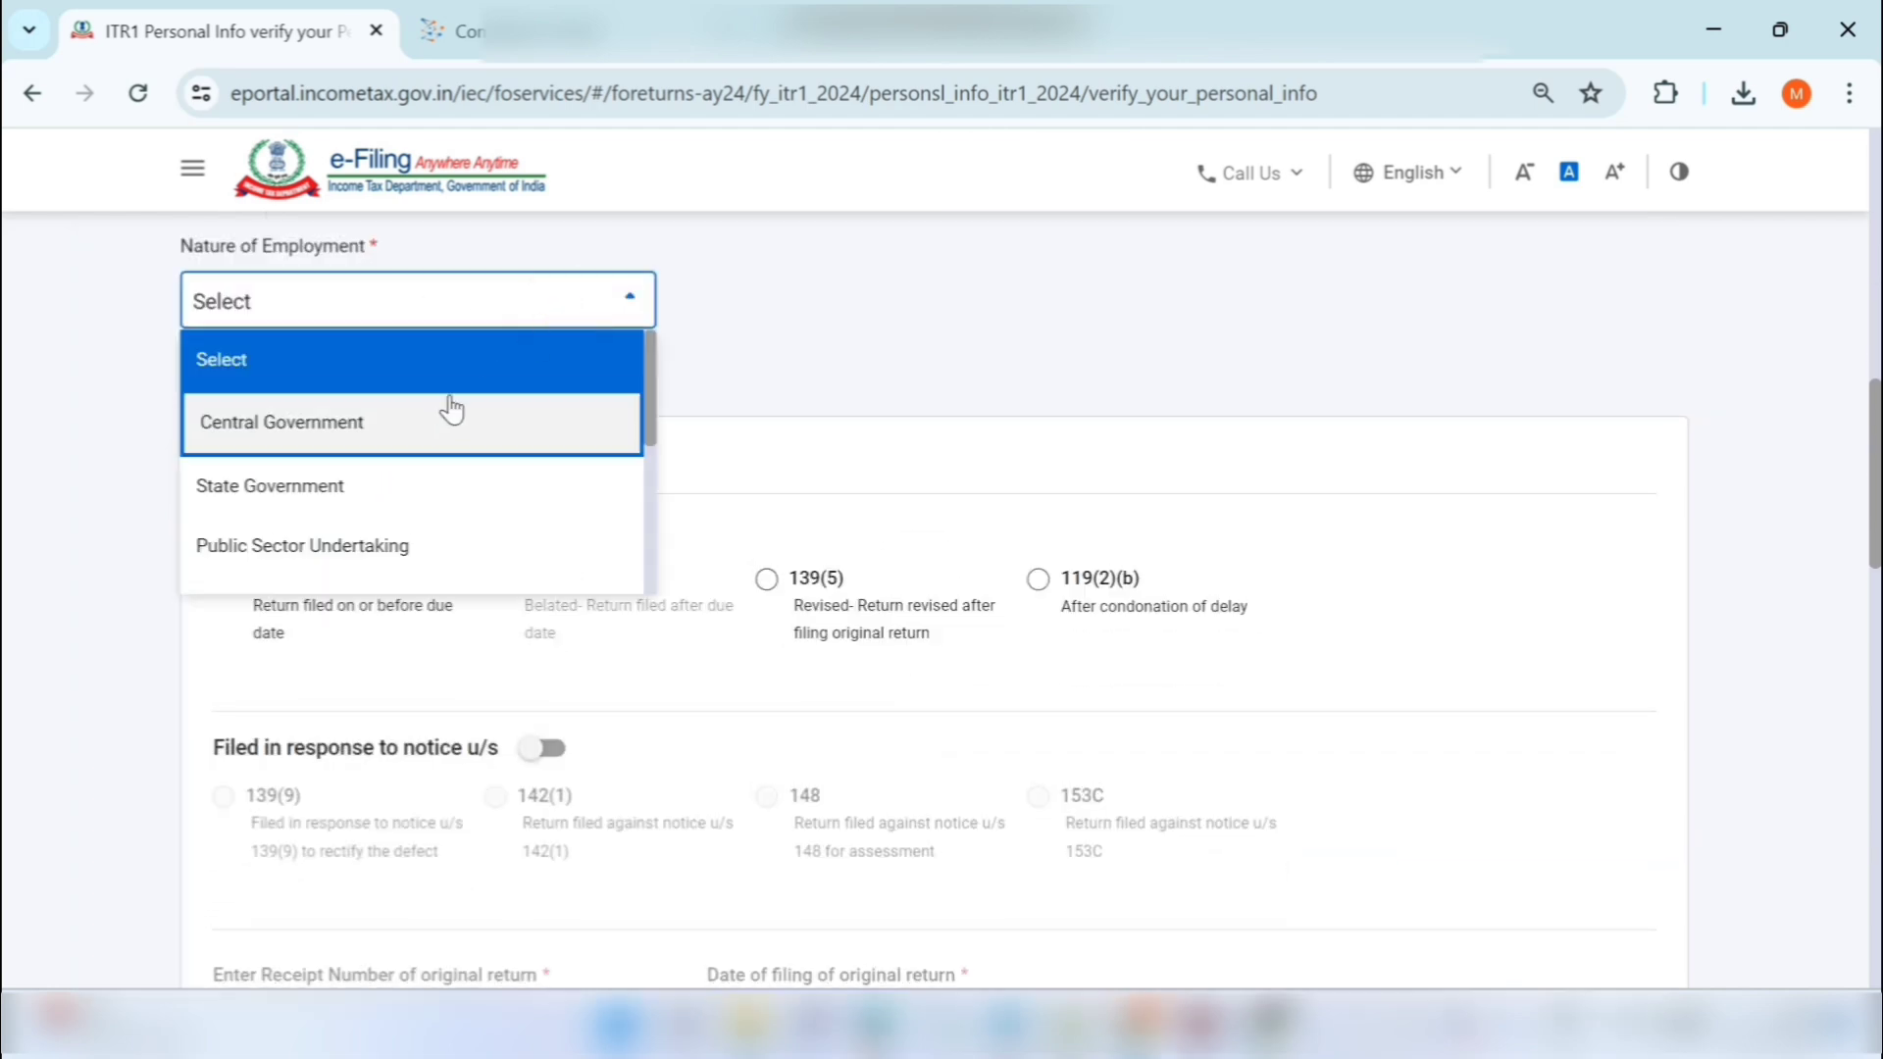
{"action": "scroll", "coordinate": [417, 549], "scroll_direction": "down", "scroll_amount": 2}
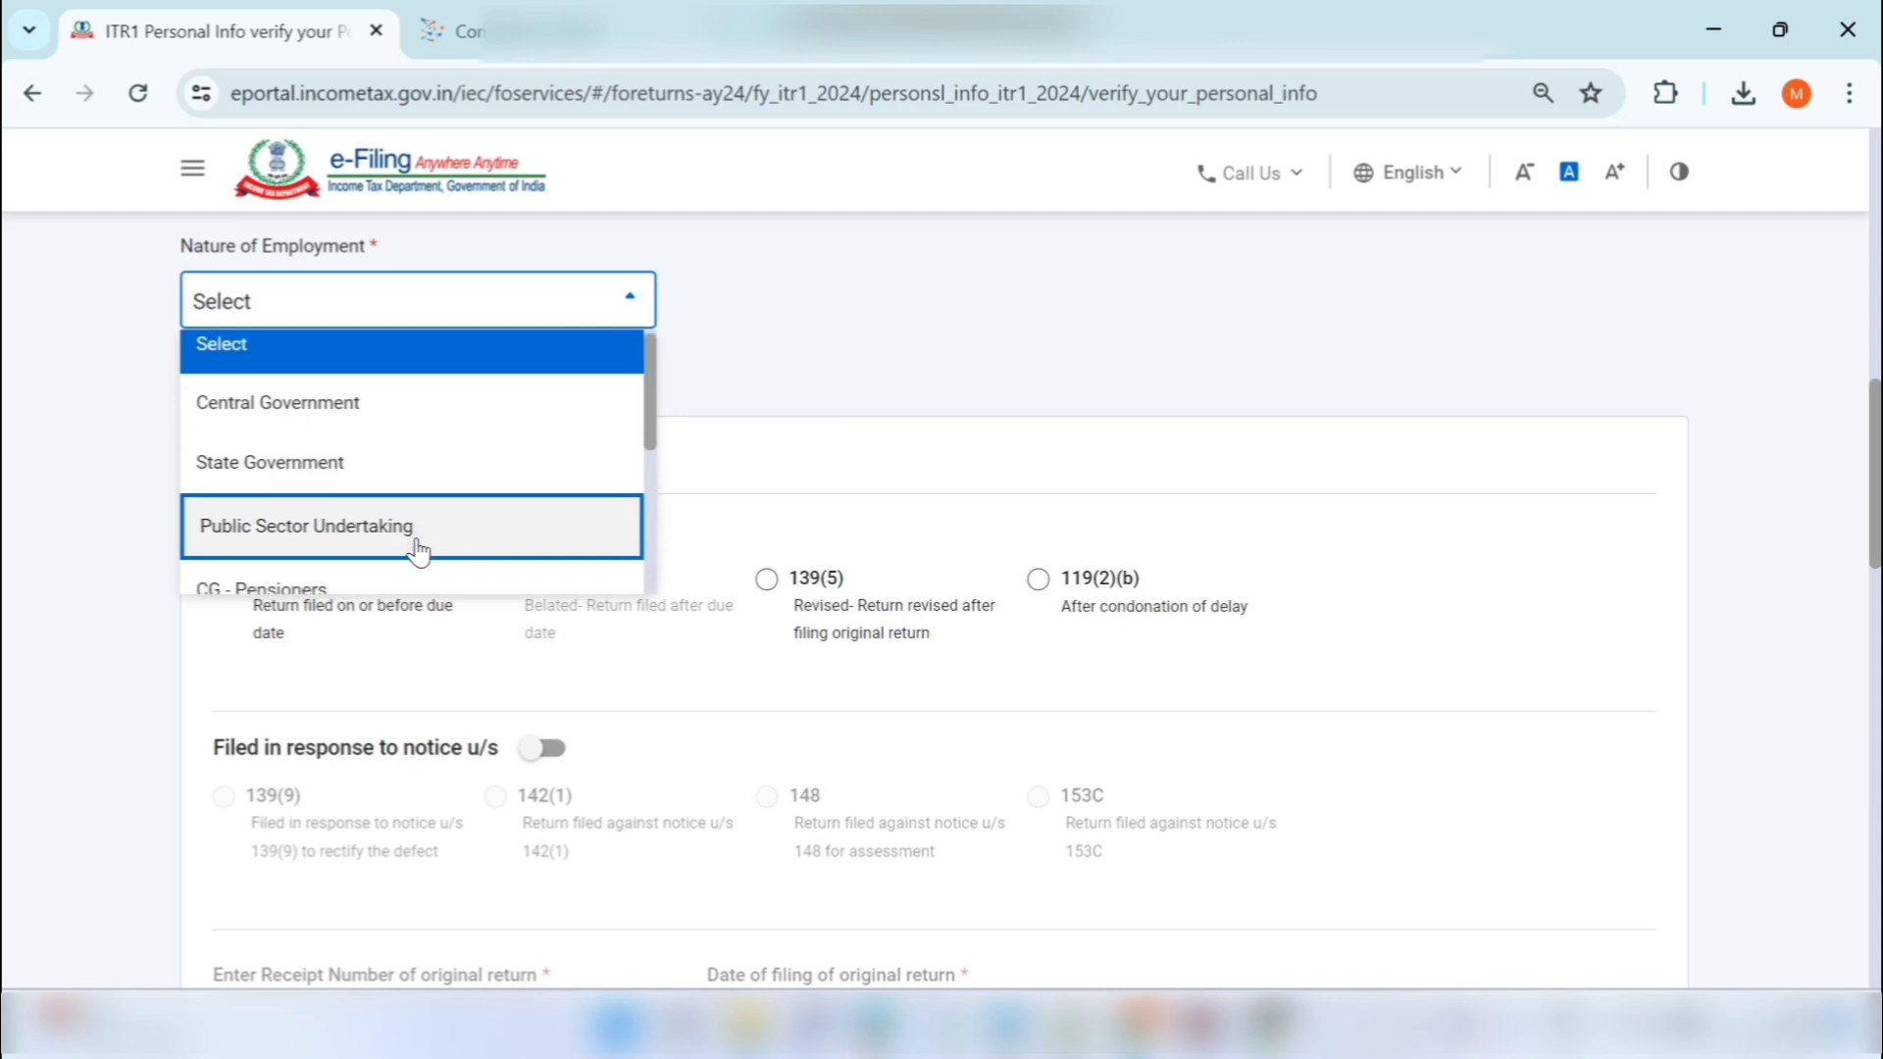
{"action": "scroll", "coordinate": [419, 551], "scroll_direction": "down", "scroll_amount": 3}
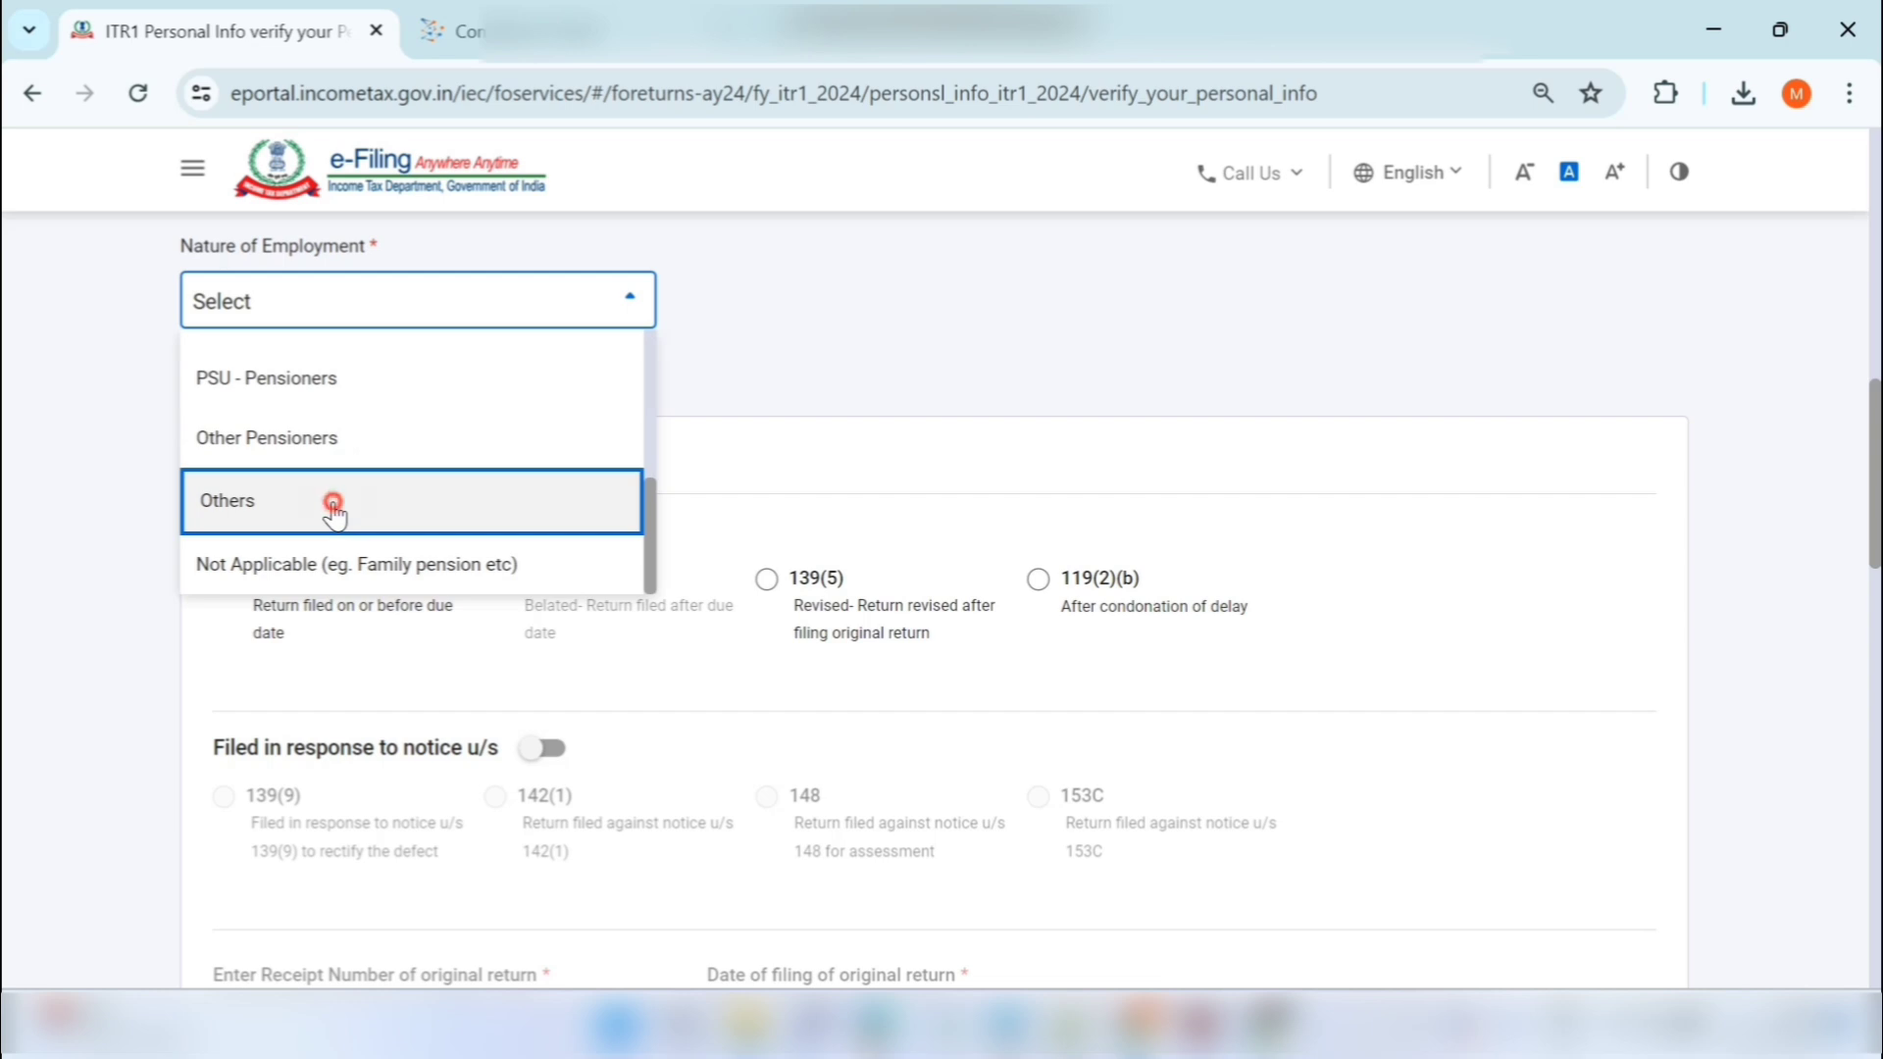
{"action": "left_click", "coordinate": [333, 510]}
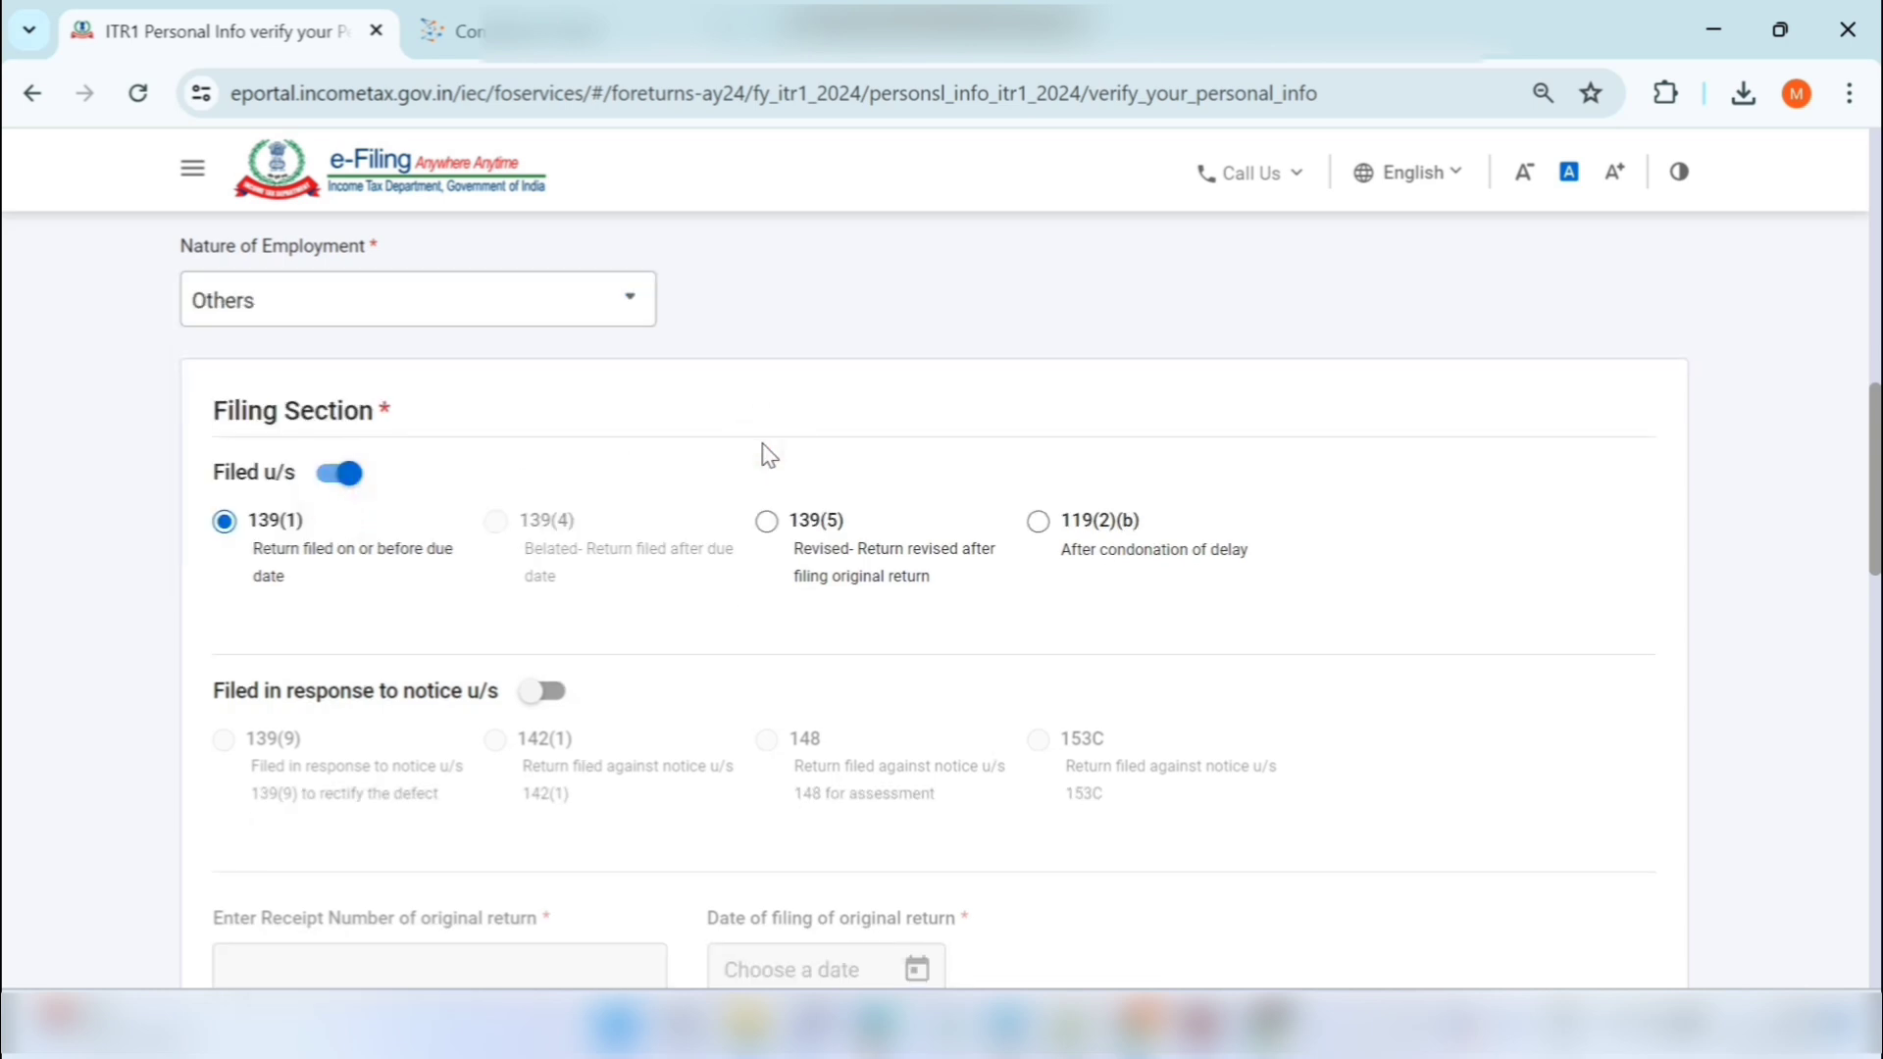
{"action": "scroll", "coordinate": [769, 454], "scroll_direction": "down", "scroll_amount": 1}
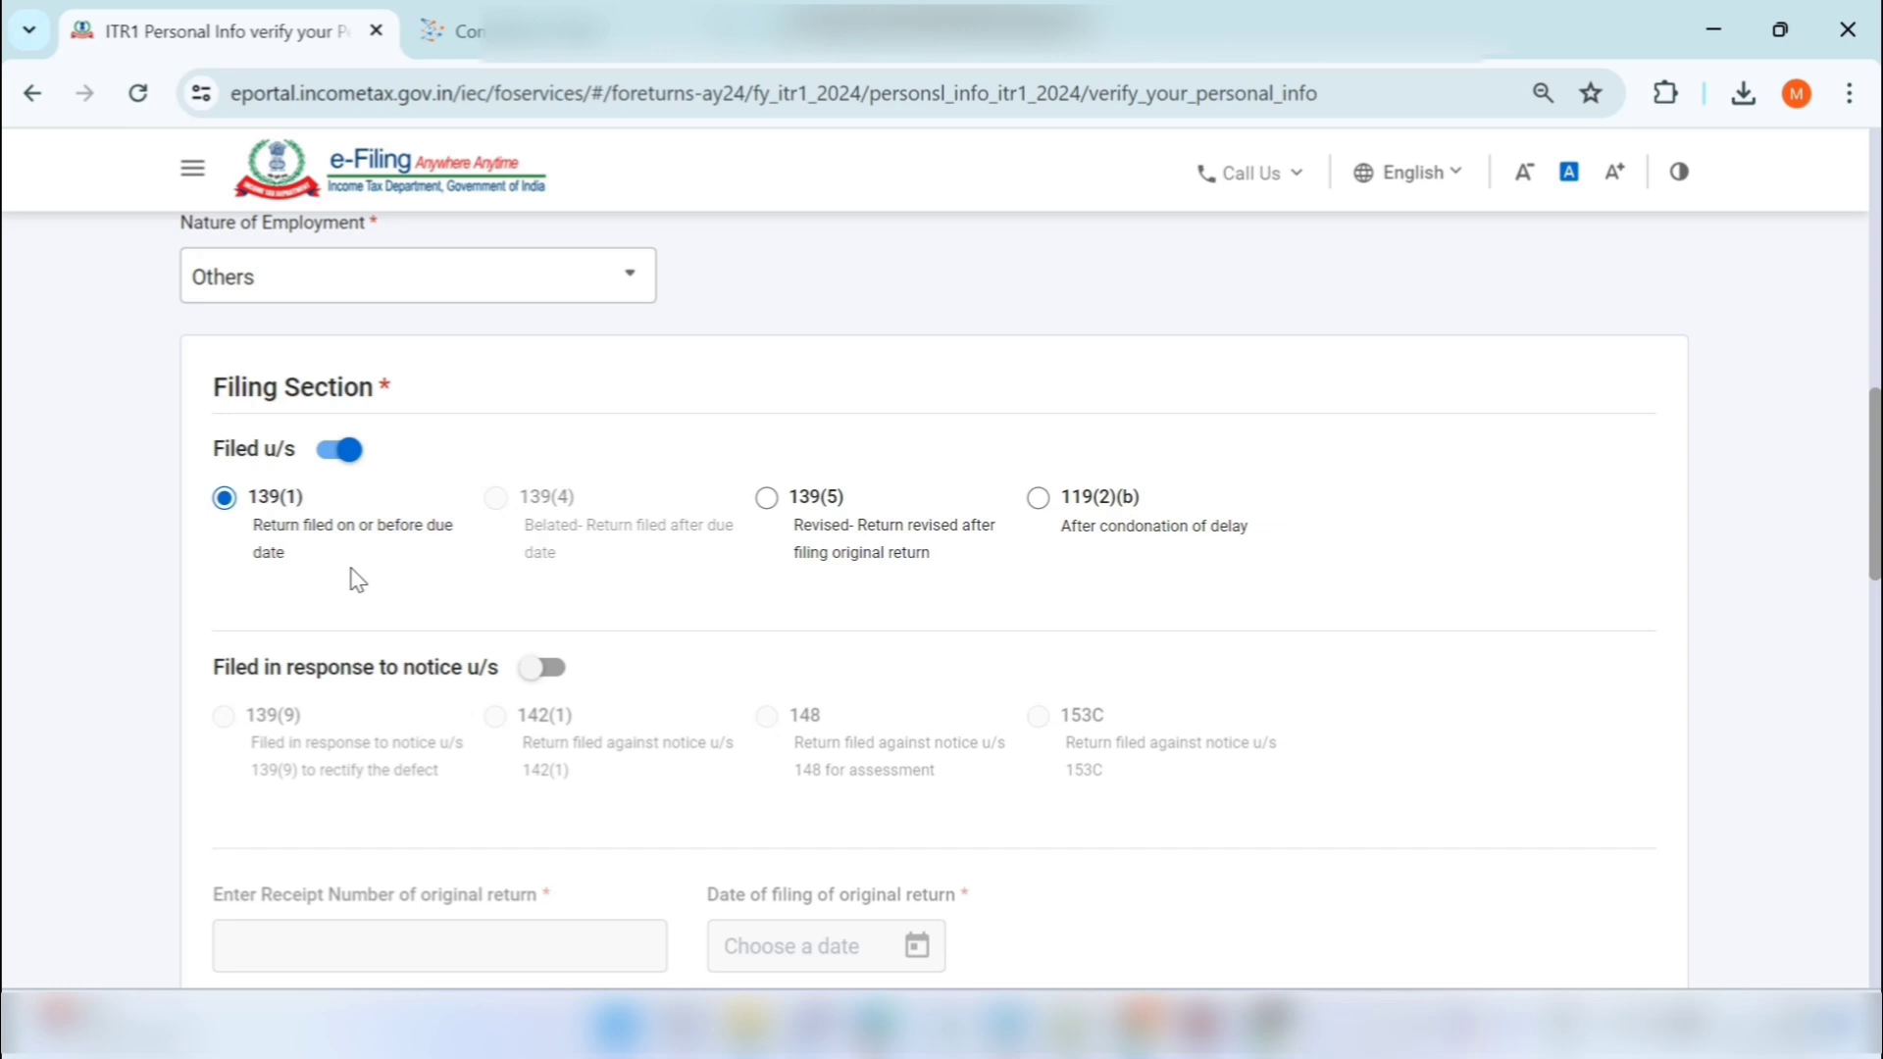
- Switch to YouTube and open the StreamingBit channel's playlists from the STREAMINGBIT search results
{"action": "scroll", "coordinate": [727, 727], "scroll_direction": "down", "scroll_amount": 5}
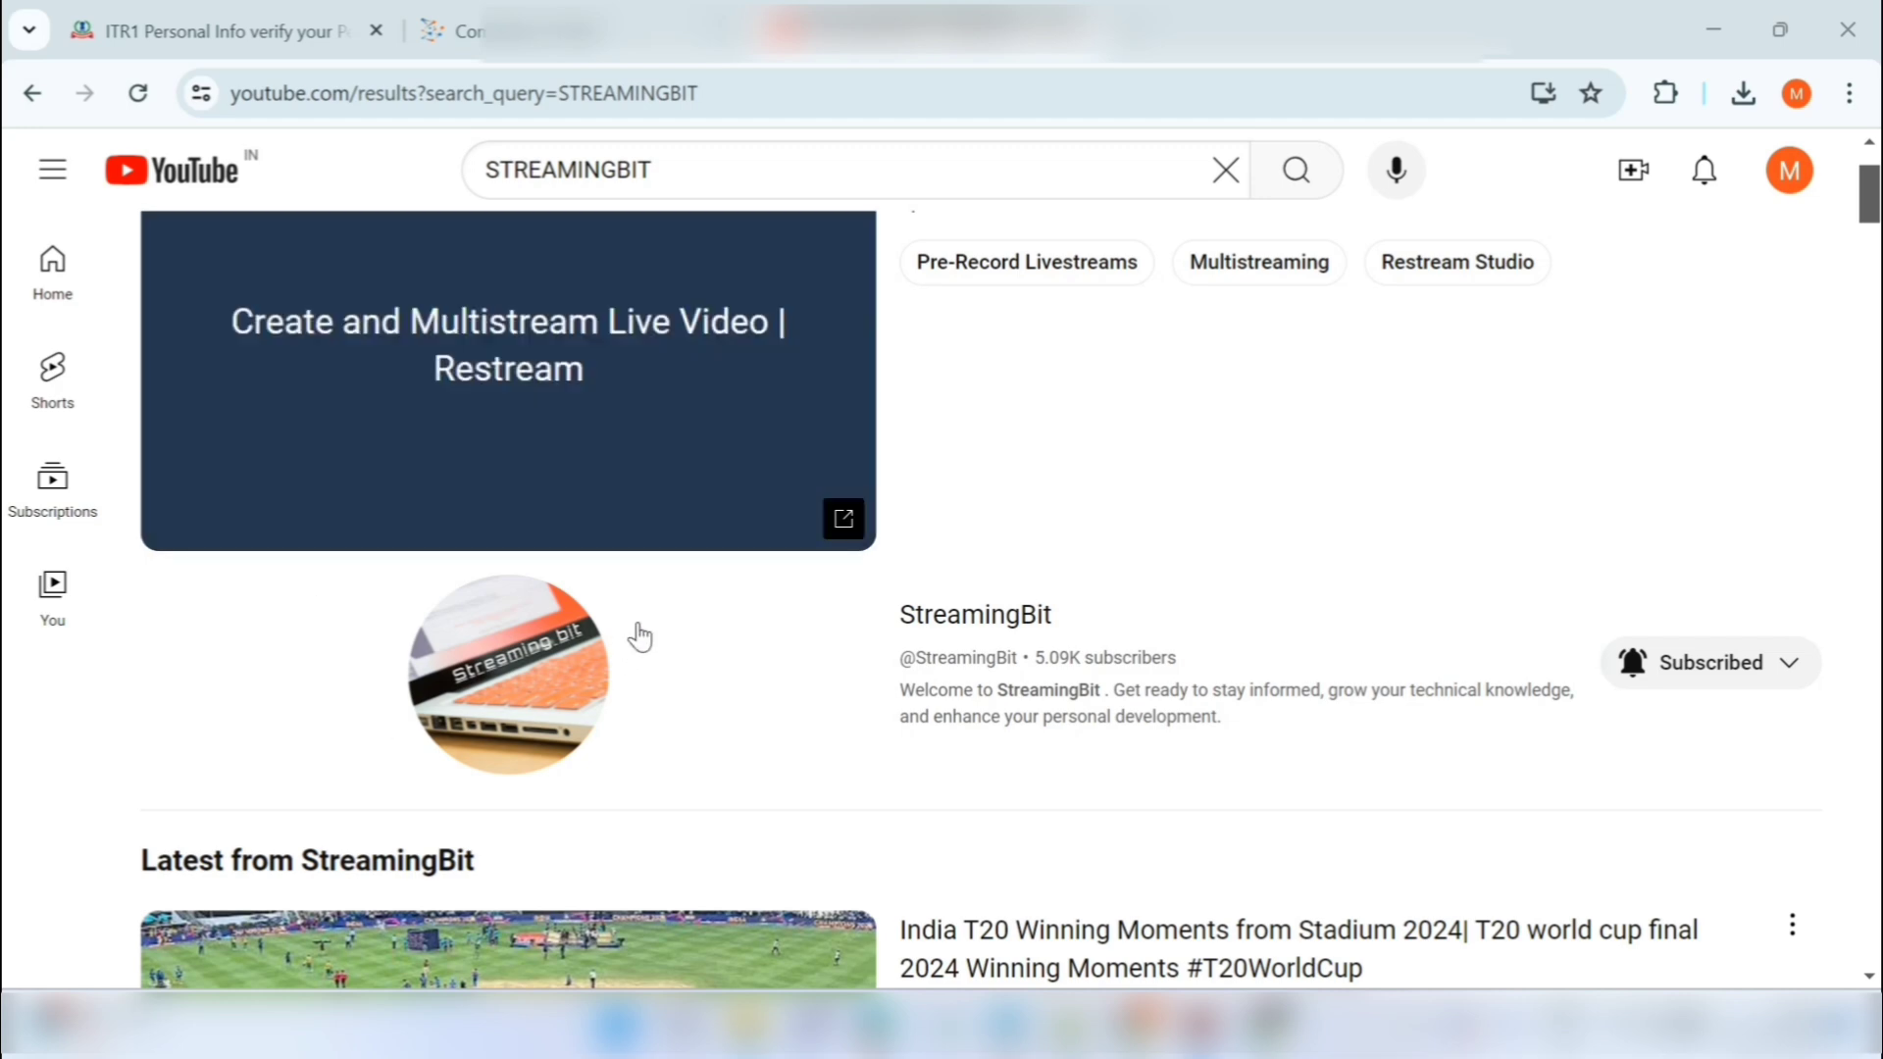
{"action": "left_click", "coordinate": [740, 680]}
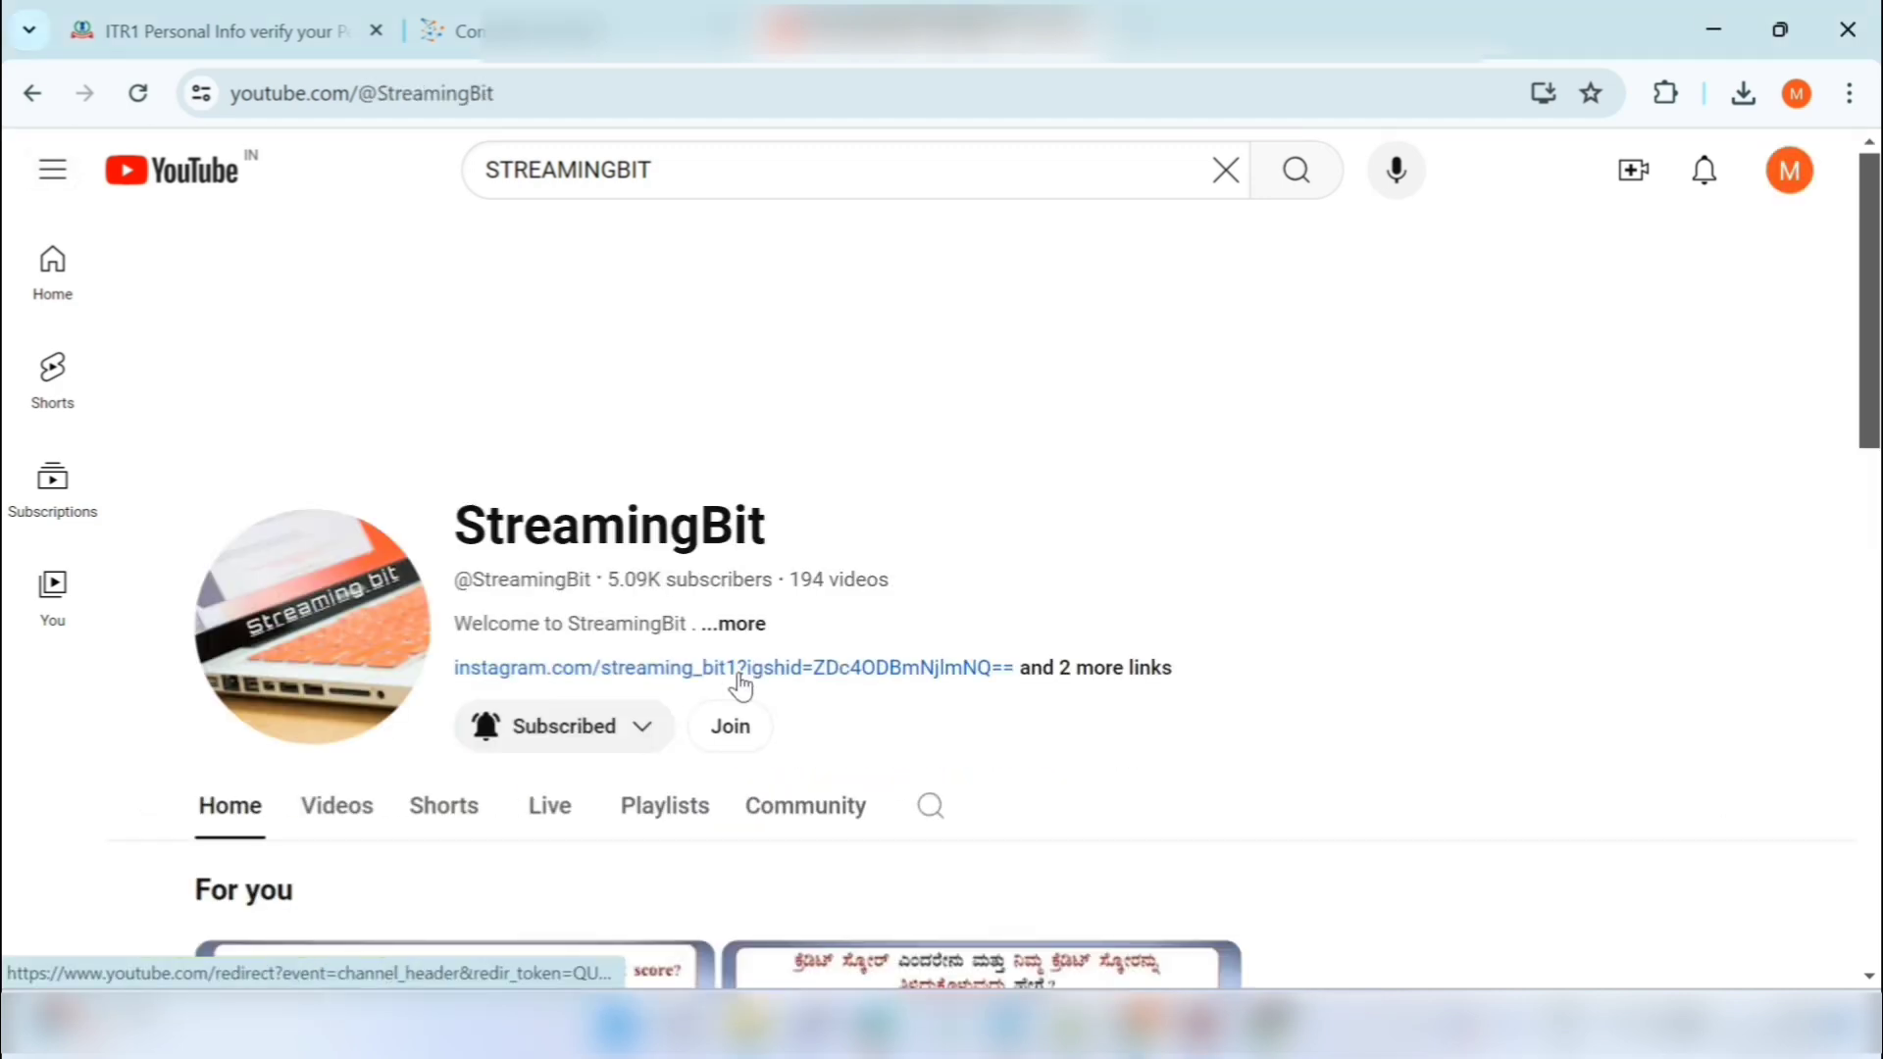
{"action": "scroll", "coordinate": [965, 647], "scroll_direction": "down", "scroll_amount": 3}
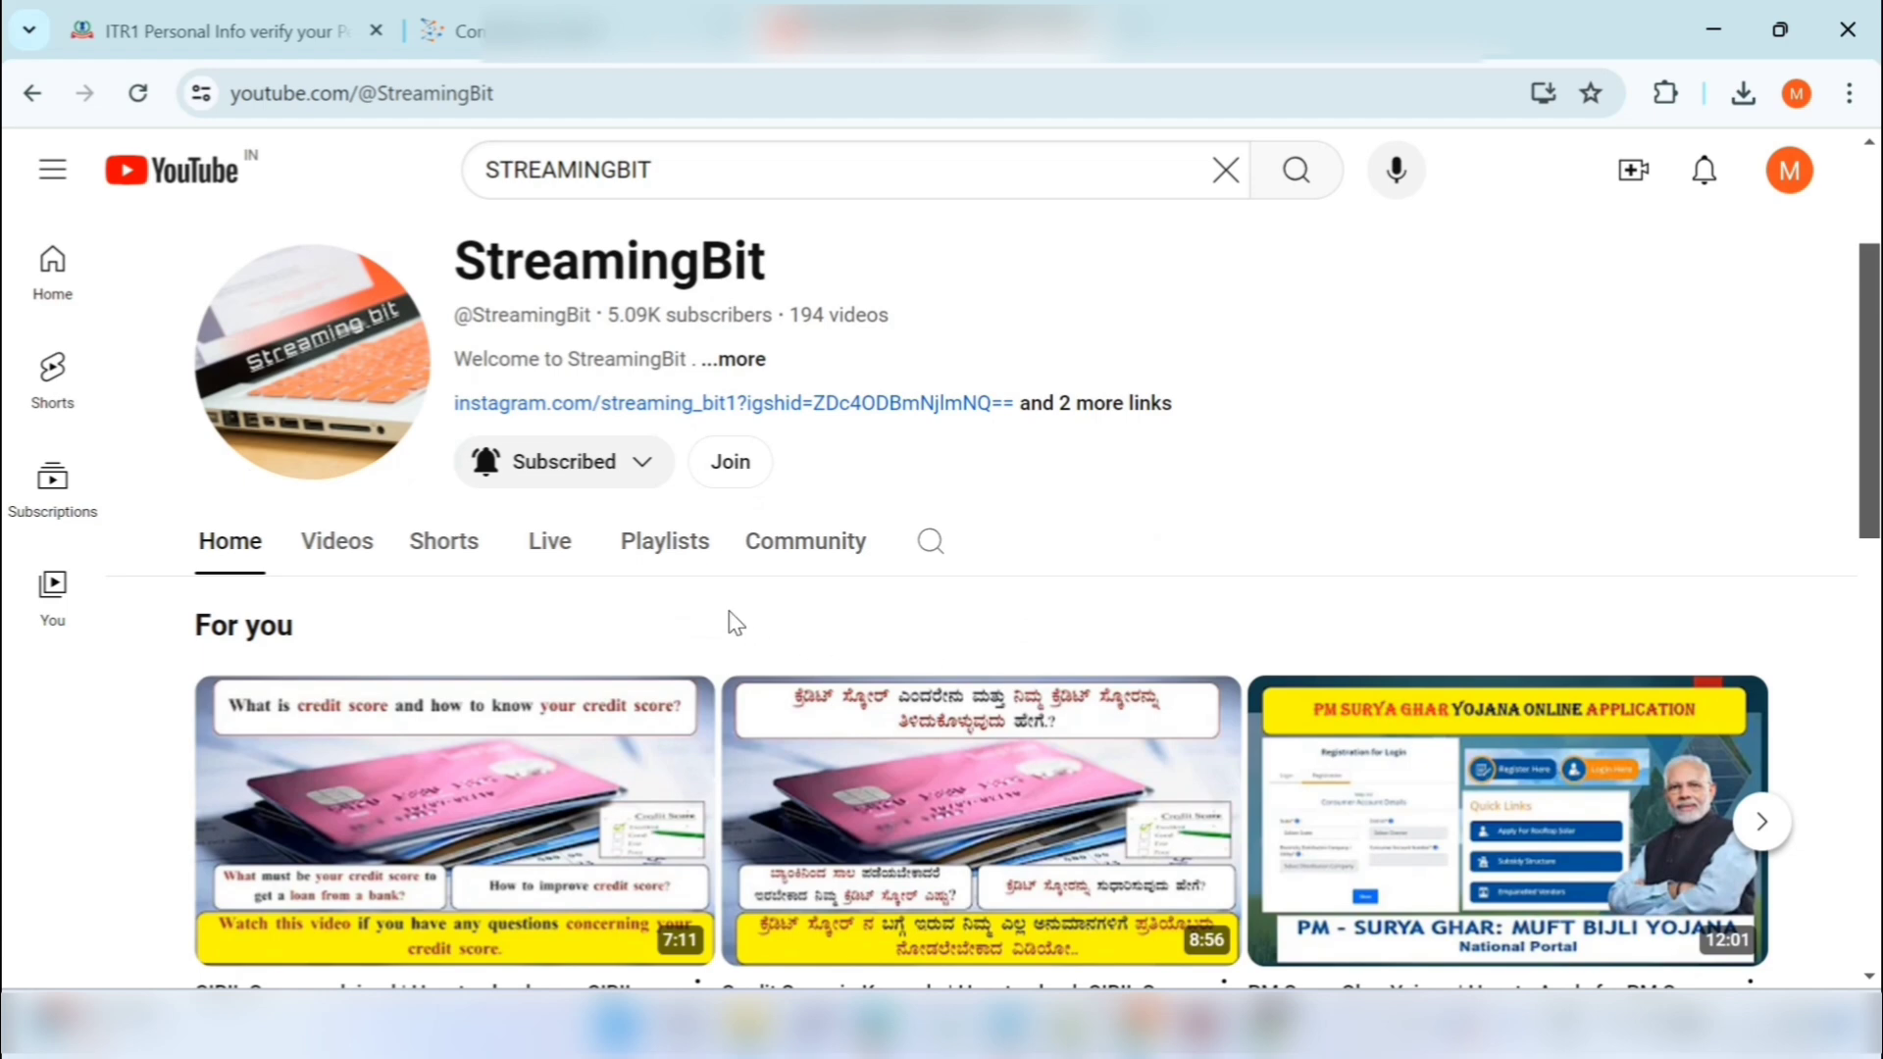
{"action": "left_click", "coordinate": [681, 555]}
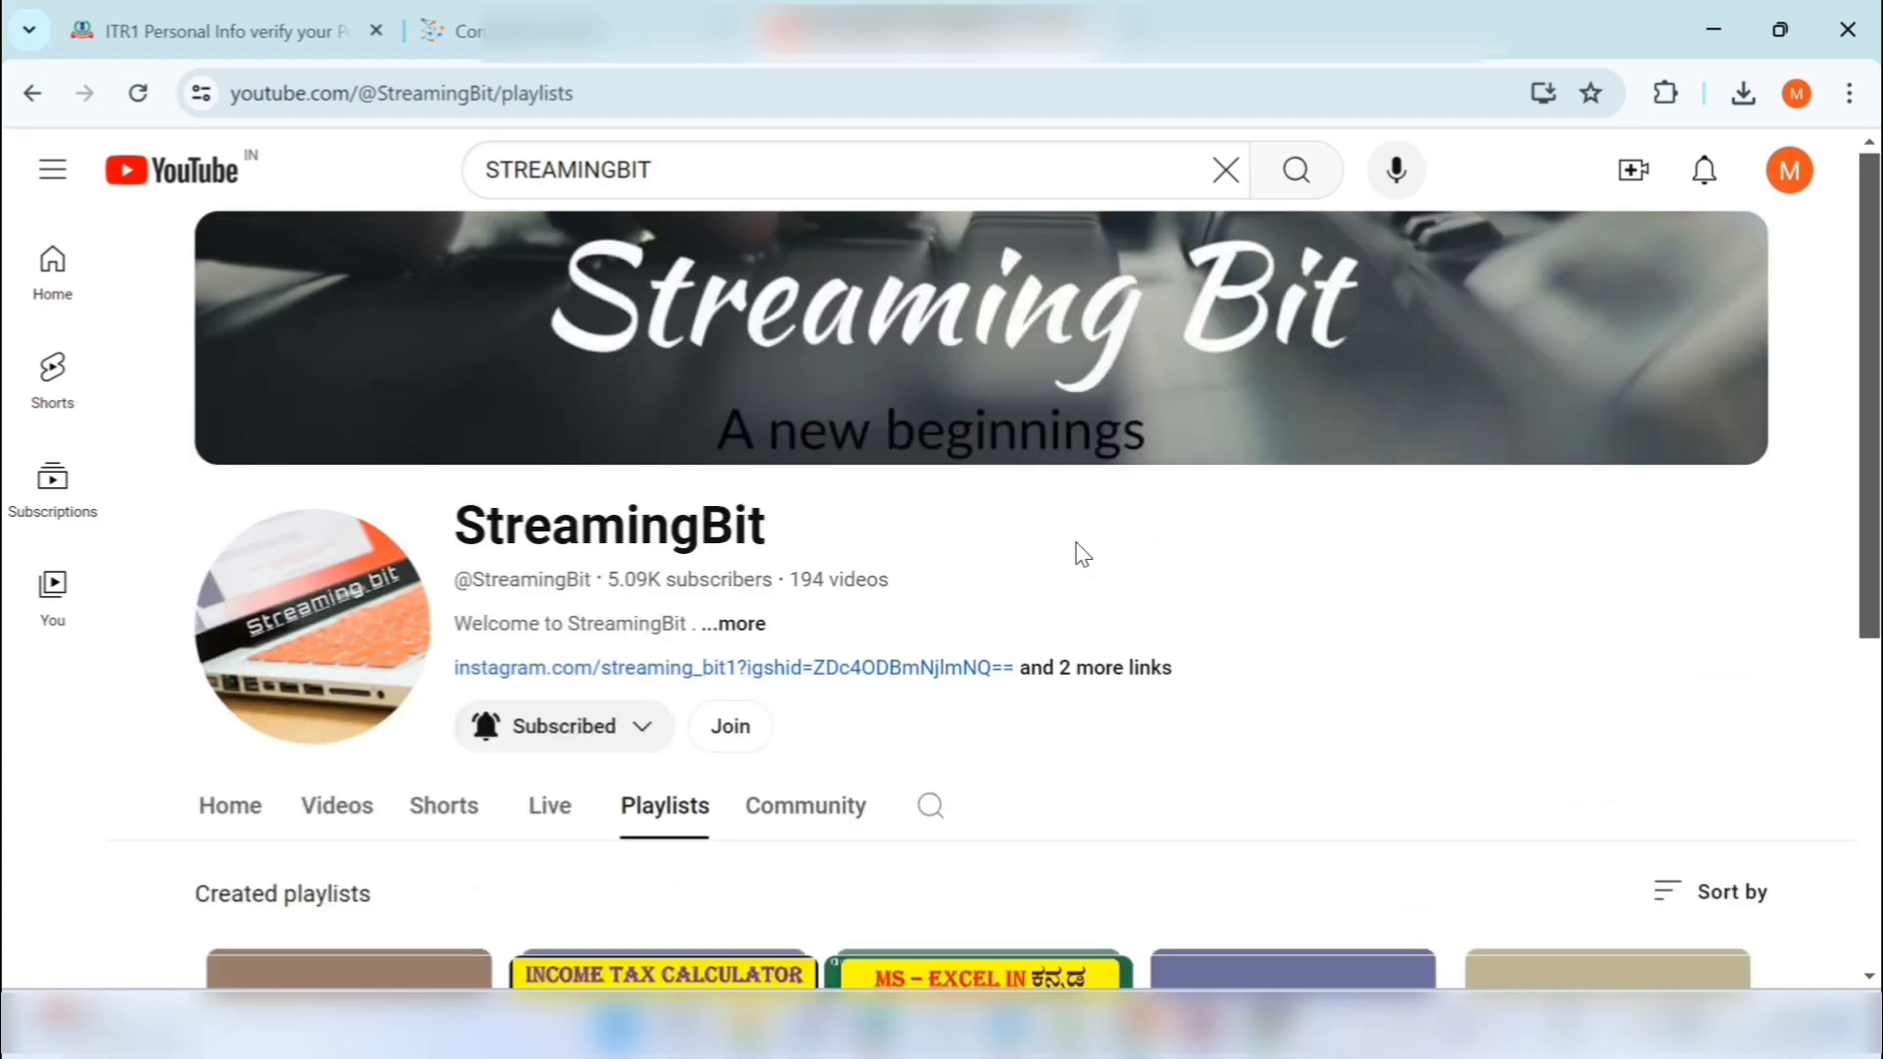
- Open the full Income Tax playlist and look through its videos on tax regimes, deductions and HRA
{"action": "scroll", "coordinate": [1083, 555], "scroll_direction": "down", "scroll_amount": 3}
{"action": "scroll", "coordinate": [1076, 551], "scroll_direction": "down", "scroll_amount": 1}
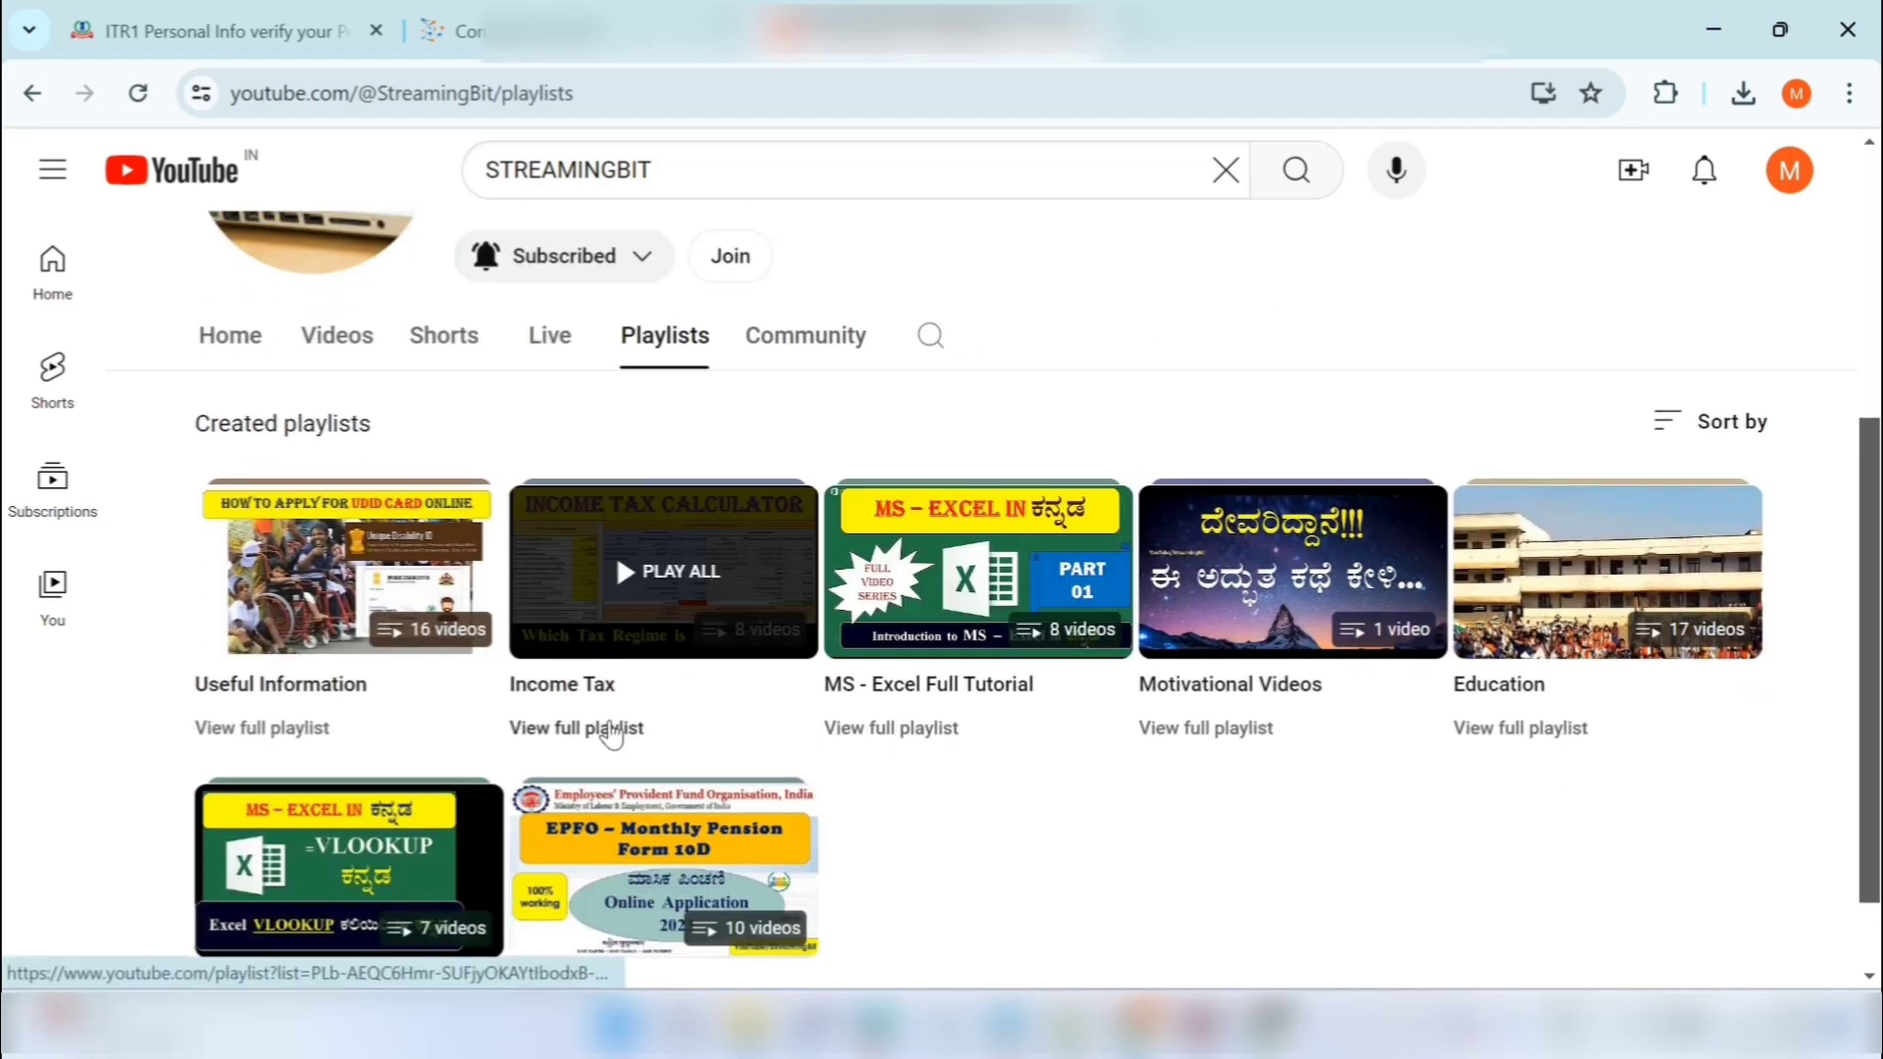
{"action": "left_click", "coordinate": [610, 726]}
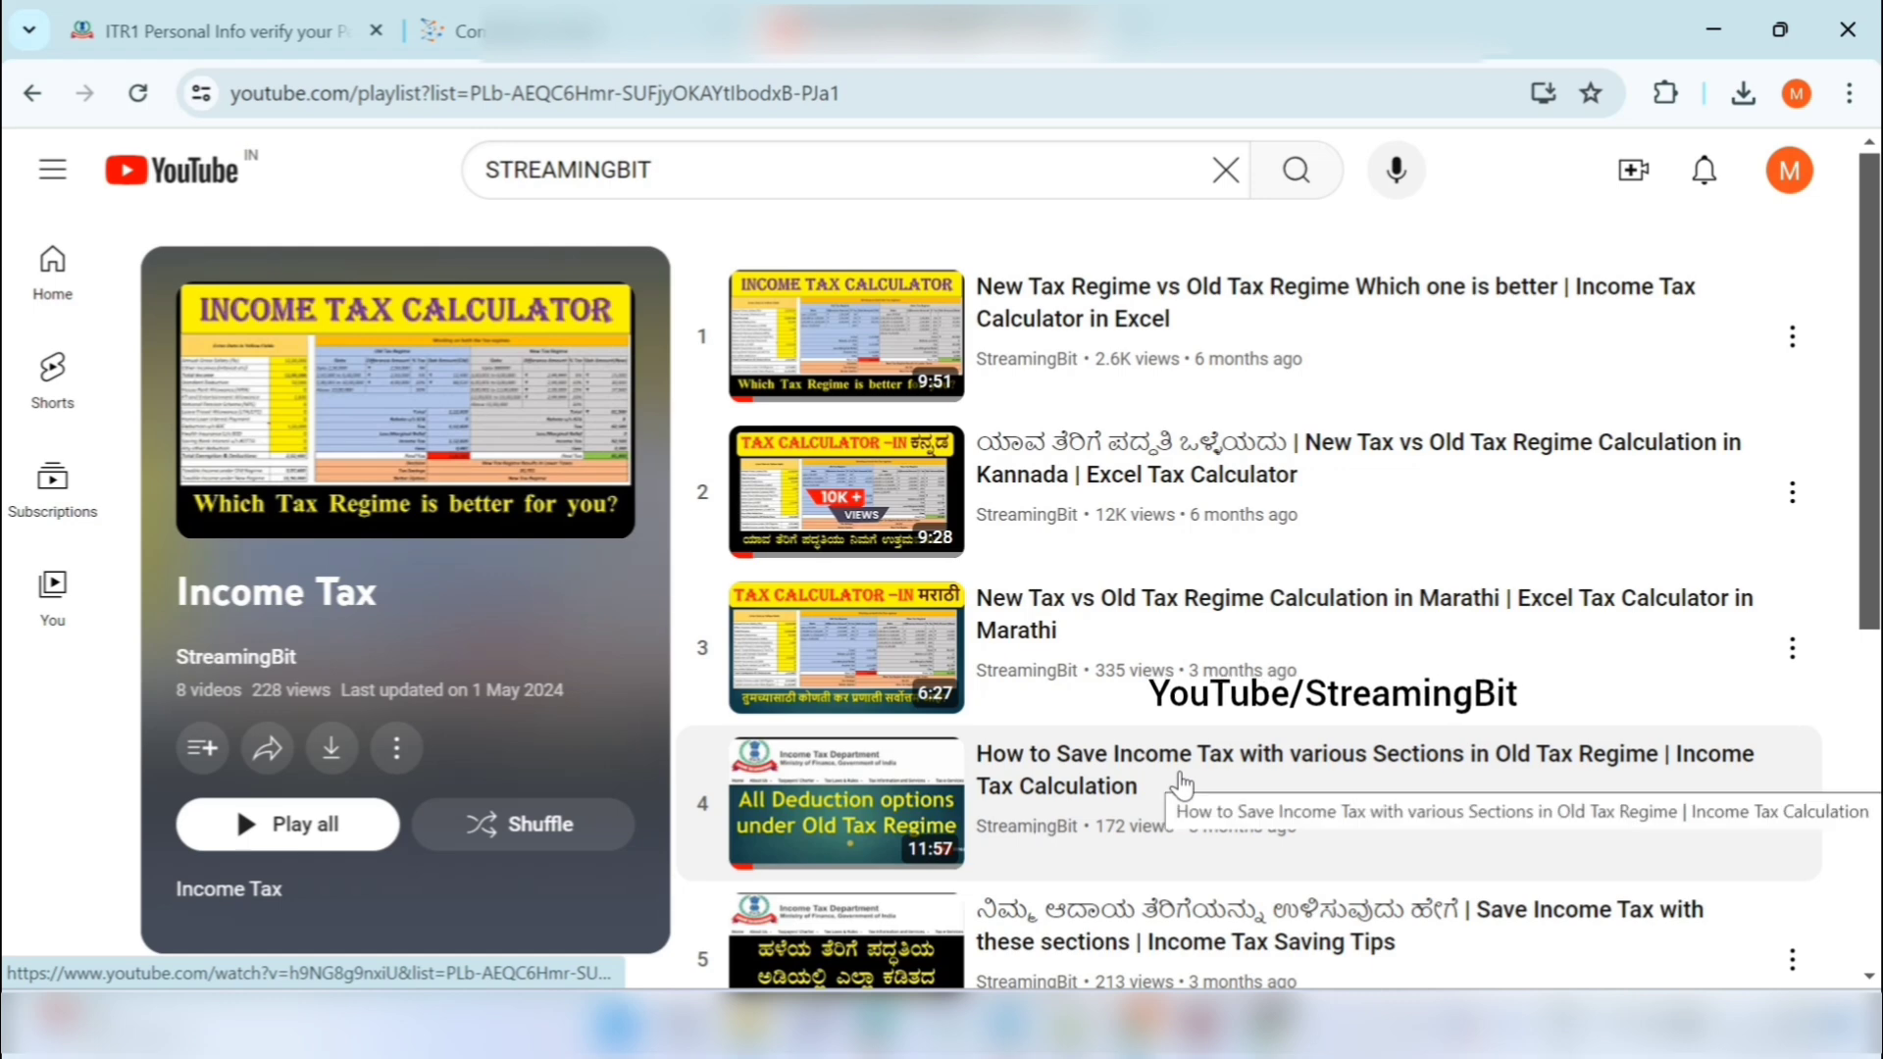
{"action": "scroll", "coordinate": [1180, 783], "scroll_direction": "down", "scroll_amount": 2}
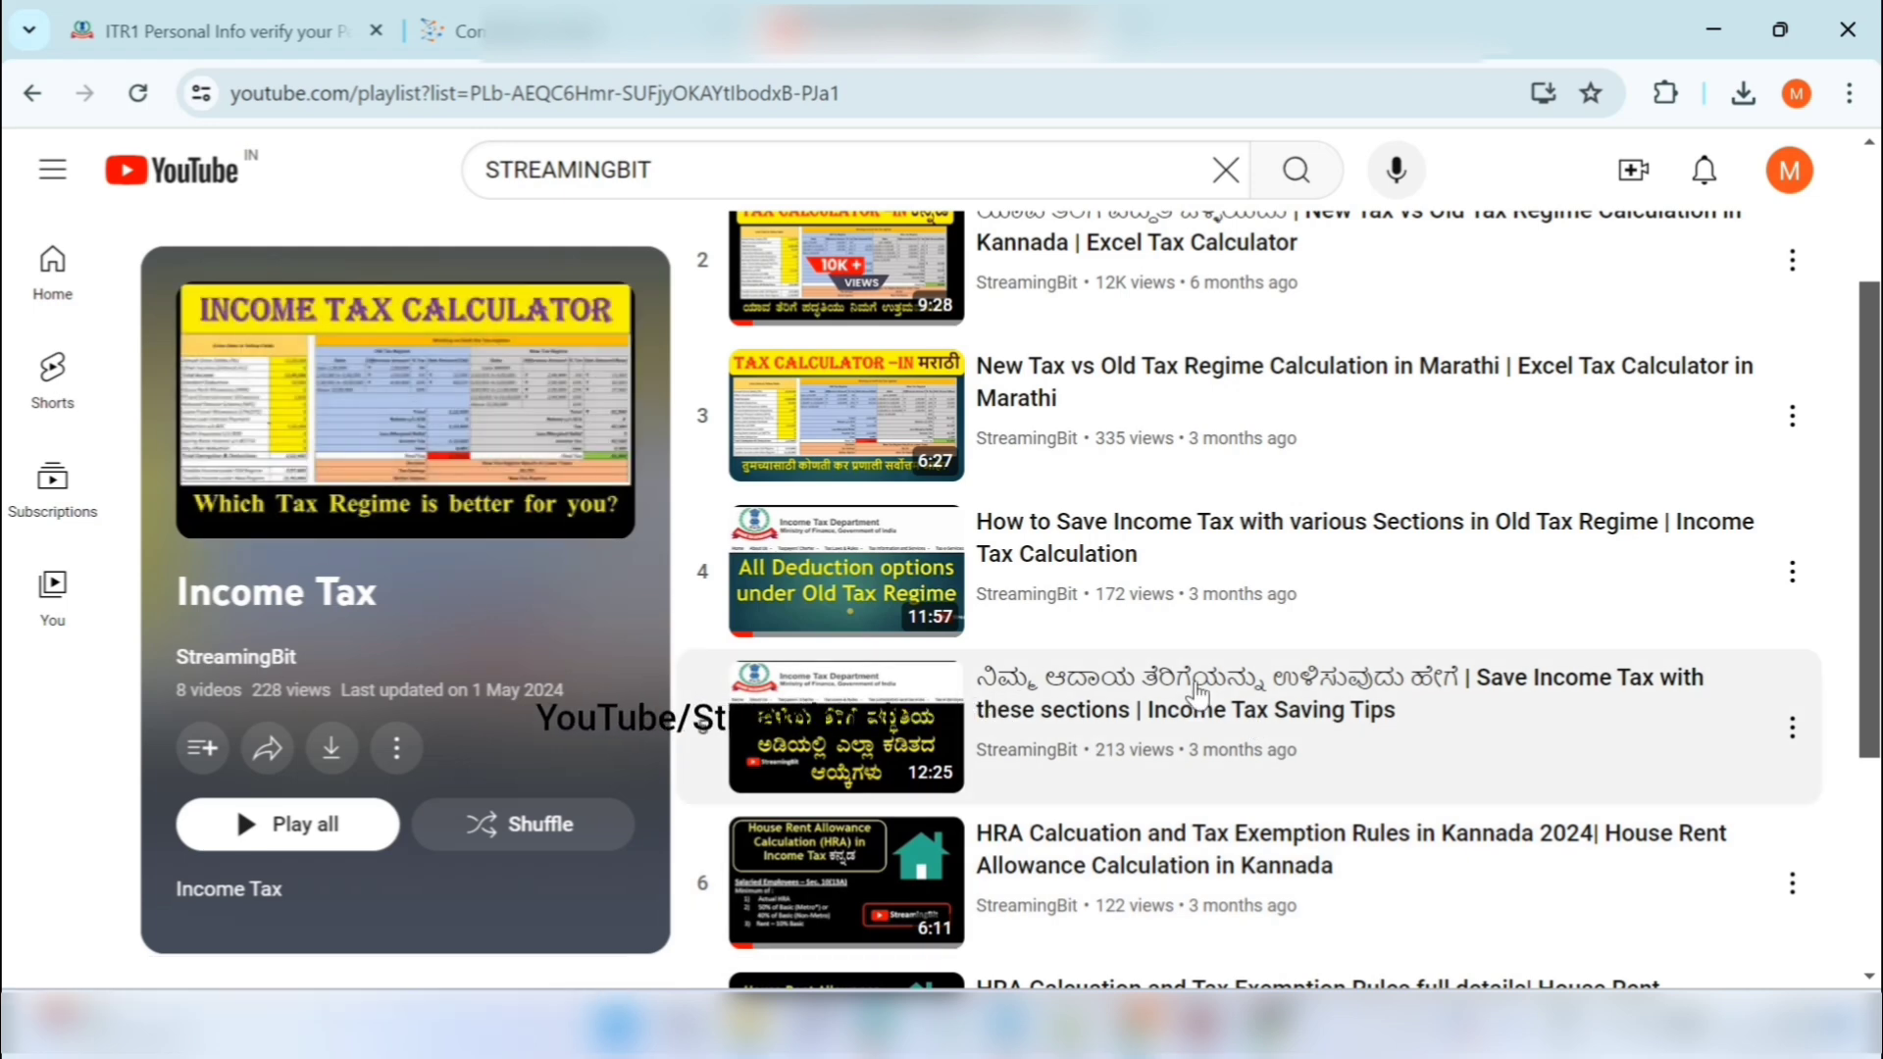
{"action": "scroll", "coordinate": [351, 674], "scroll_direction": "down", "scroll_amount": 3}
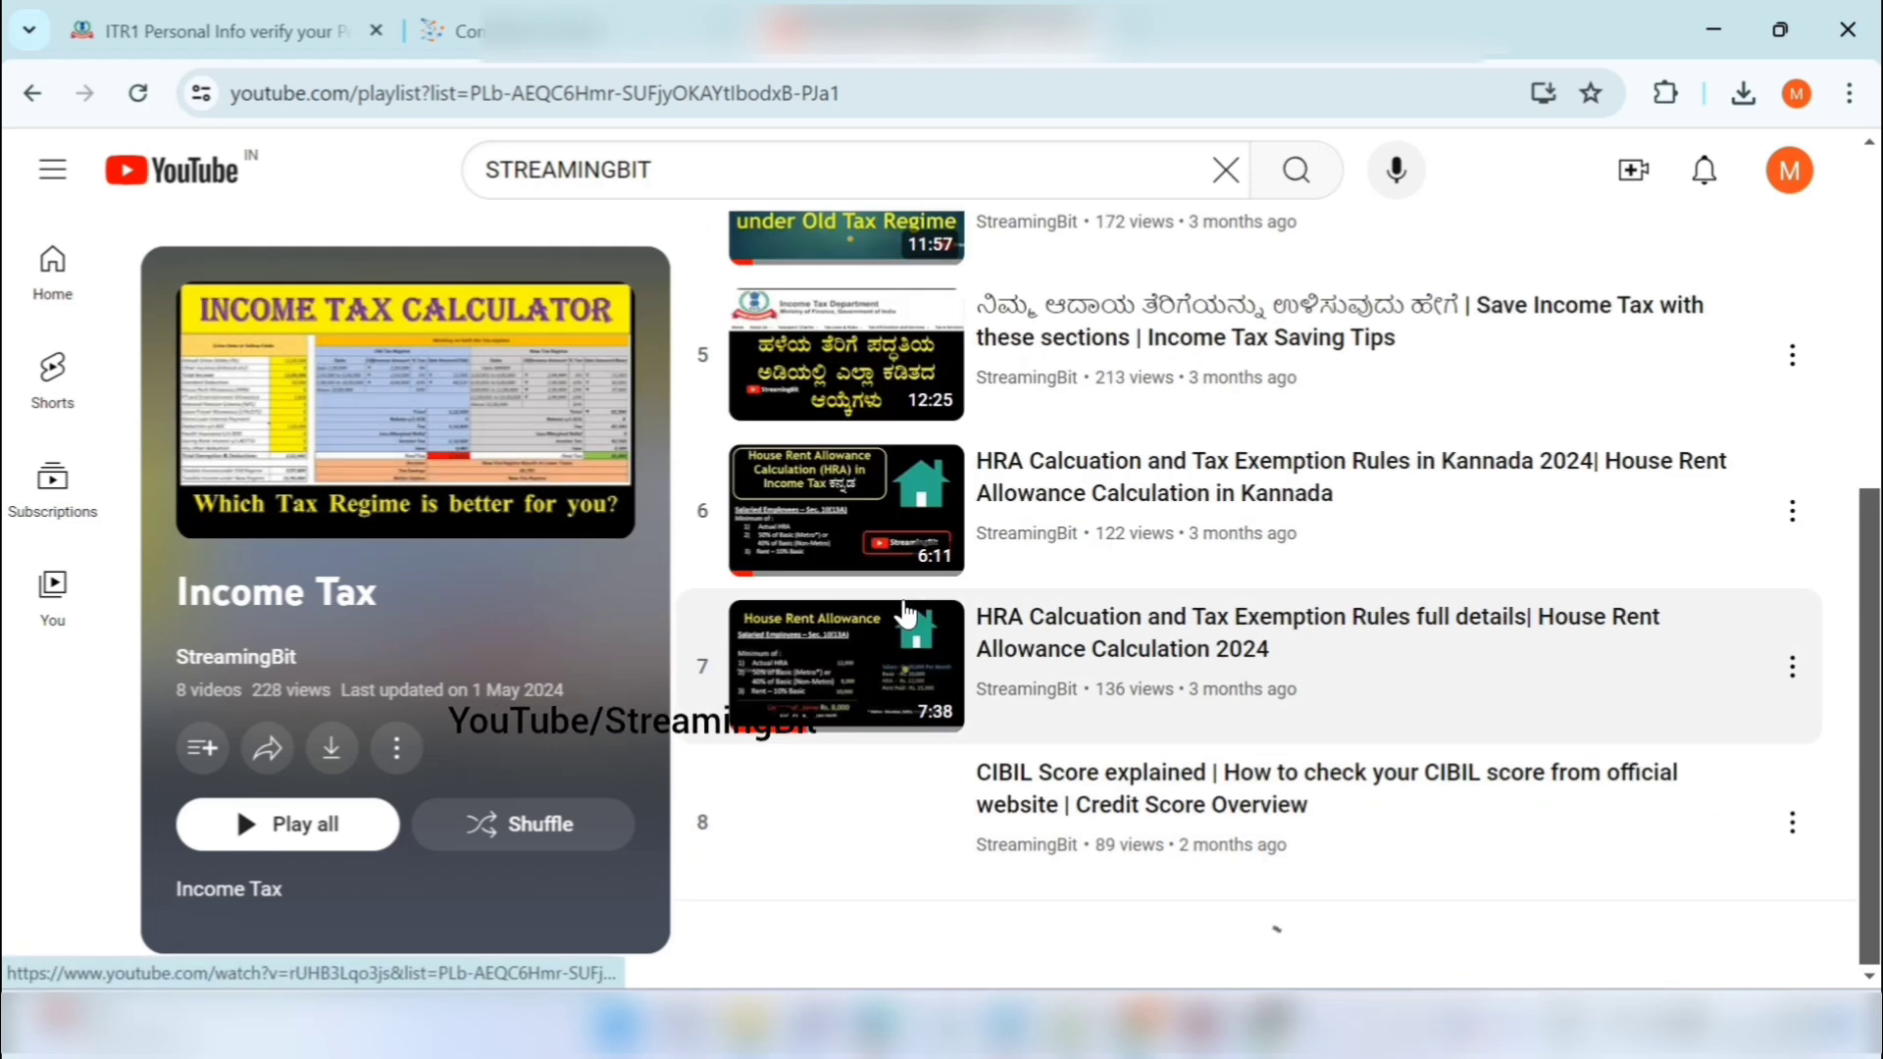
- Return to the ITR-1 Personal Information page, check the tax regime choice and bank details, and confirm the section
{"action": "scroll", "coordinate": [294, 691], "scroll_direction": "up", "scroll_amount": 5}
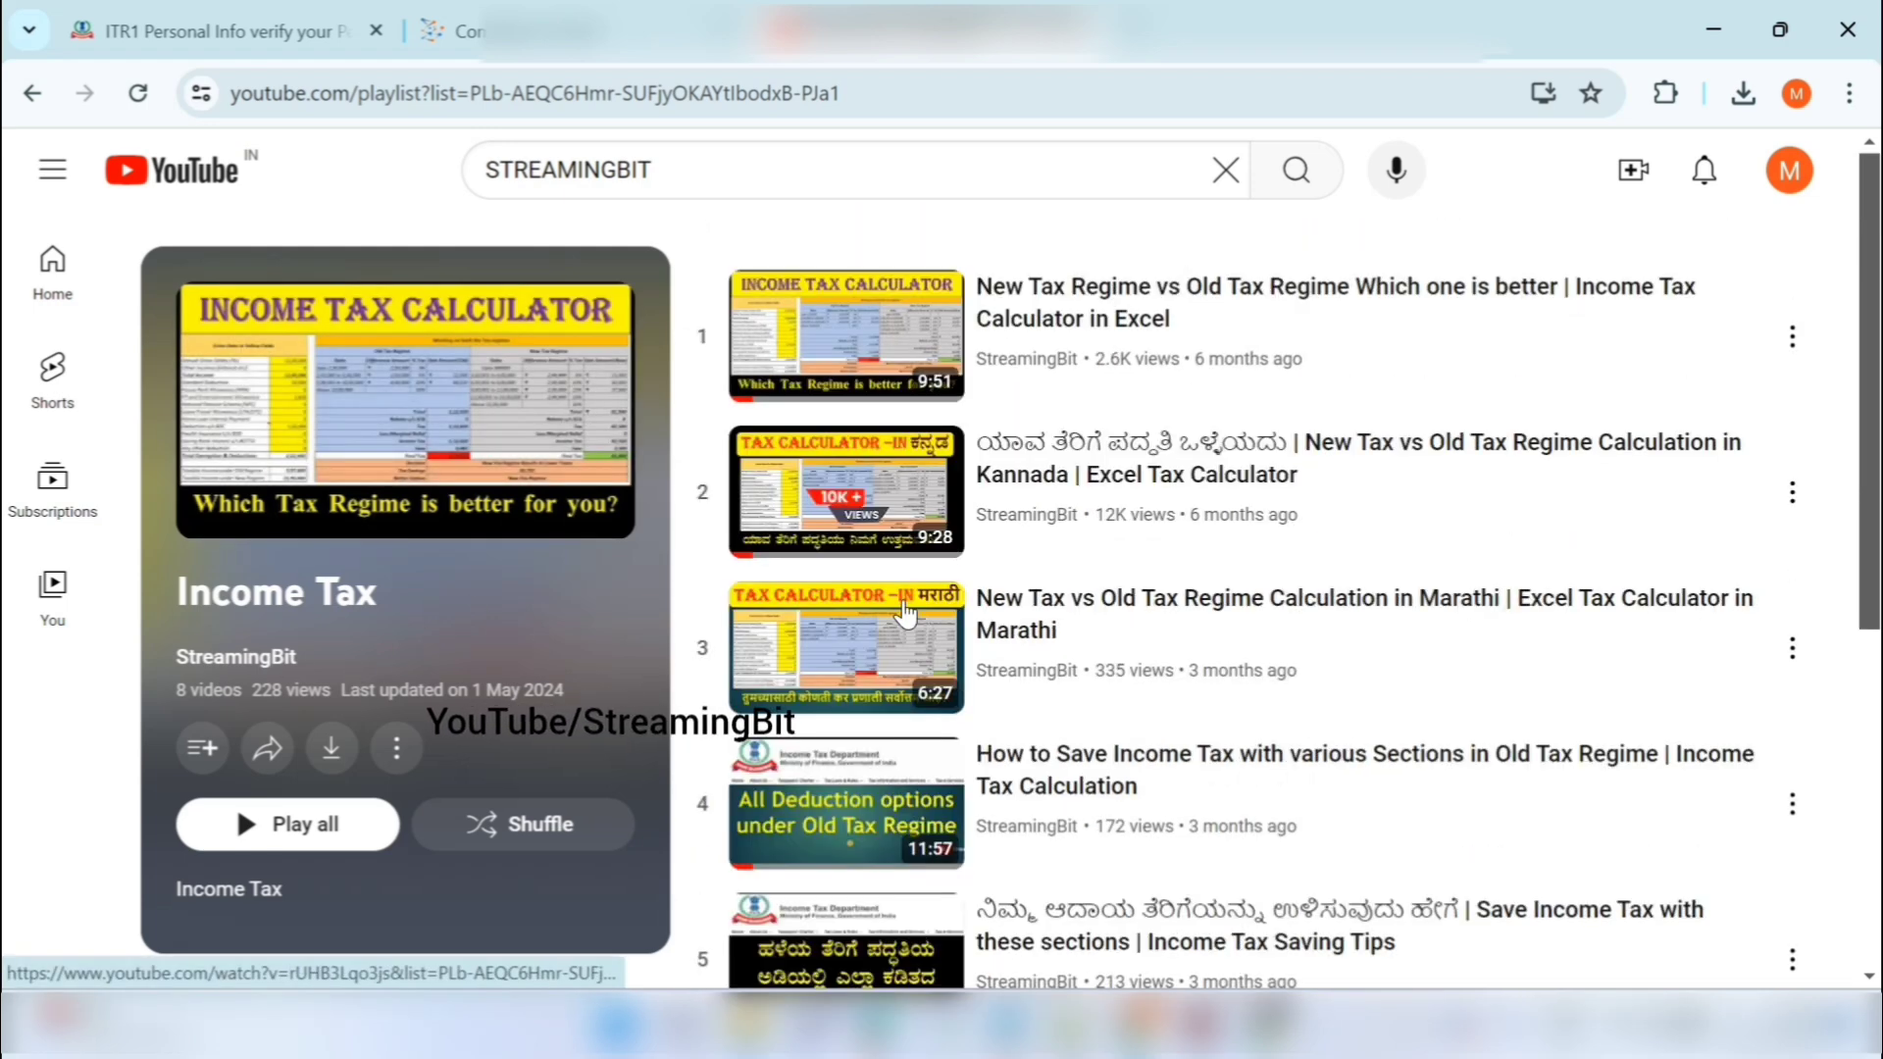
{"action": "left_click", "coordinate": [236, 656]}
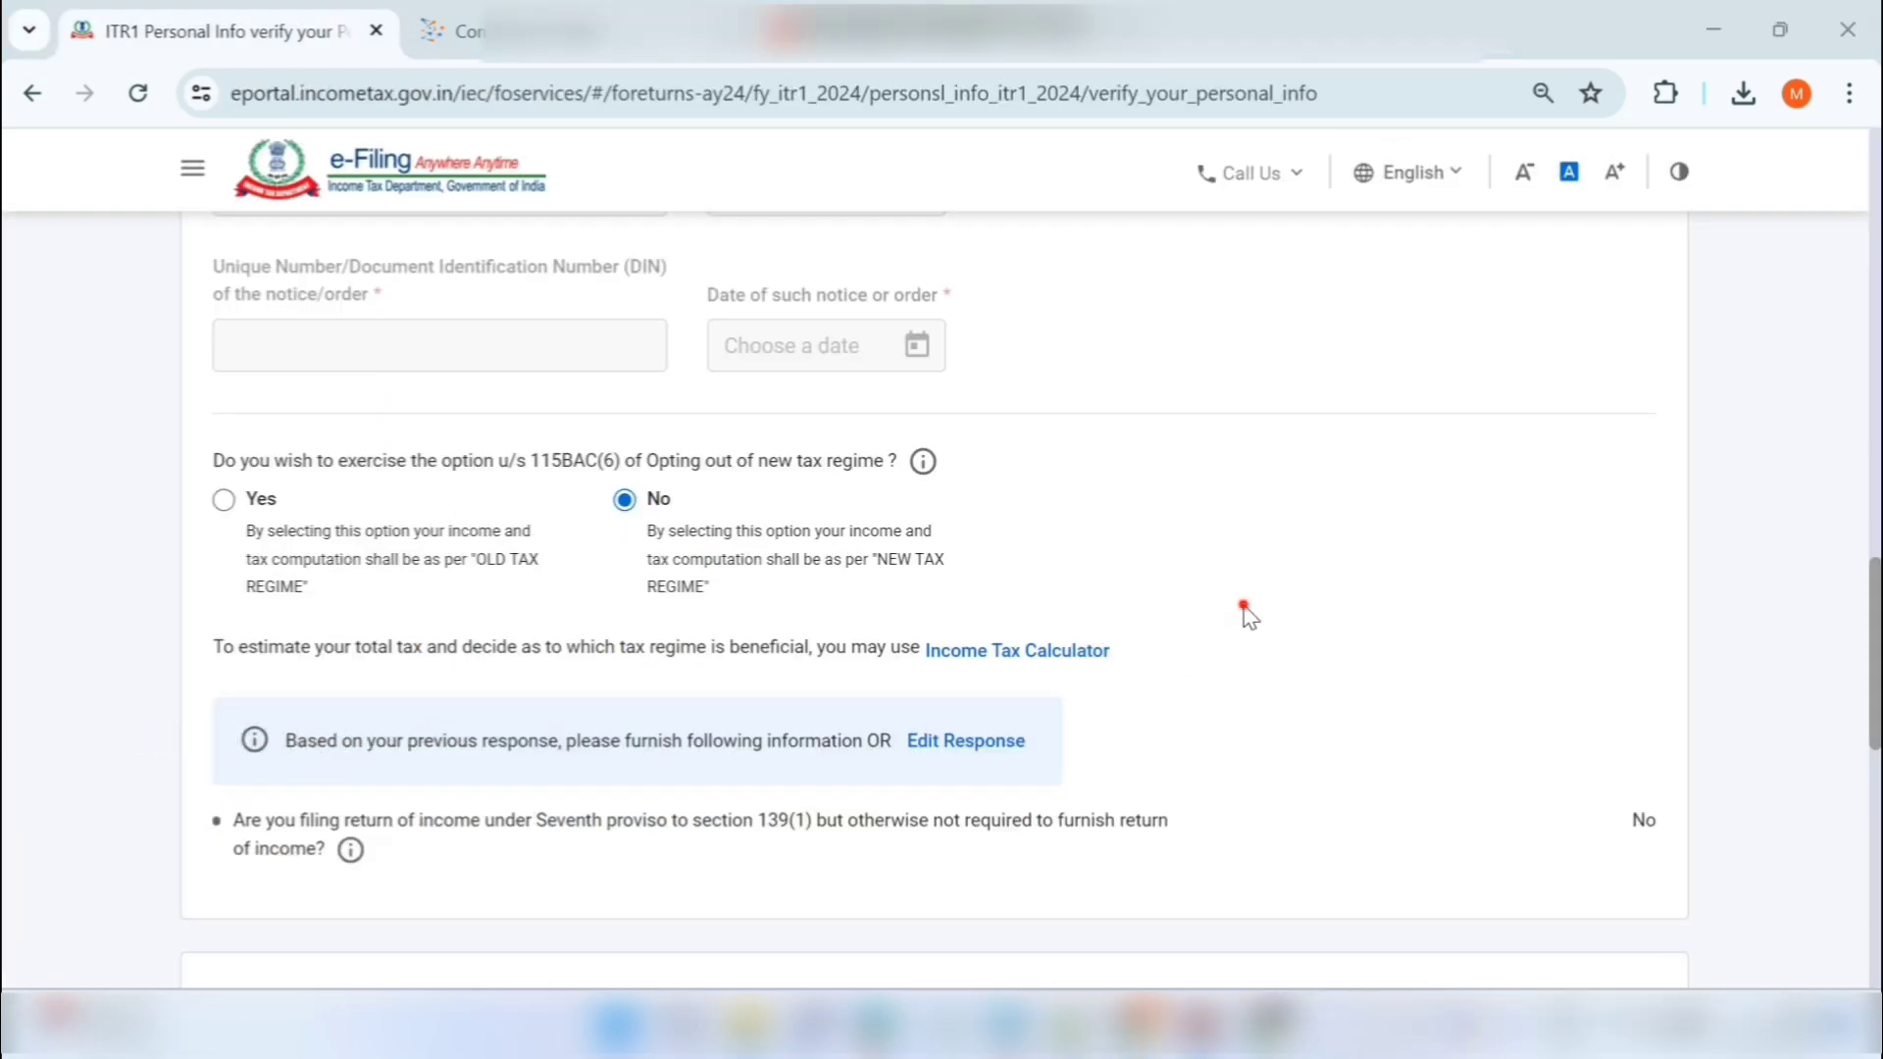
{"action": "scroll", "coordinate": [1250, 616], "scroll_direction": "down", "scroll_amount": 7}
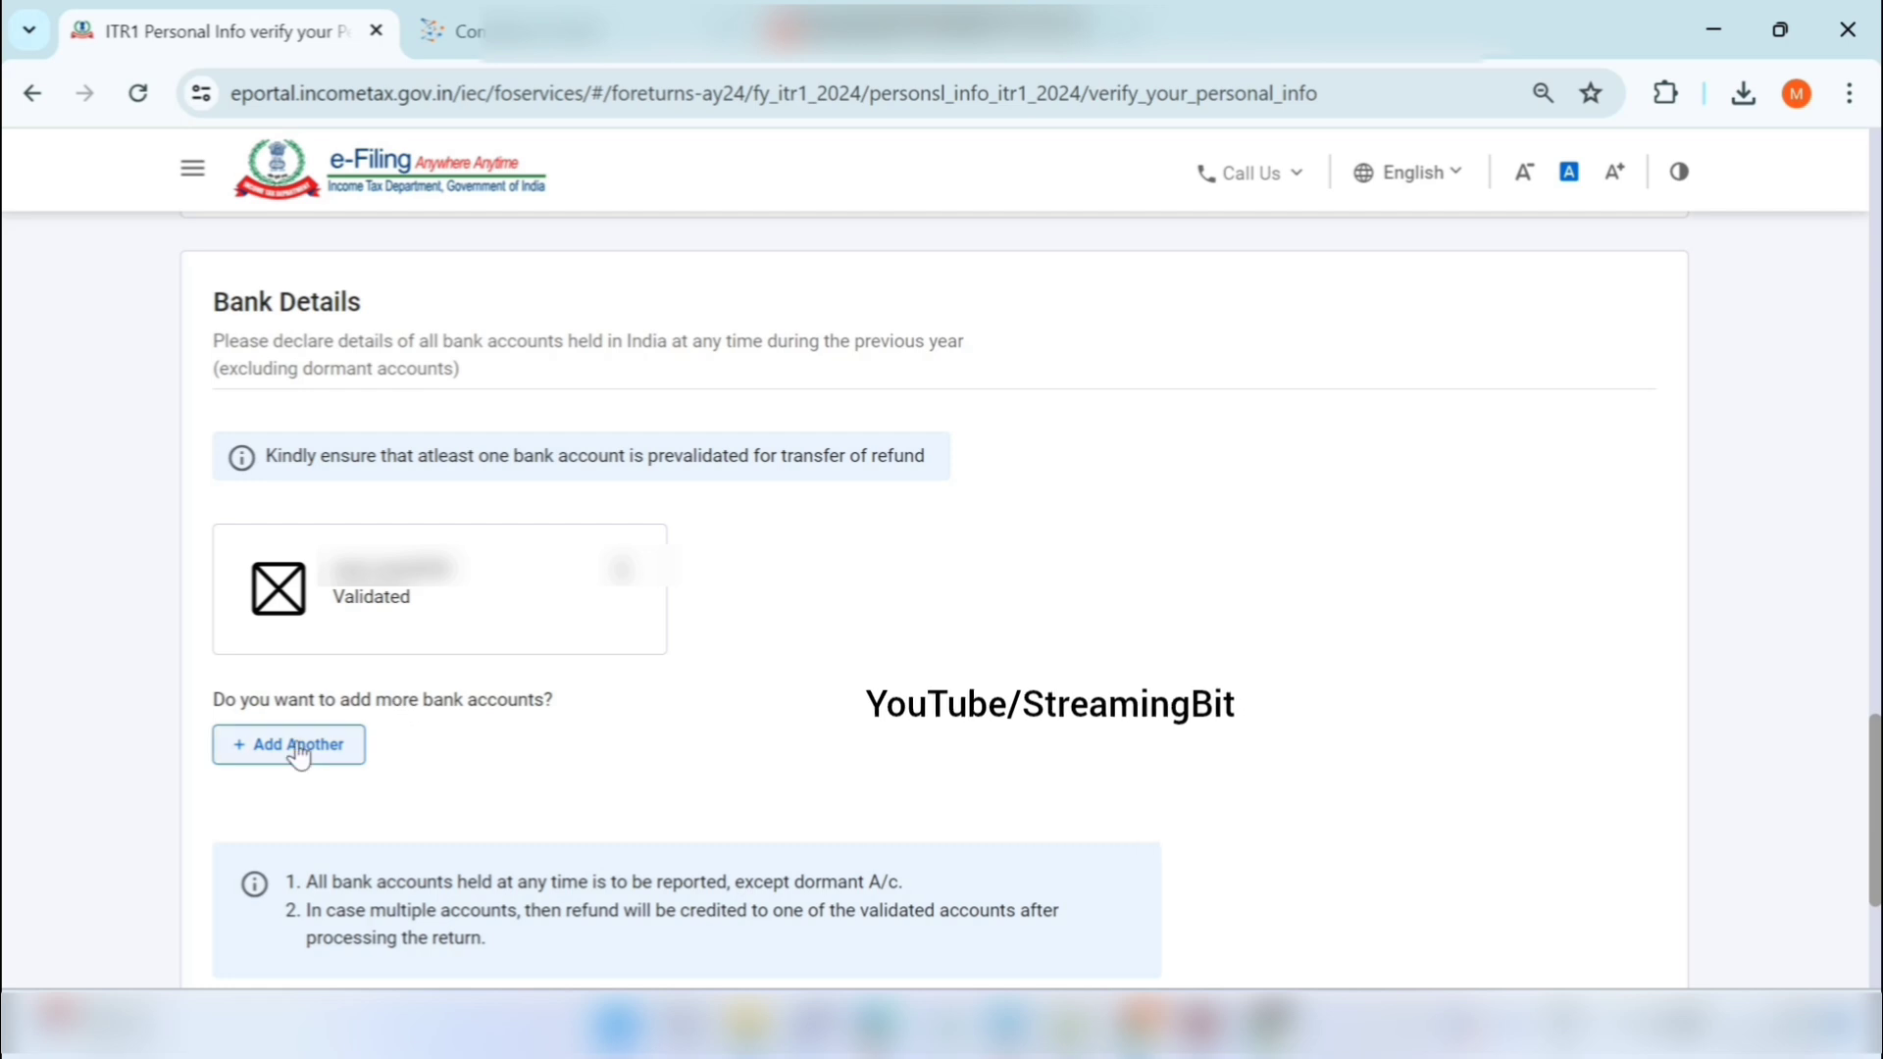
{"action": "scroll", "coordinate": [868, 886], "scroll_direction": "down", "scroll_amount": 3}
{"action": "scroll", "coordinate": [864, 883], "scroll_direction": "down", "scroll_amount": 1}
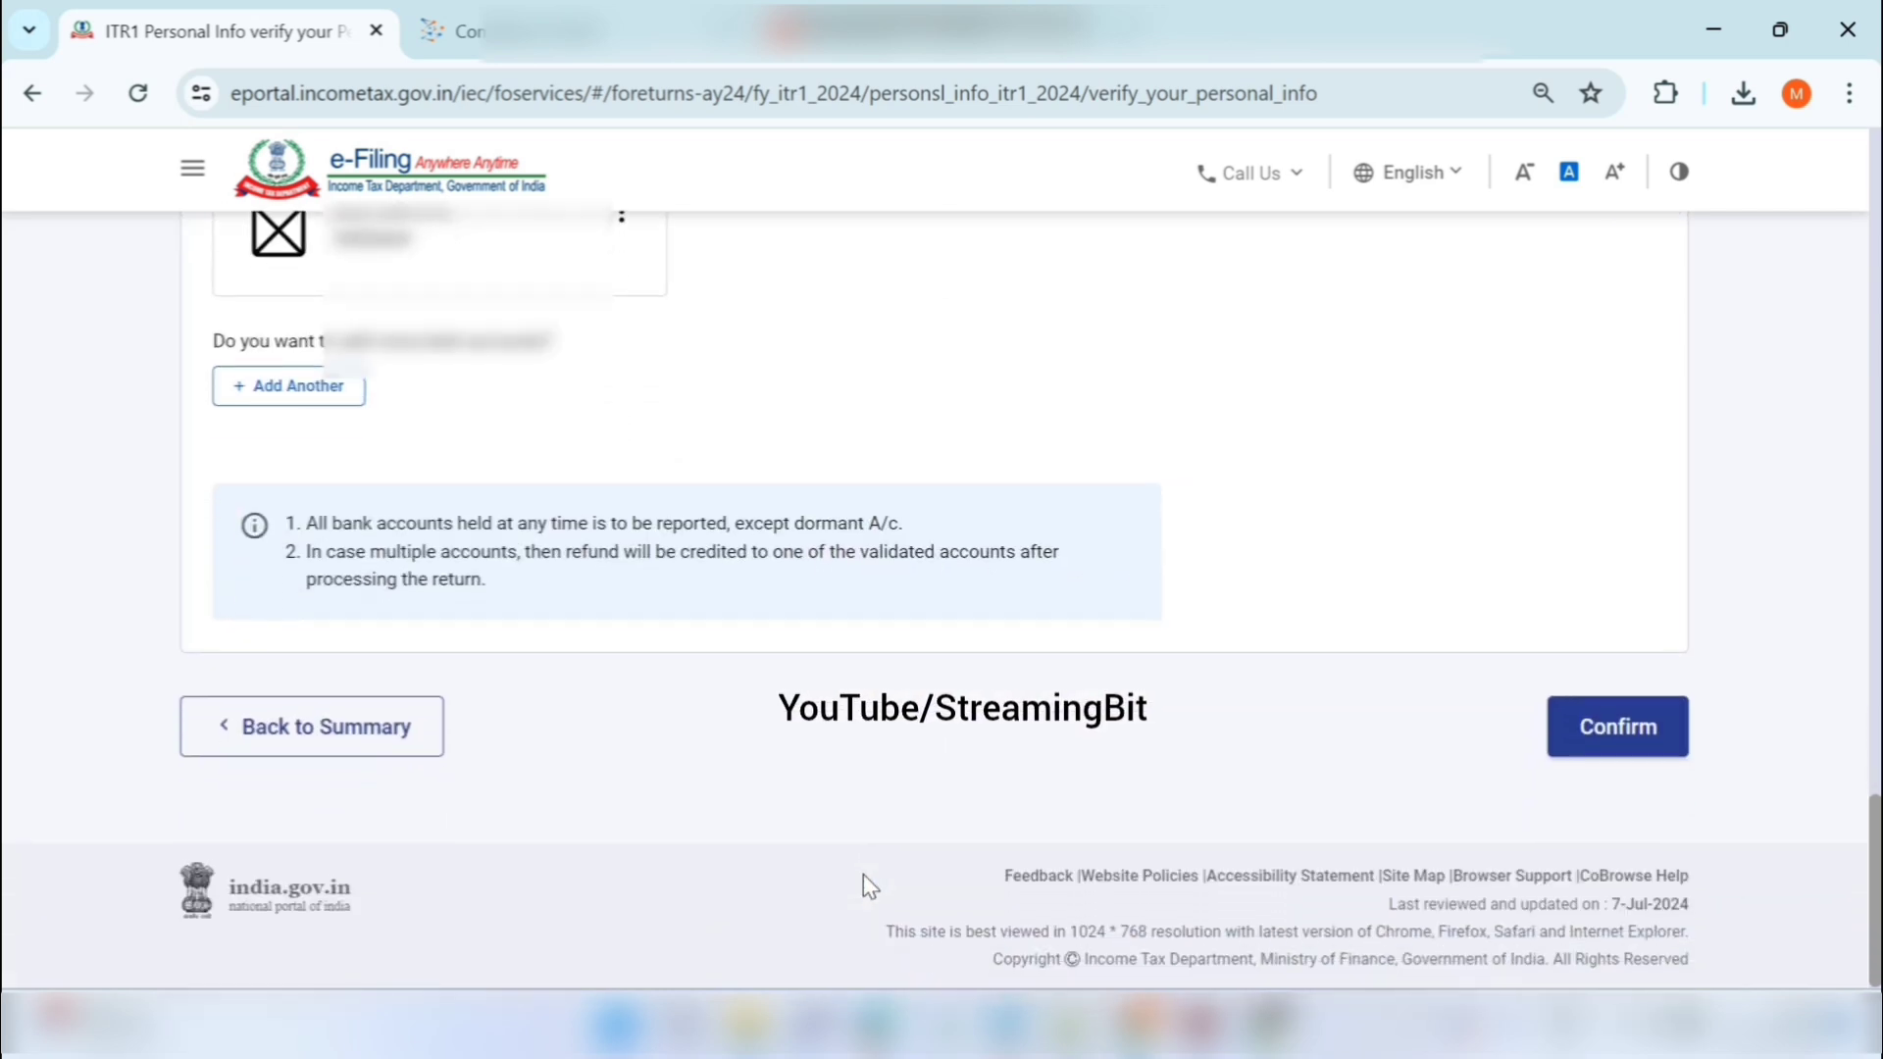
{"action": "left_click", "coordinate": [1595, 743]}
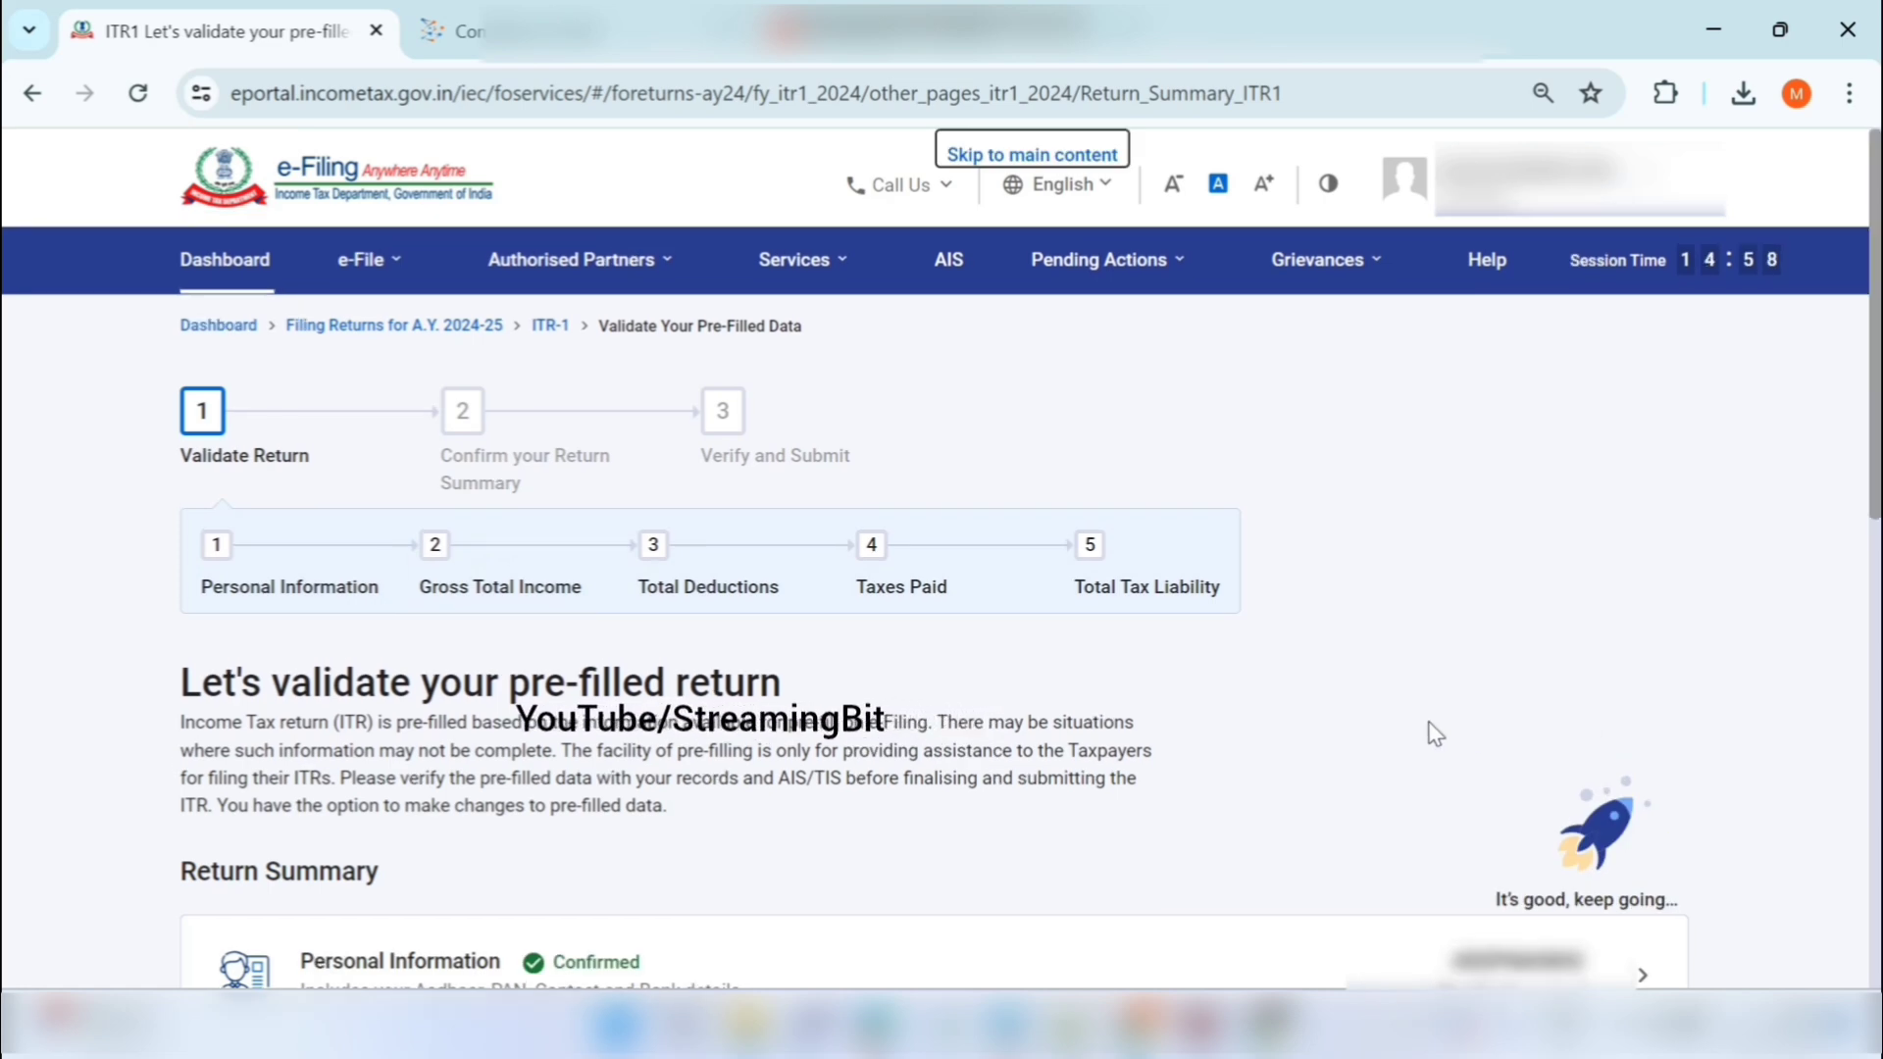
- Open Gross Total Income from the Return Summary, read the salary exemption questions and skip them
{"action": "scroll", "coordinate": [1316, 727], "scroll_direction": "down", "scroll_amount": 6}
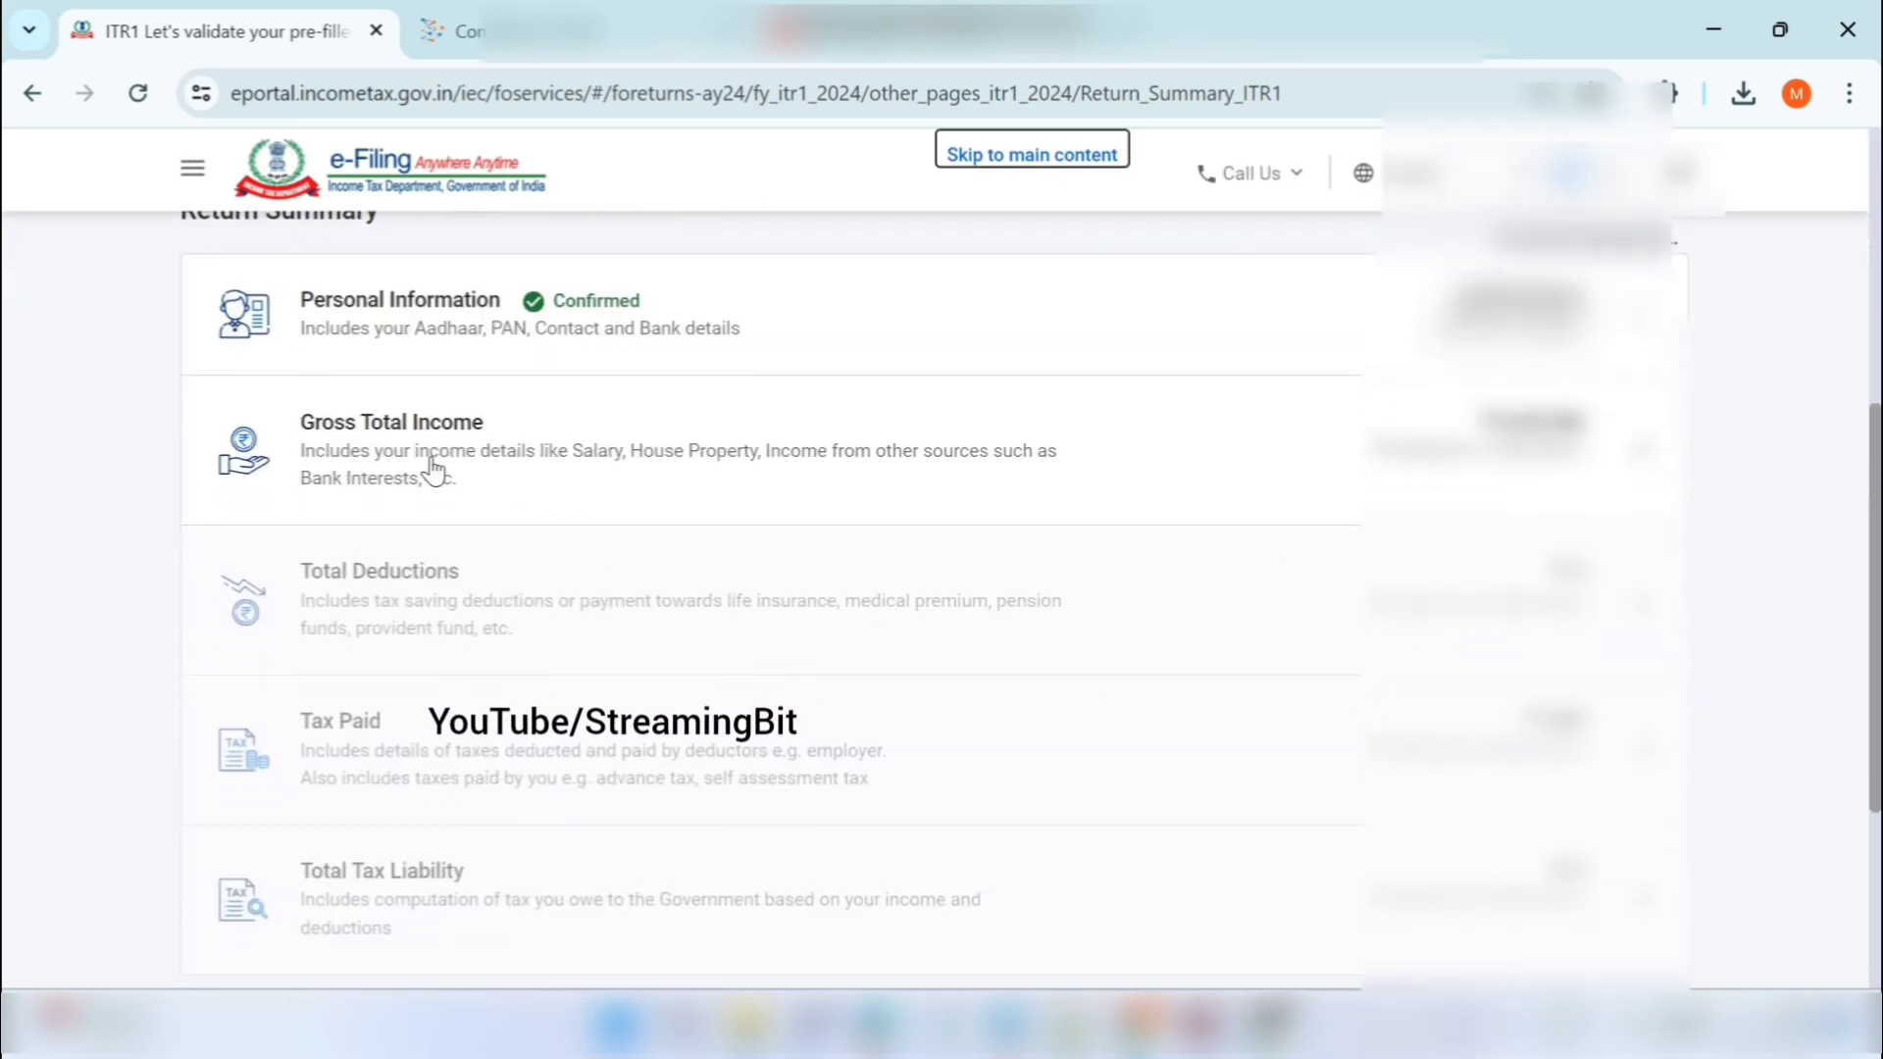
{"action": "left_click", "coordinate": [1103, 446]}
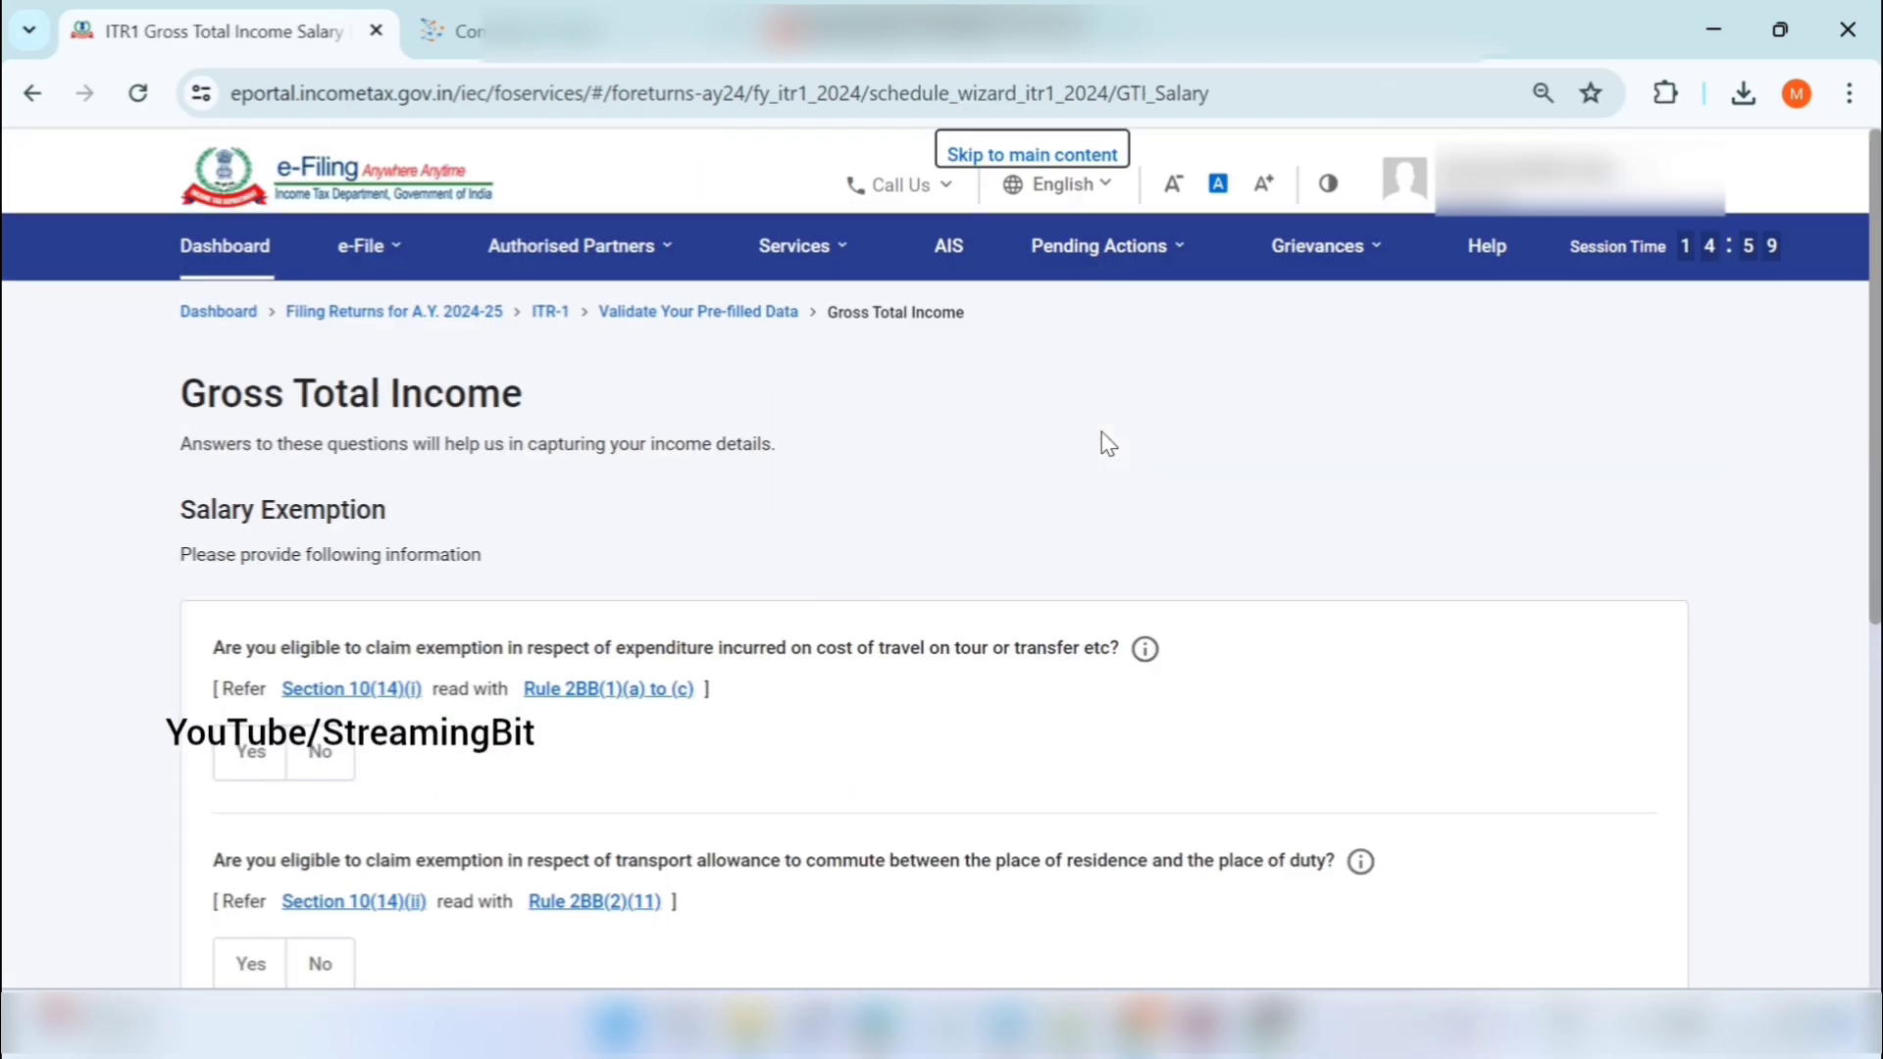
{"action": "scroll", "coordinate": [1103, 446], "scroll_direction": "down", "scroll_amount": 2}
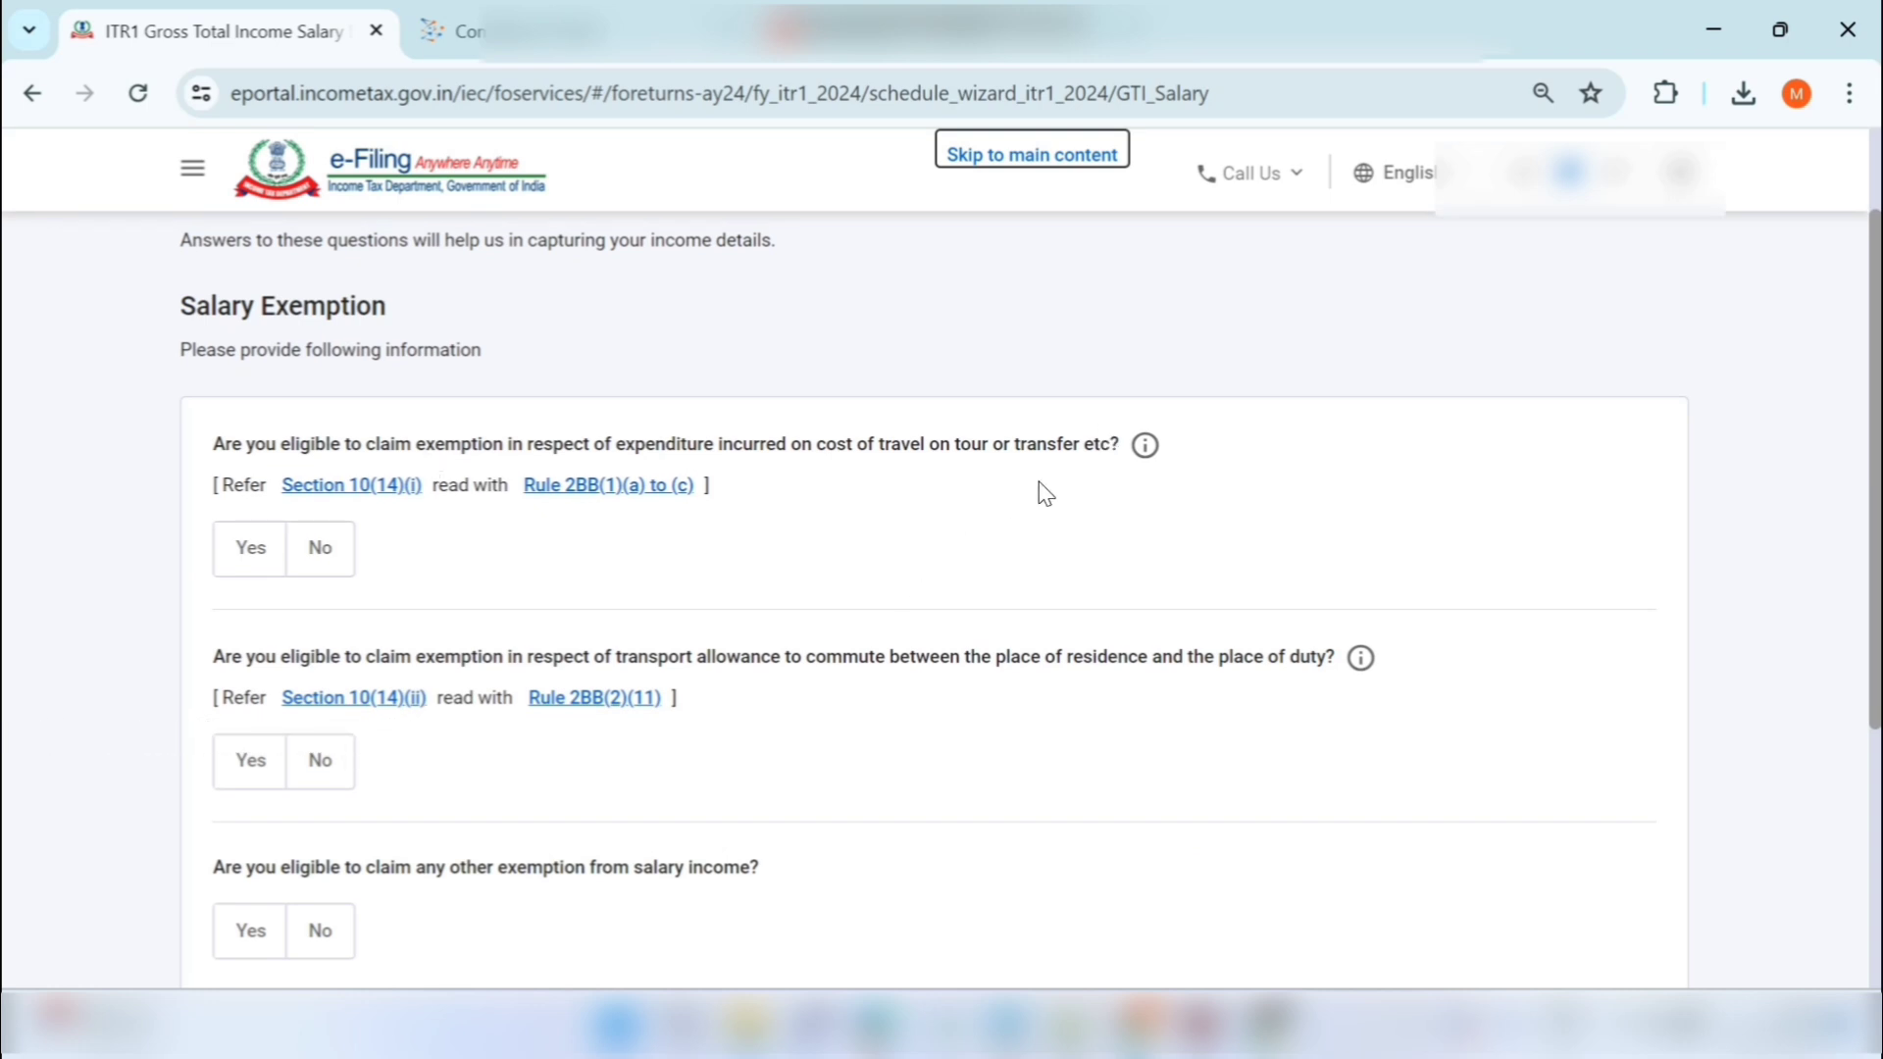
{"action": "scroll", "coordinate": [1116, 521], "scroll_direction": "down", "scroll_amount": 2}
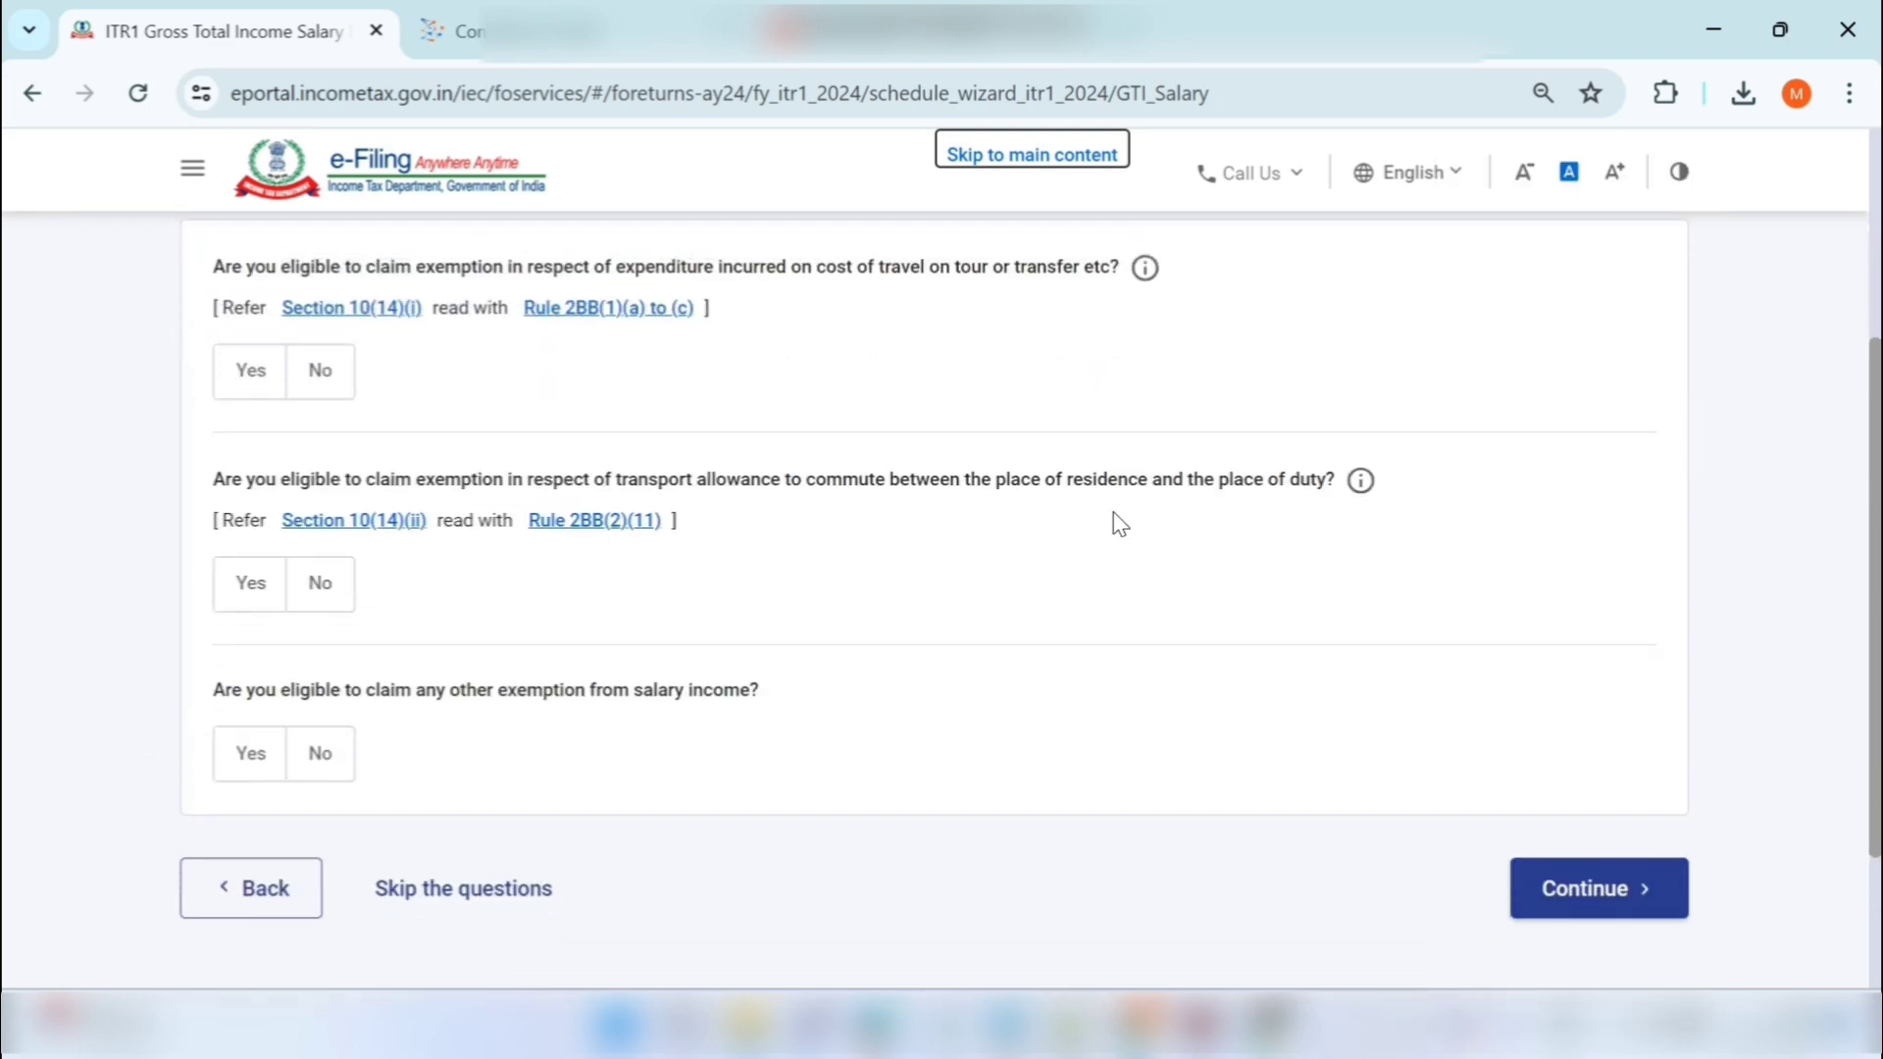
{"action": "scroll", "coordinate": [1118, 522], "scroll_direction": "up", "scroll_amount": 1}
{"action": "scroll", "coordinate": [1118, 523], "scroll_direction": "down", "scroll_amount": 2}
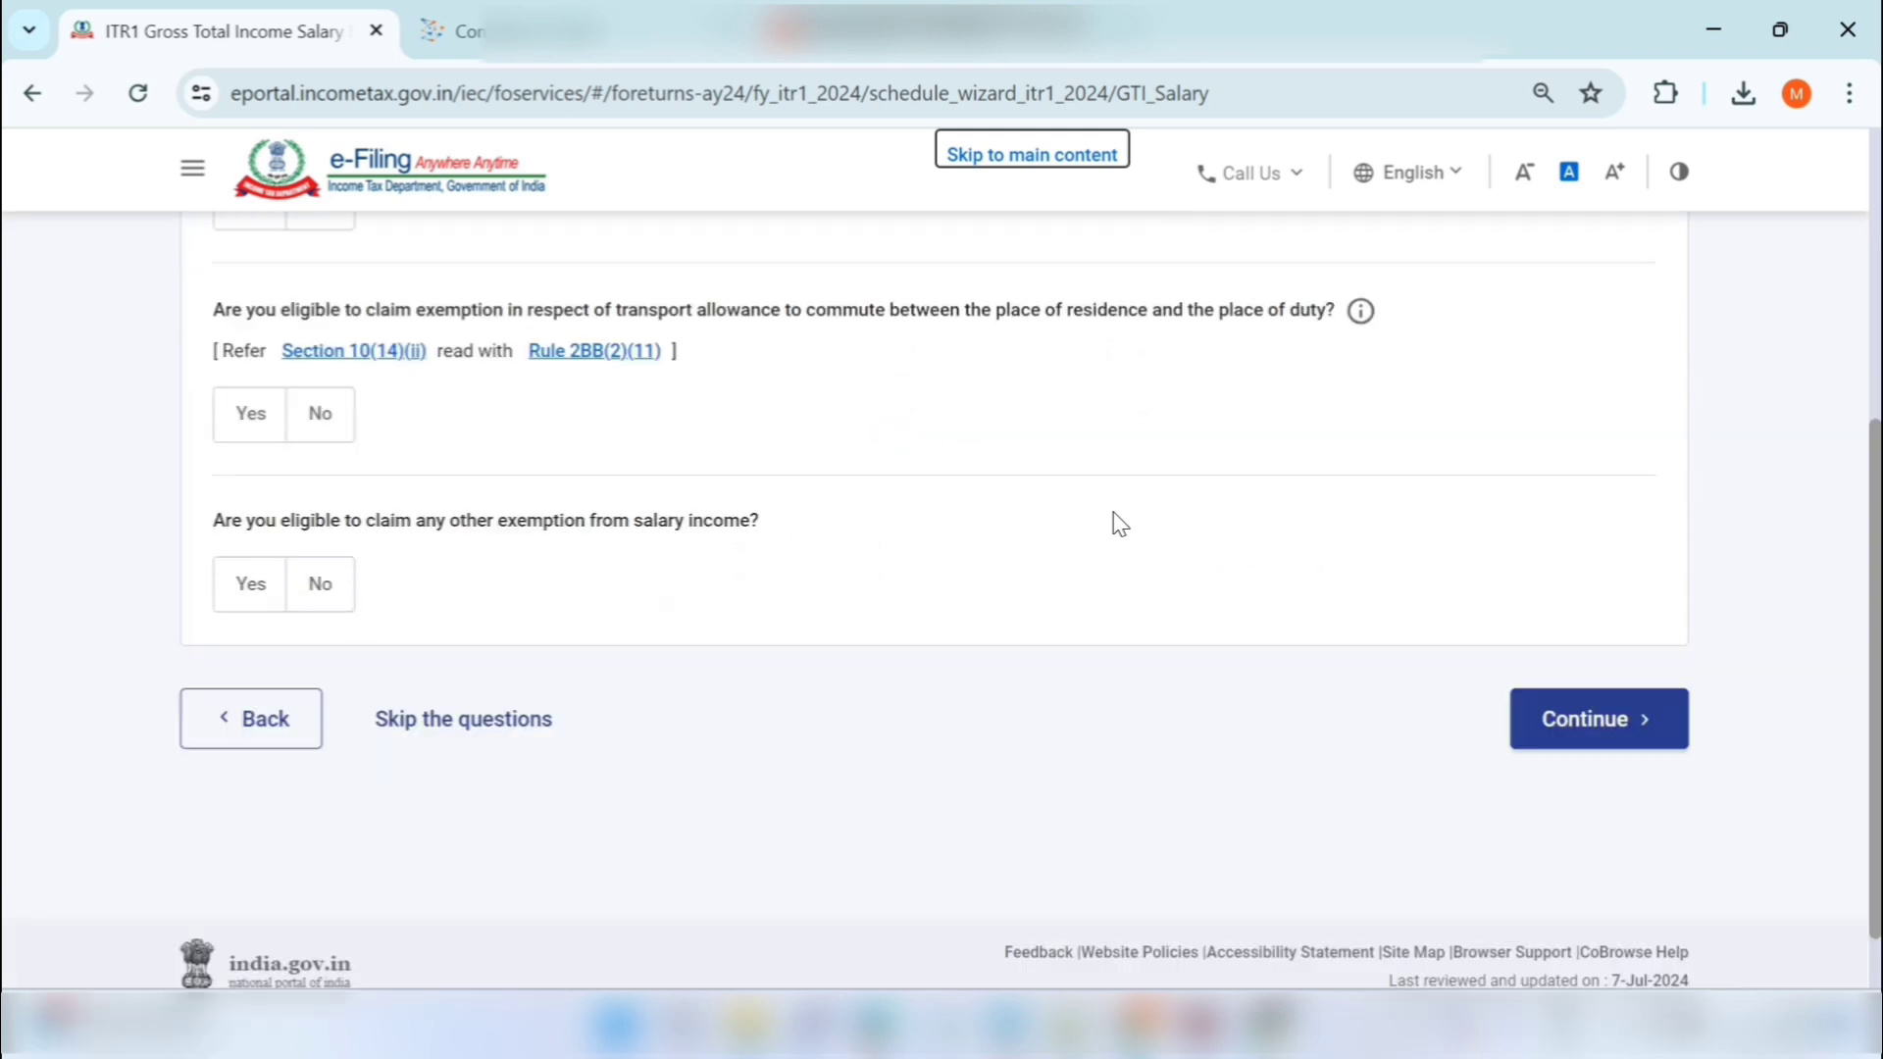
{"action": "scroll", "coordinate": [1119, 522], "scroll_direction": "up", "scroll_amount": 3}
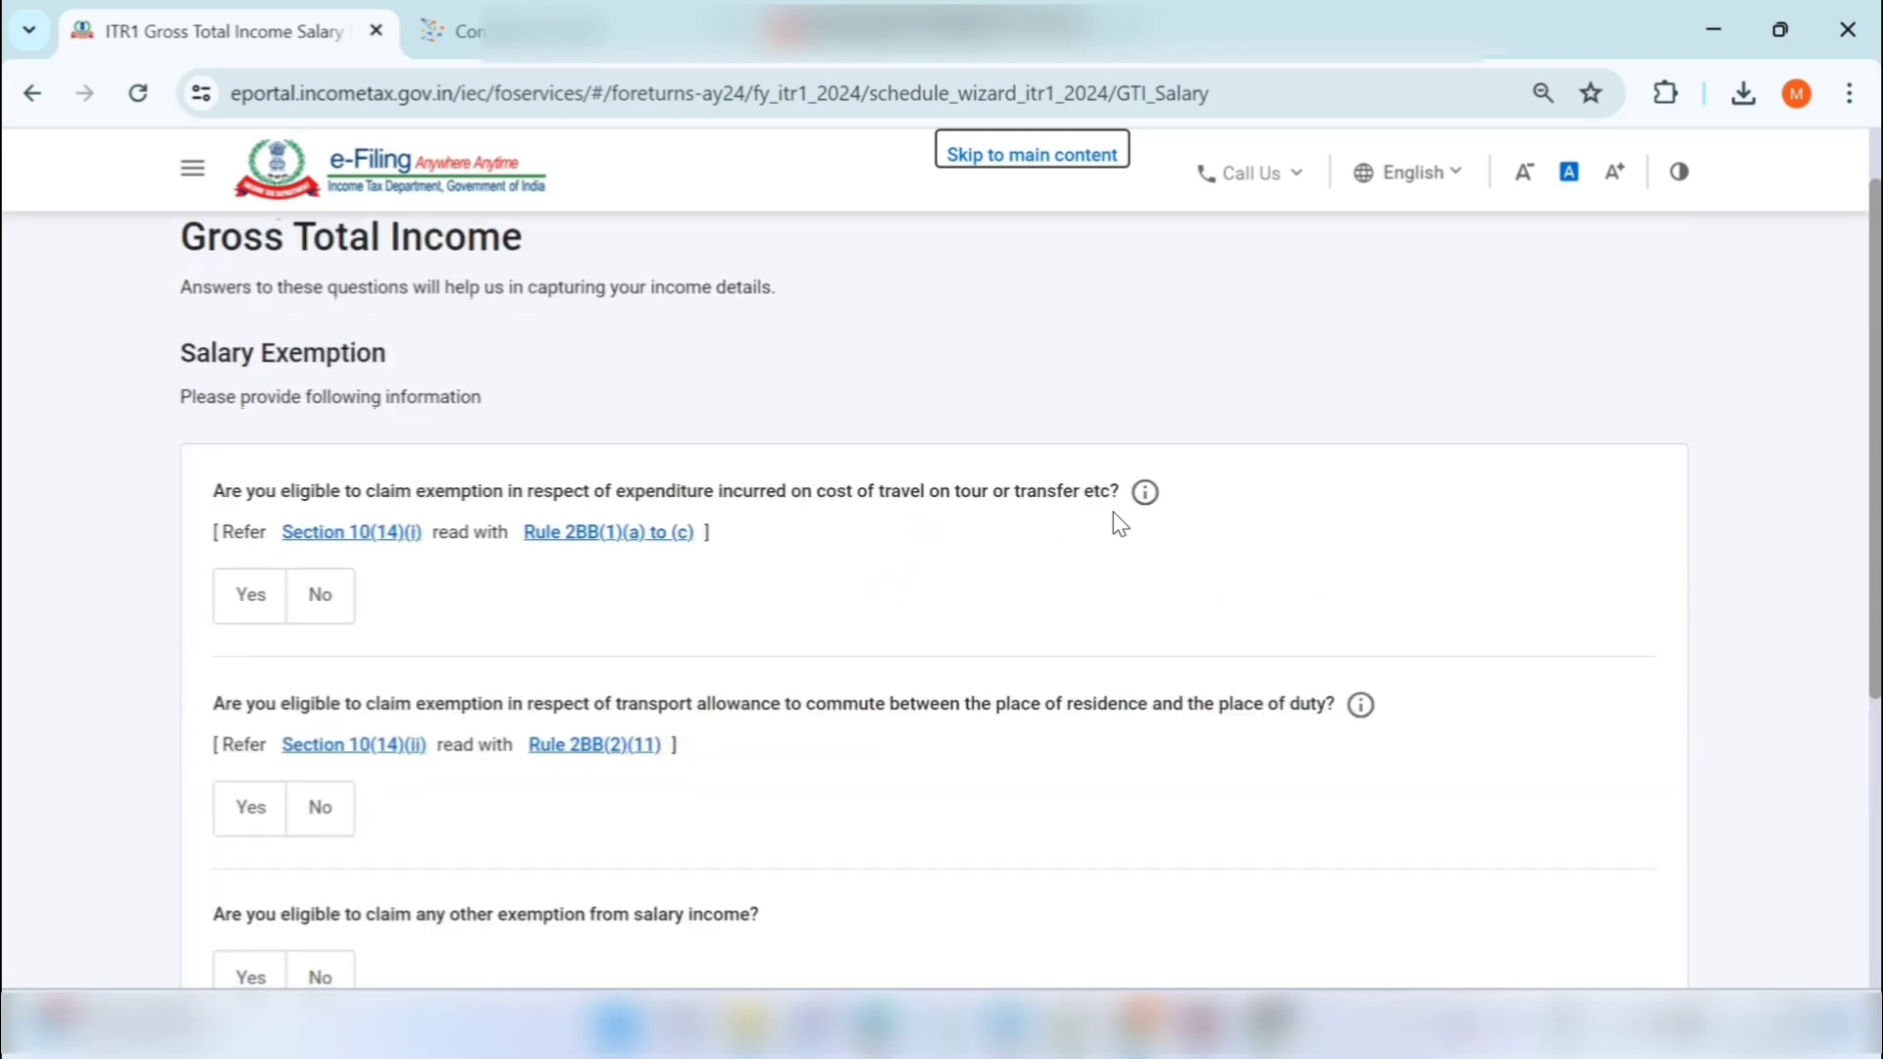
{"action": "scroll", "coordinate": [1119, 522], "scroll_direction": "down", "scroll_amount": 2}
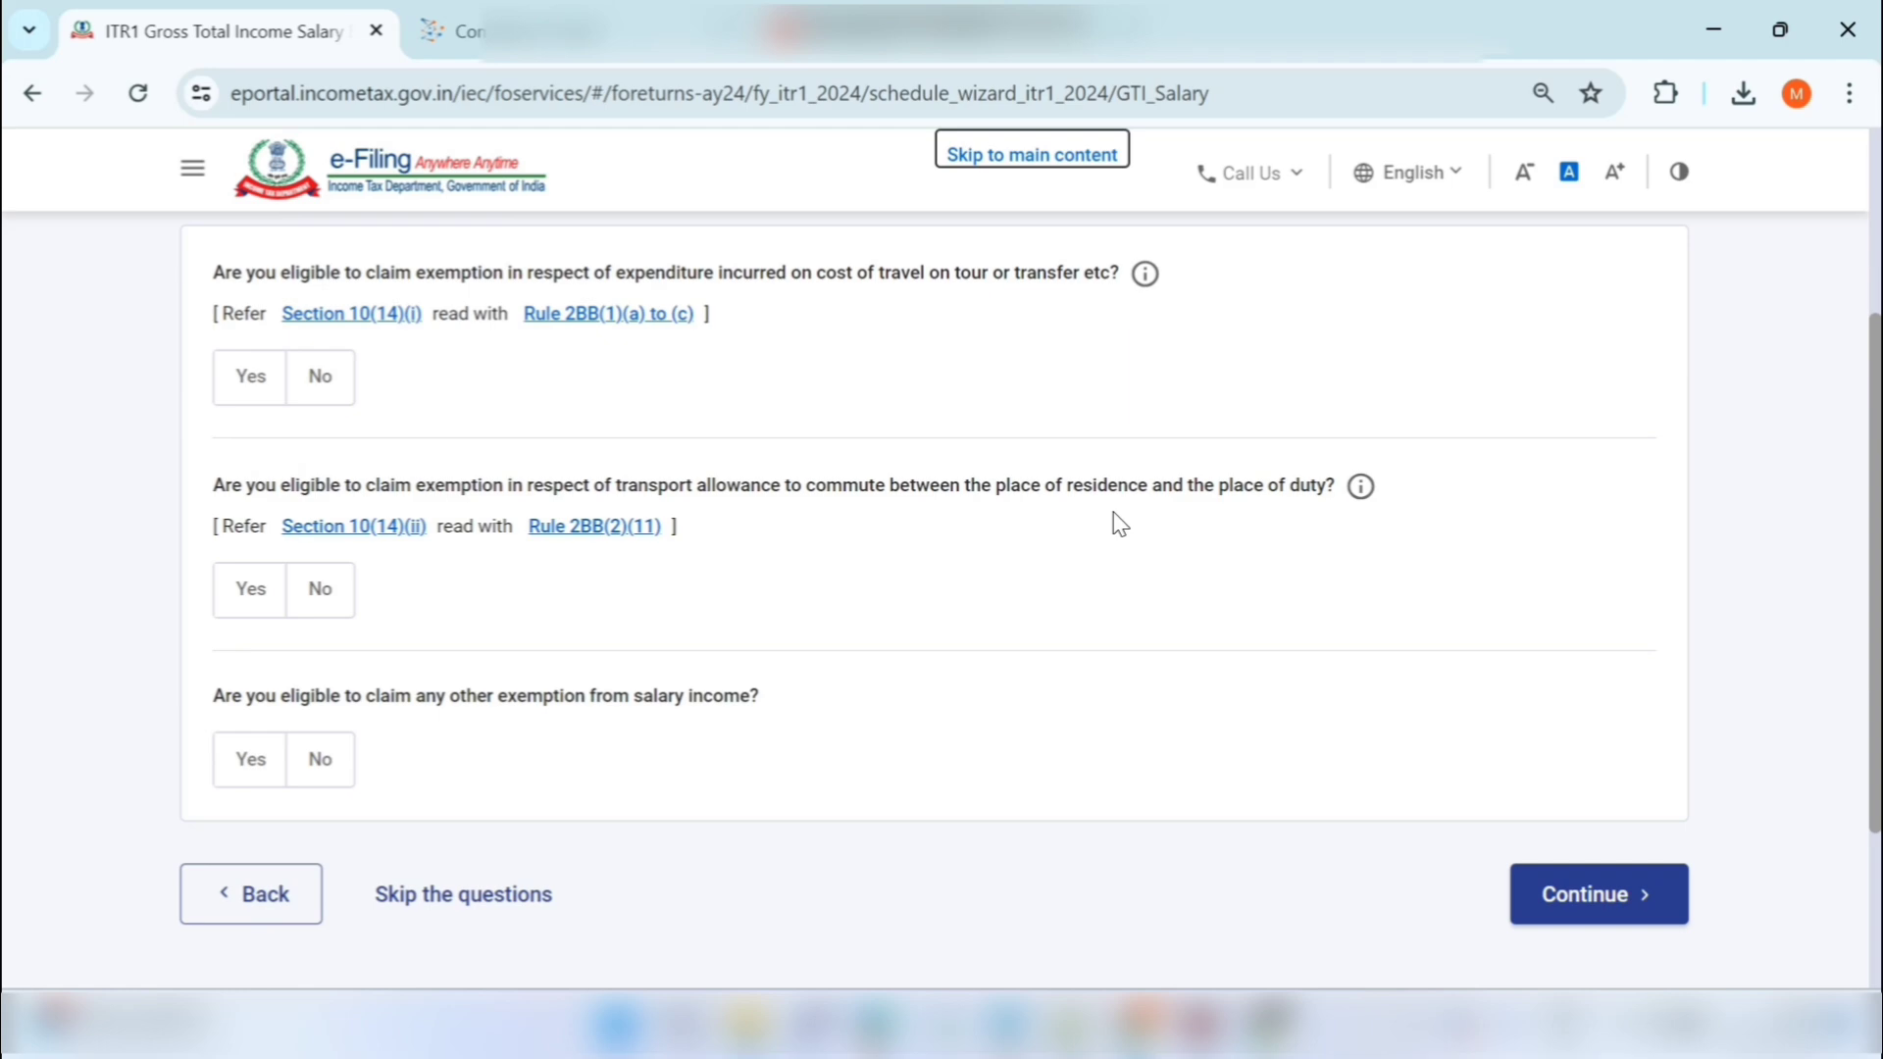
{"action": "left_click", "coordinate": [451, 896]}
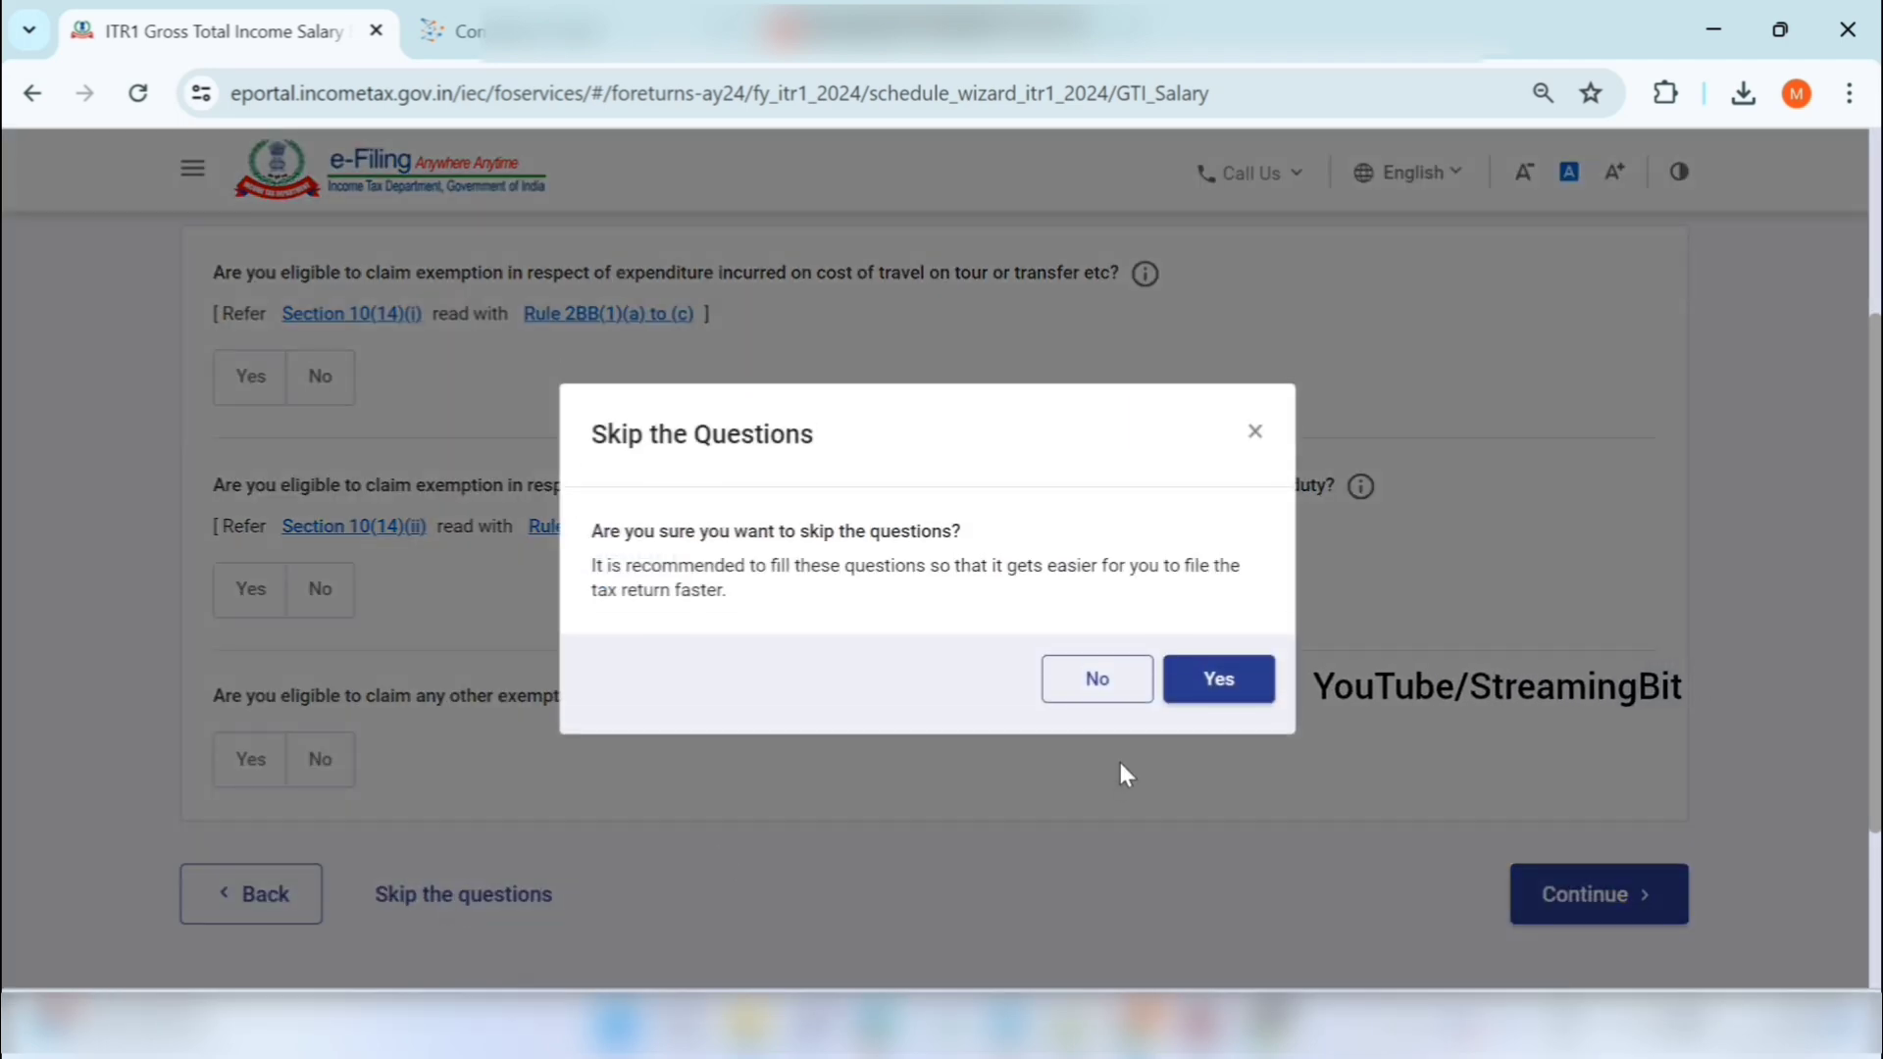
{"action": "left_click", "coordinate": [1215, 677]}
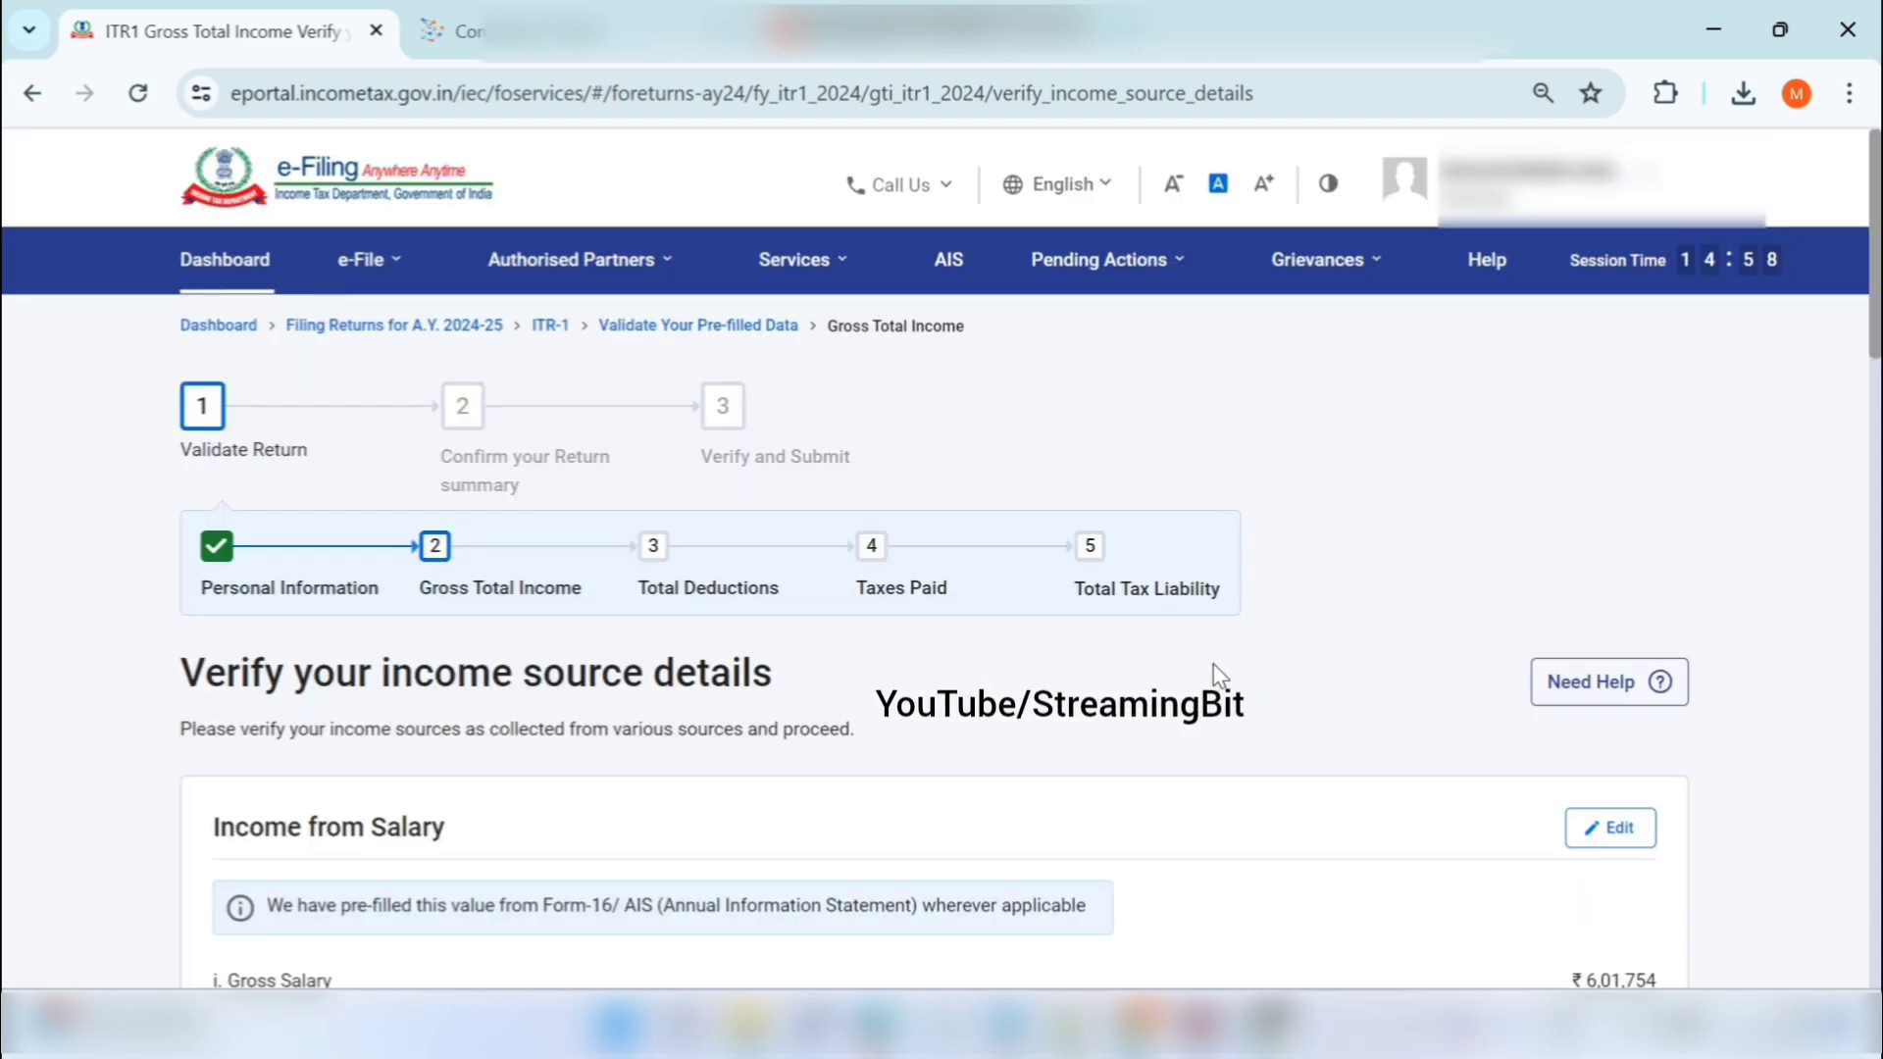
- Compare the pre-filled gross salary under Income from Salary with the section 17(1) salary in the Form 16 Part B PDF
{"action": "scroll", "coordinate": [1219, 675], "scroll_direction": "down", "scroll_amount": 3}
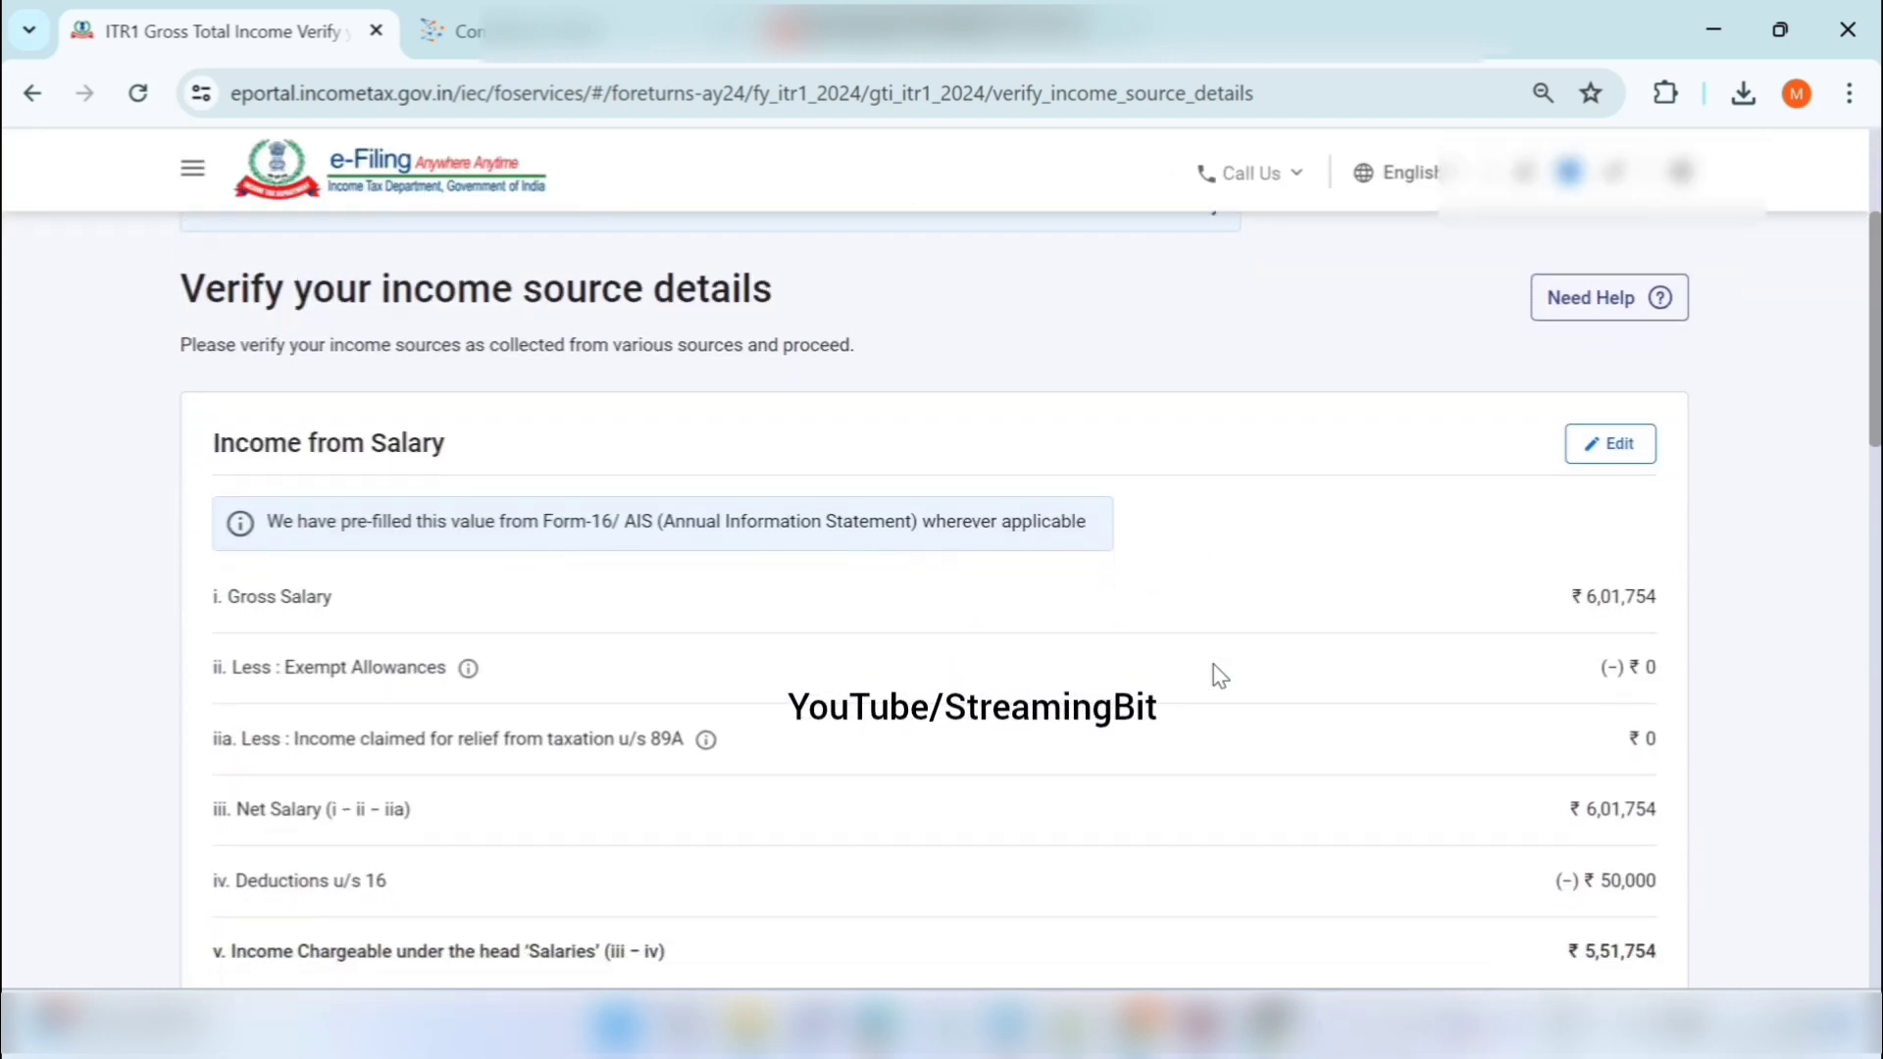
{"action": "scroll", "coordinate": [1217, 674], "scroll_direction": "down", "scroll_amount": 1}
{"action": "scroll", "coordinate": [1215, 673], "scroll_direction": "up", "scroll_amount": 1}
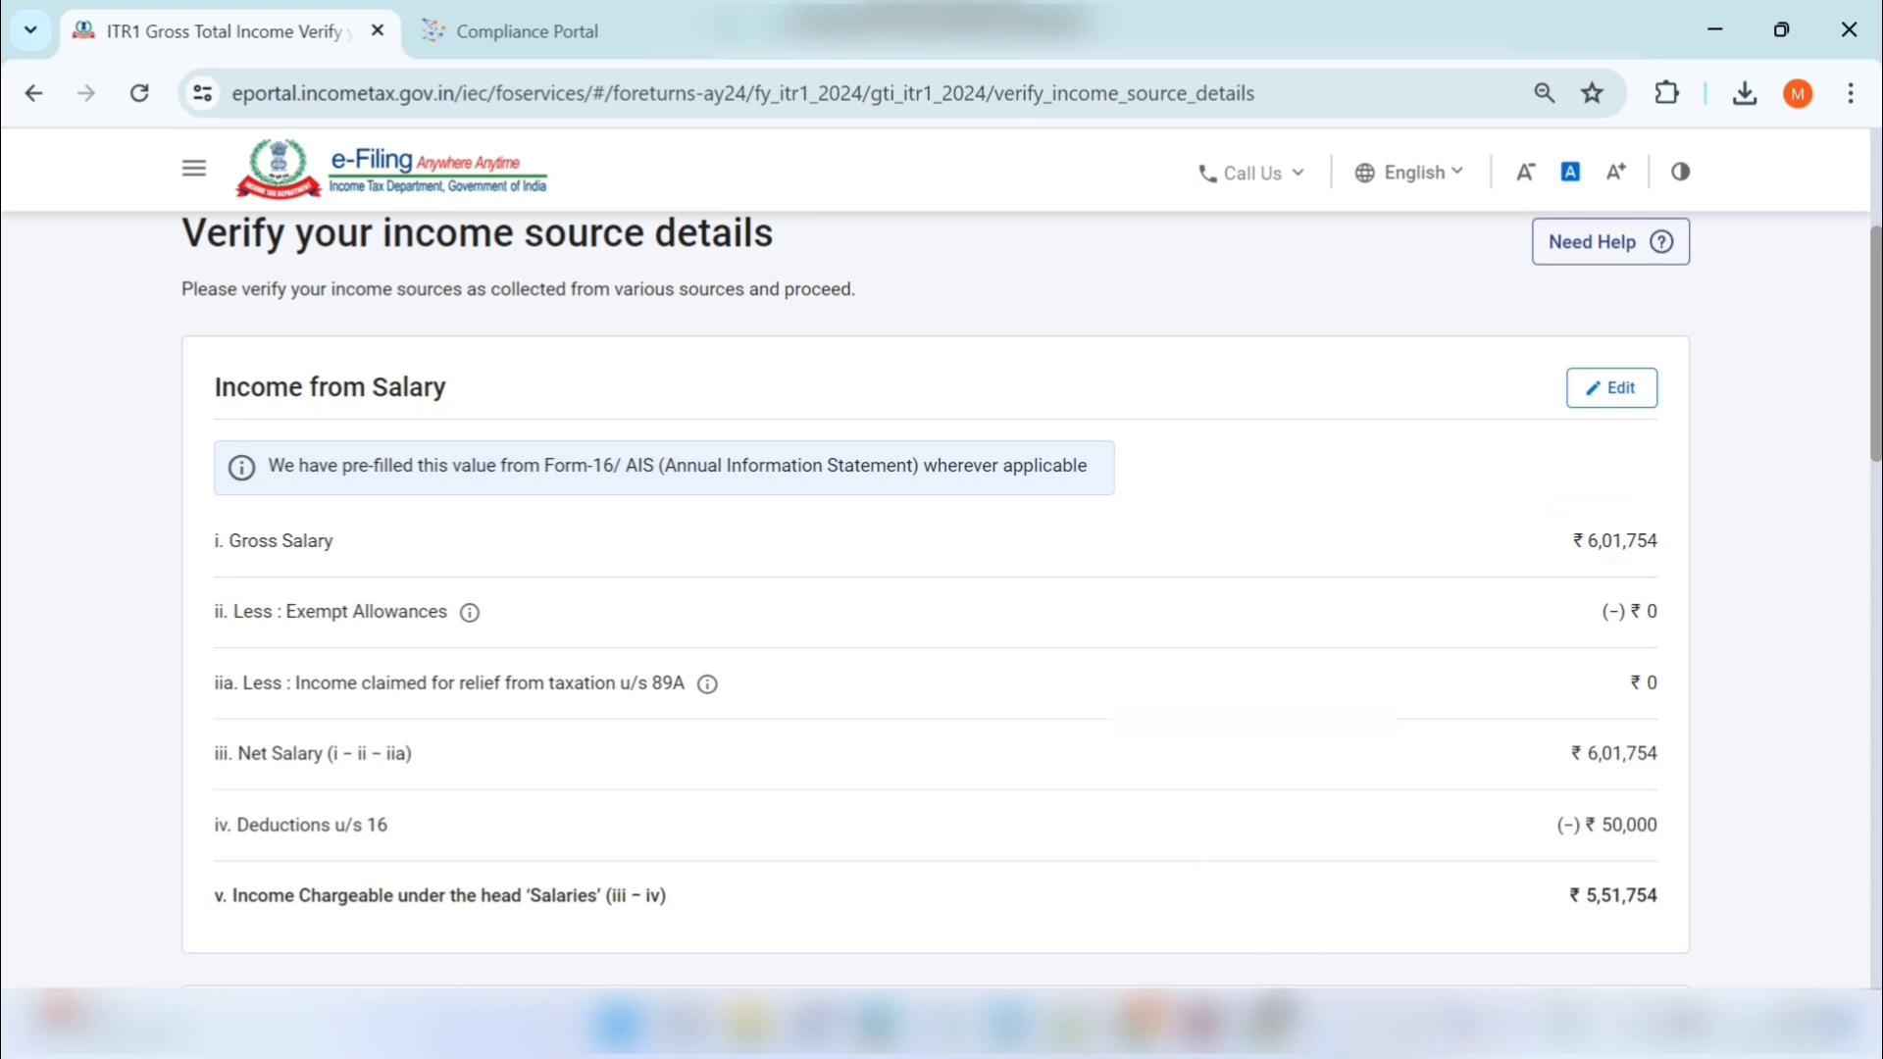
{"action": "left_click", "coordinate": [1276, 915]}
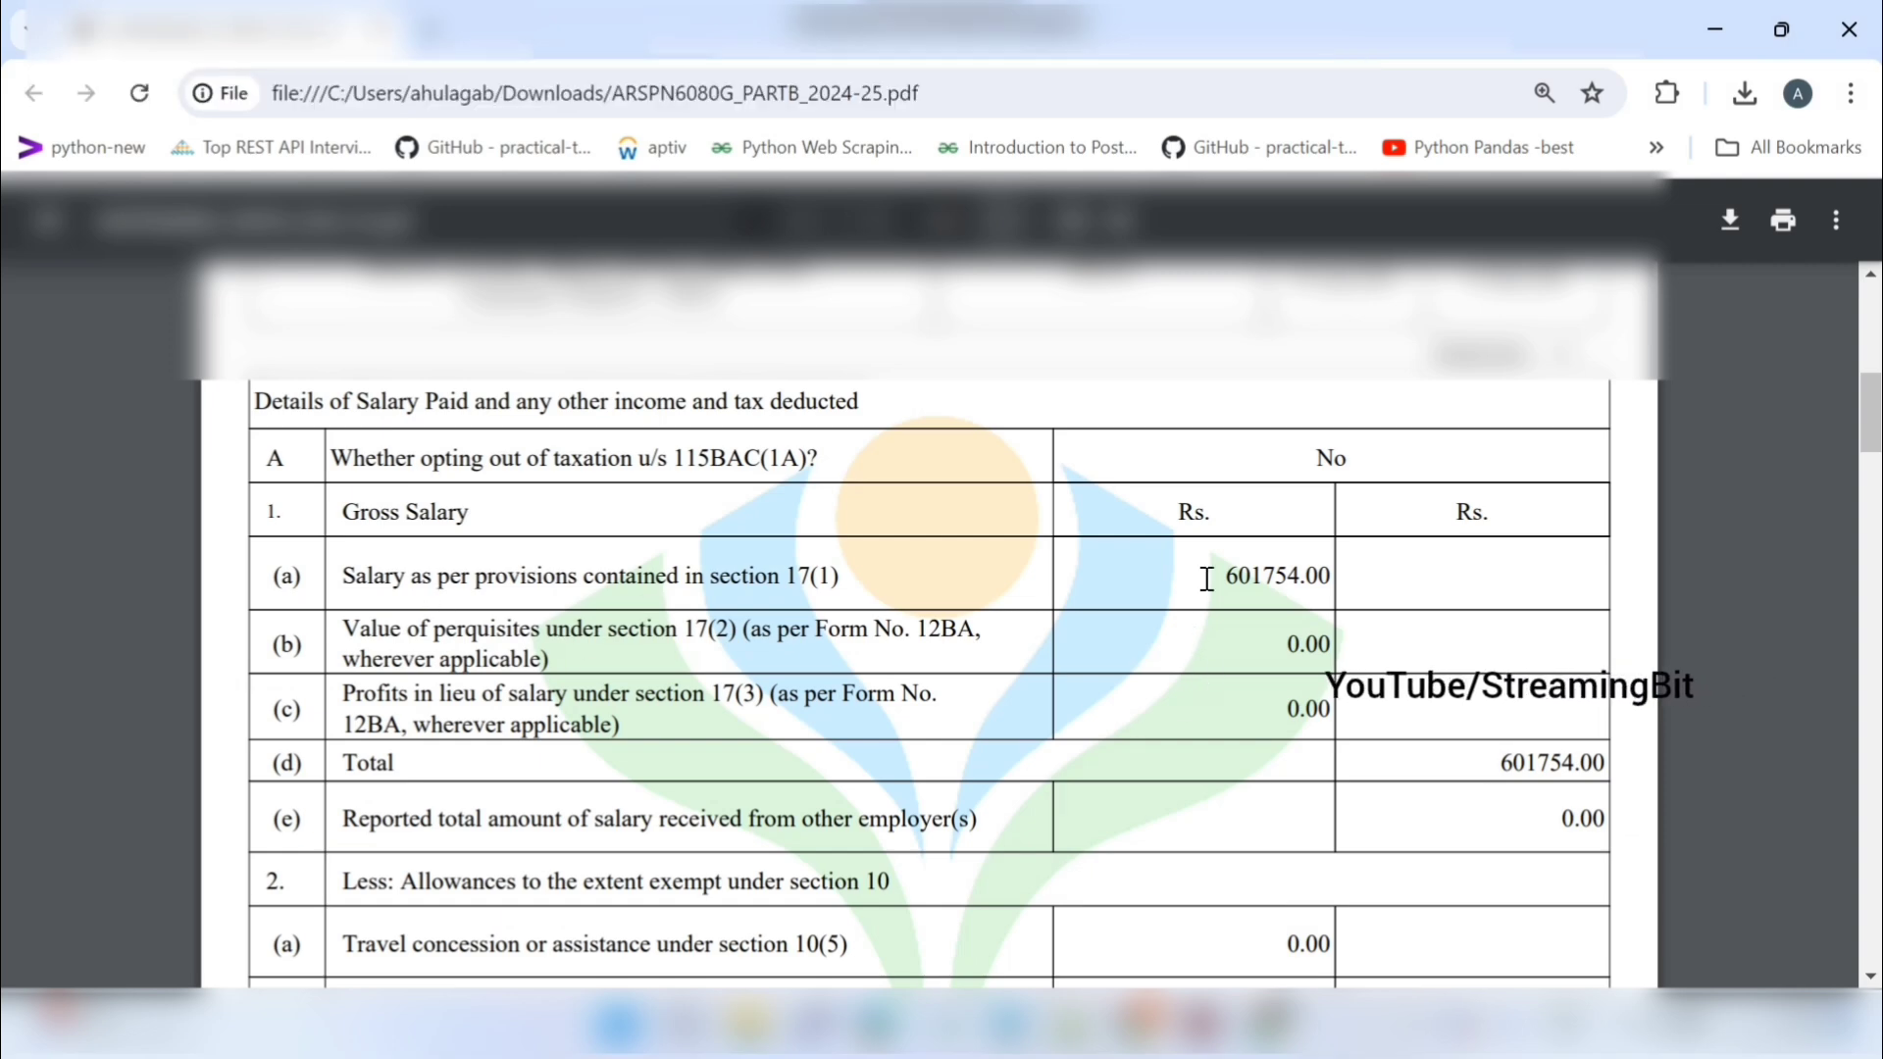
{"action": "left_click_drag", "start_coordinate": [1220, 580], "coordinate": [1302, 583]}
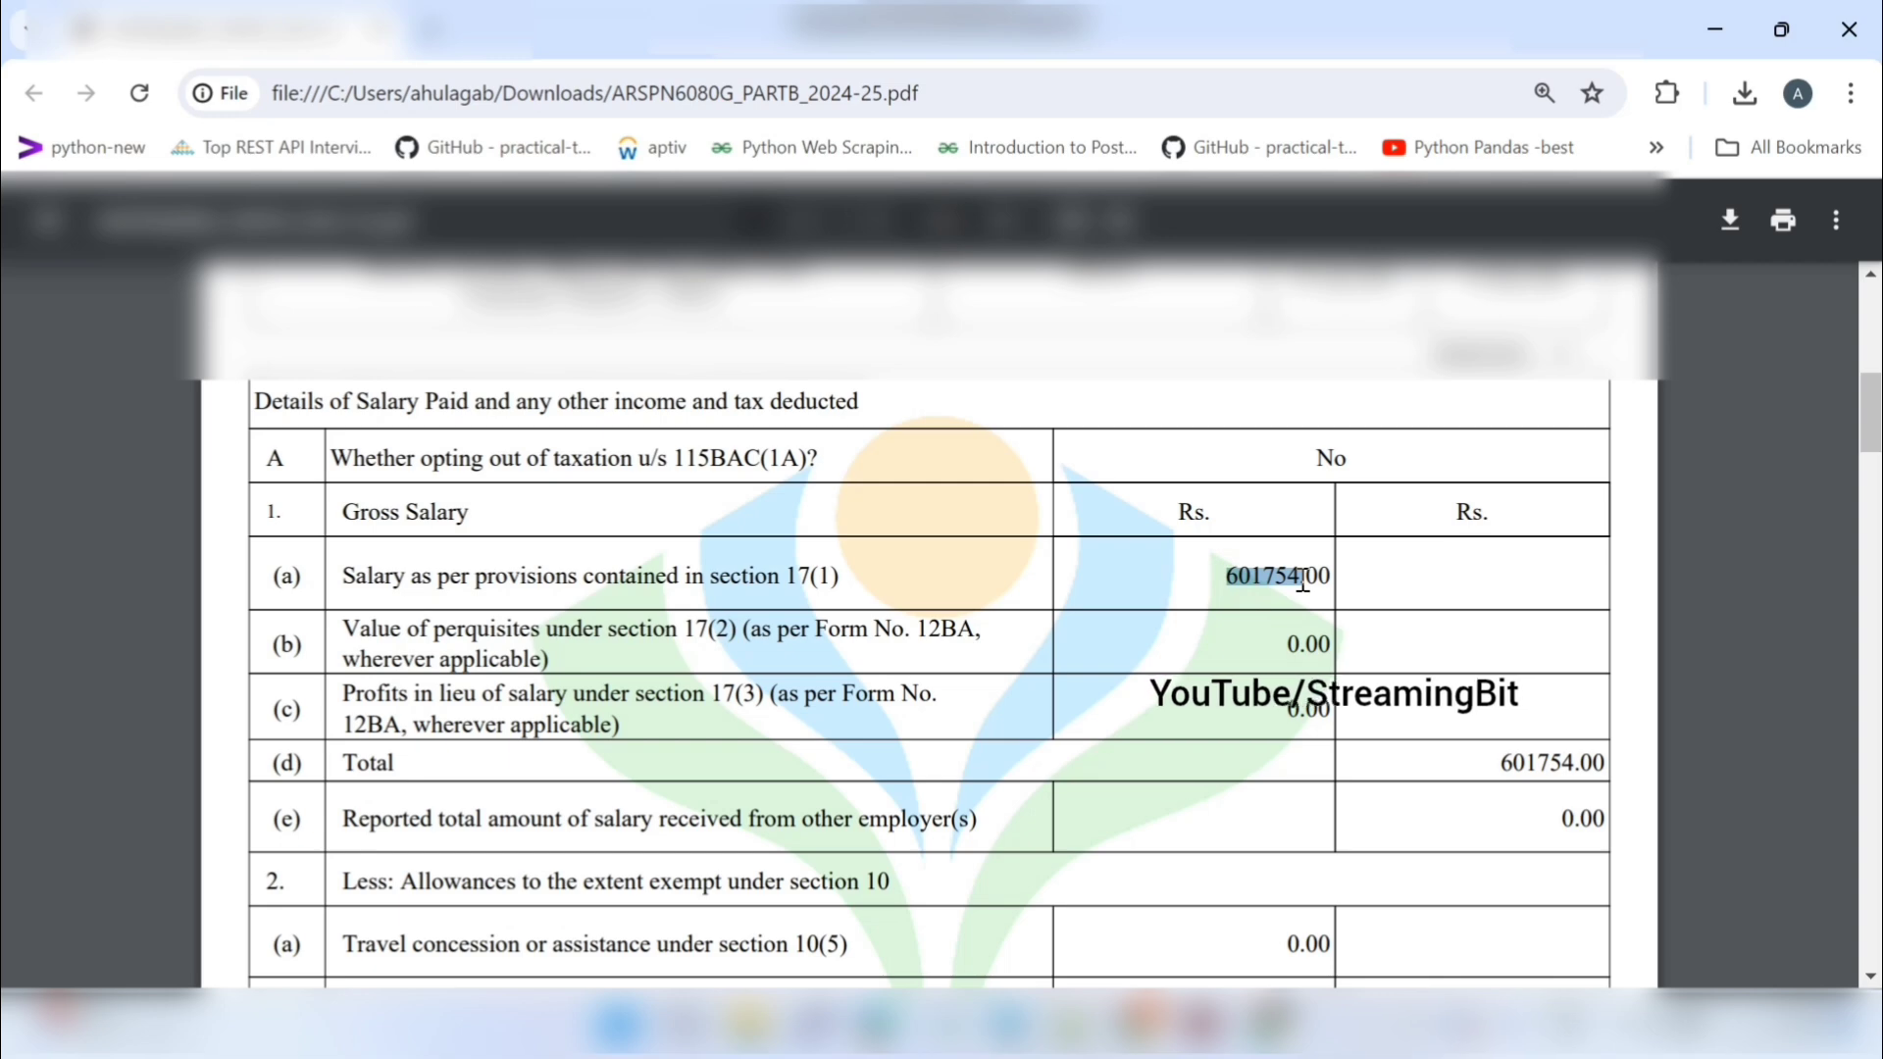
{"action": "left_click", "coordinate": [1712, 31]}
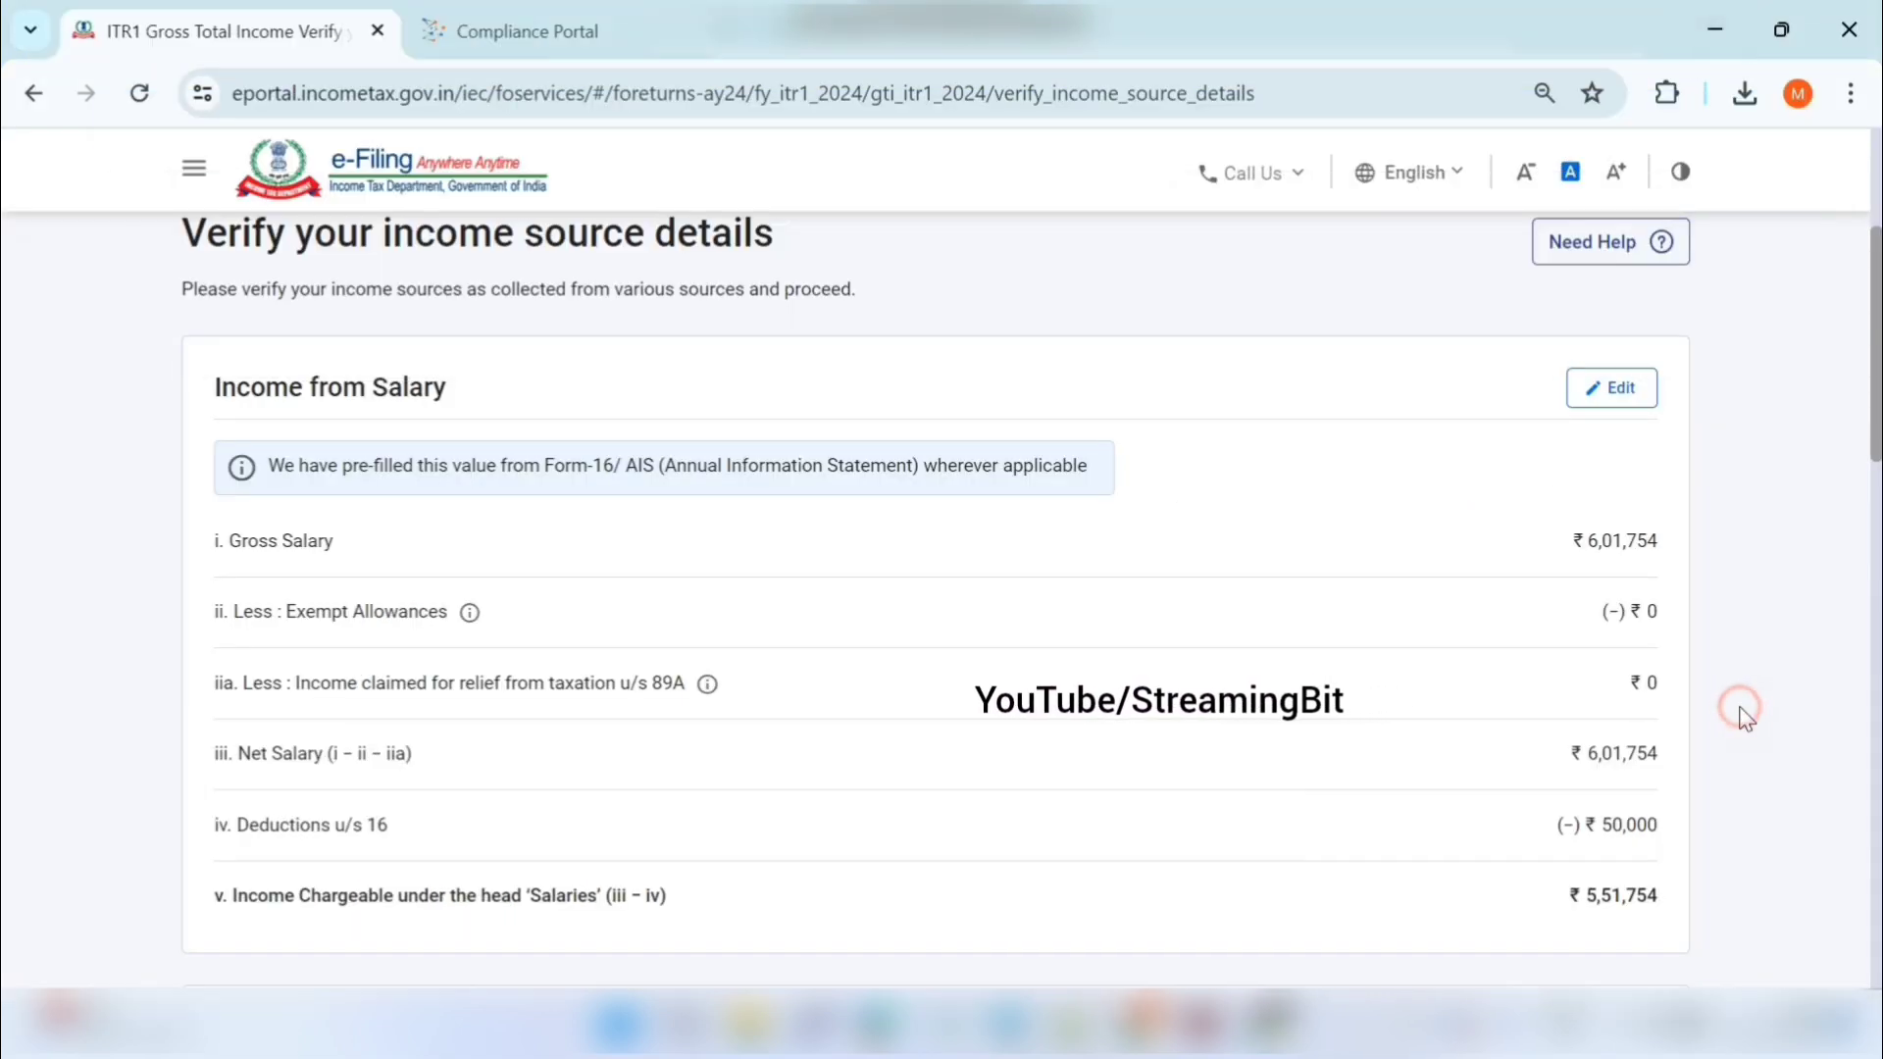
- Review the salary, house property, other sources and exempt income details, and confirm the Gross Total Income section
{"action": "scroll", "coordinate": [1742, 716], "scroll_direction": "down", "scroll_amount": 1}
{"action": "scroll", "coordinate": [1745, 719], "scroll_direction": "down", "scroll_amount": 2}
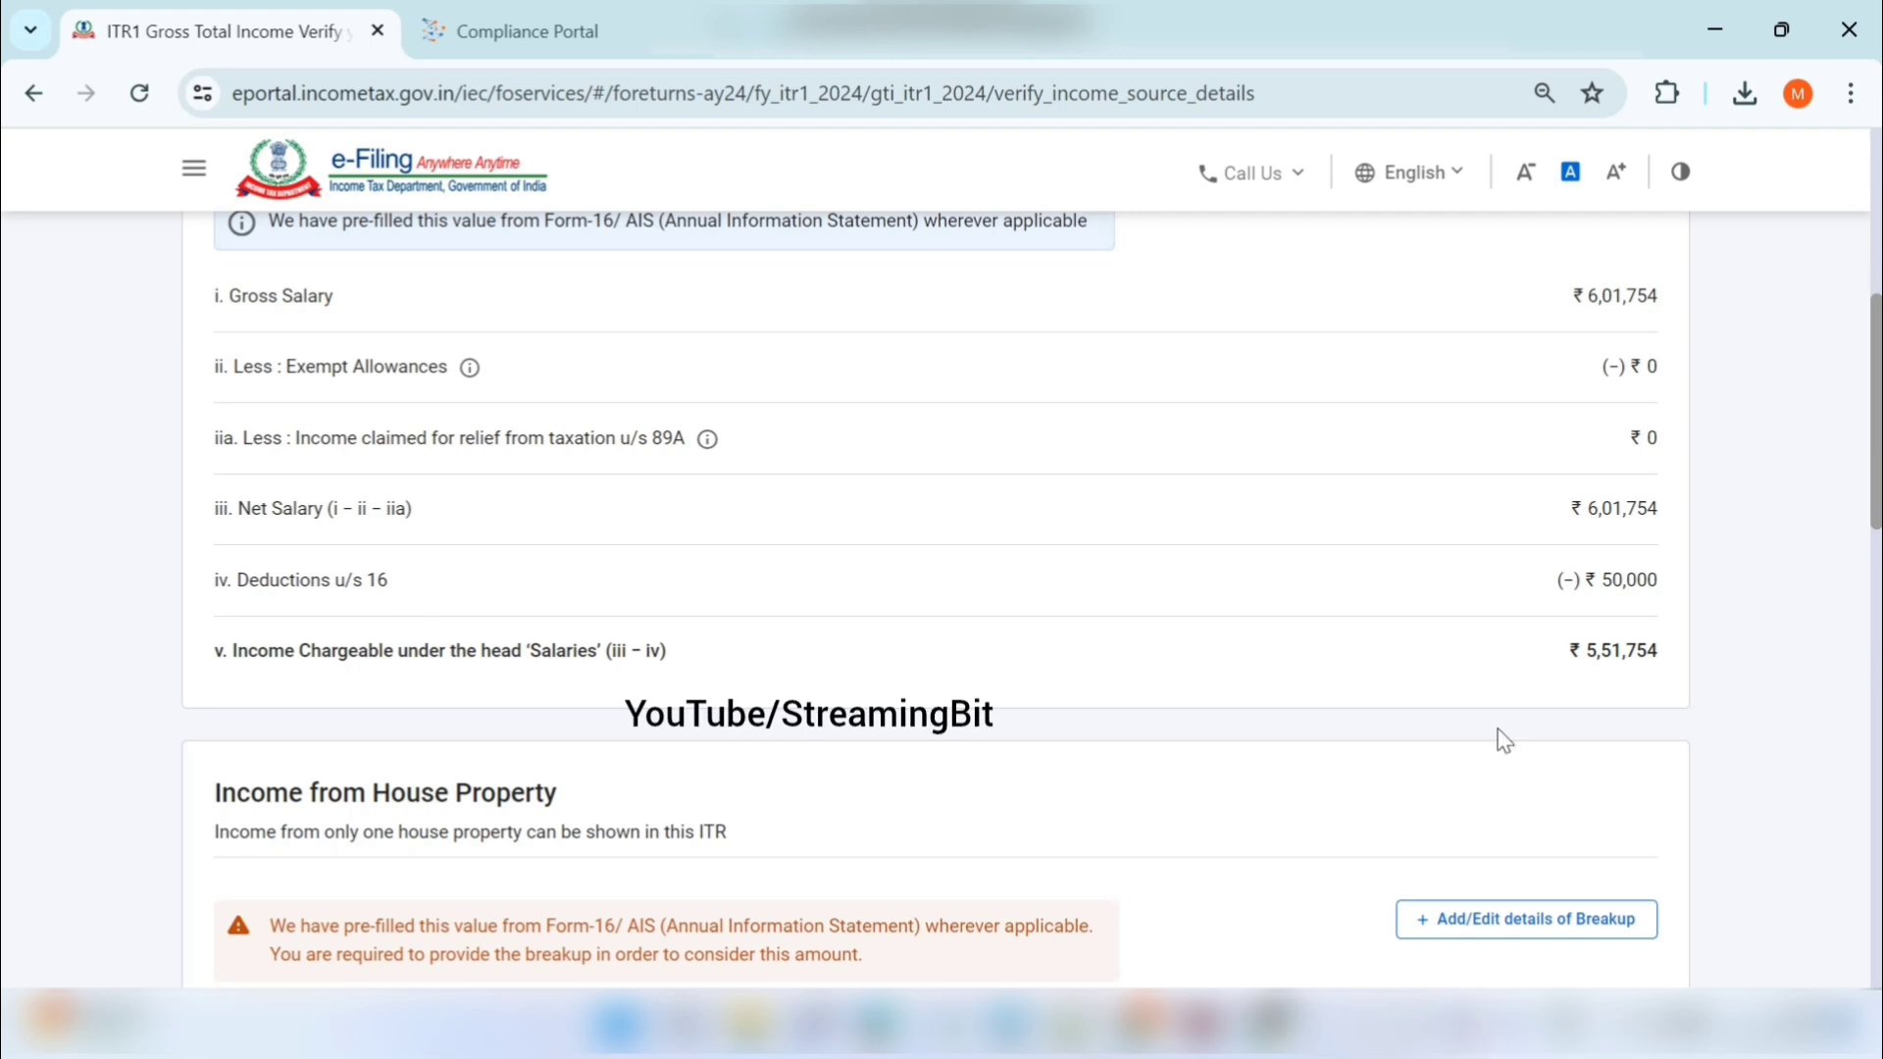
{"action": "scroll", "coordinate": [1782, 681], "scroll_direction": "down", "scroll_amount": 1}
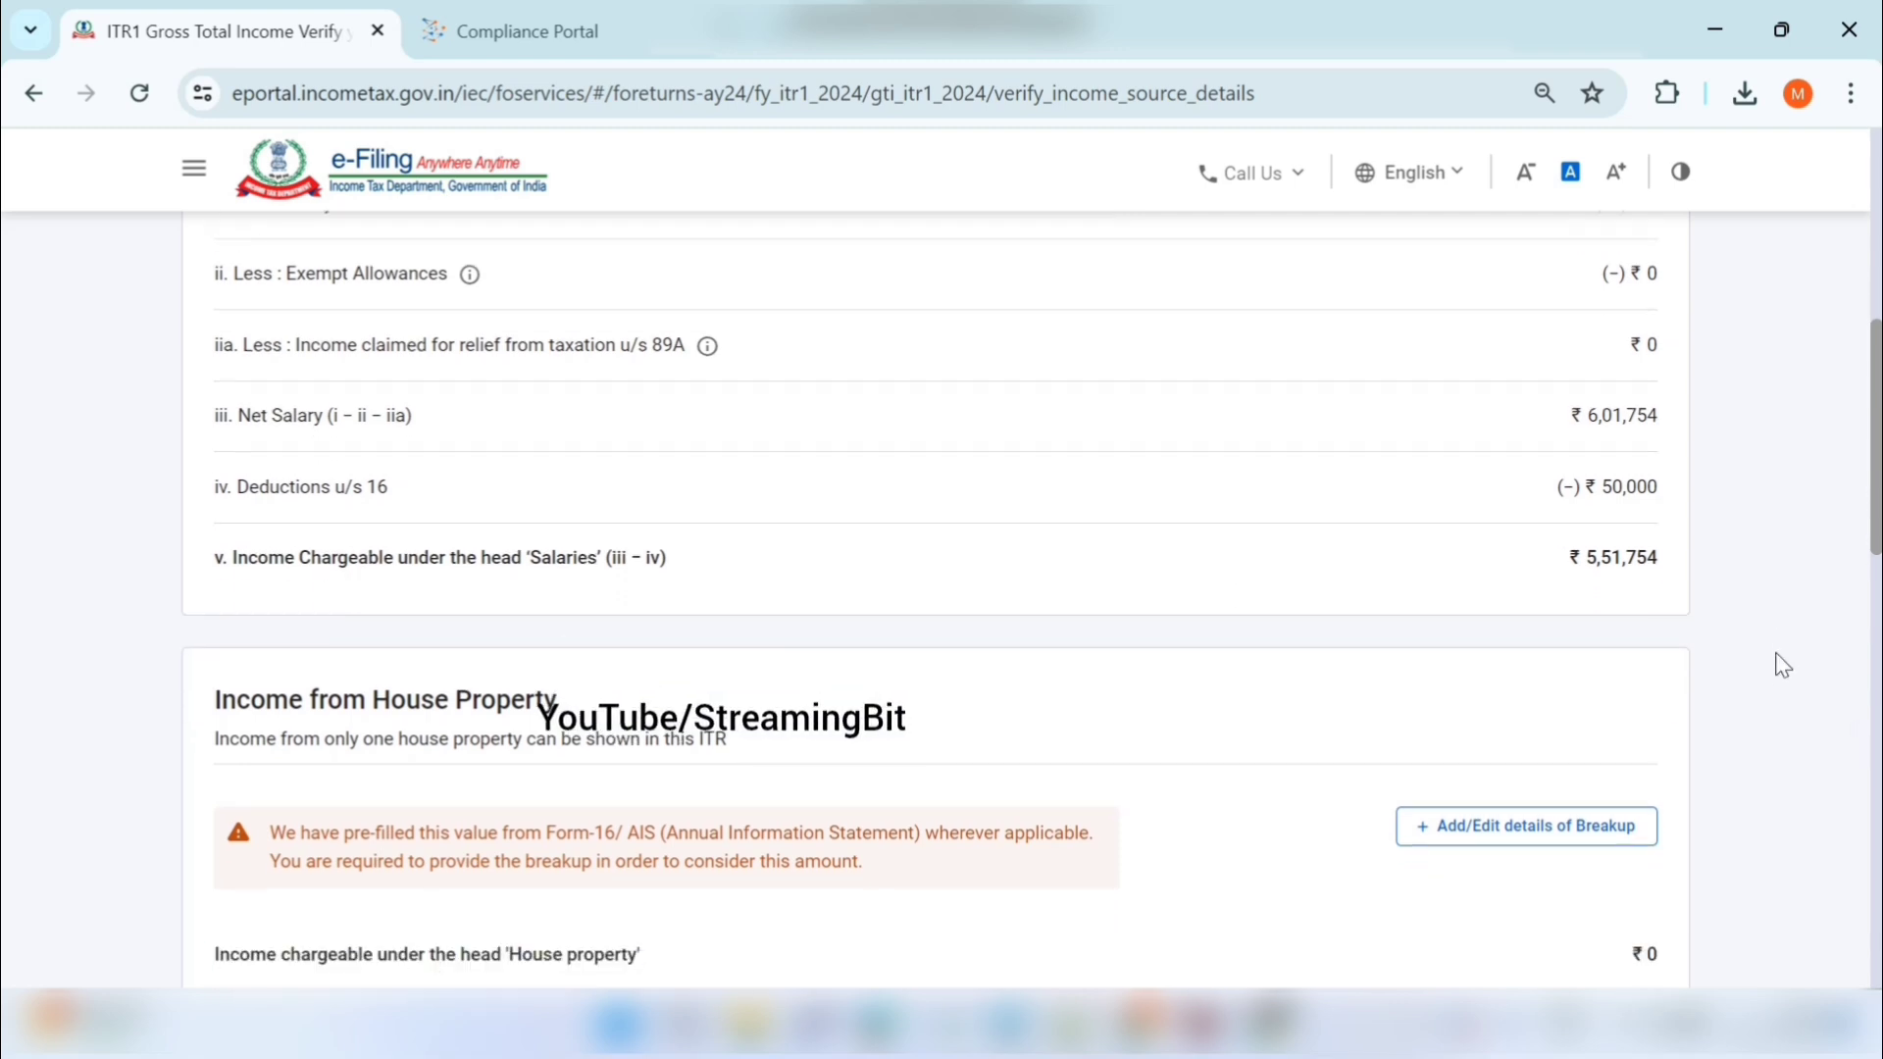
{"action": "scroll", "coordinate": [1781, 676], "scroll_direction": "down", "scroll_amount": 2}
{"action": "scroll", "coordinate": [1781, 667], "scroll_direction": "down", "scroll_amount": 3}
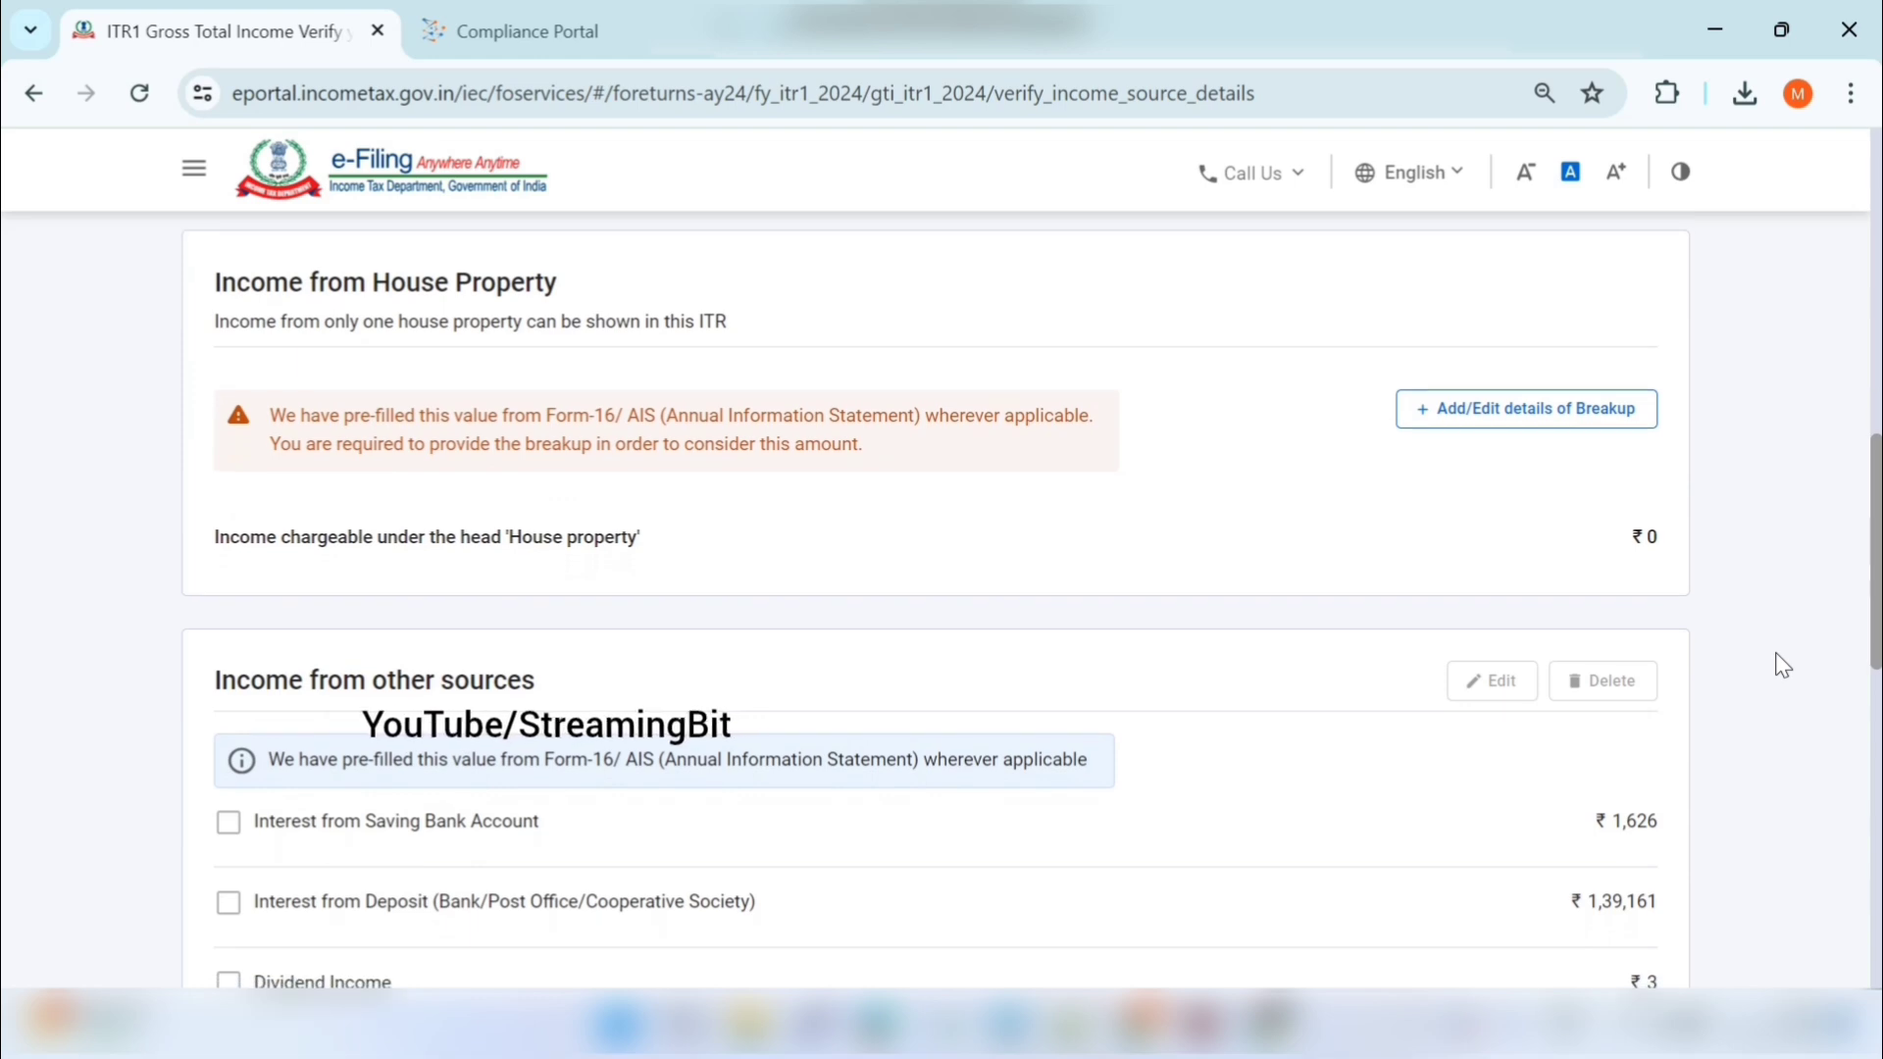
{"action": "scroll", "coordinate": [1780, 662], "scroll_direction": "down", "scroll_amount": 2}
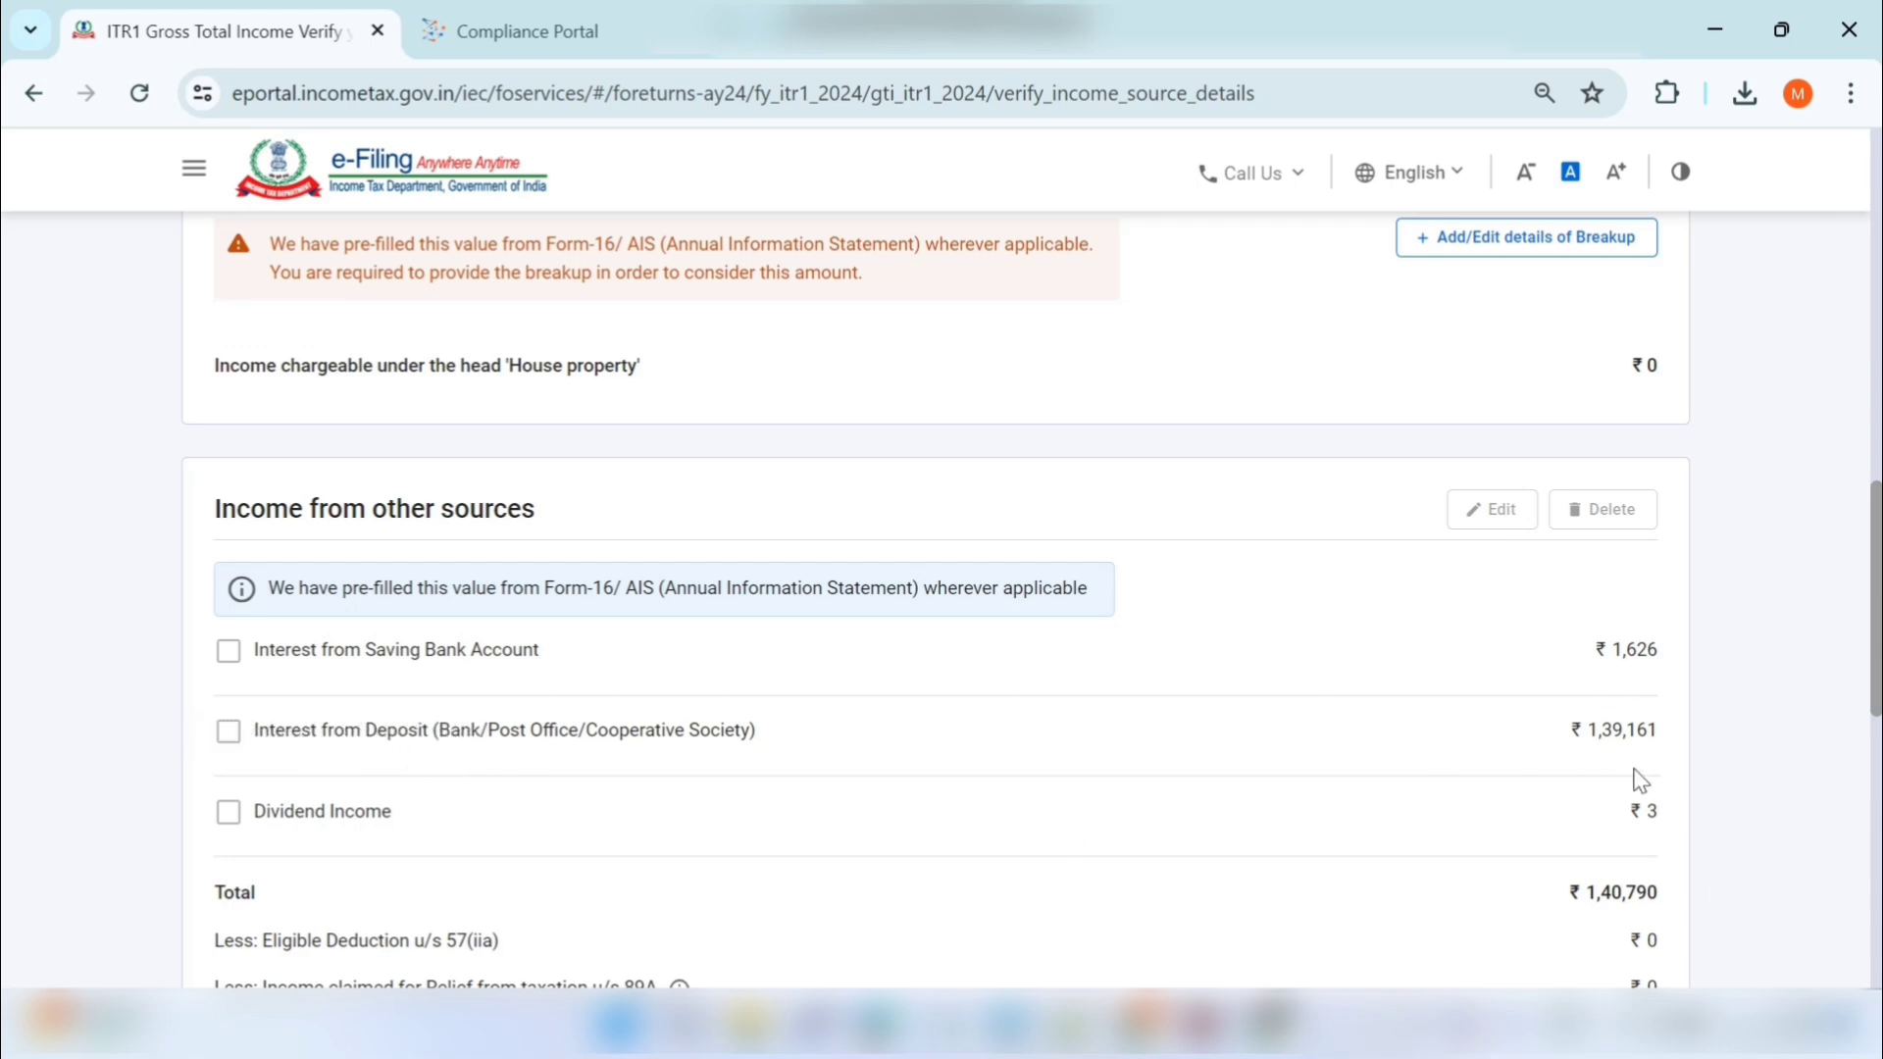
{"action": "scroll", "coordinate": [1726, 788], "scroll_direction": "down", "scroll_amount": 1}
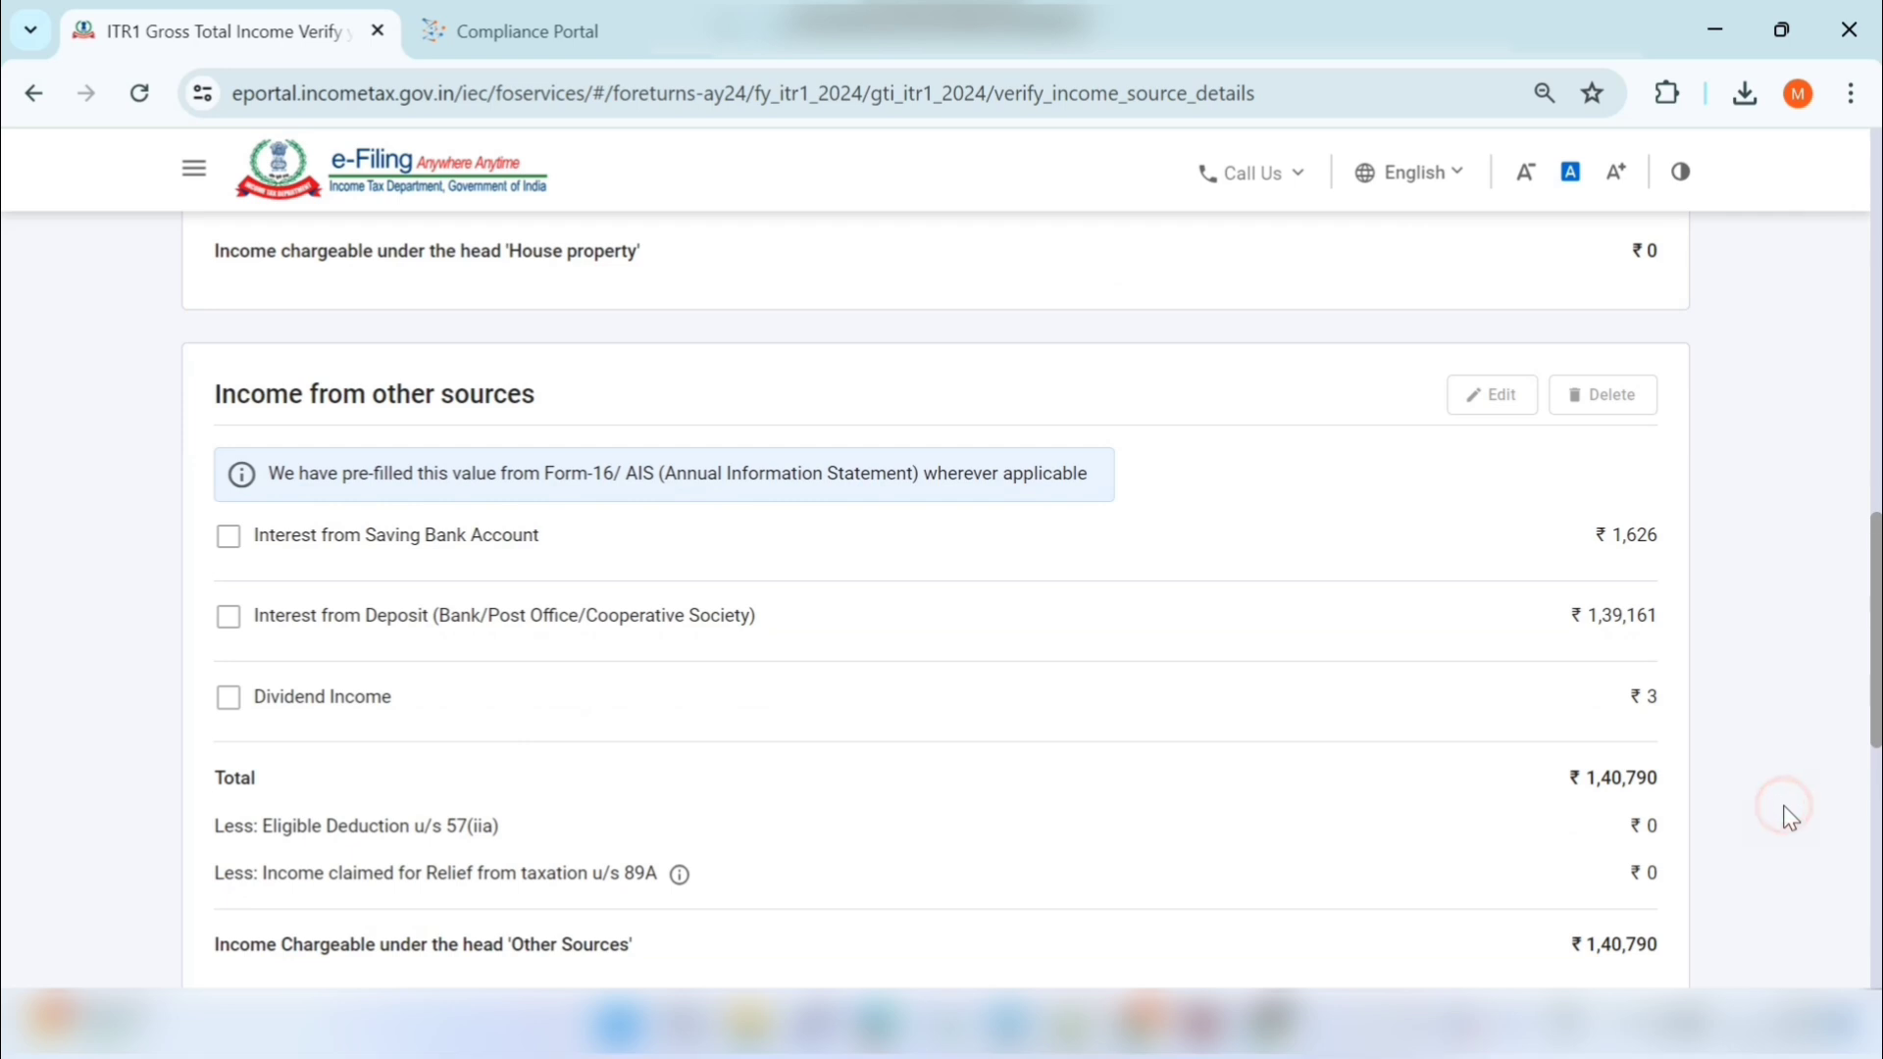
{"action": "scroll", "coordinate": [1789, 814], "scroll_direction": "down", "scroll_amount": 1}
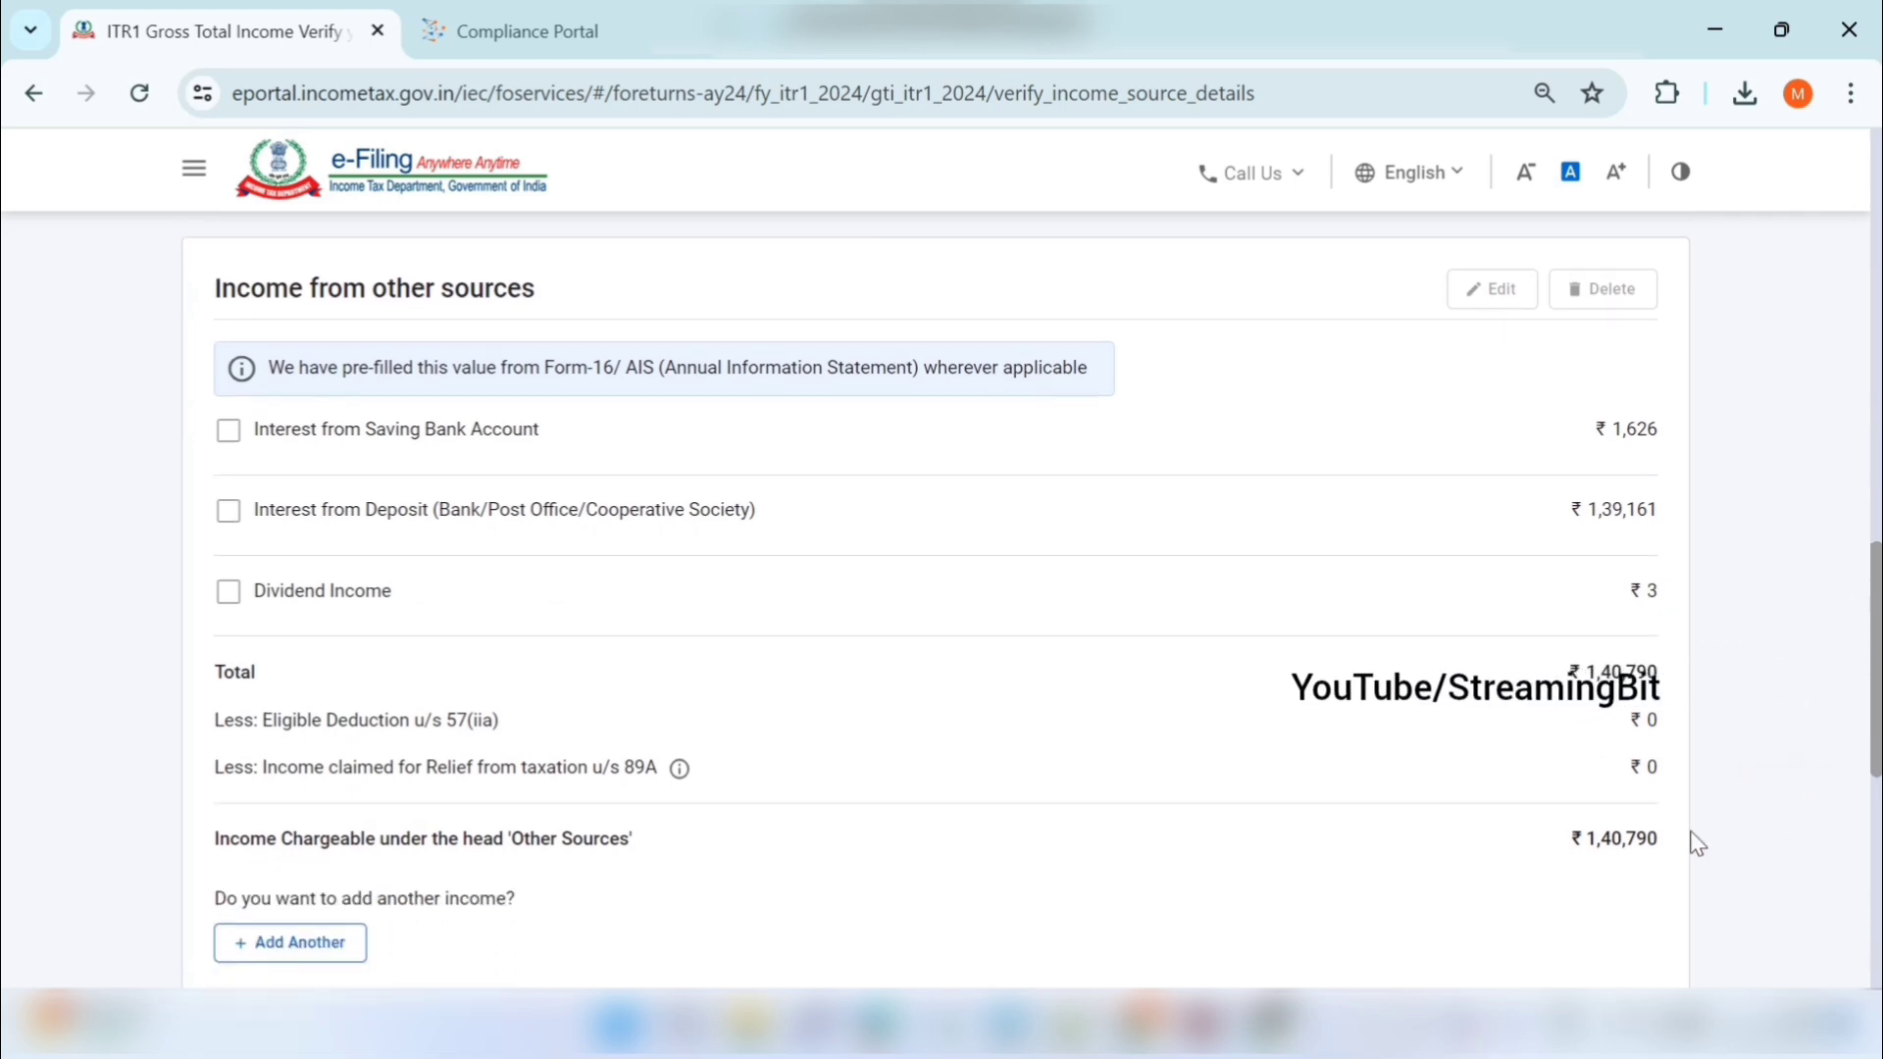
{"action": "scroll", "coordinate": [1695, 841], "scroll_direction": "down", "scroll_amount": 2}
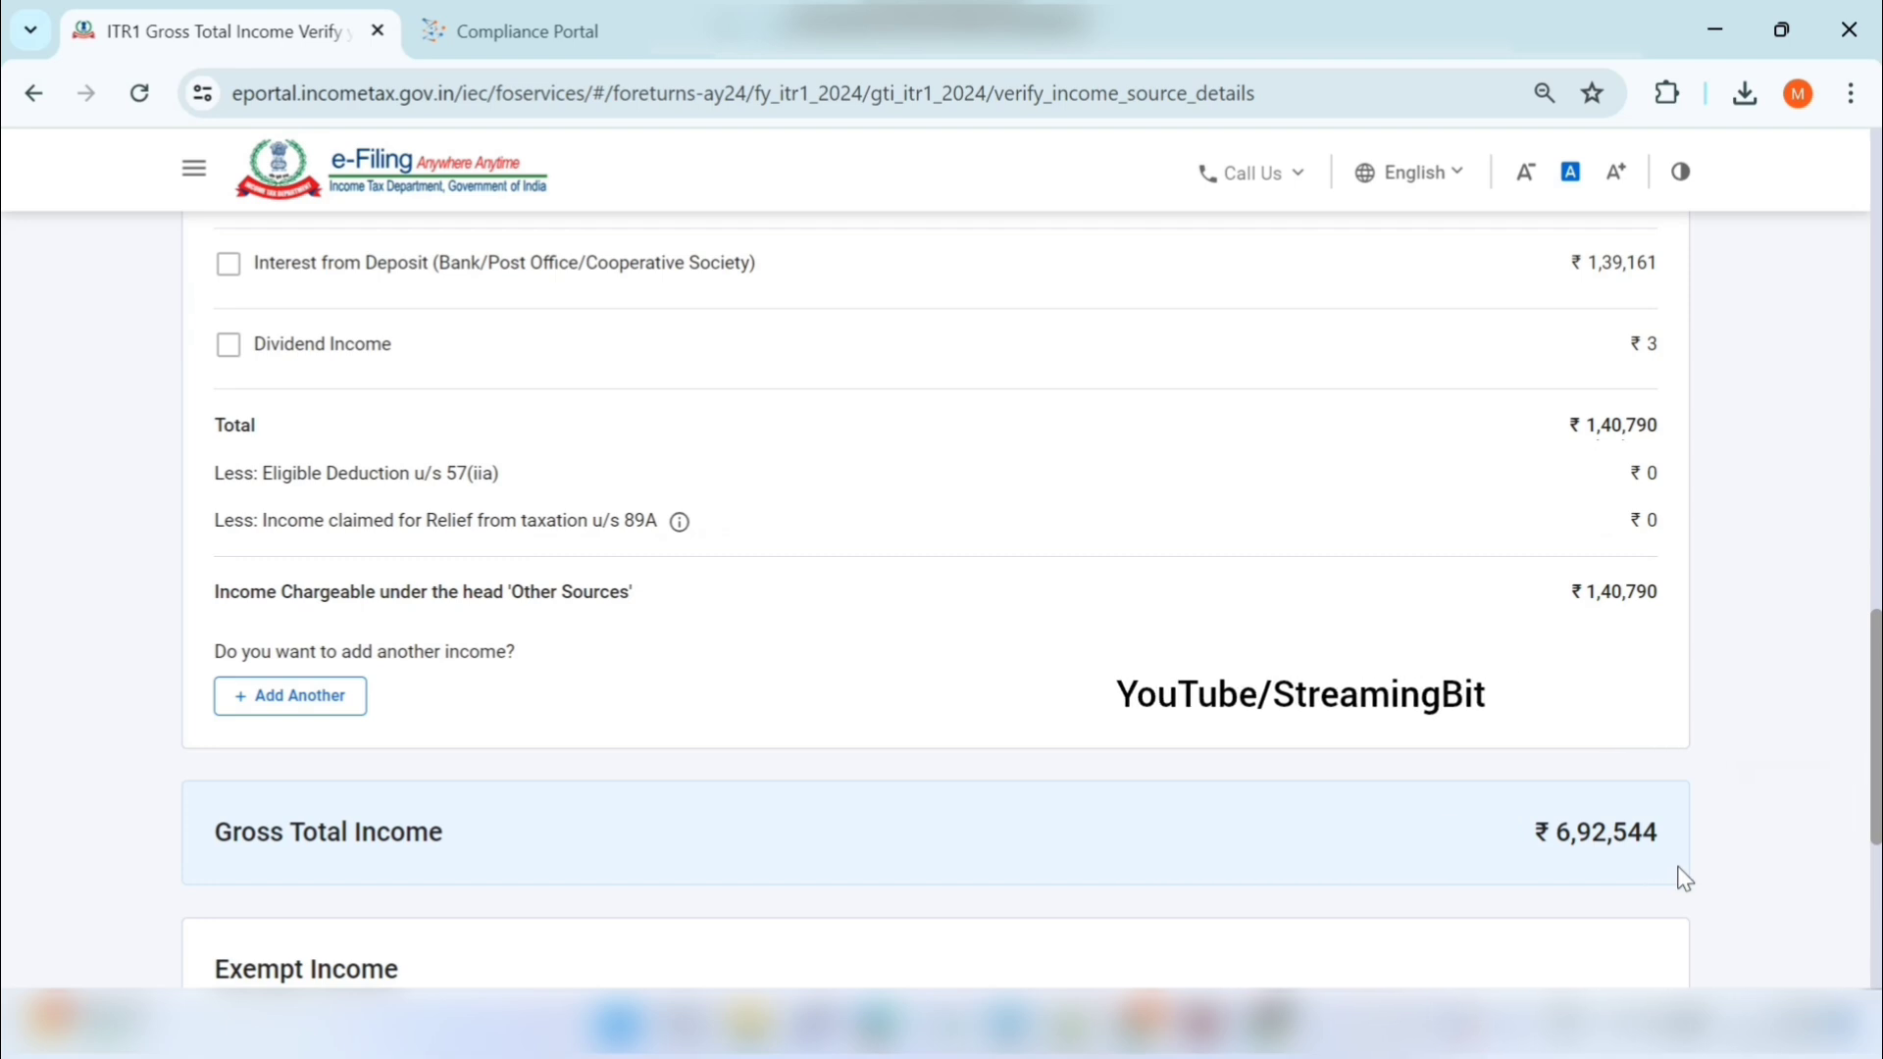
{"action": "scroll", "coordinate": [1683, 879], "scroll_direction": "down", "scroll_amount": 2}
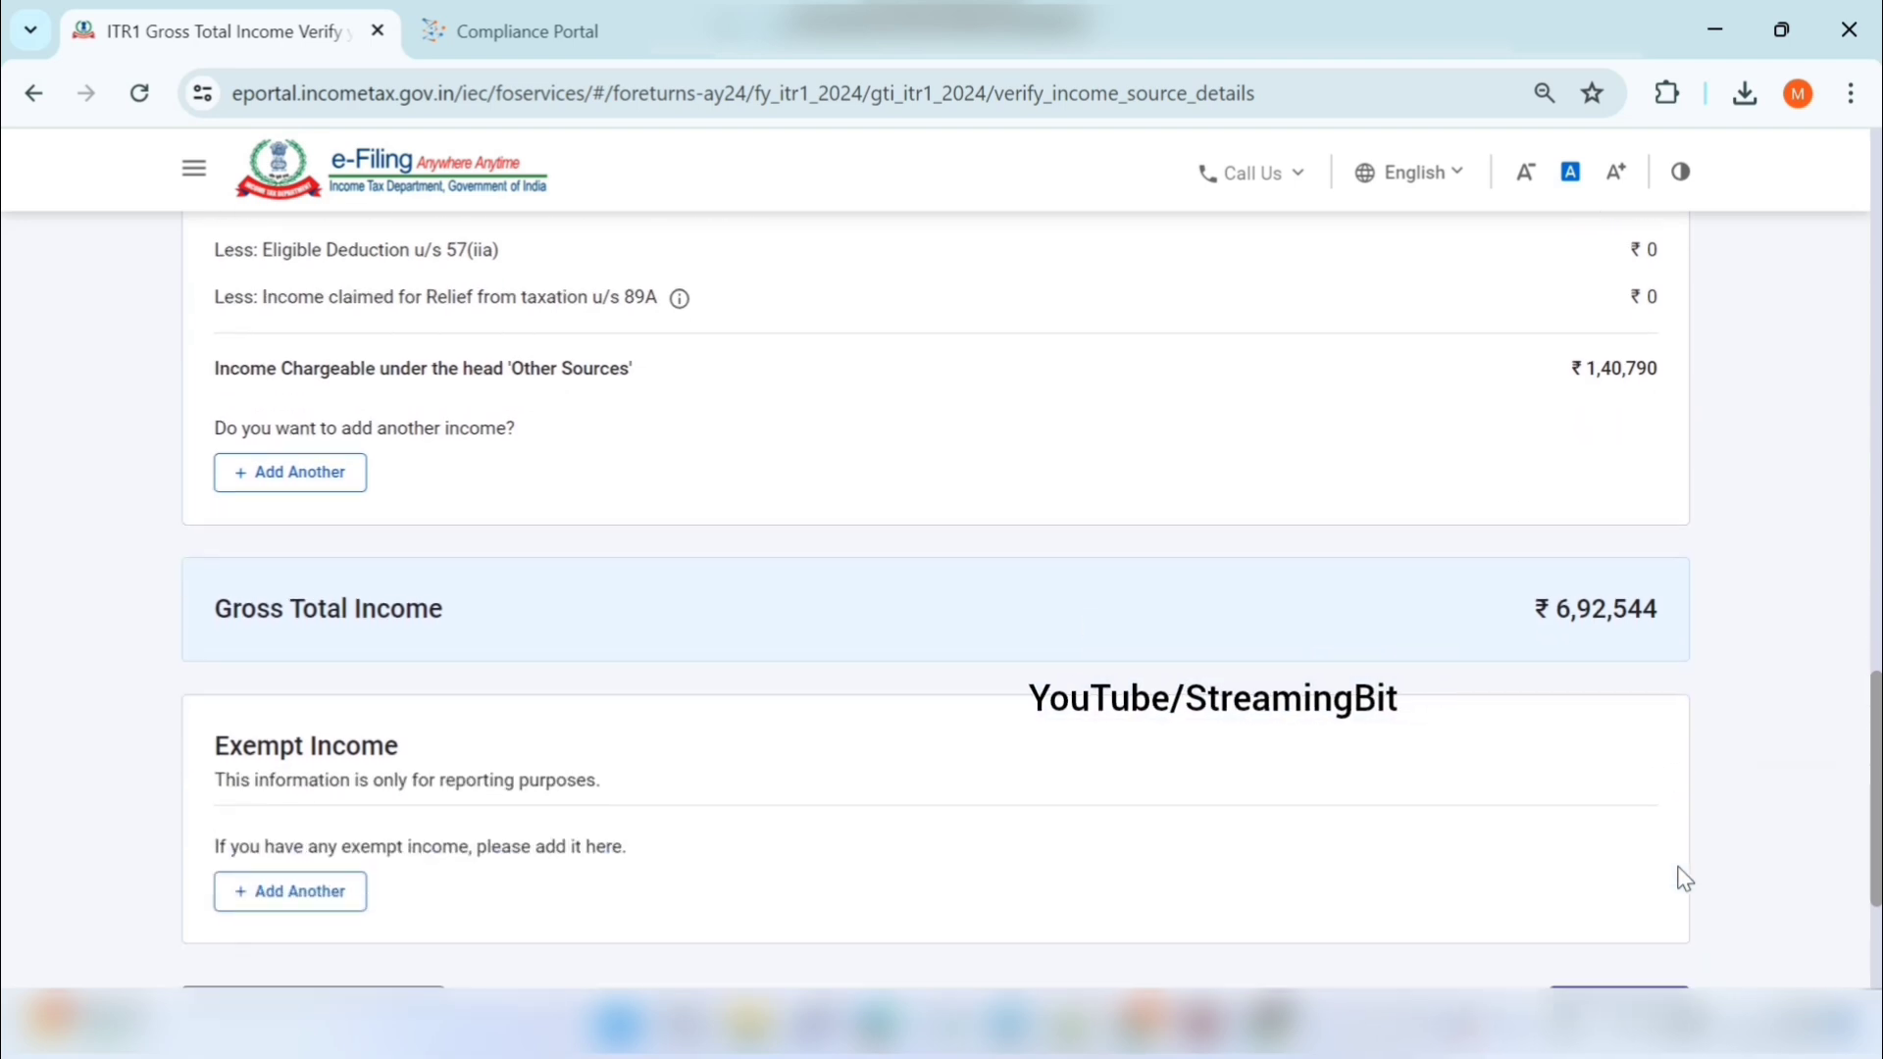
{"action": "scroll", "coordinate": [1682, 879], "scroll_direction": "down", "scroll_amount": 2}
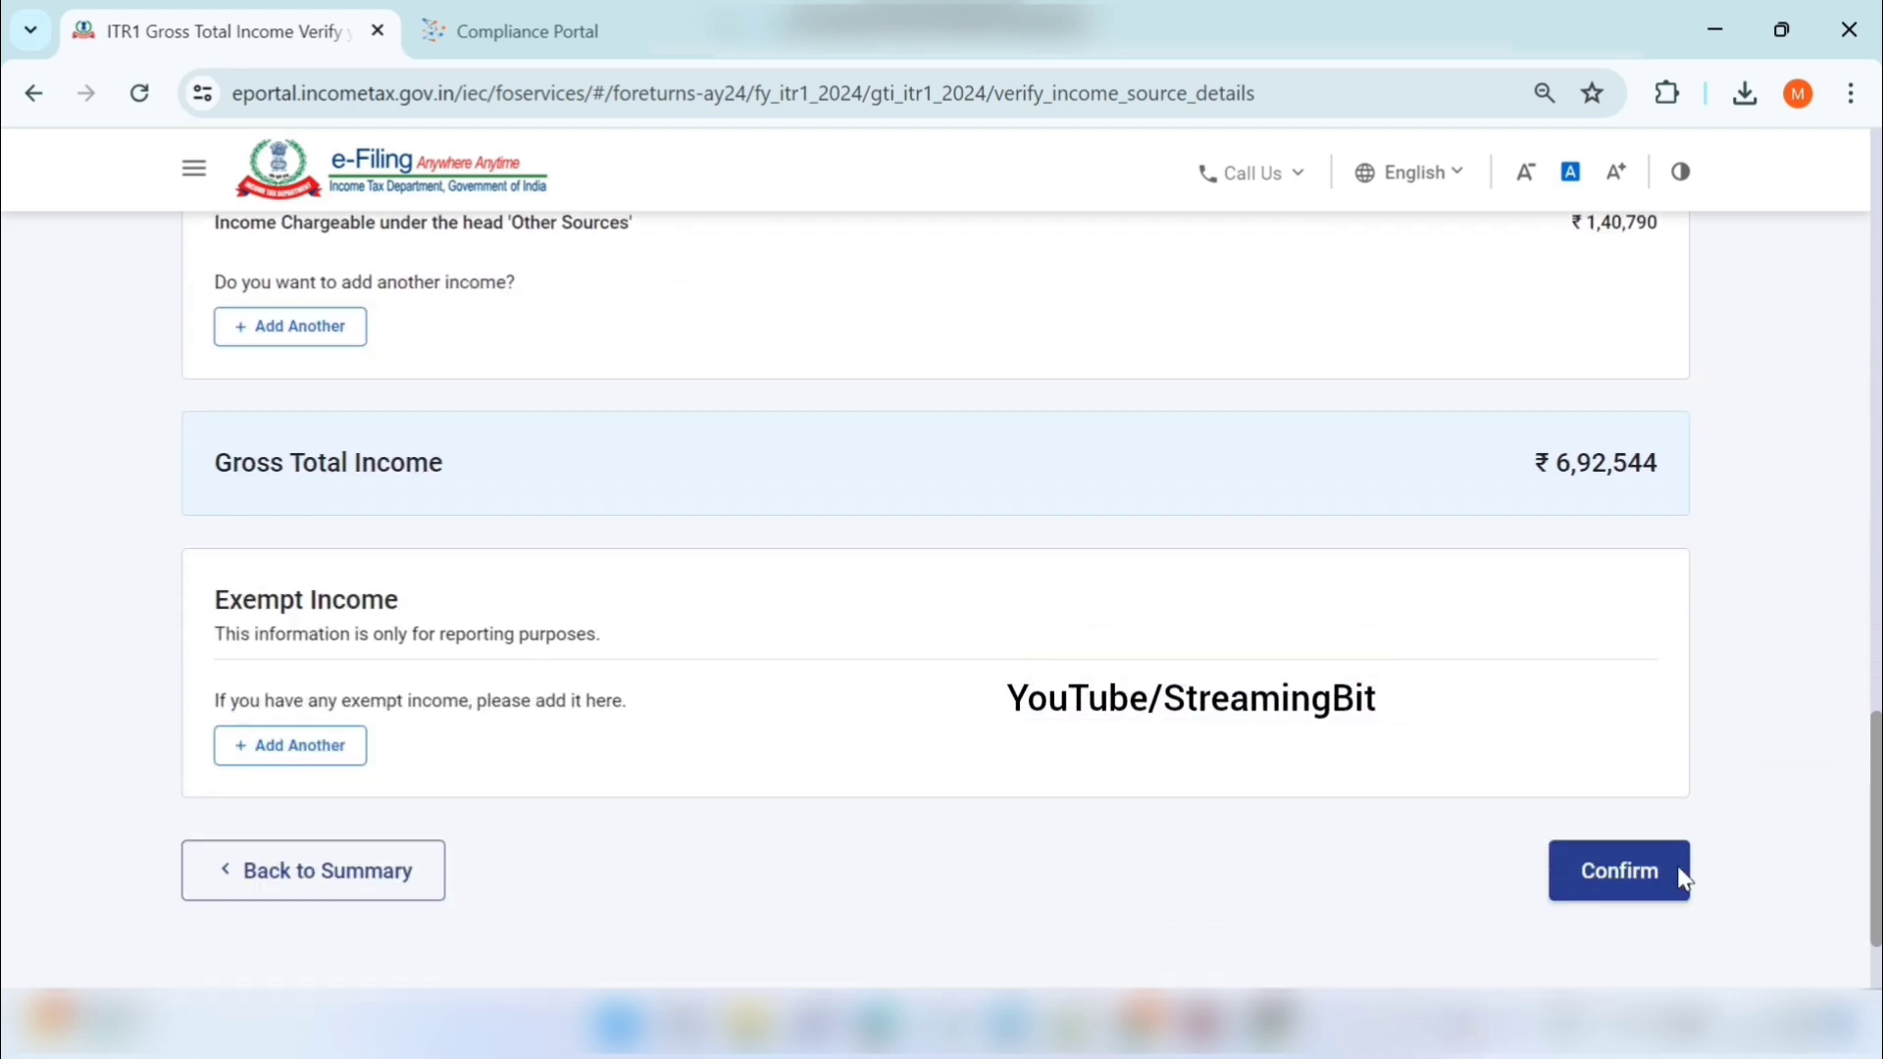
{"action": "left_click", "coordinate": [1595, 876]}
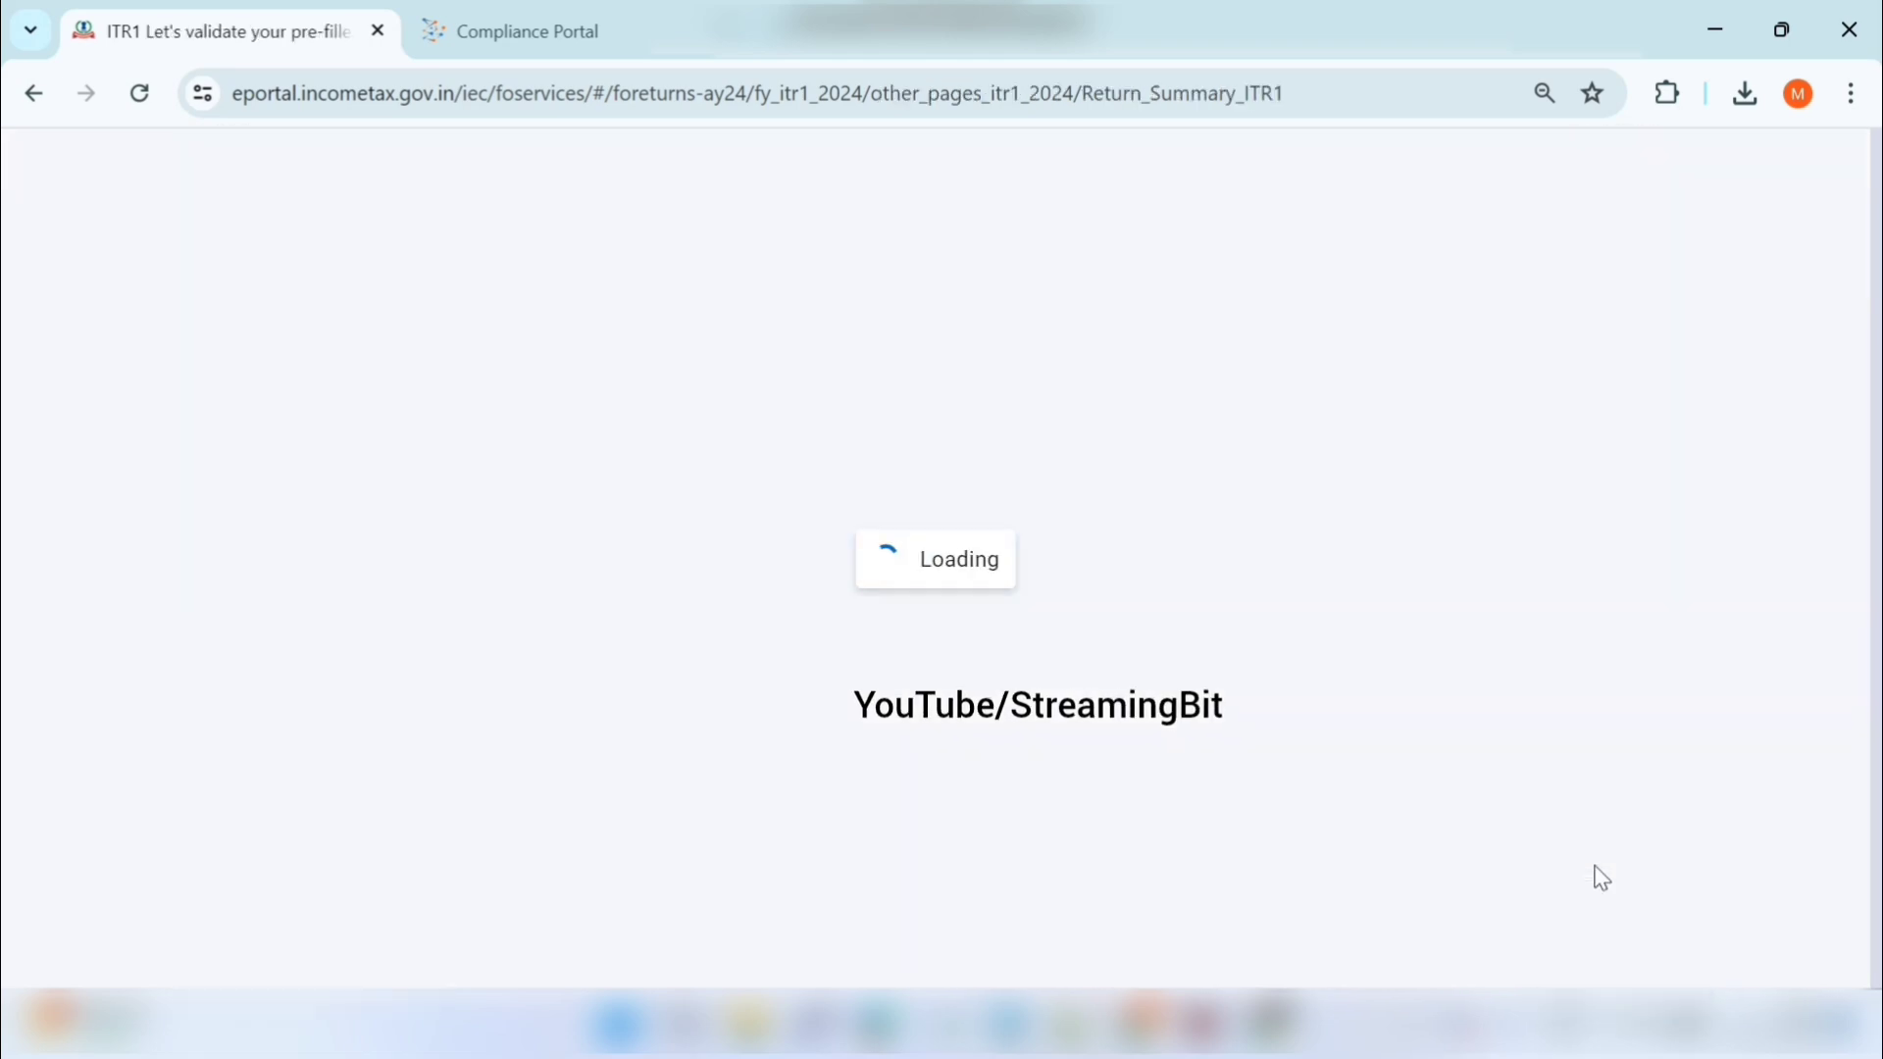
- Open Total Deductions, continue with No for the 80CCD(2) employer pension contribution, and confirm the deductions
{"action": "scroll", "coordinate": [1292, 775], "scroll_direction": "down", "scroll_amount": 4}
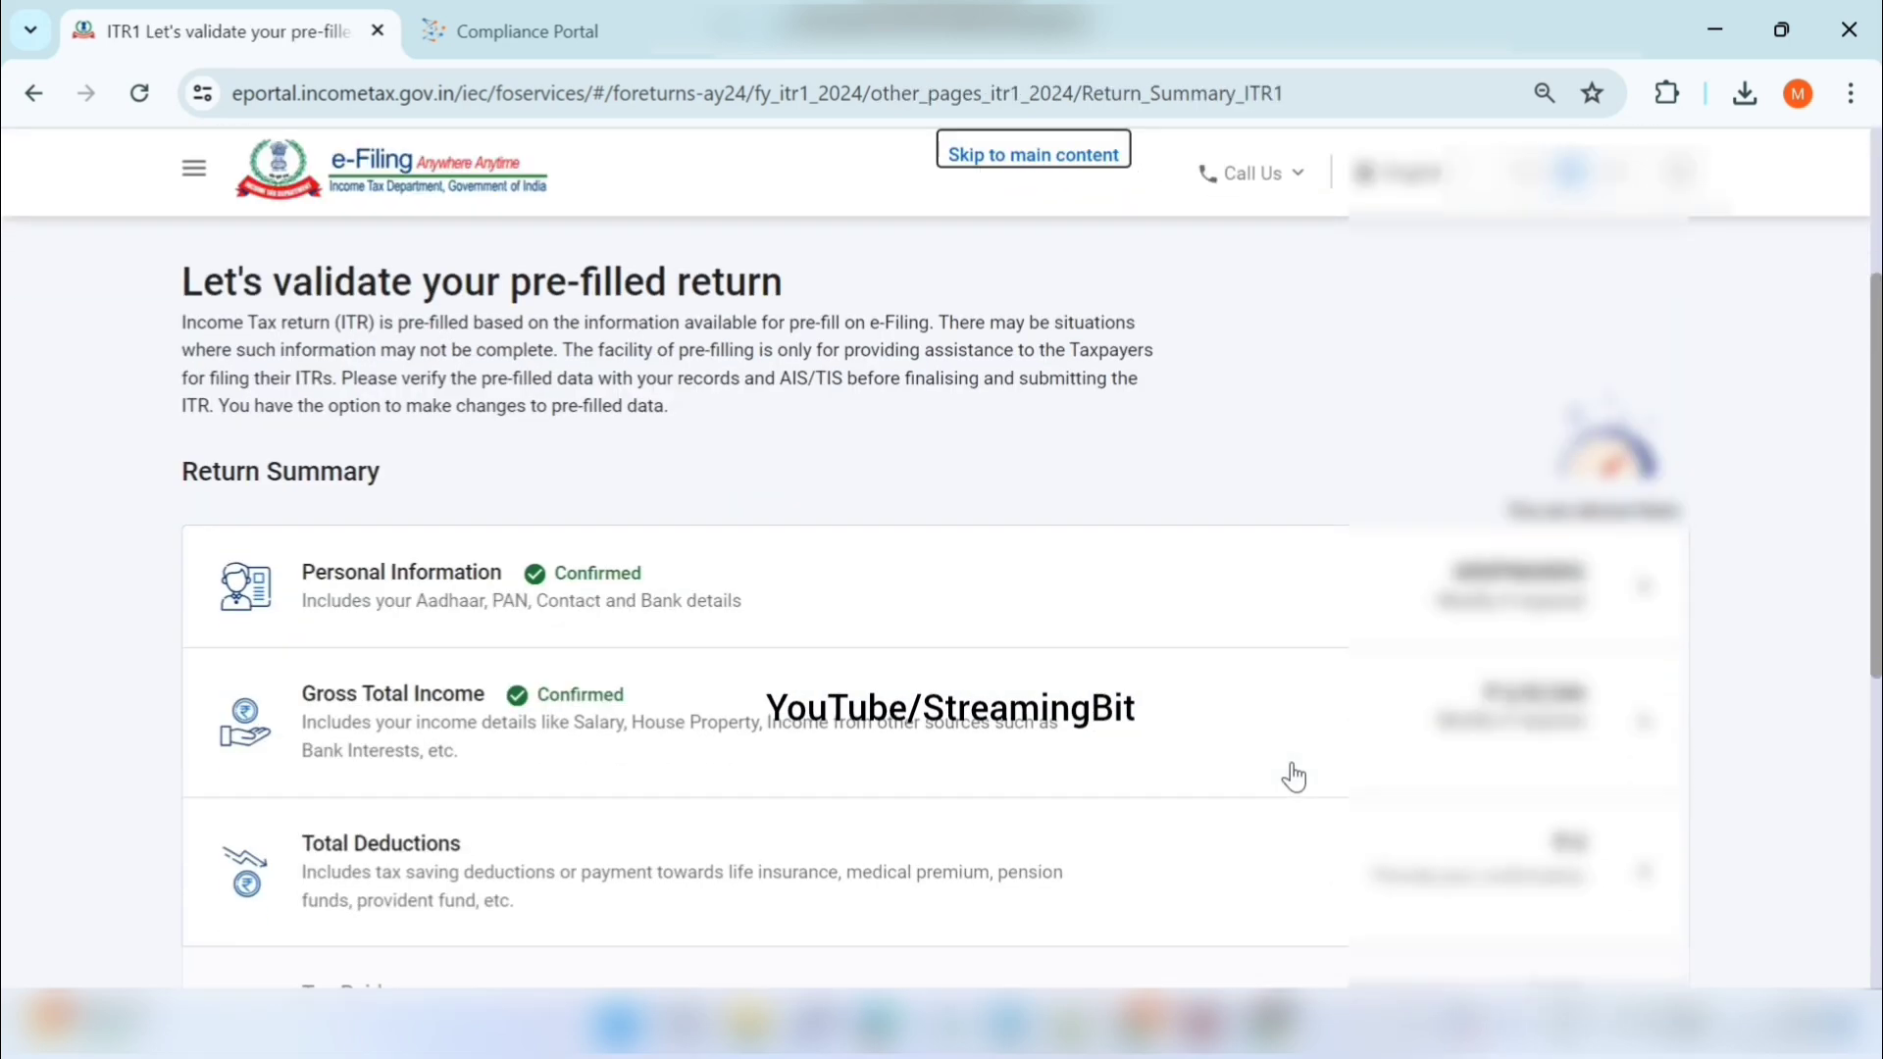
{"action": "scroll", "coordinate": [1292, 775], "scroll_direction": "down", "scroll_amount": 4}
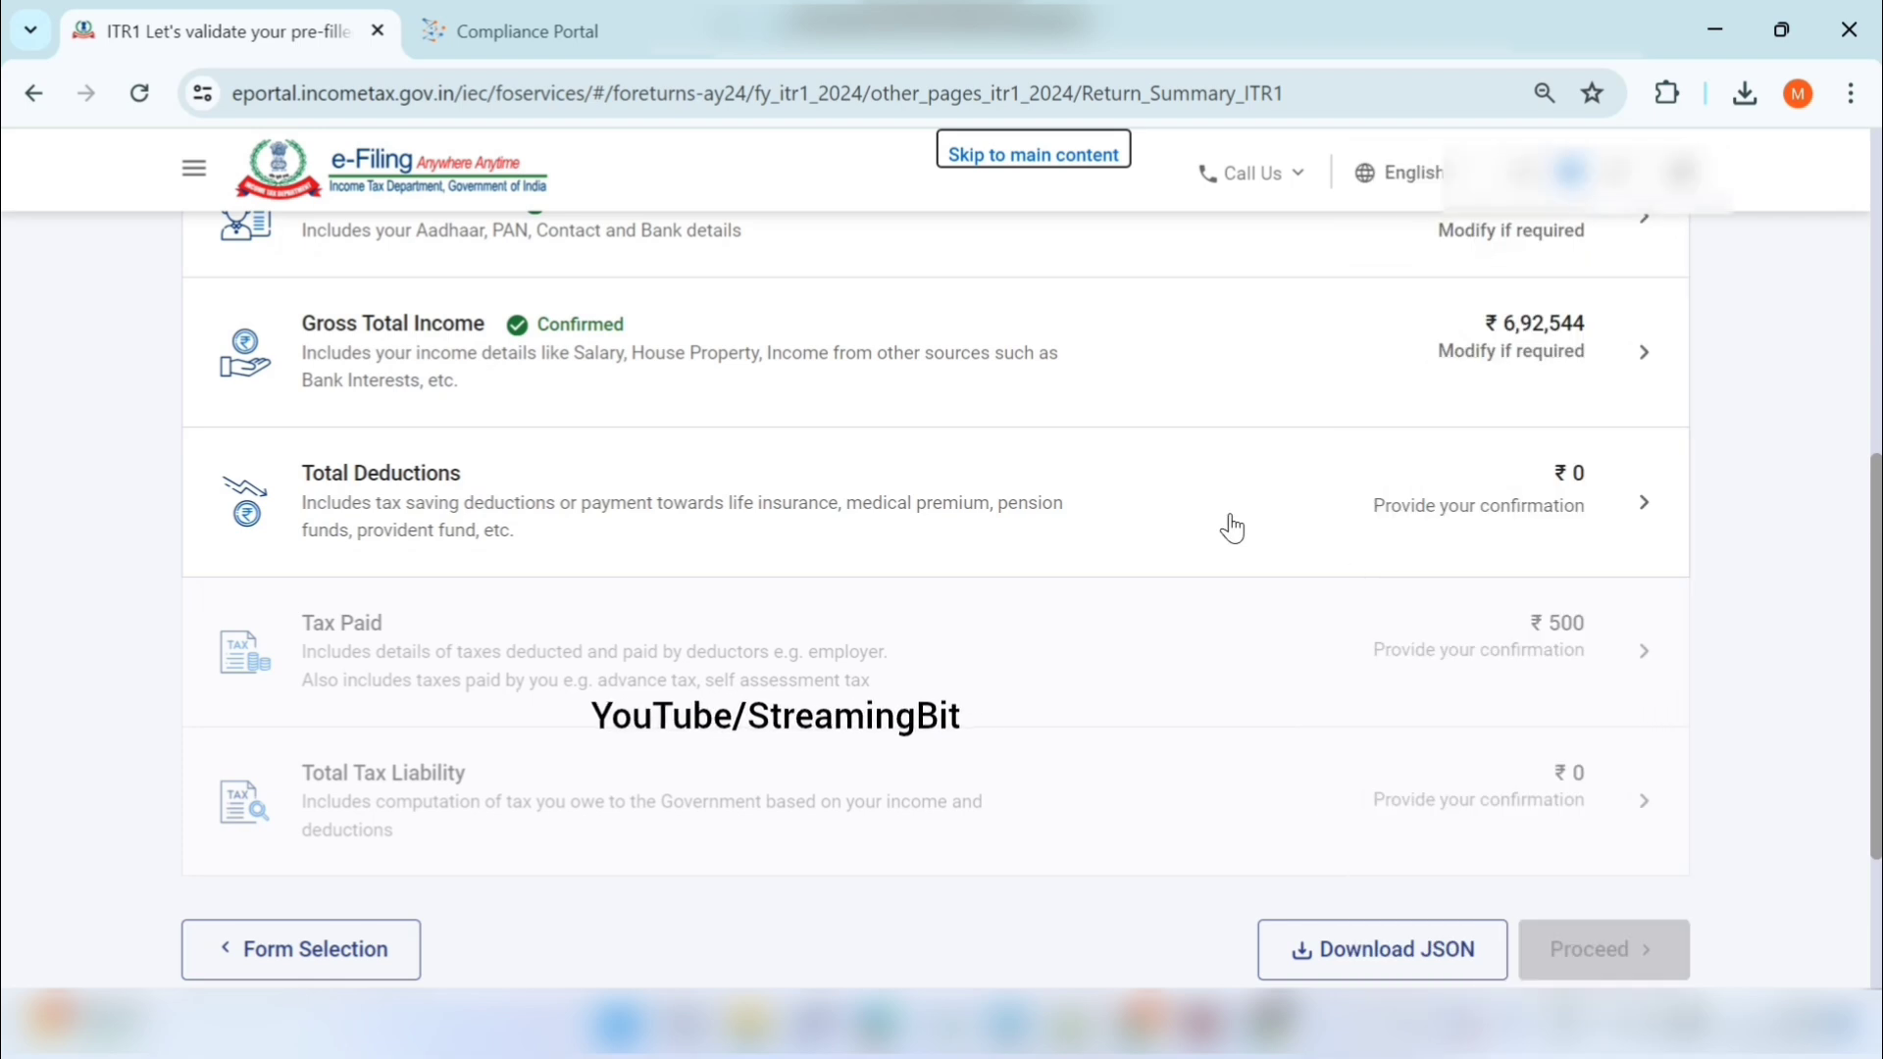
{"action": "left_click", "coordinate": [1232, 528]}
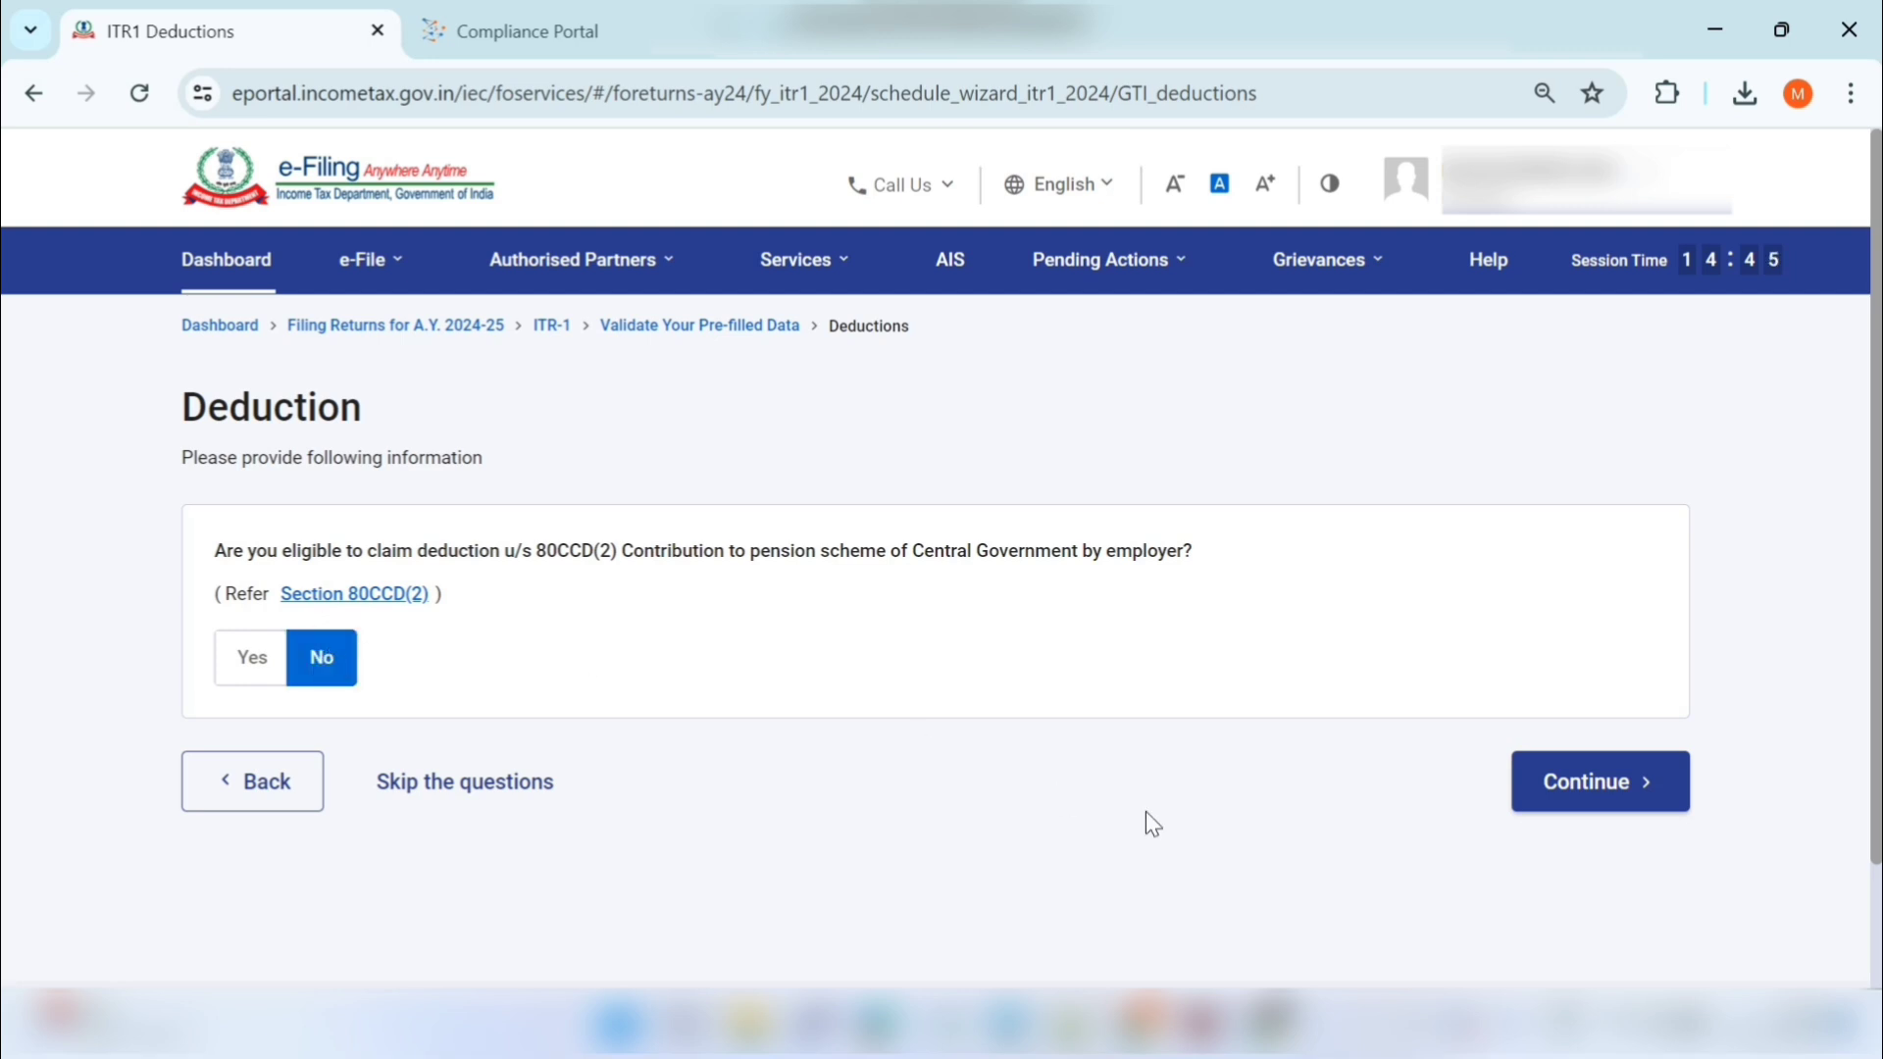
{"action": "left_click", "coordinate": [1570, 802]}
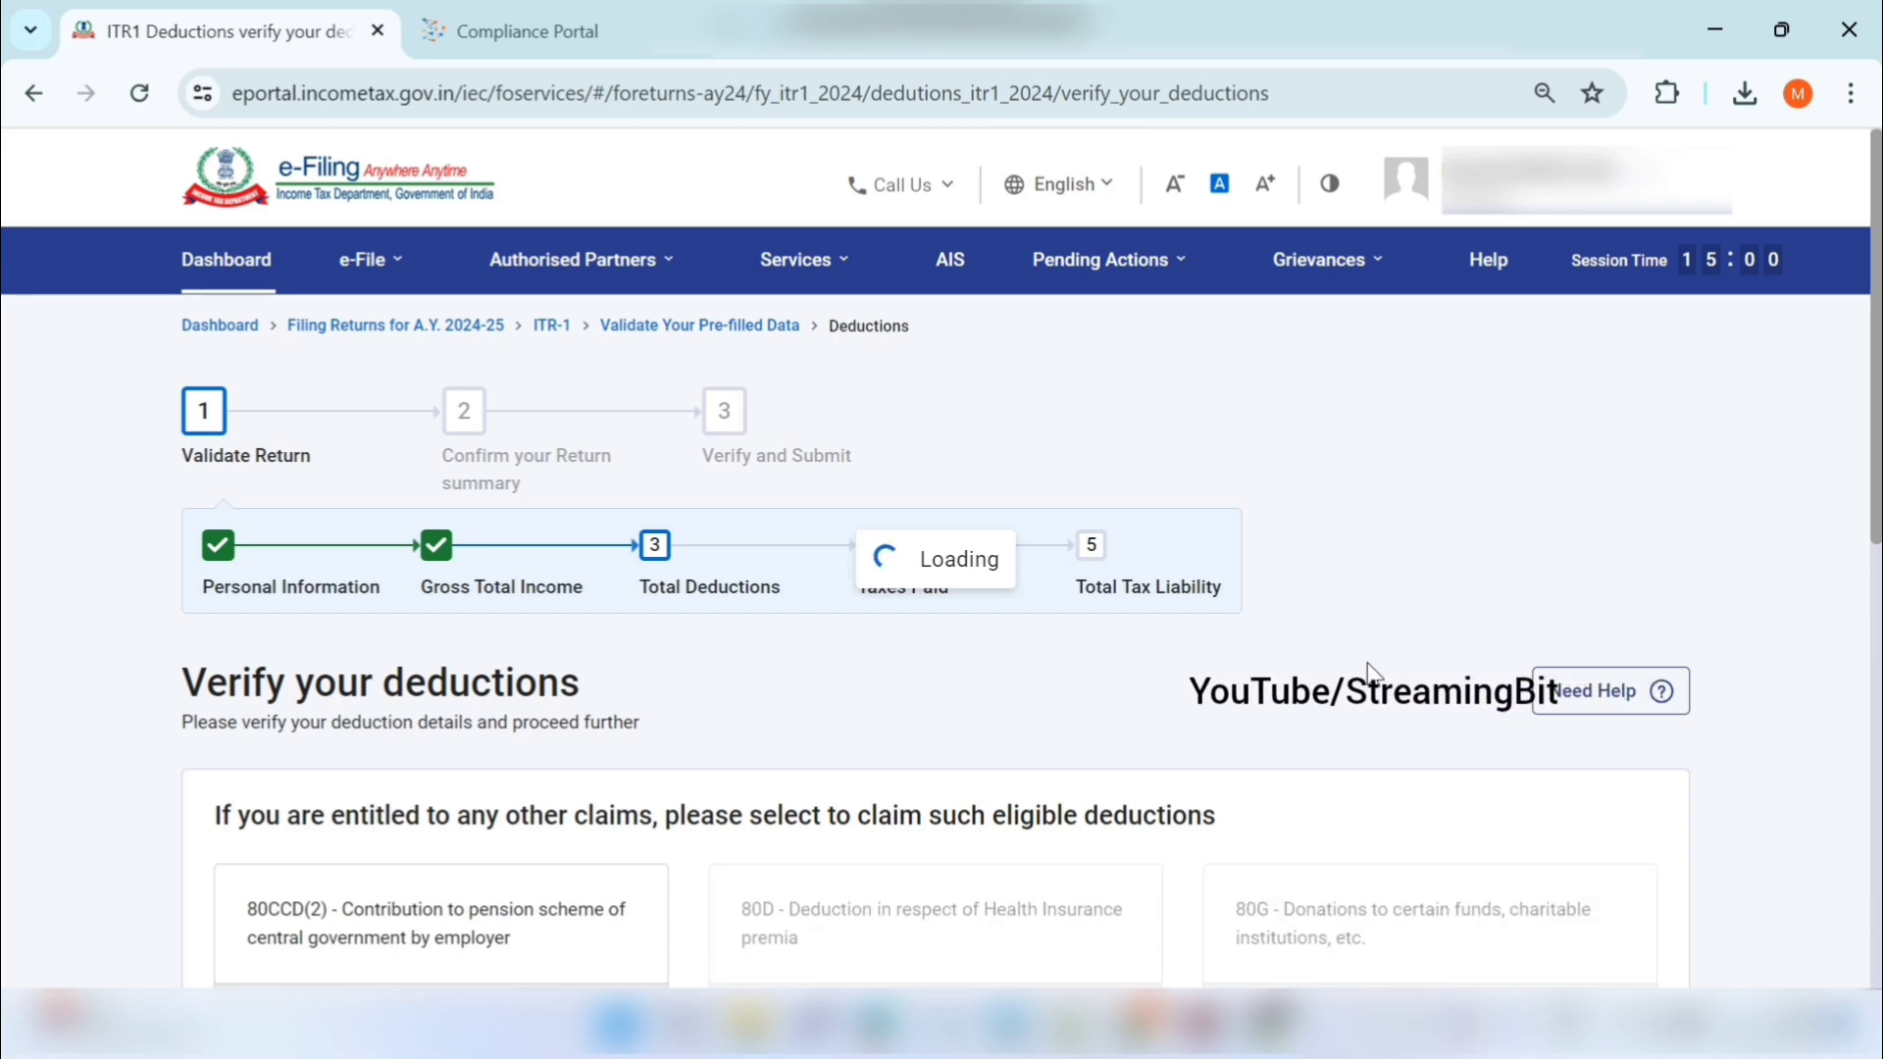
{"action": "scroll", "coordinate": [1370, 672], "scroll_direction": "down", "scroll_amount": 10}
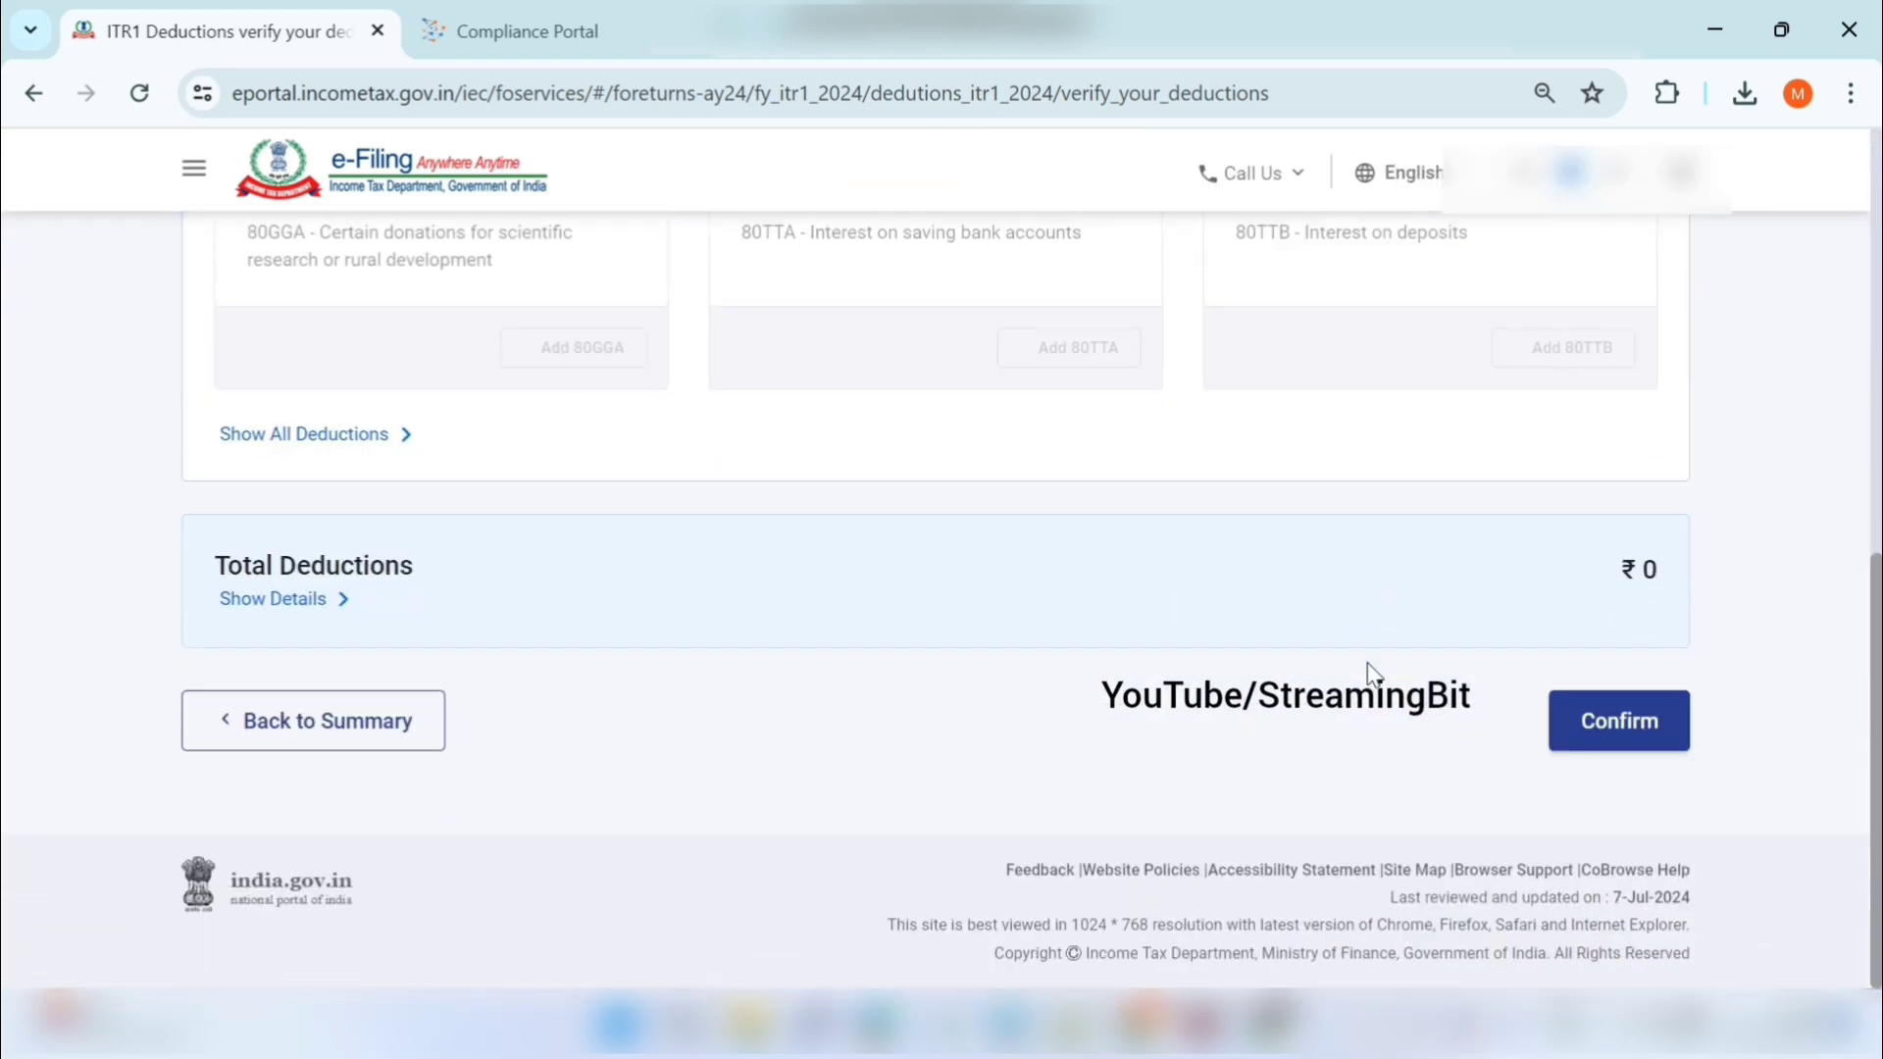
{"action": "left_click", "coordinate": [1601, 723]}
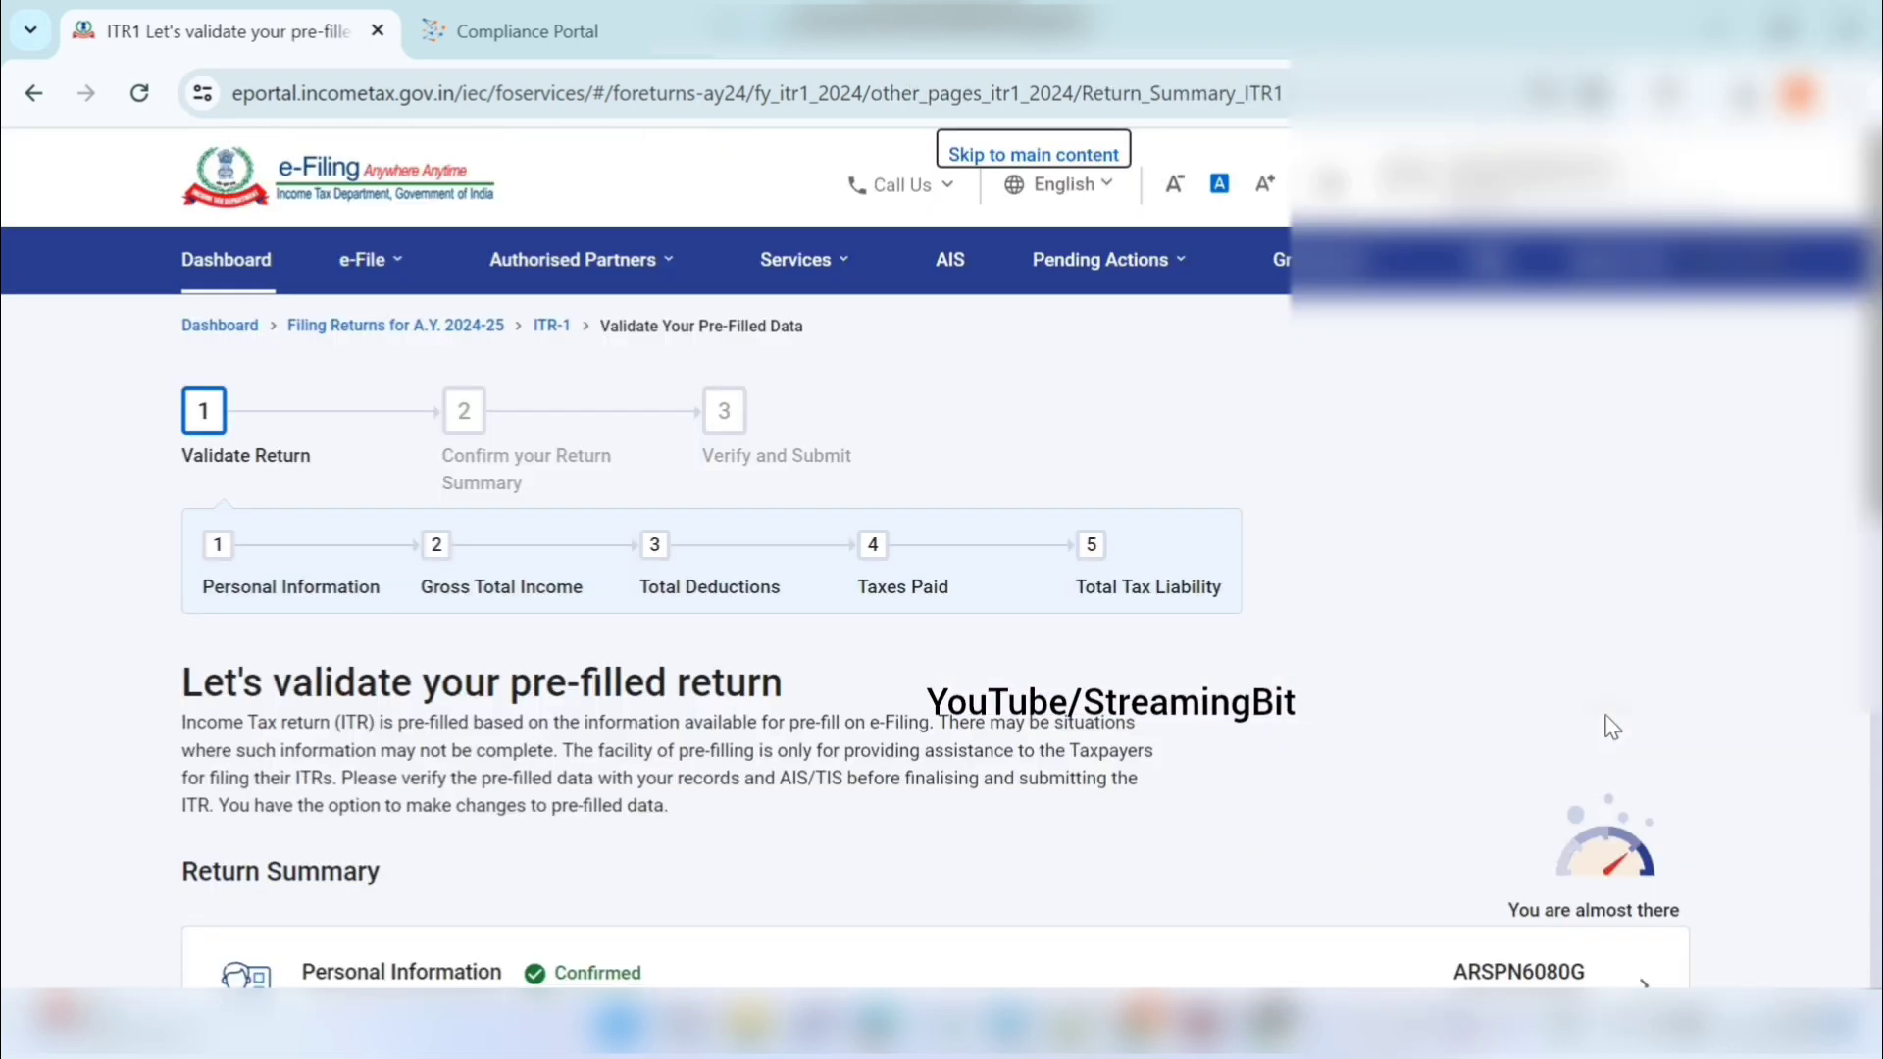
- Open Form 26AS from the income tax return options, accept the redirect disclaimer and proceed past the TRACES Form 16/16A agreement
{"action": "scroll", "coordinate": [1611, 726], "scroll_direction": "down", "scroll_amount": 8}
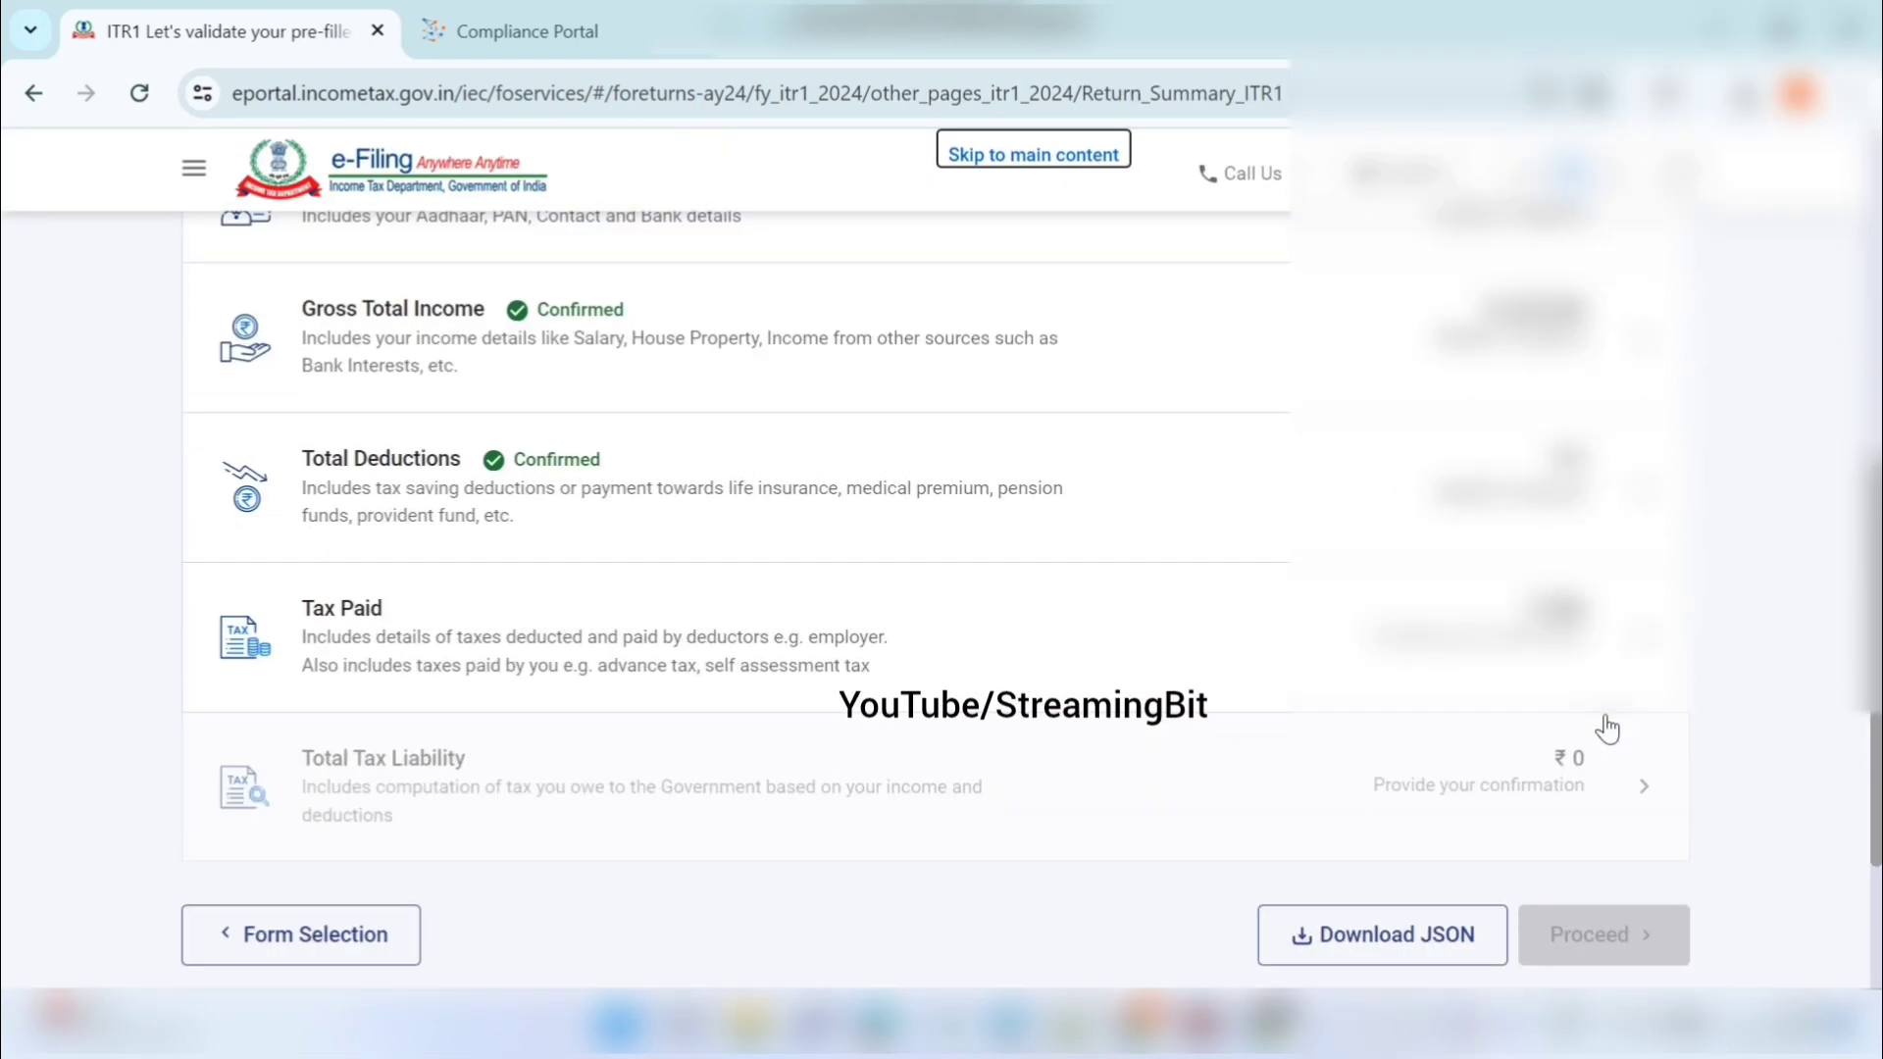
{"action": "scroll", "coordinate": [1606, 727], "scroll_direction": "up", "scroll_amount": 3}
{"action": "scroll", "coordinate": [1601, 722], "scroll_direction": "down", "scroll_amount": 2}
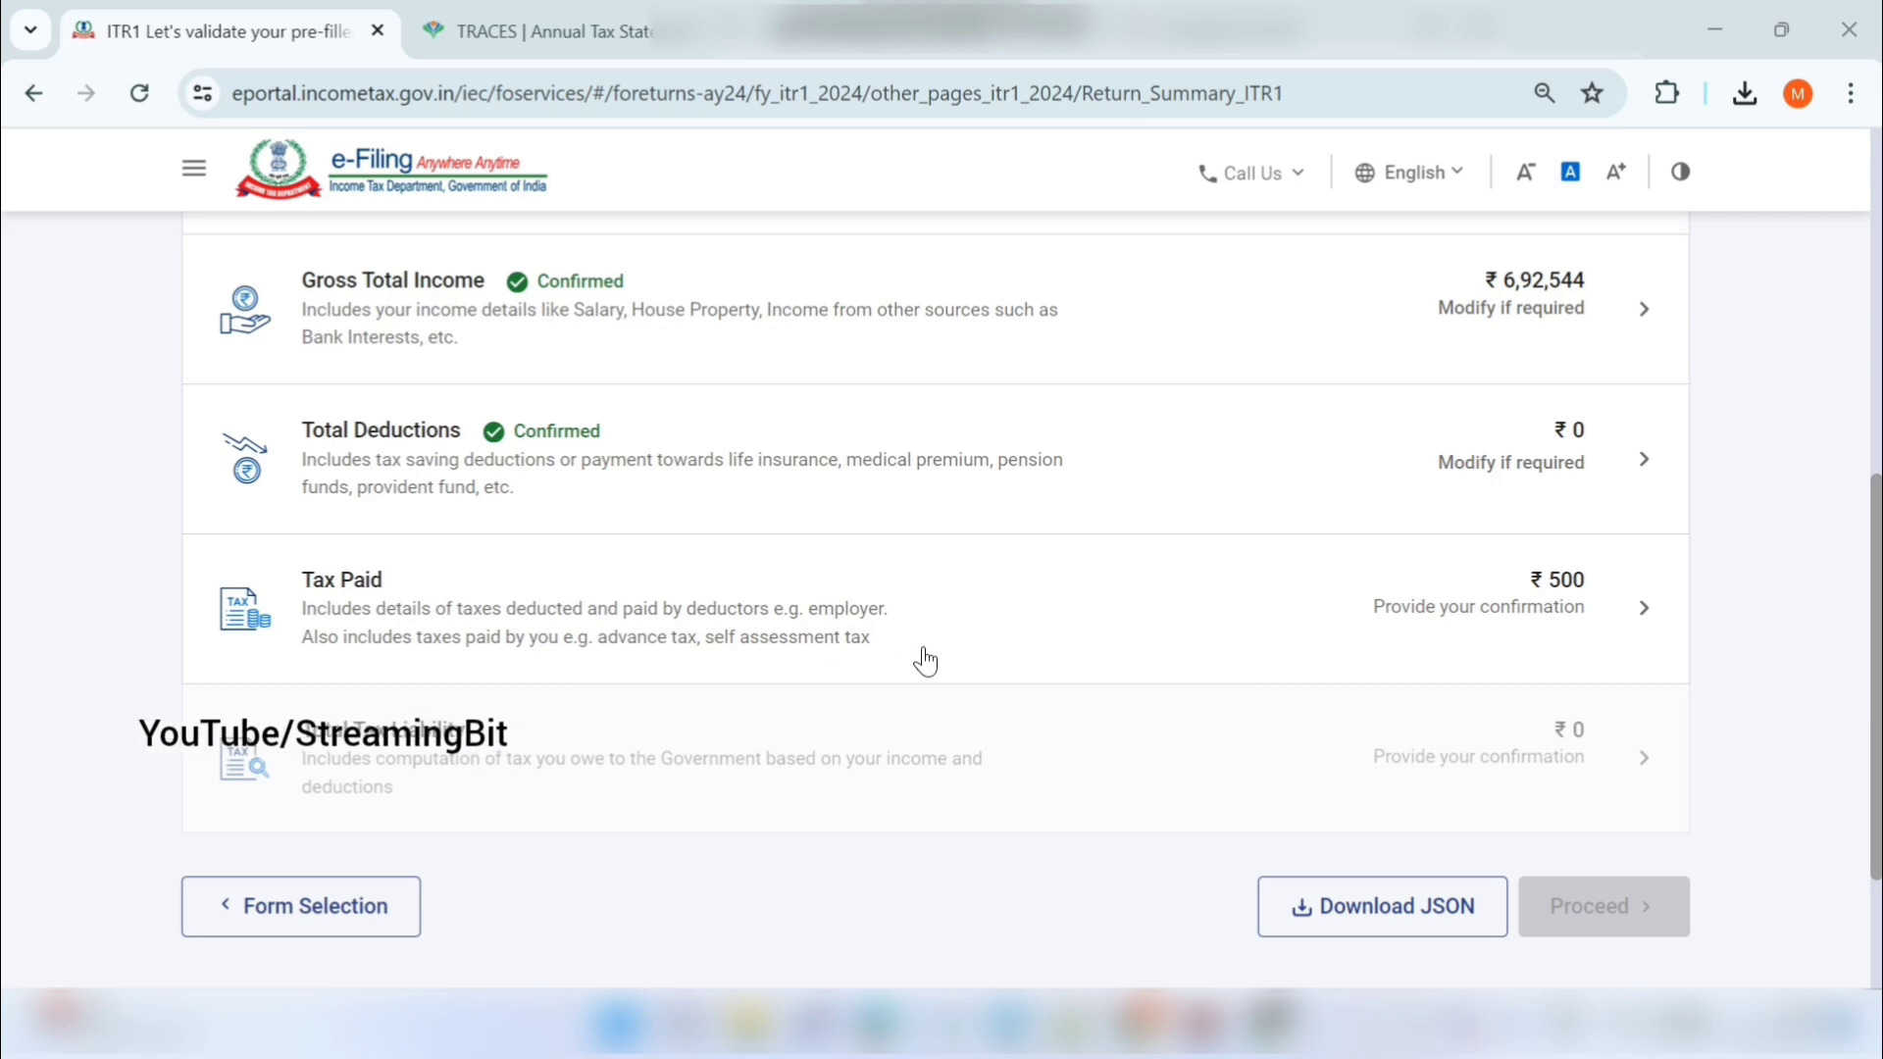
{"action": "scroll", "coordinate": [924, 661], "scroll_direction": "up", "scroll_amount": 2}
{"action": "scroll", "coordinate": [925, 661], "scroll_direction": "up", "scroll_amount": 2}
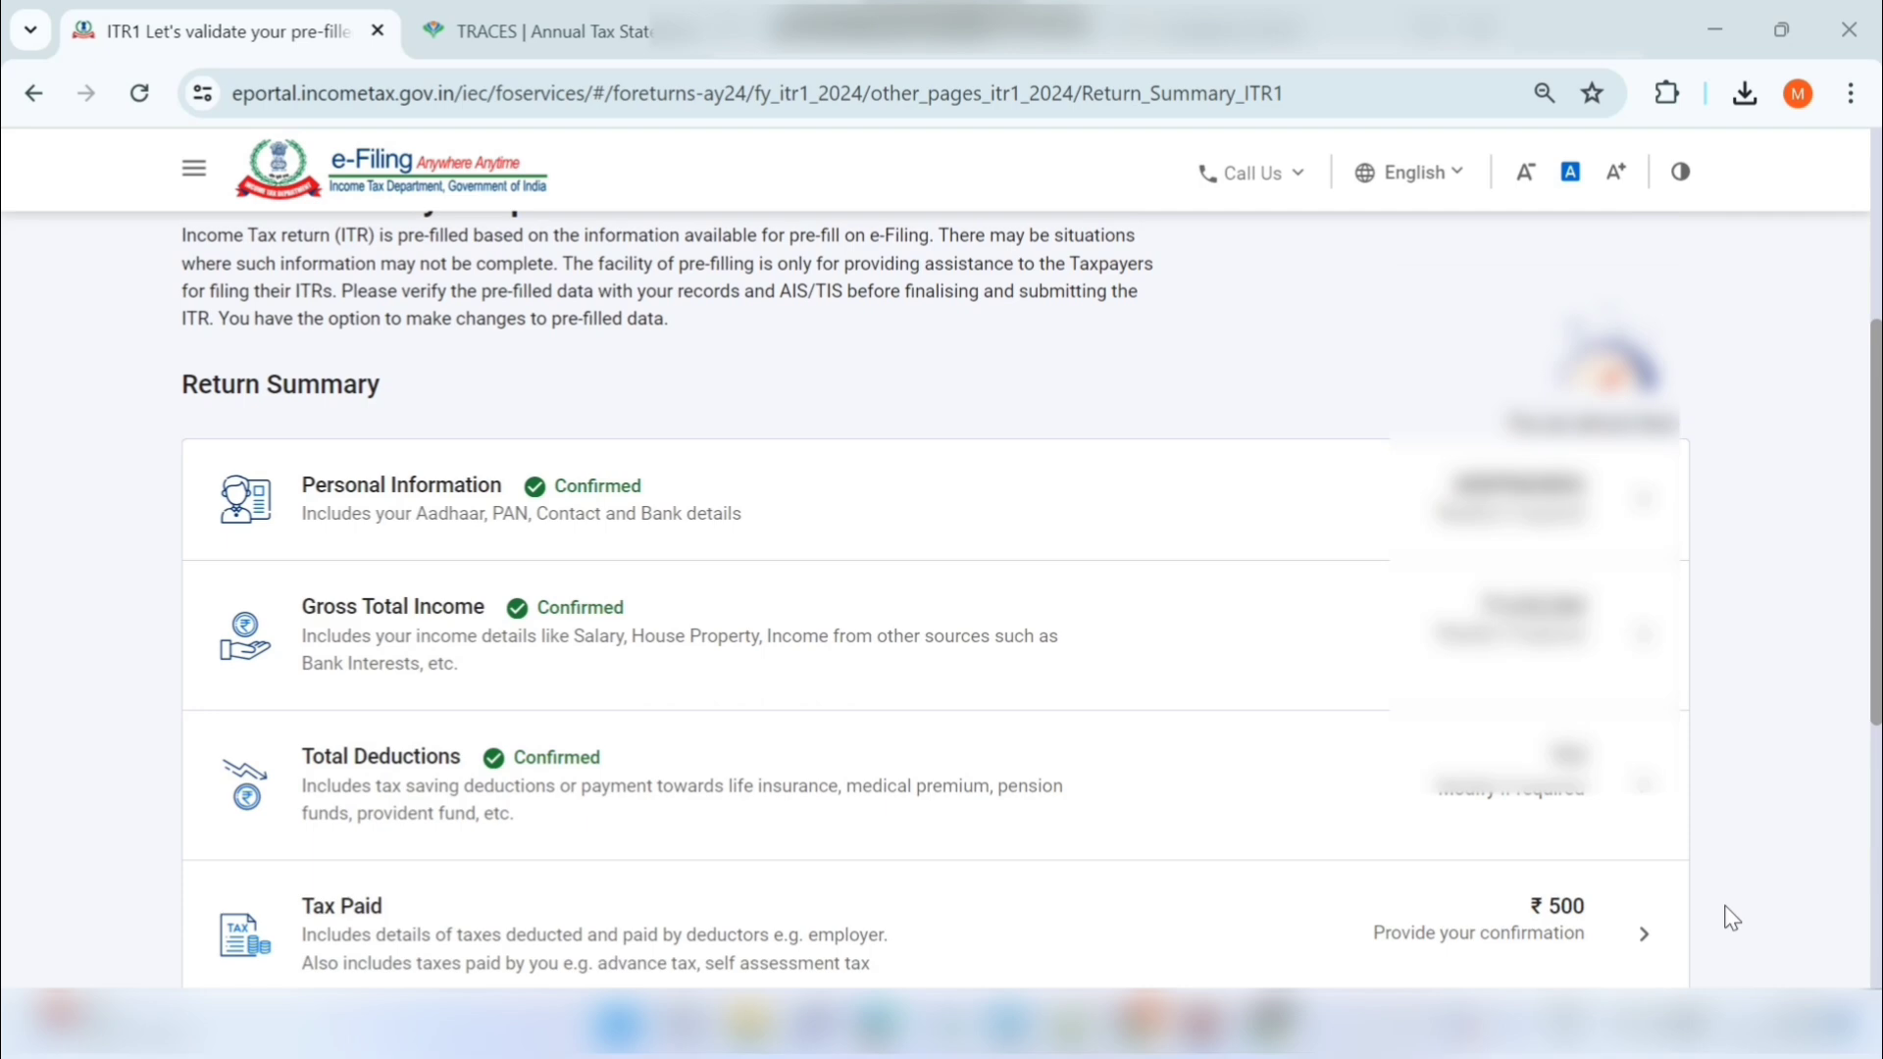
{"action": "scroll", "coordinate": [1732, 917], "scroll_direction": "up", "scroll_amount": 5}
{"action": "mouse_move", "coordinate": [309, 294]}
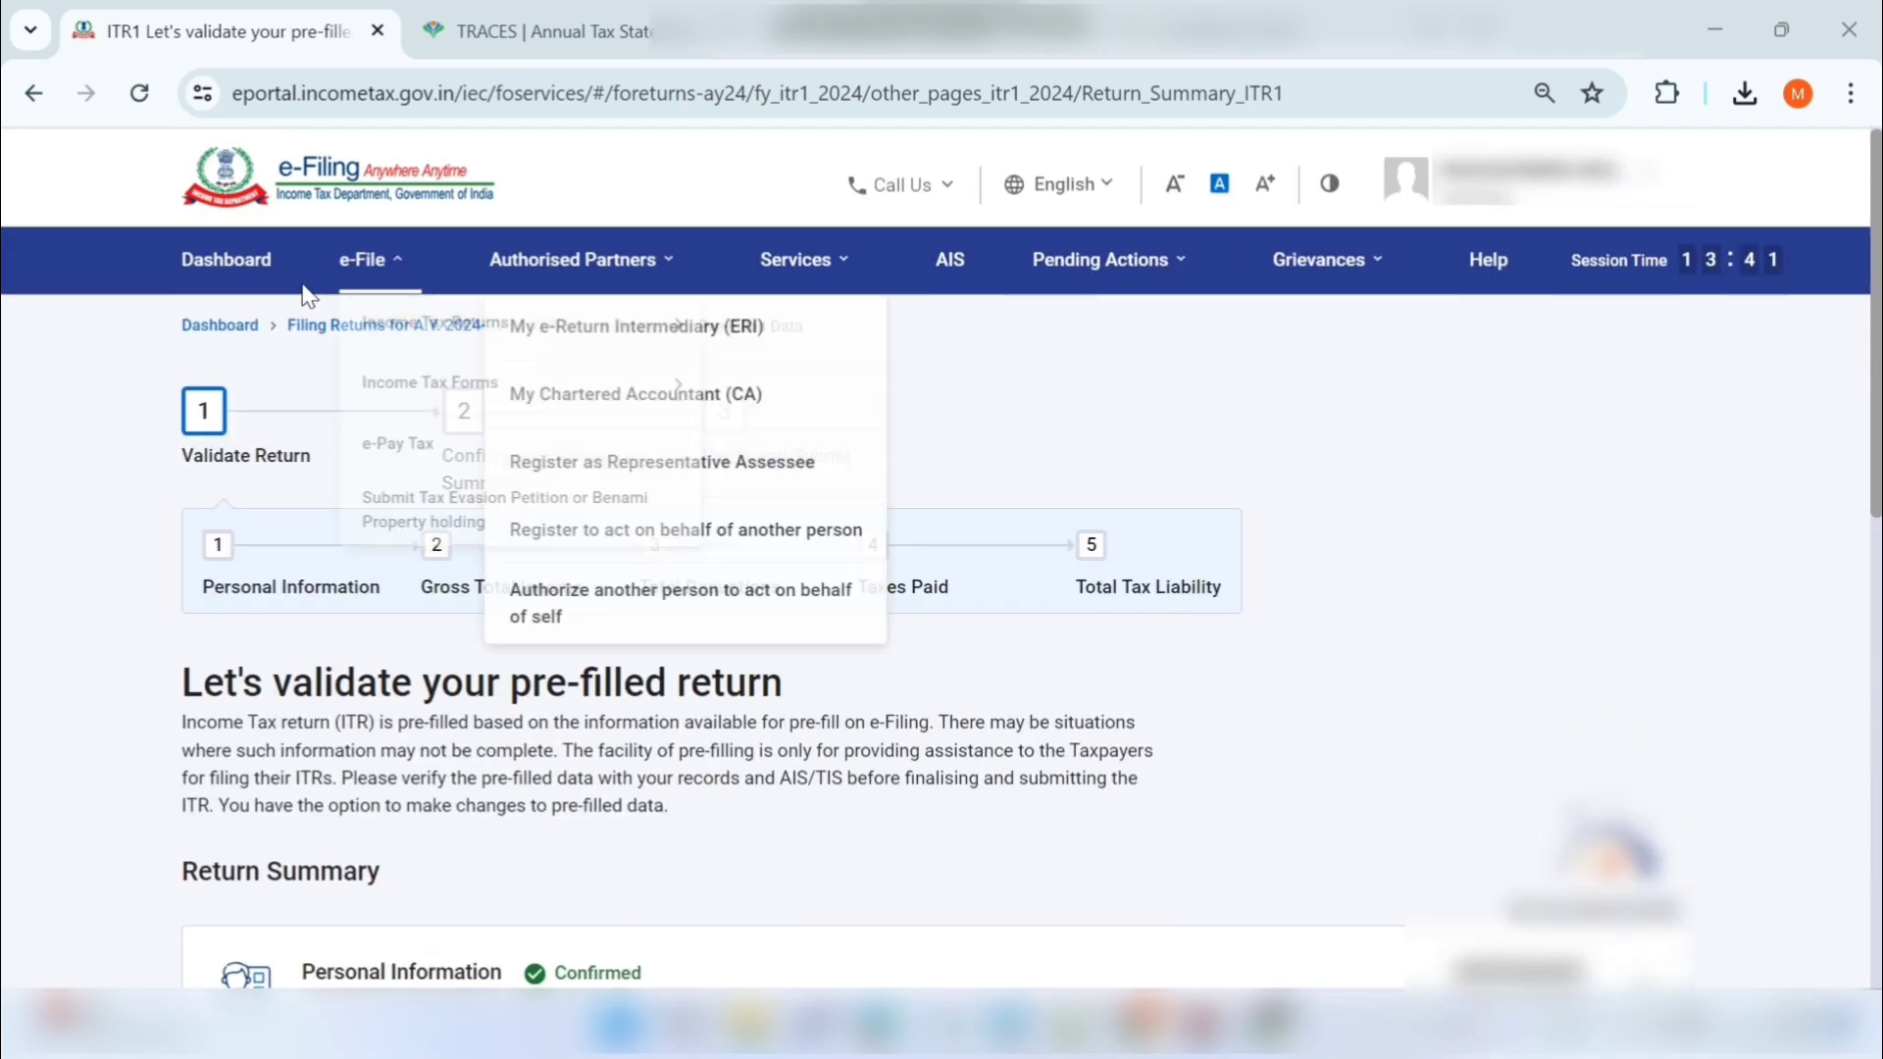
{"action": "mouse_move", "coordinate": [382, 281]}
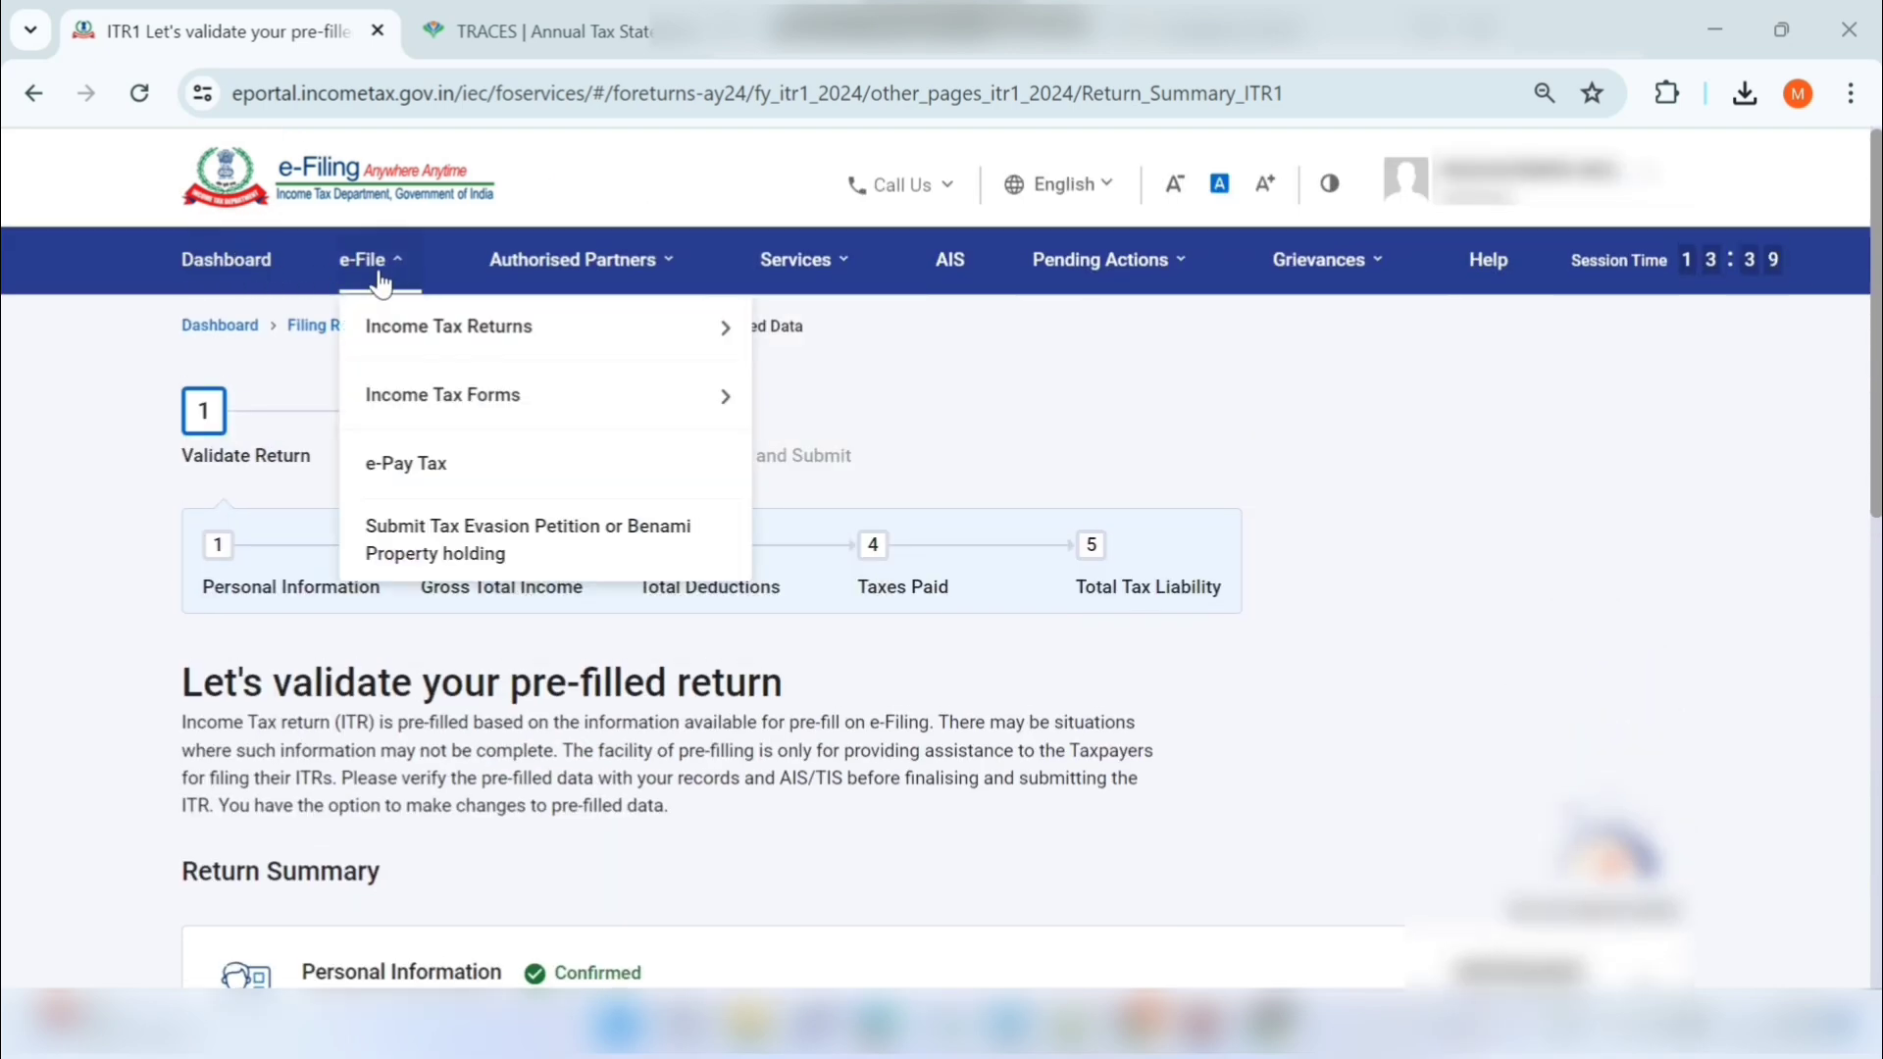
{"action": "mouse_move", "coordinate": [471, 343]}
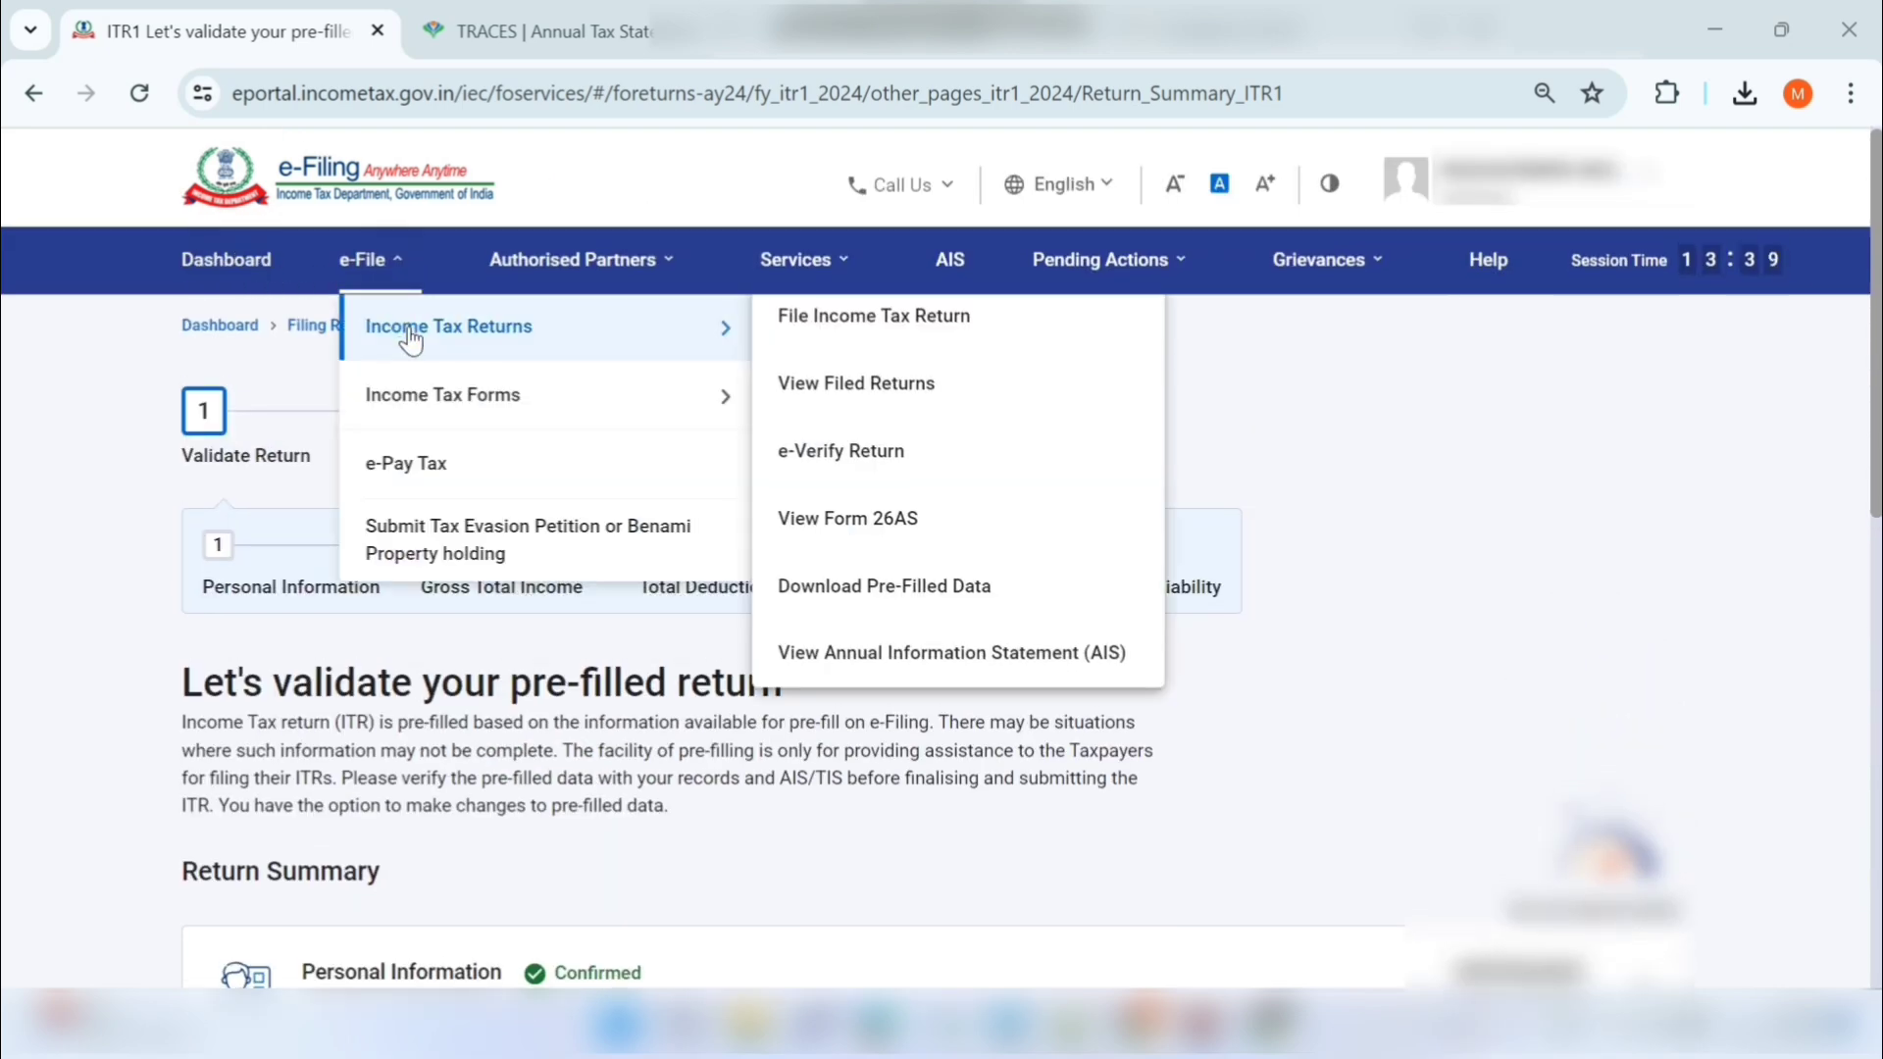
{"action": "left_click", "coordinate": [849, 514]}
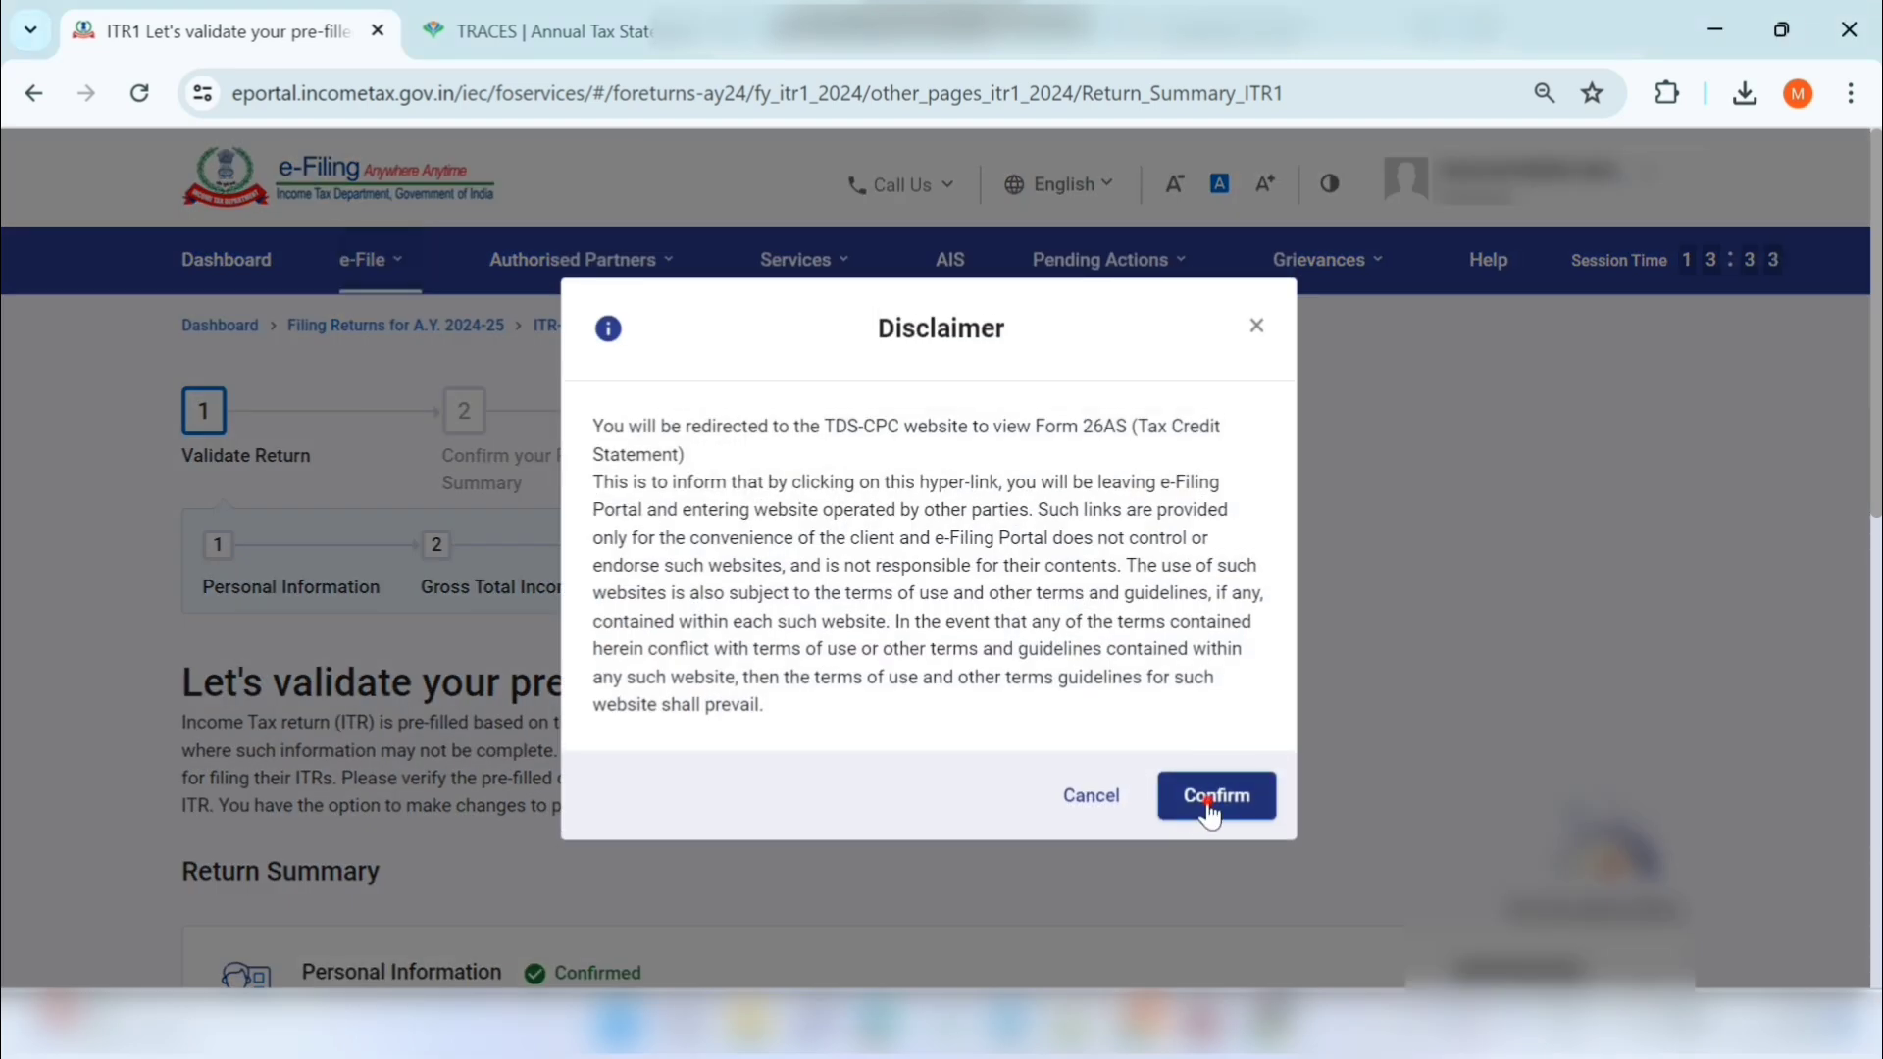
{"action": "left_click", "coordinate": [1210, 802]}
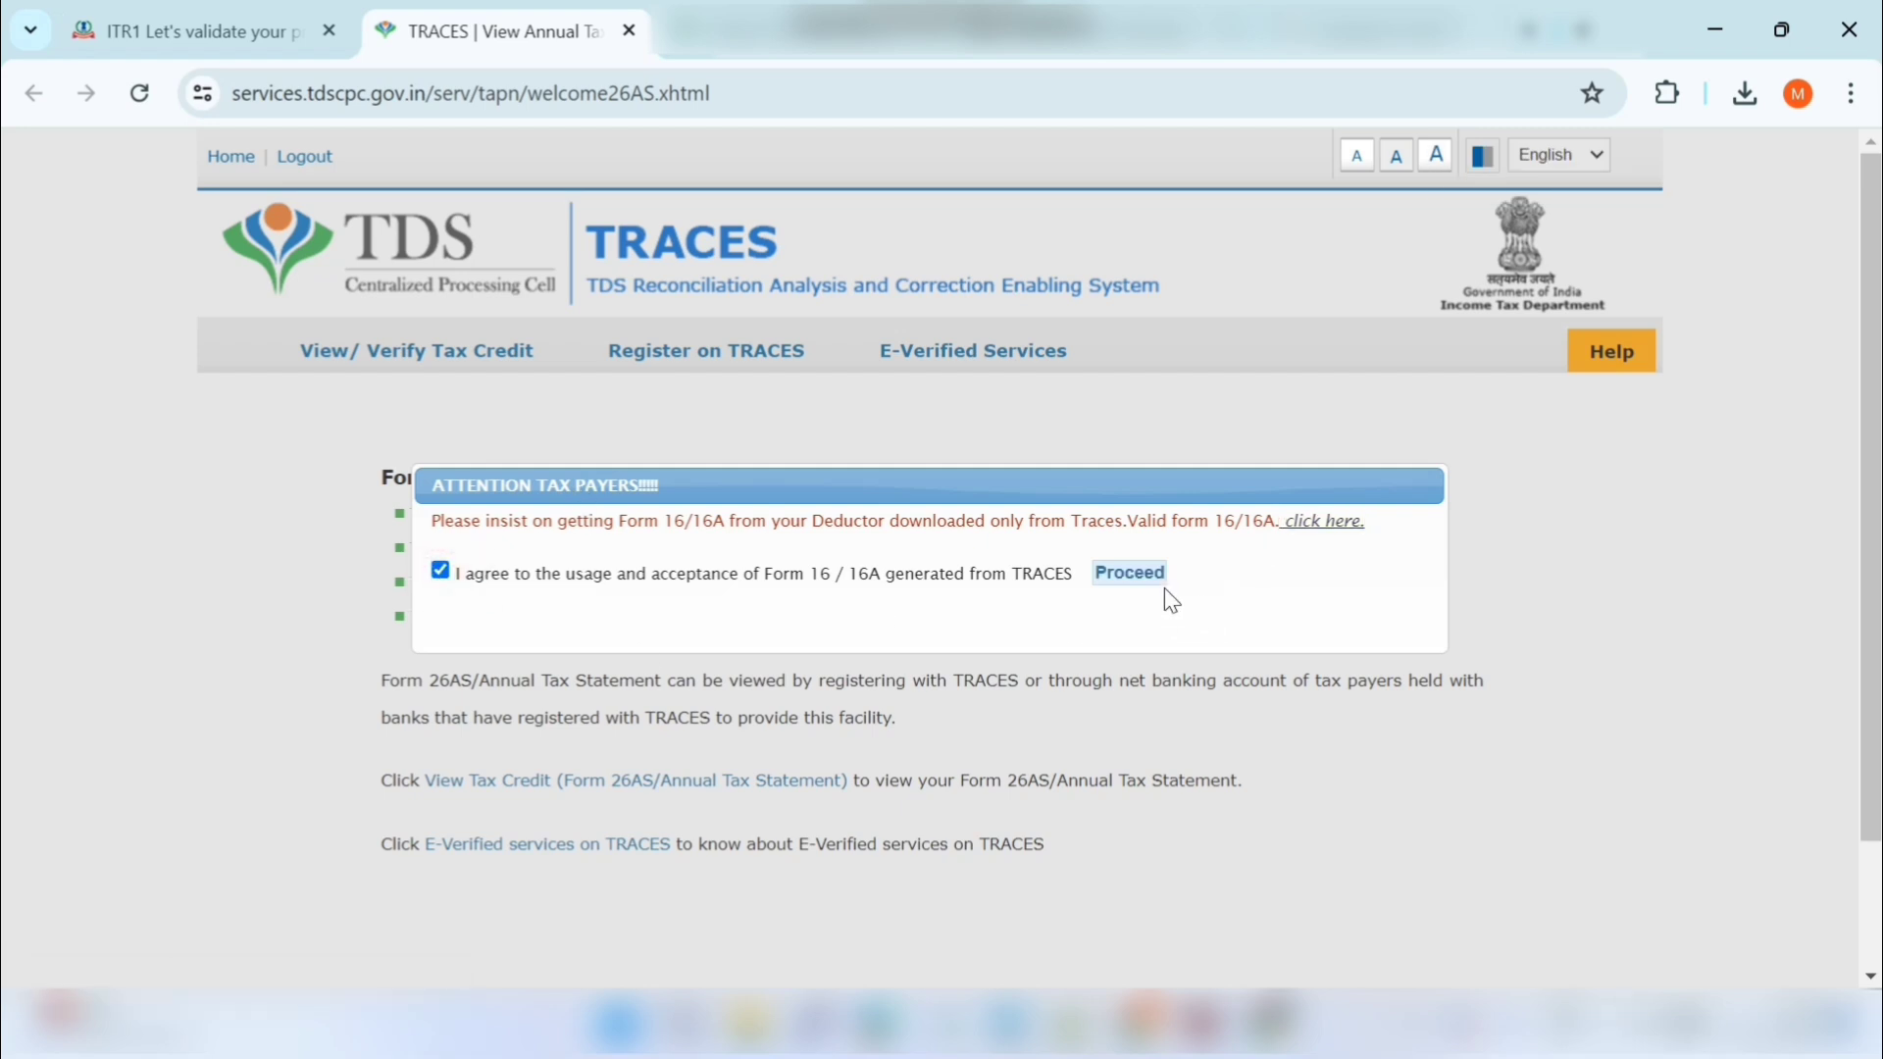
{"action": "left_click", "coordinate": [1143, 572]}
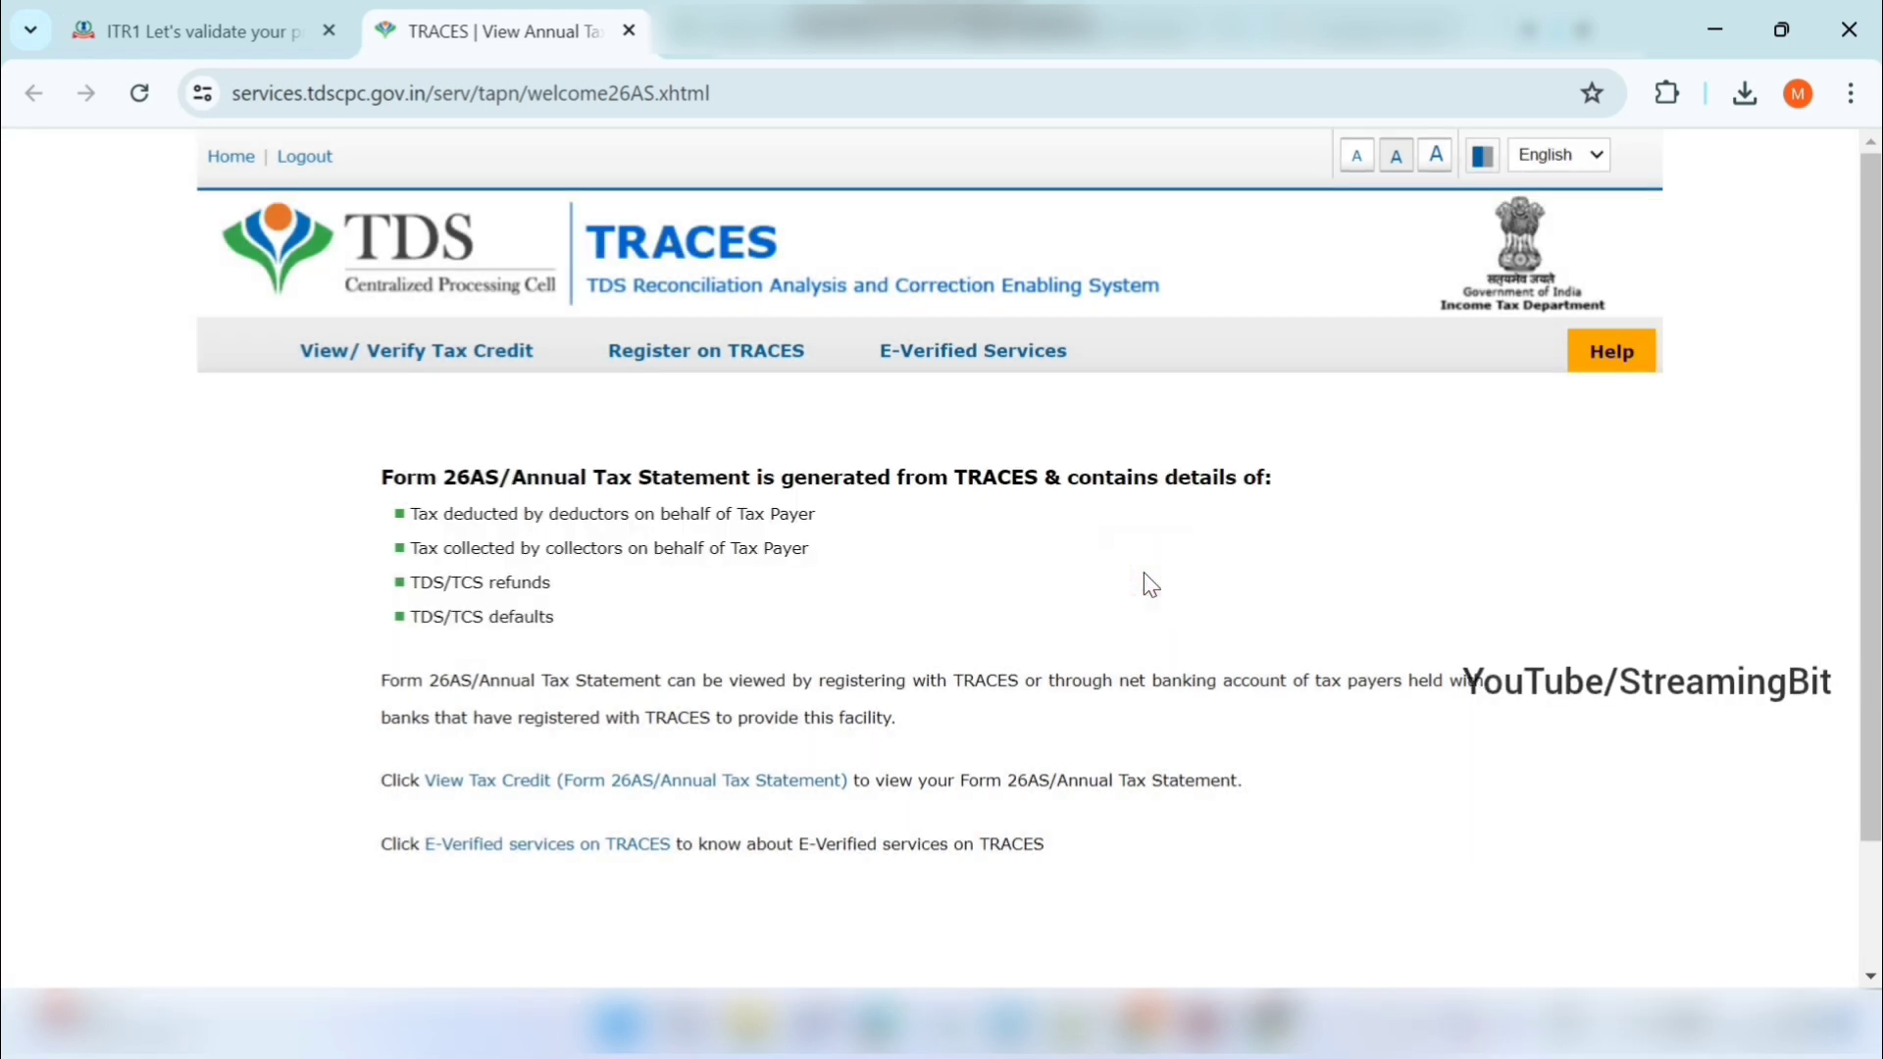
- View the Form 26AS tax credit statement for Assessment Year 2024-25 as HTML and export it as a PDF
{"action": "left_click", "coordinate": [568, 789]}
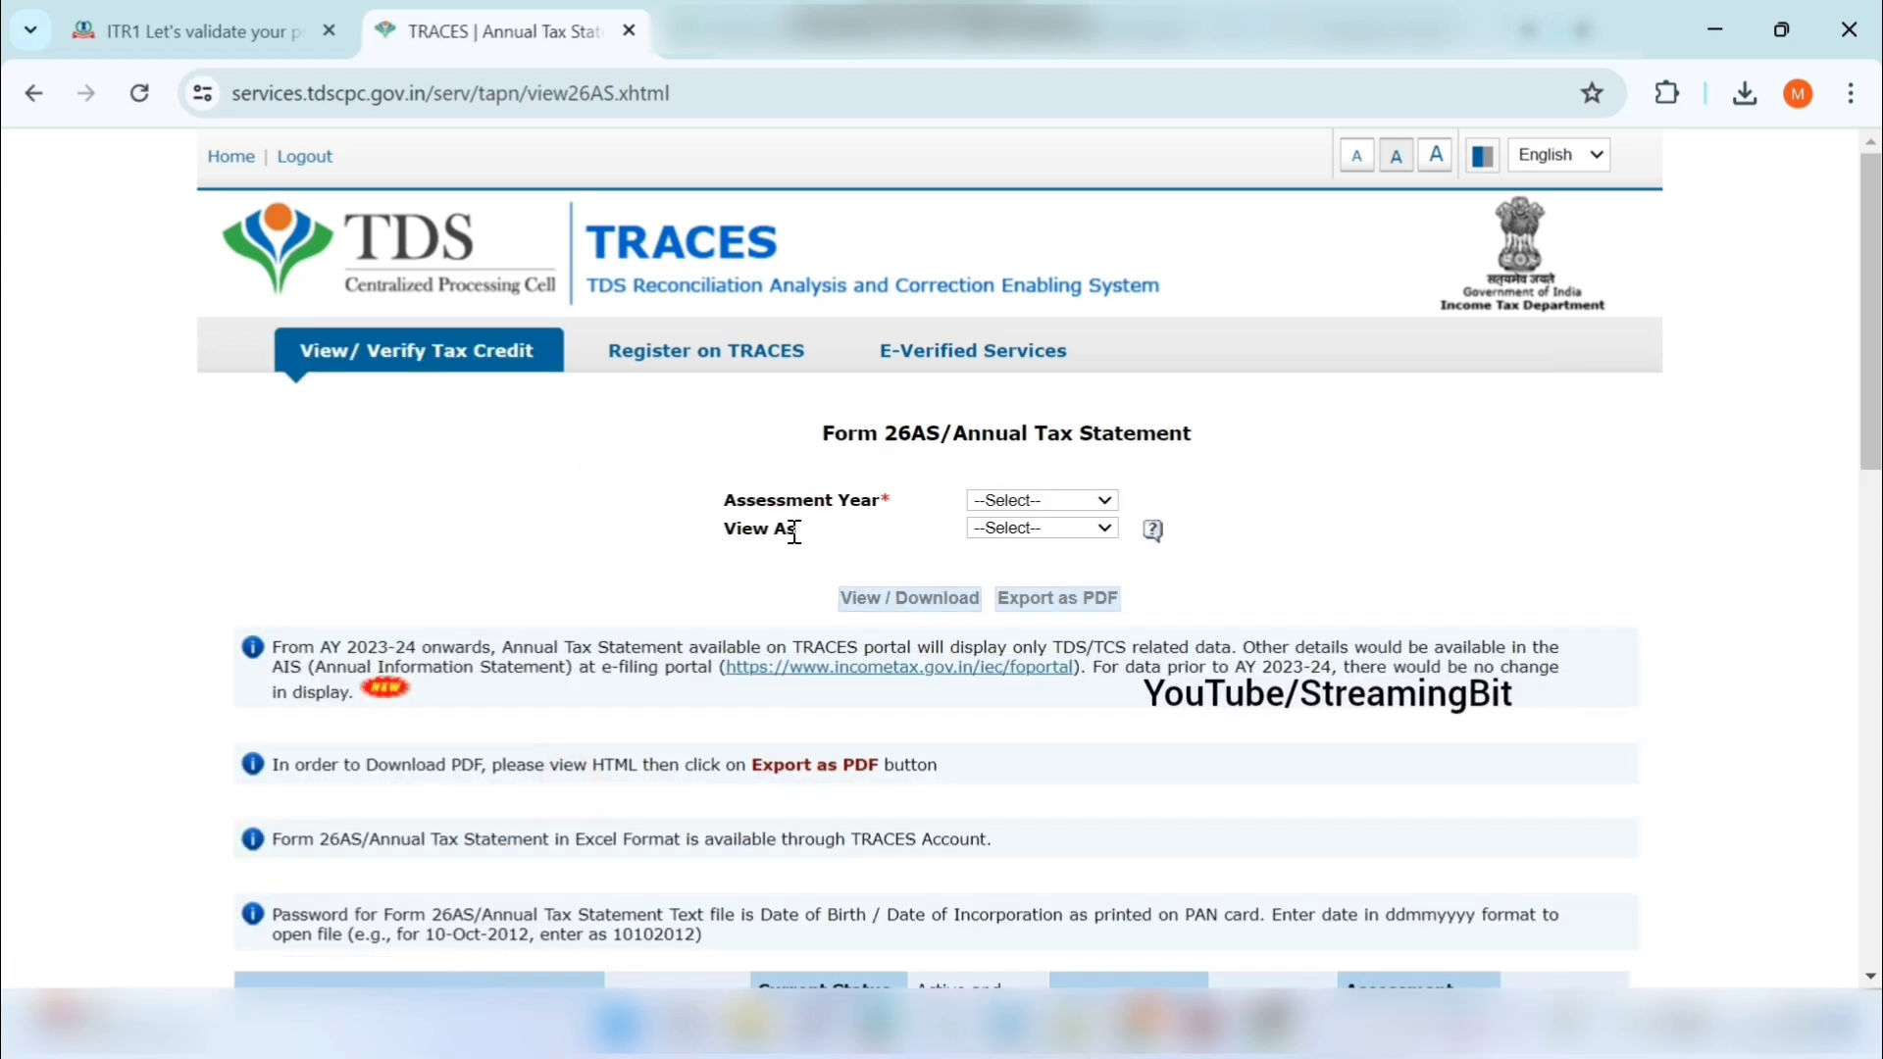
{"action": "left_click", "coordinate": [1029, 501]}
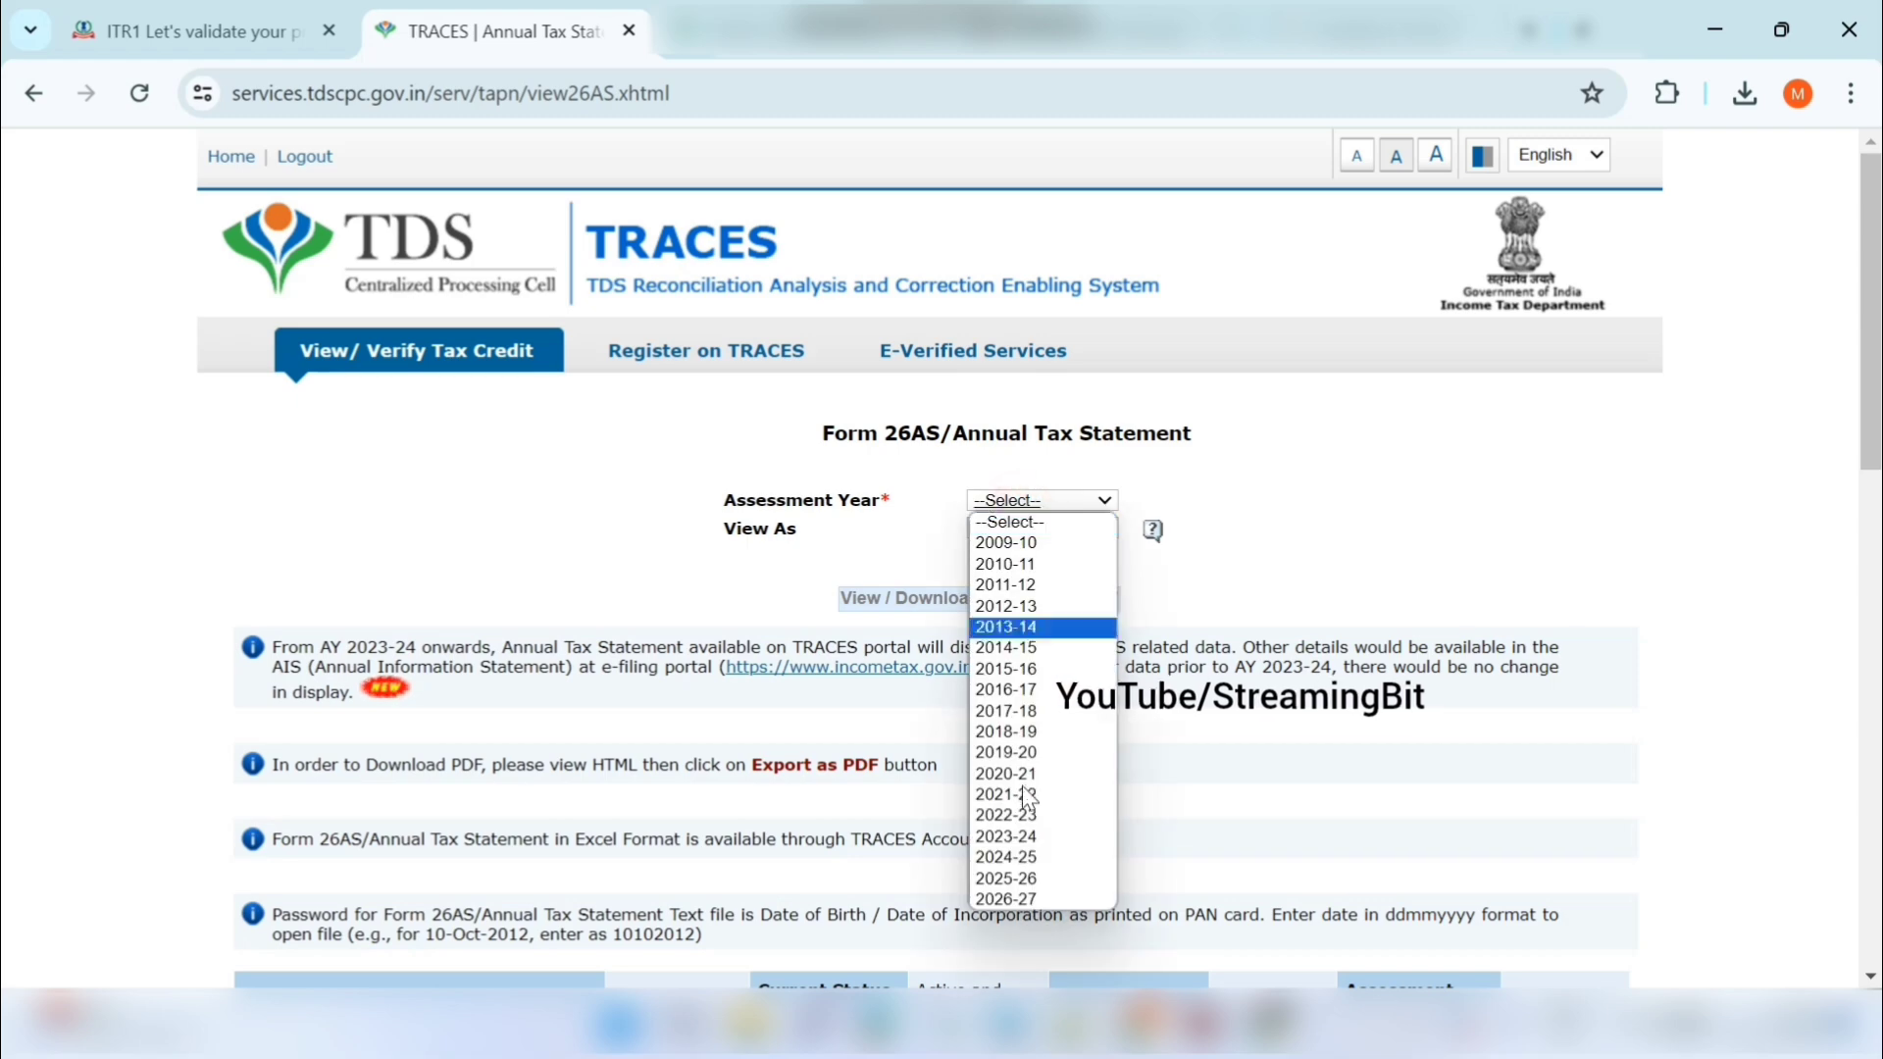
{"action": "left_click", "coordinate": [1015, 859]}
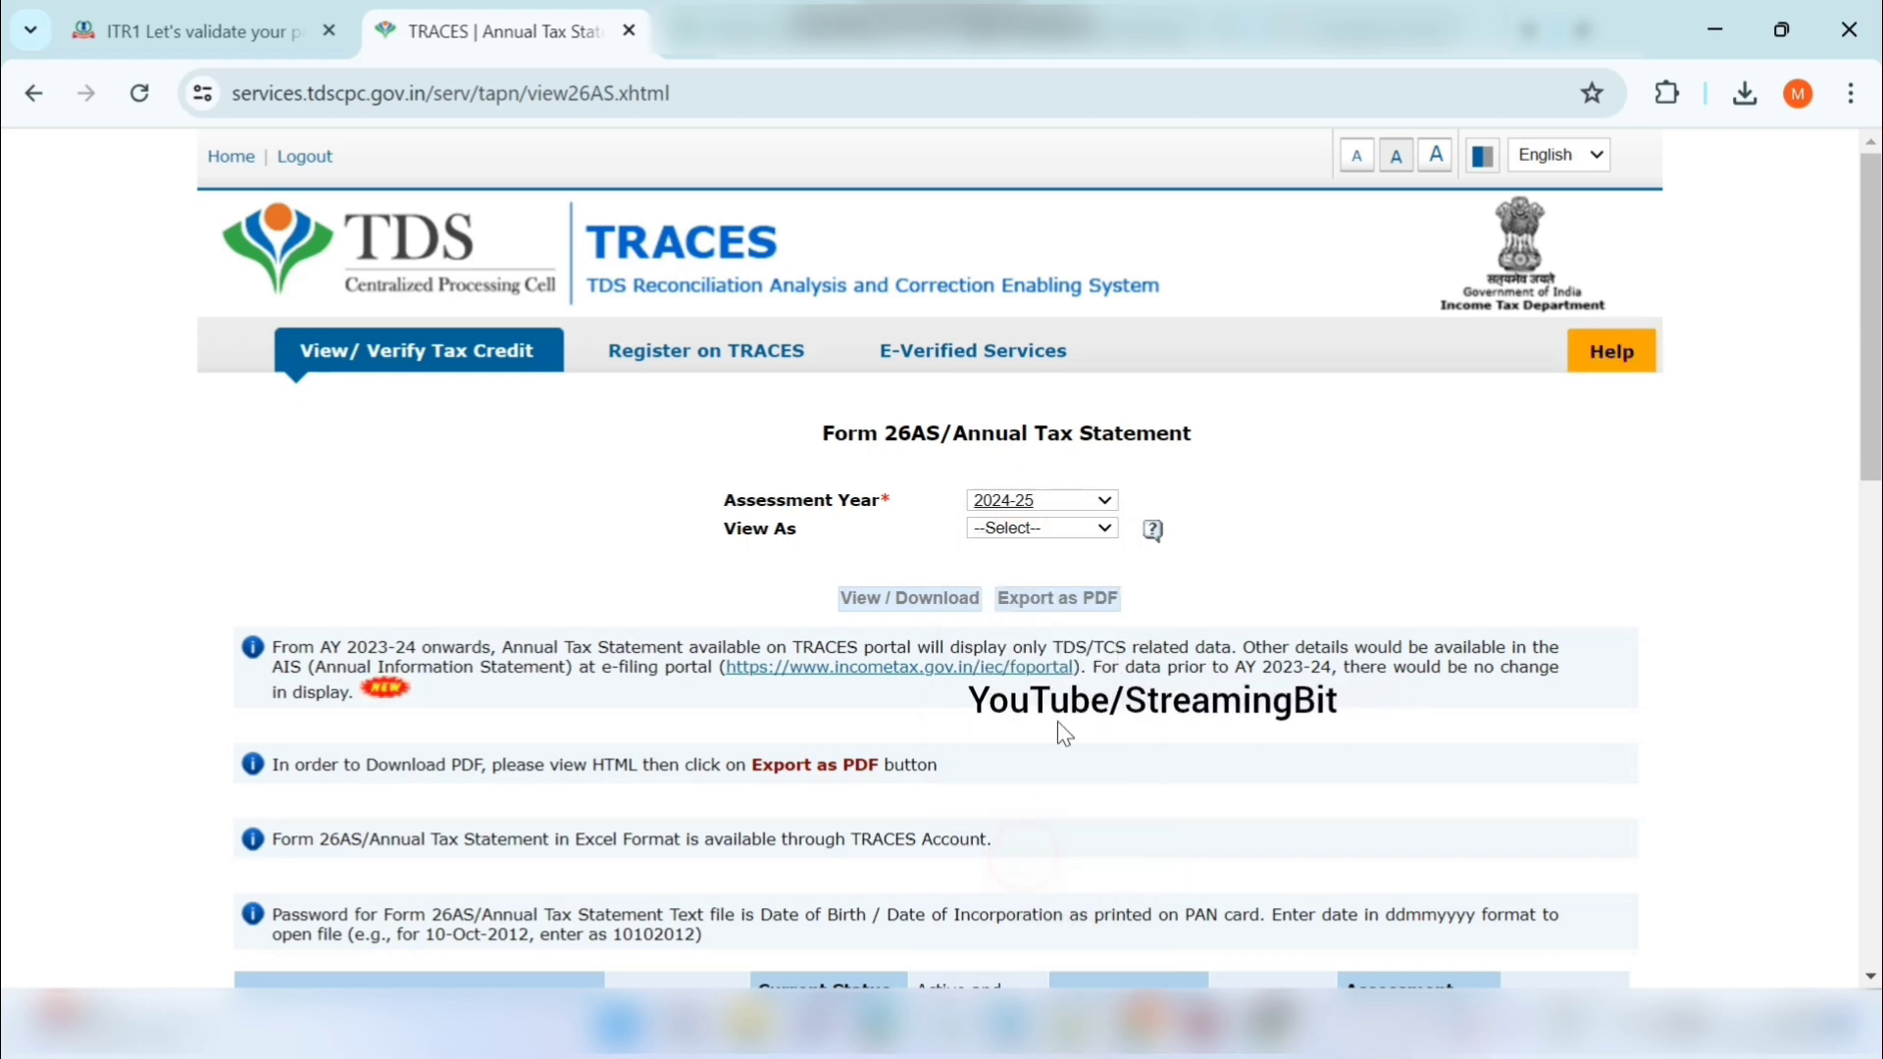
{"action": "left_click", "coordinate": [1101, 530]}
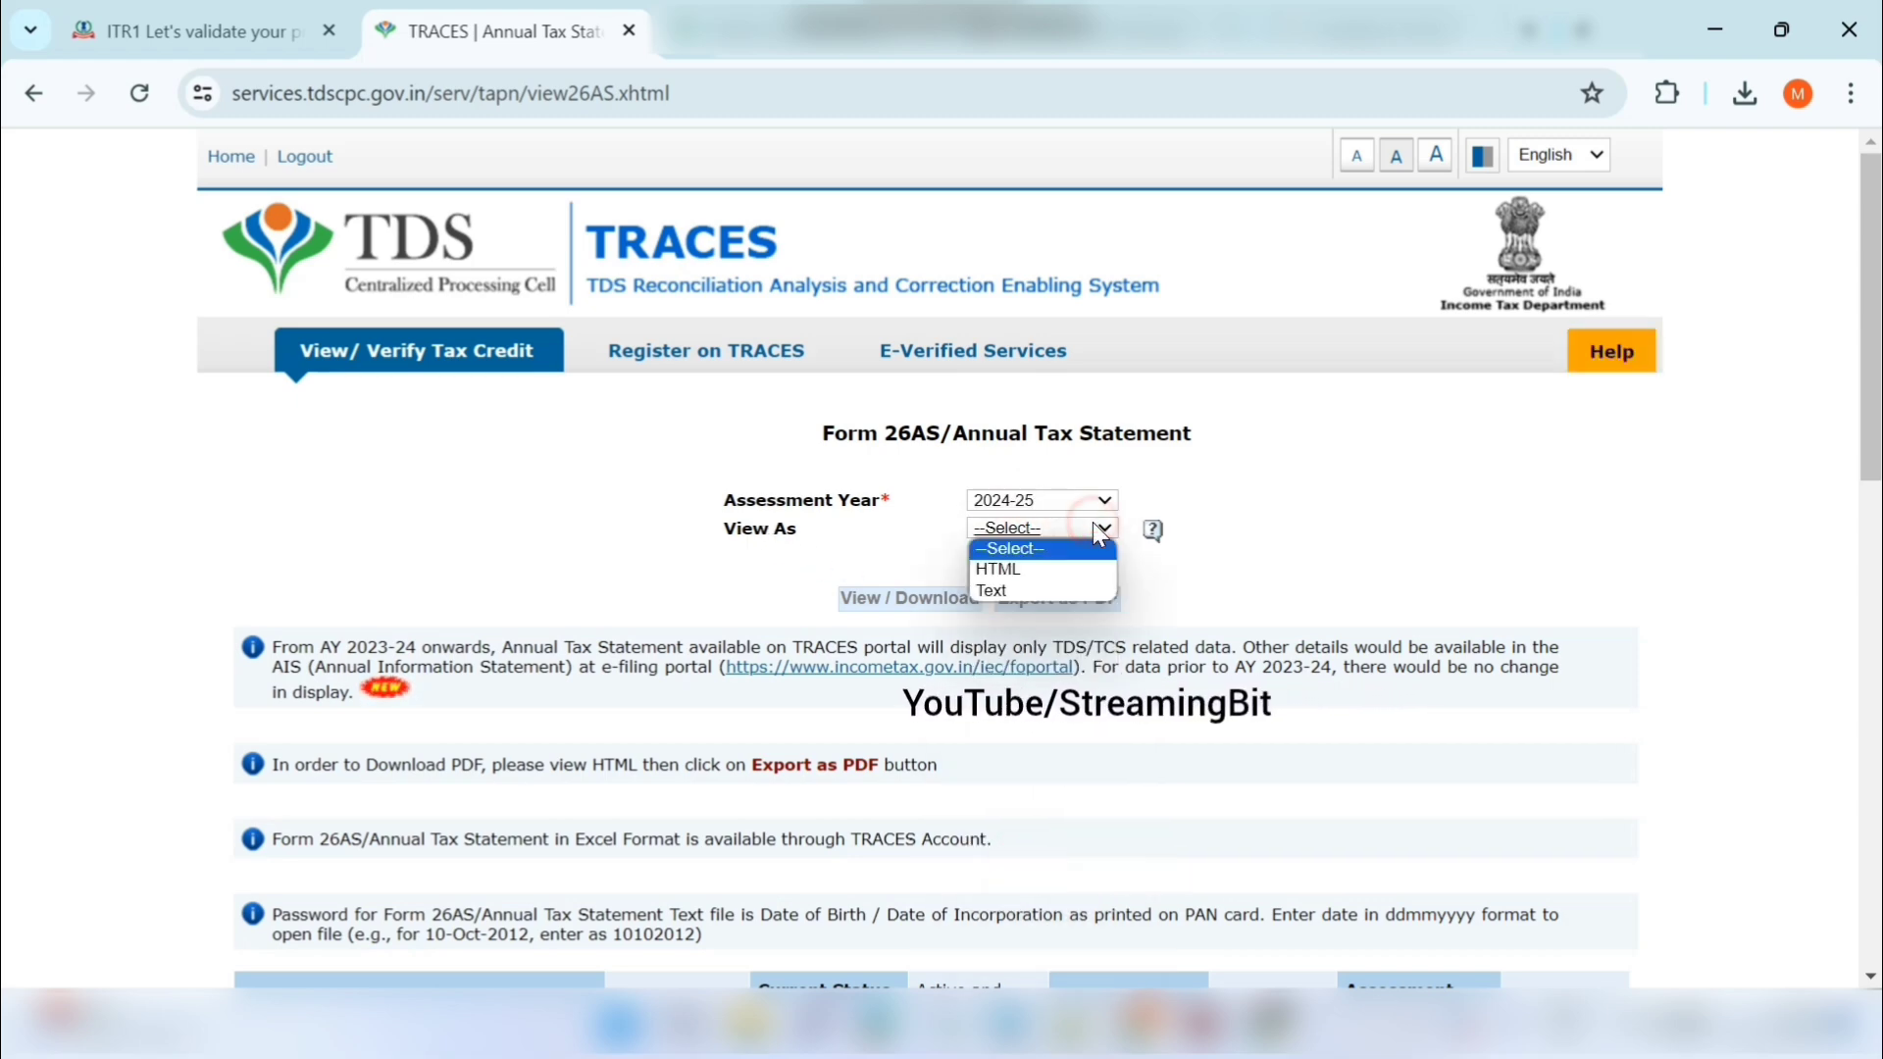
{"action": "left_click", "coordinate": [1028, 560]}
{"action": "left_click", "coordinate": [908, 600]}
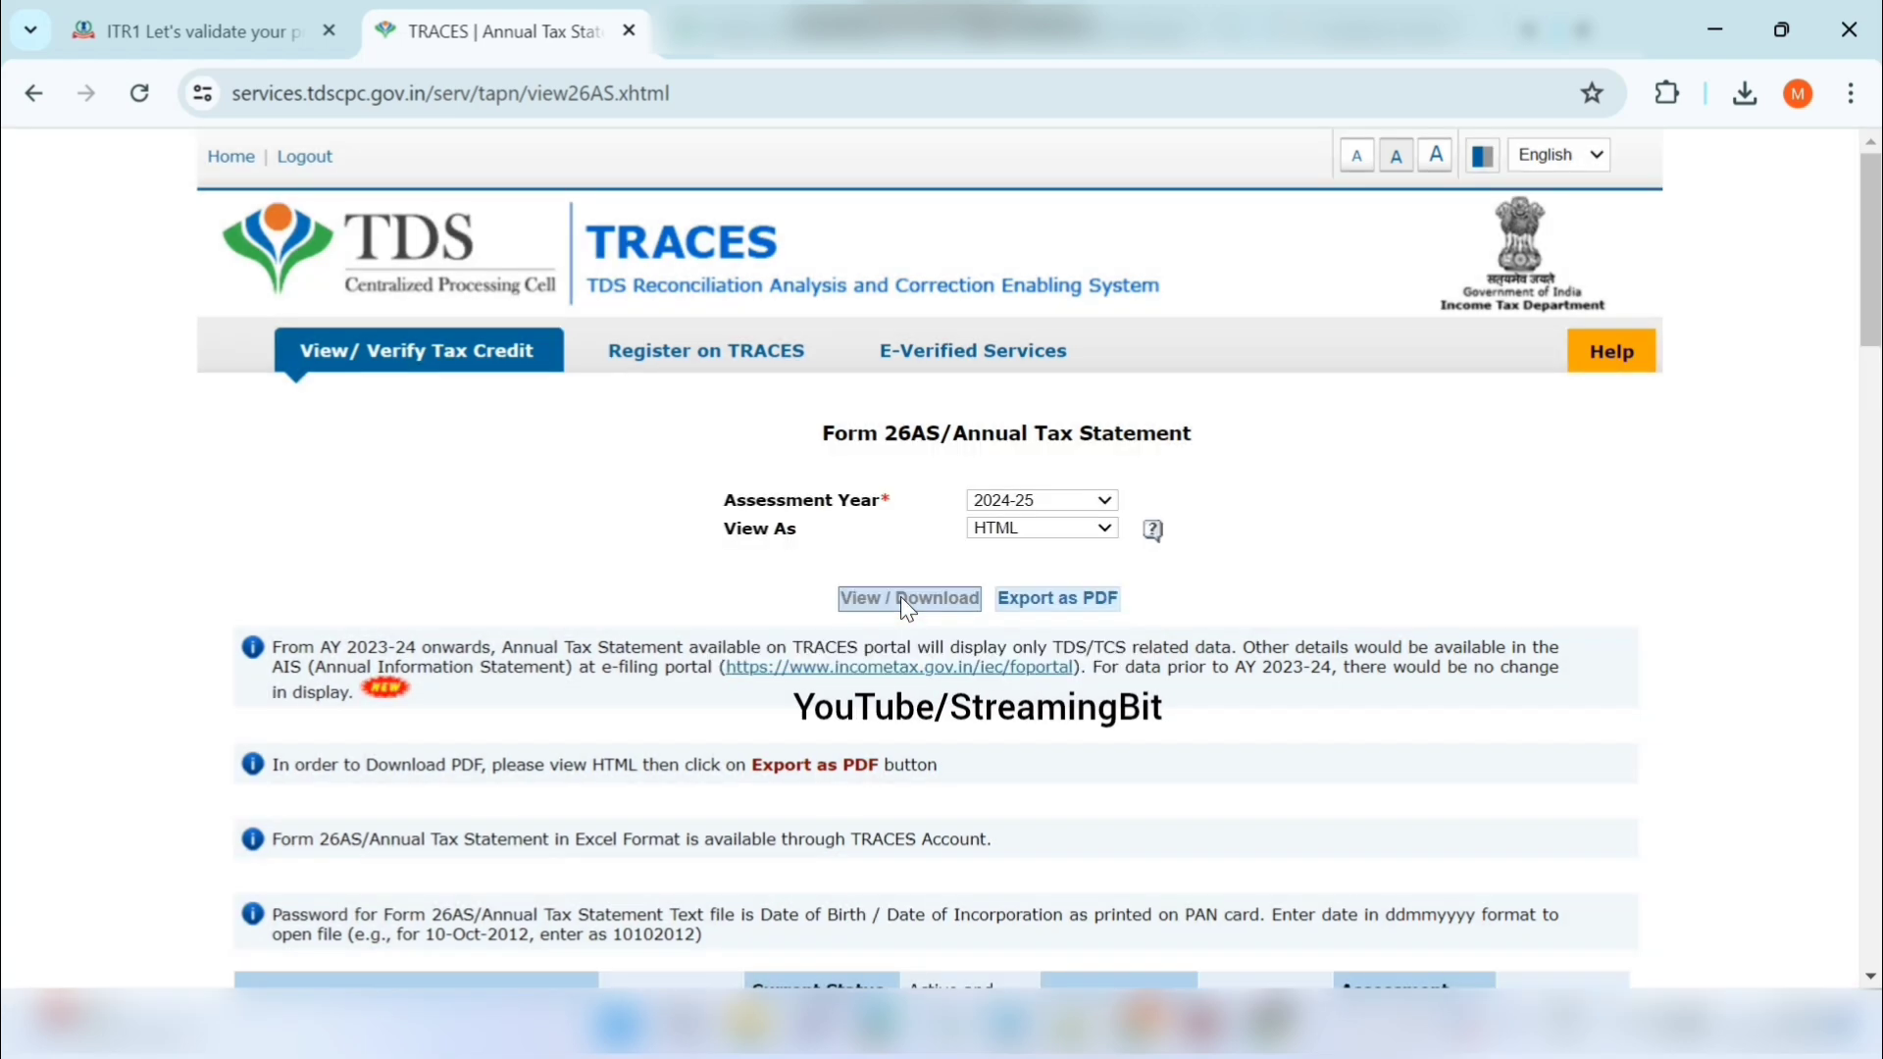
{"action": "left_click", "coordinate": [1067, 600]}
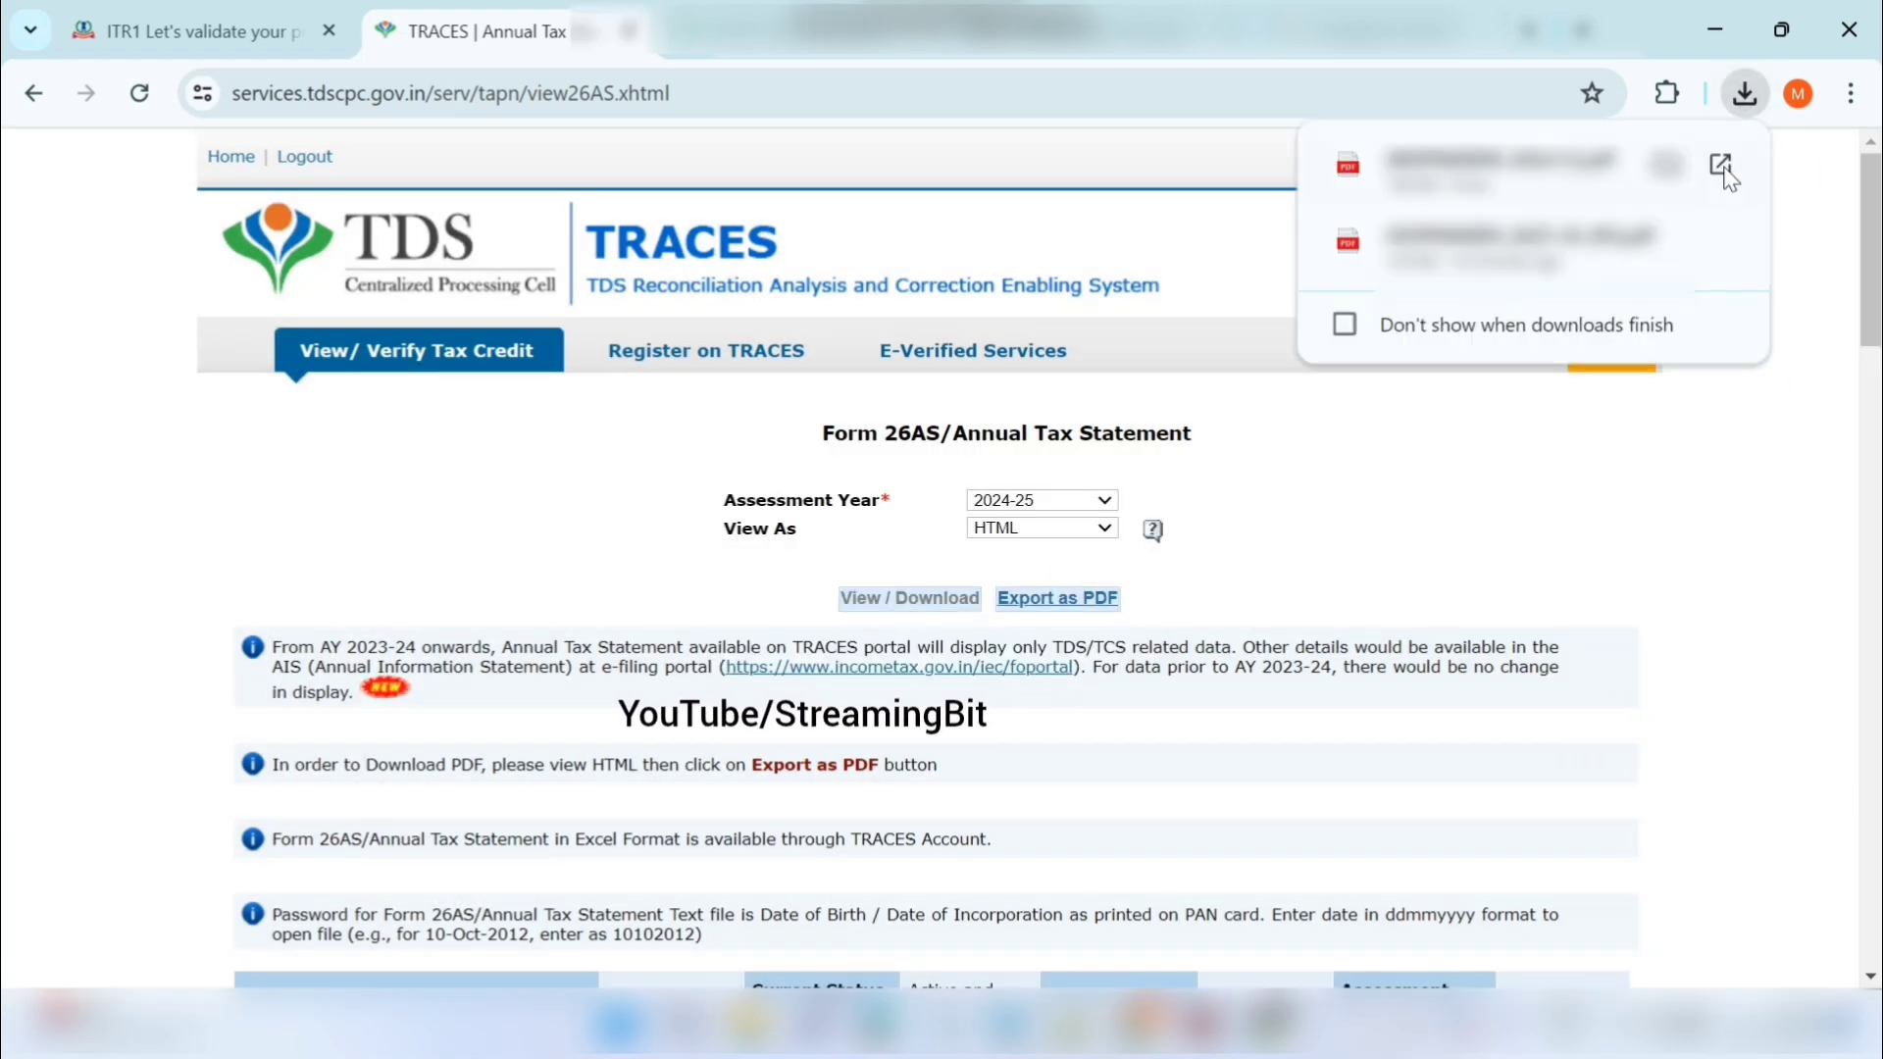
- Open the exported Annual Tax Statement PDF and check the tax deducted and TDS deposited on the salary income
{"action": "left_click", "coordinate": [1602, 168]}
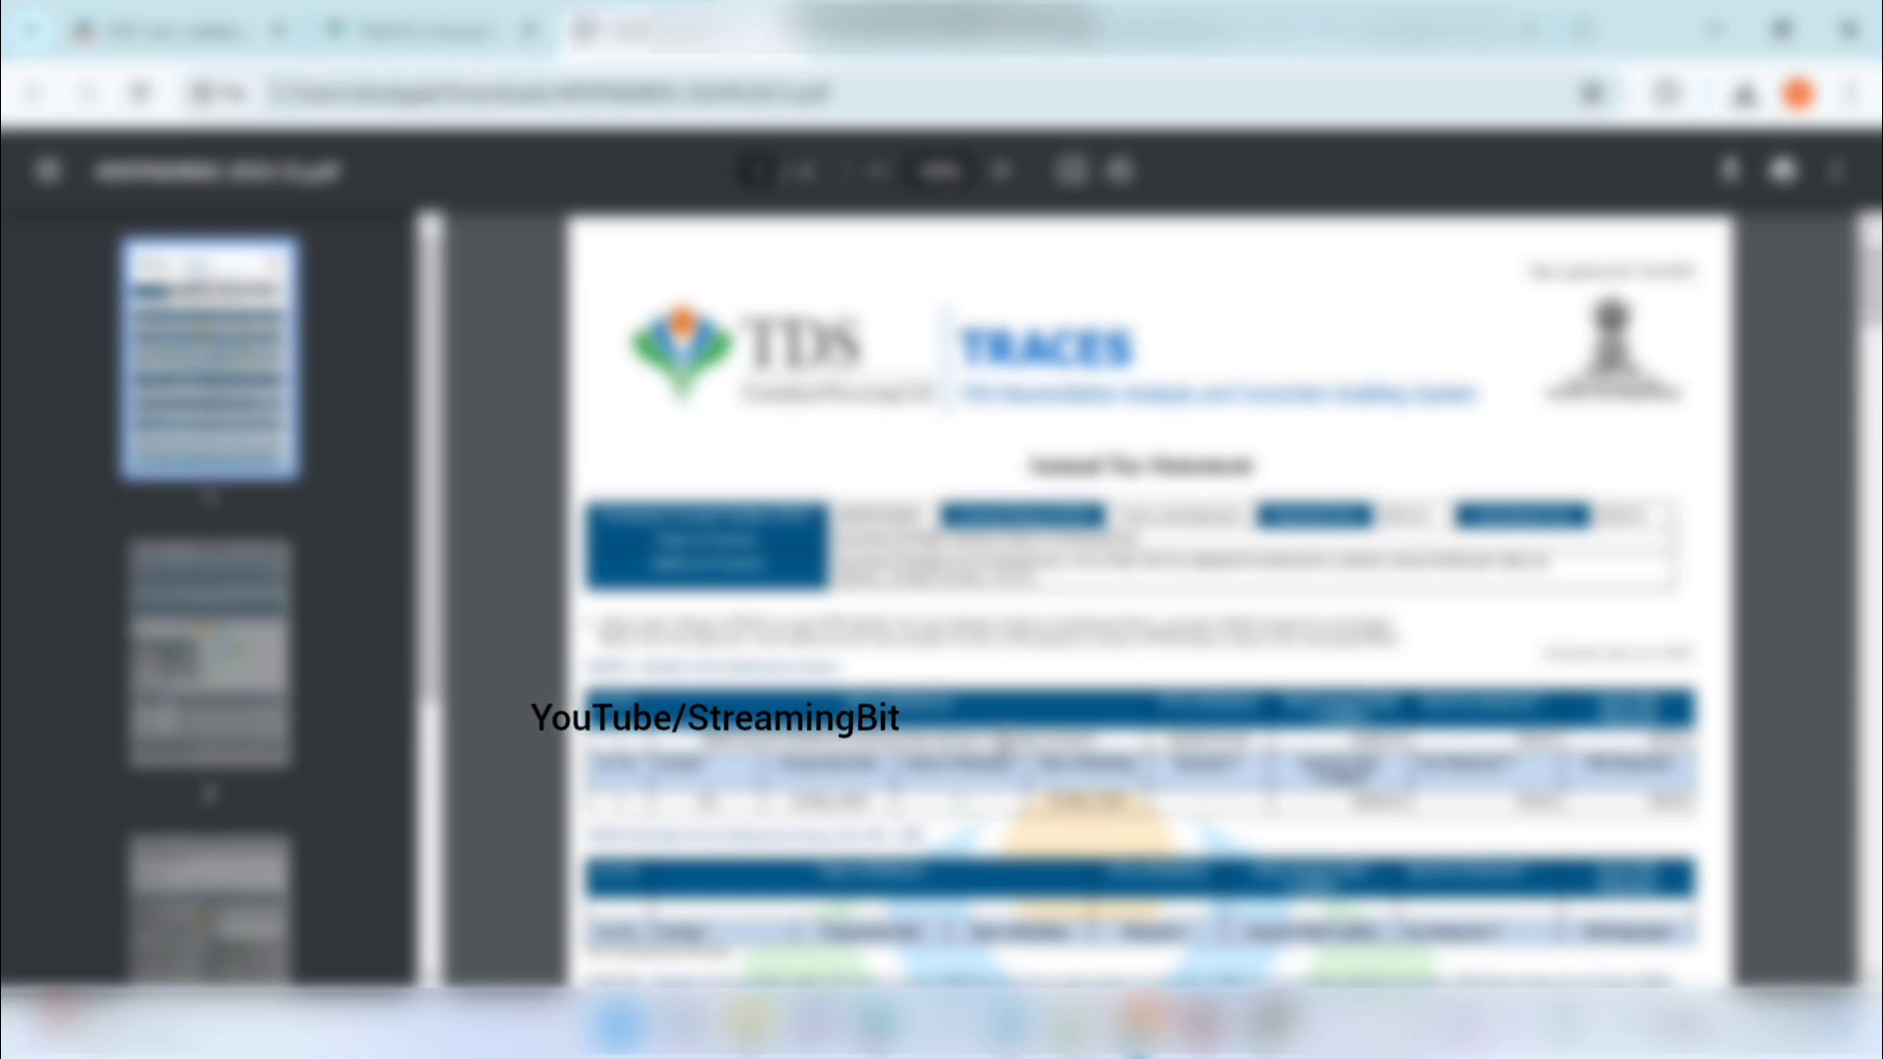
{"action": "scroll", "coordinate": [927, 652], "scroll_direction": "down", "scroll_amount": 5}
{"action": "scroll", "coordinate": [1005, 739], "scroll_direction": "up", "scroll_amount": 1}
{"action": "scroll", "coordinate": [1005, 738], "scroll_direction": "down", "scroll_amount": 1}
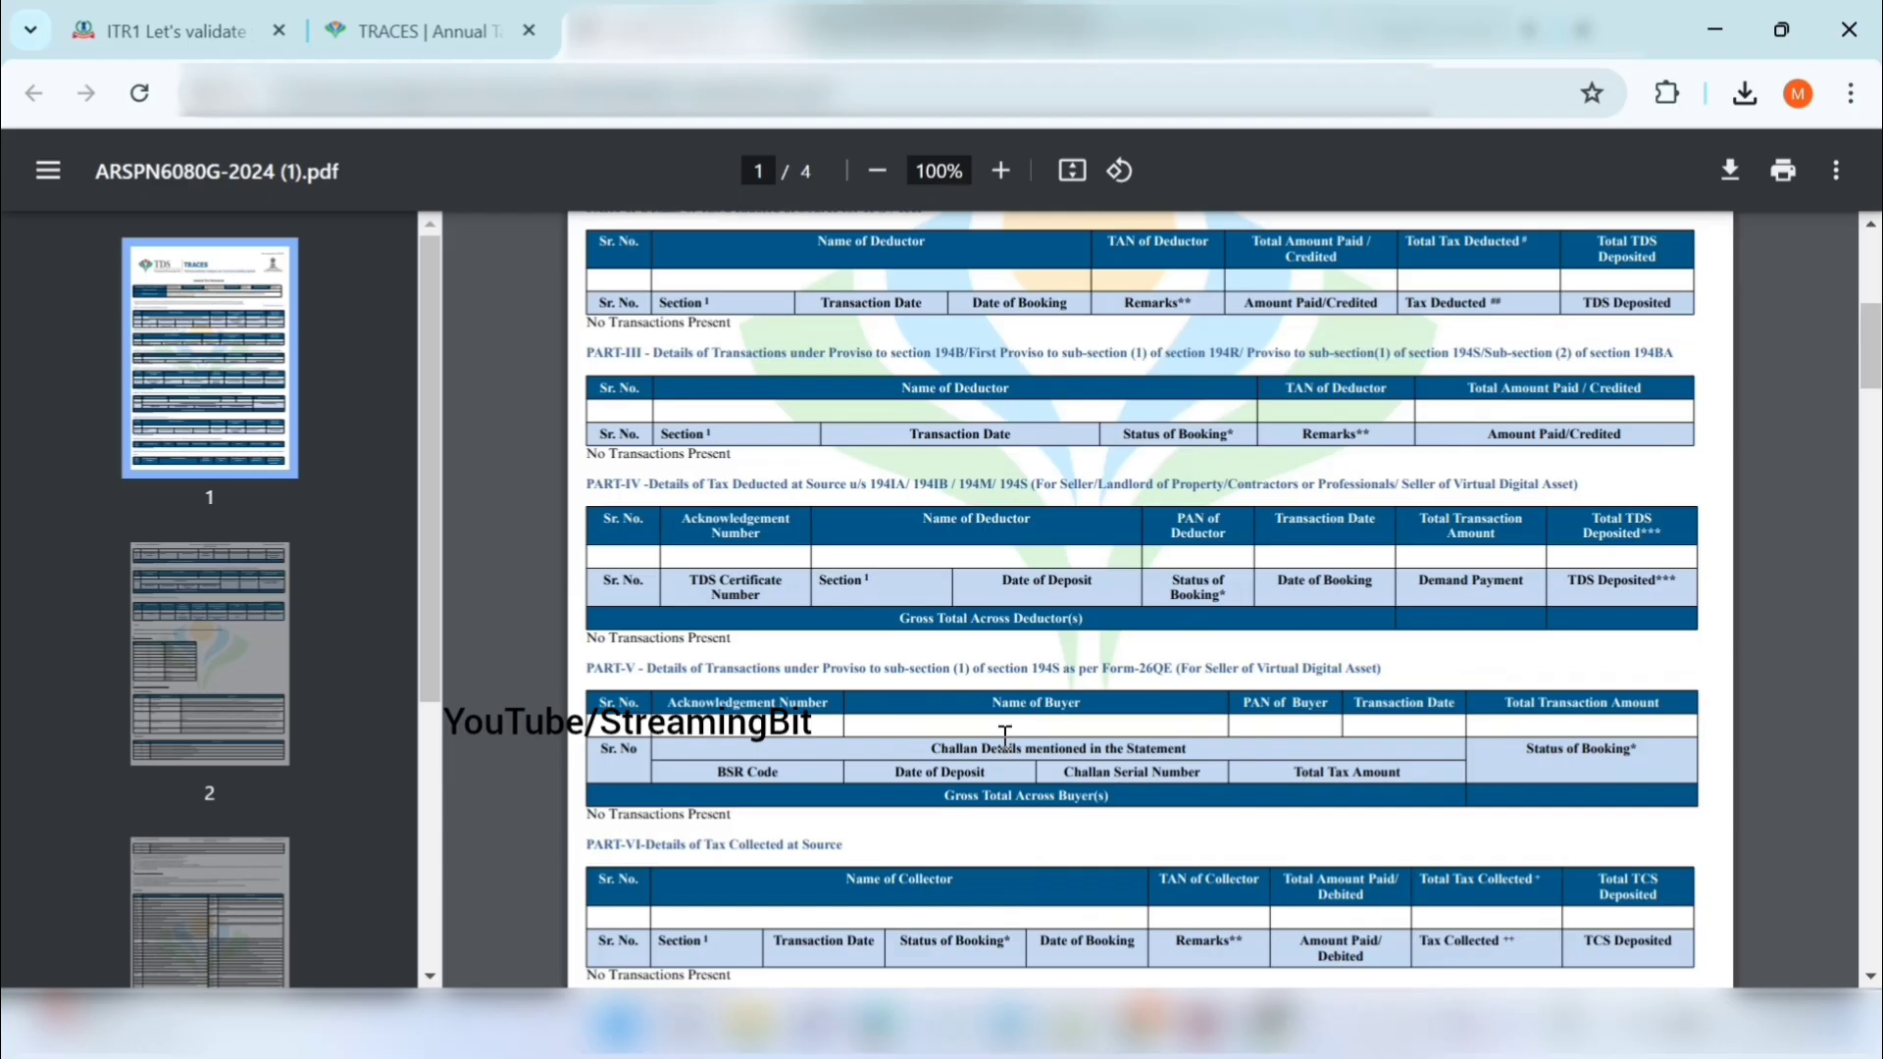
{"action": "scroll", "coordinate": [1005, 738], "scroll_direction": "up", "scroll_amount": 1}
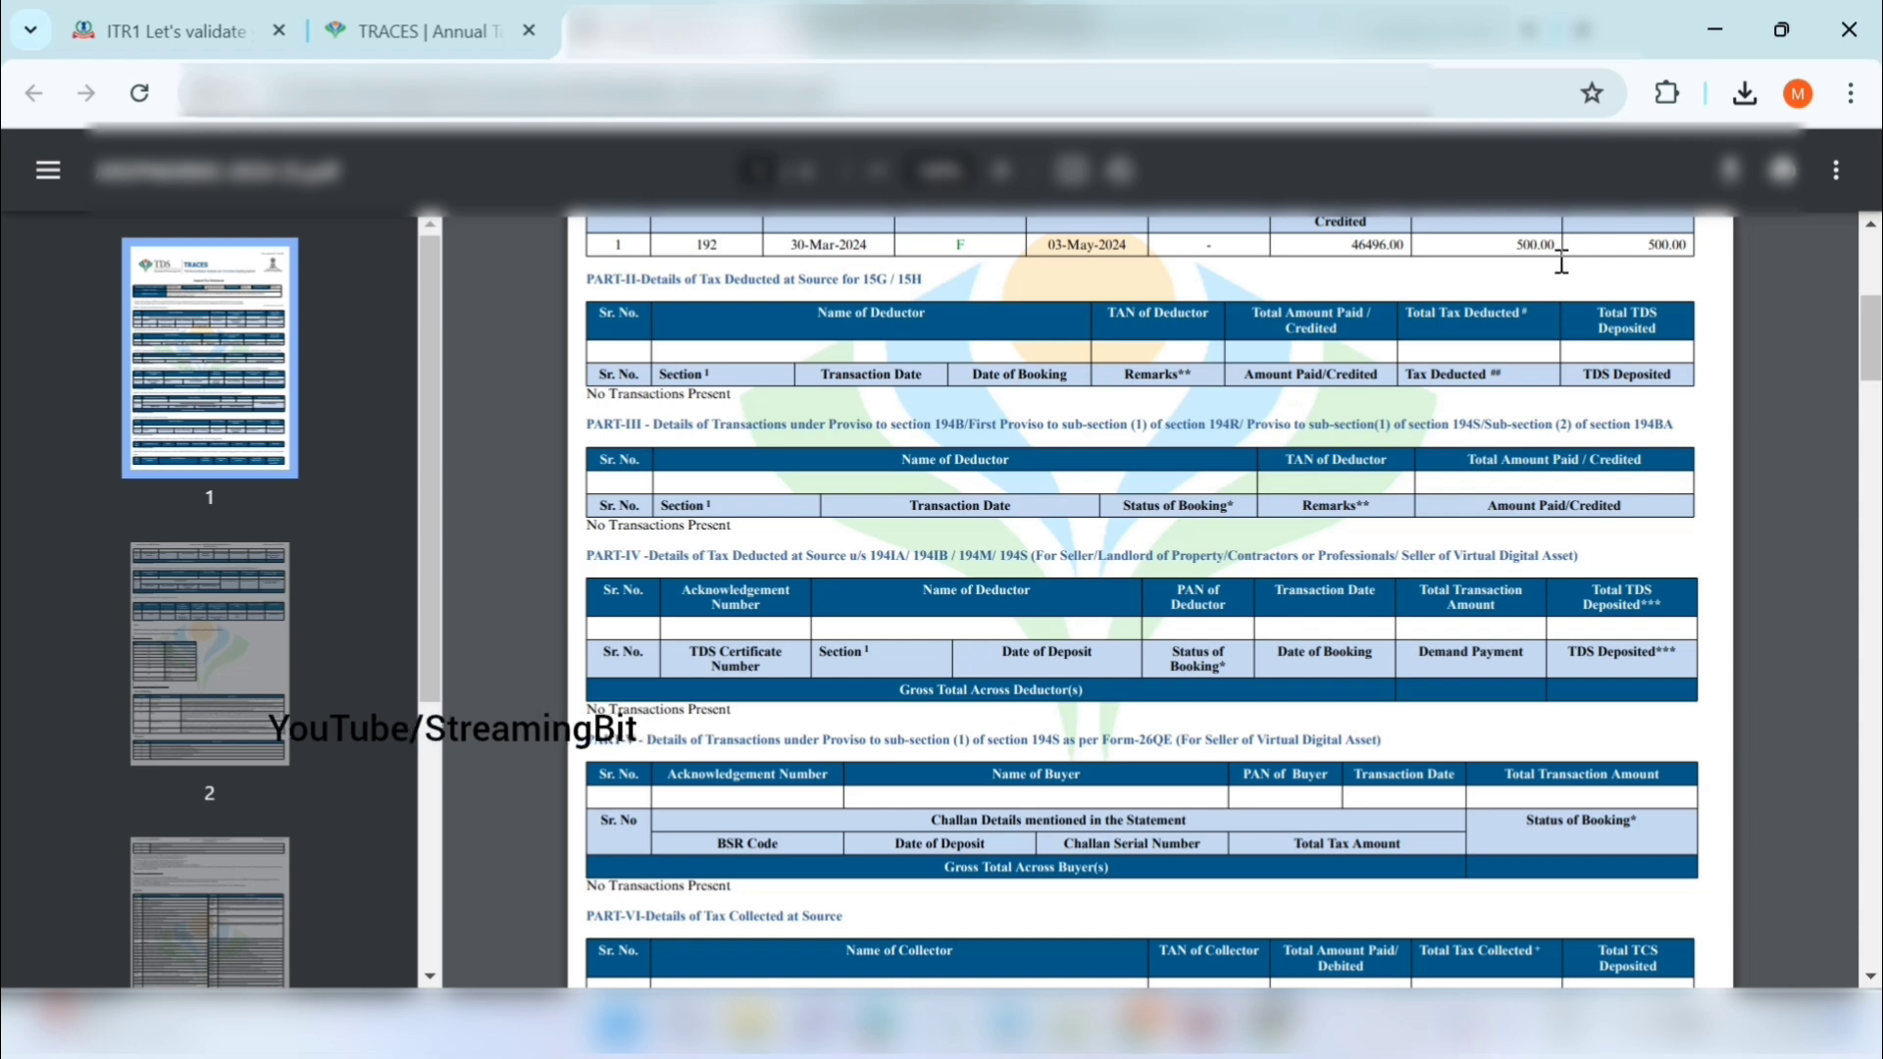
{"action": "scroll", "coordinate": [1561, 263], "scroll_direction": "up", "scroll_amount": 1}
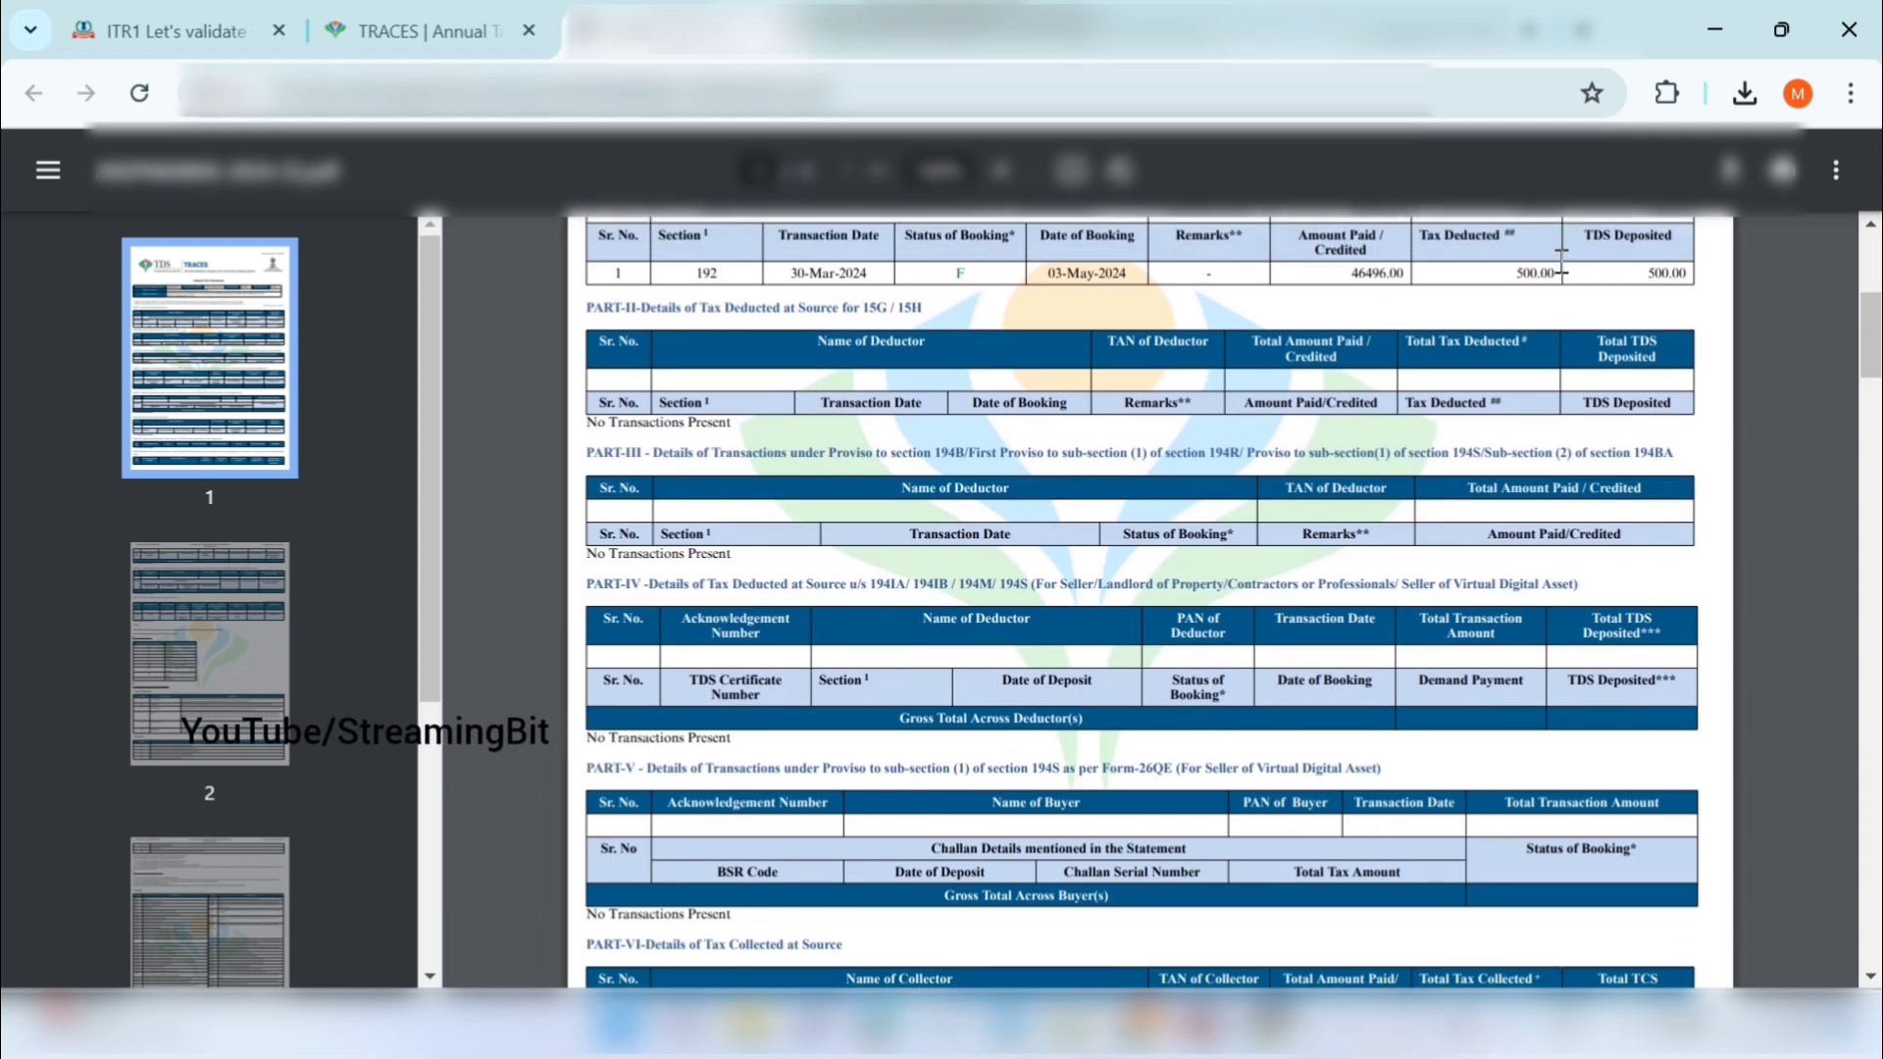
{"action": "scroll", "coordinate": [1561, 265], "scroll_direction": "down", "scroll_amount": 1}
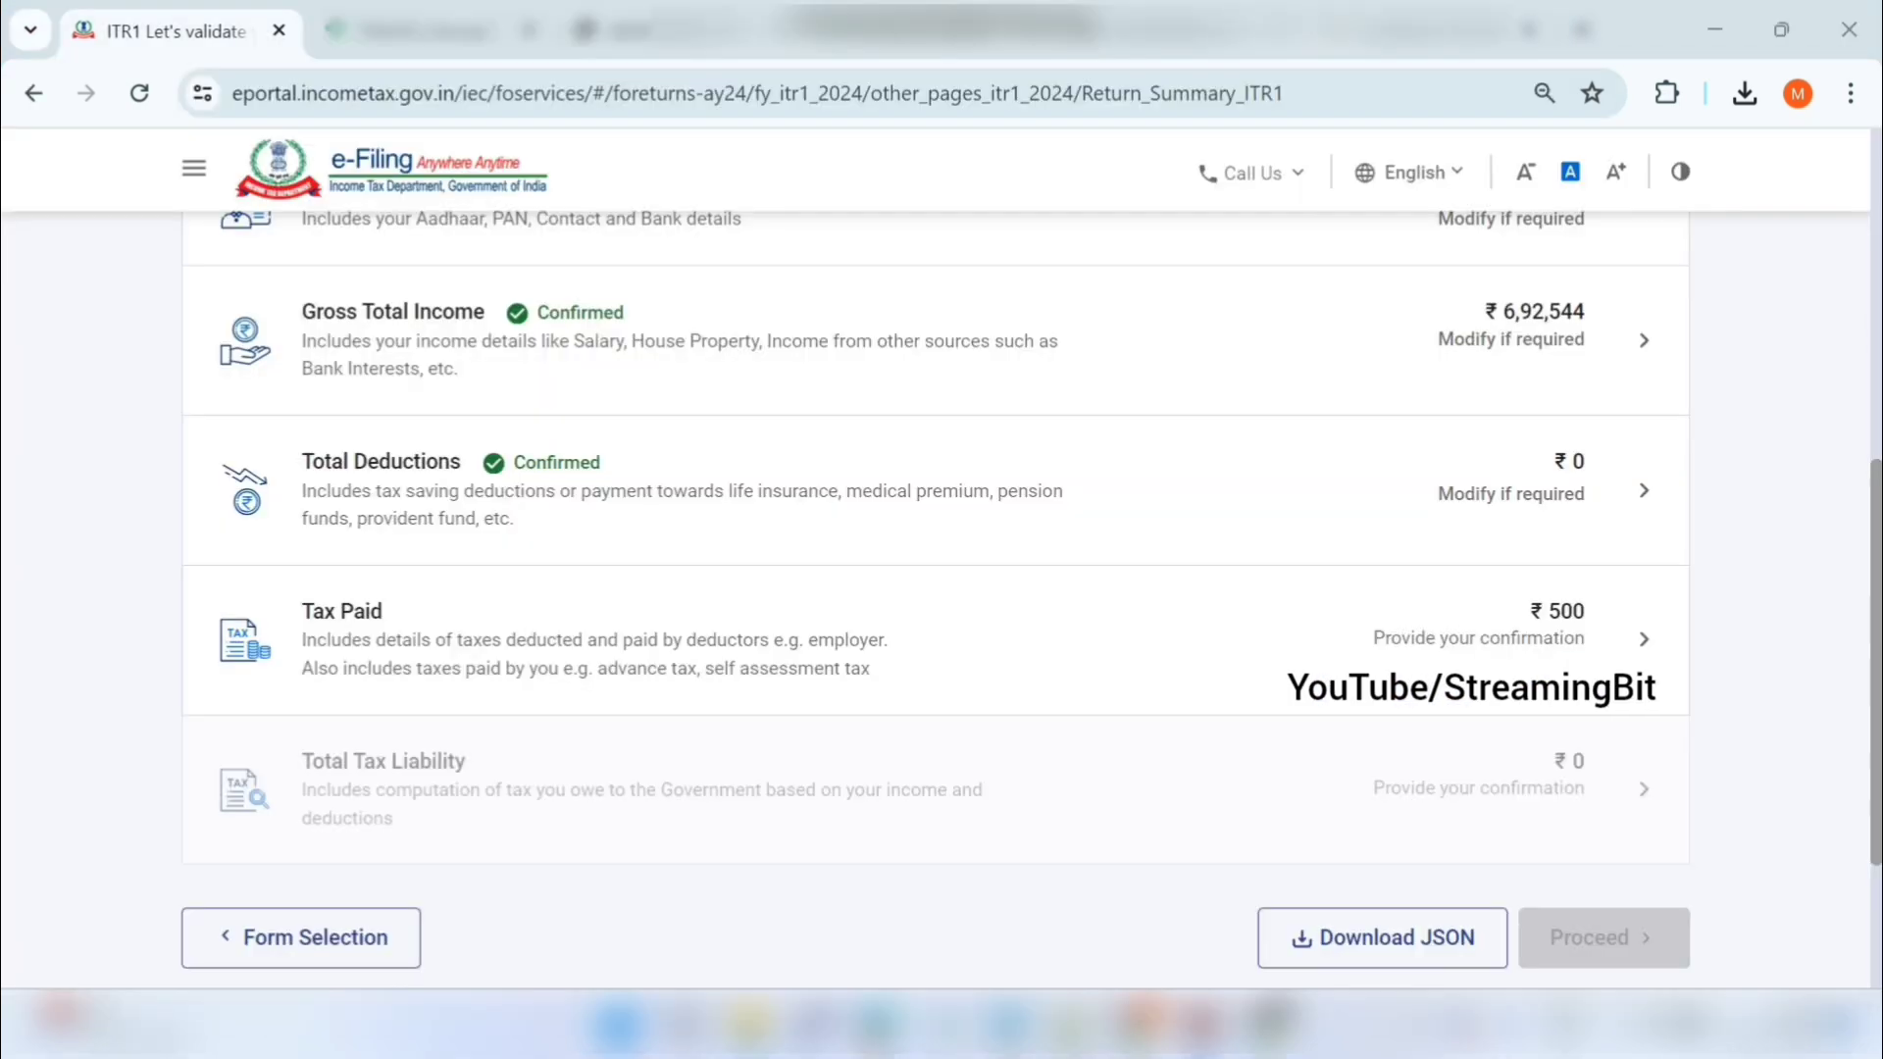
- Return to the ITR-1 Return Summary, open Tax Paid, review the TDS, TCS and advance tax details, and confirm the section
{"action": "left_click", "coordinate": [292, 16]}
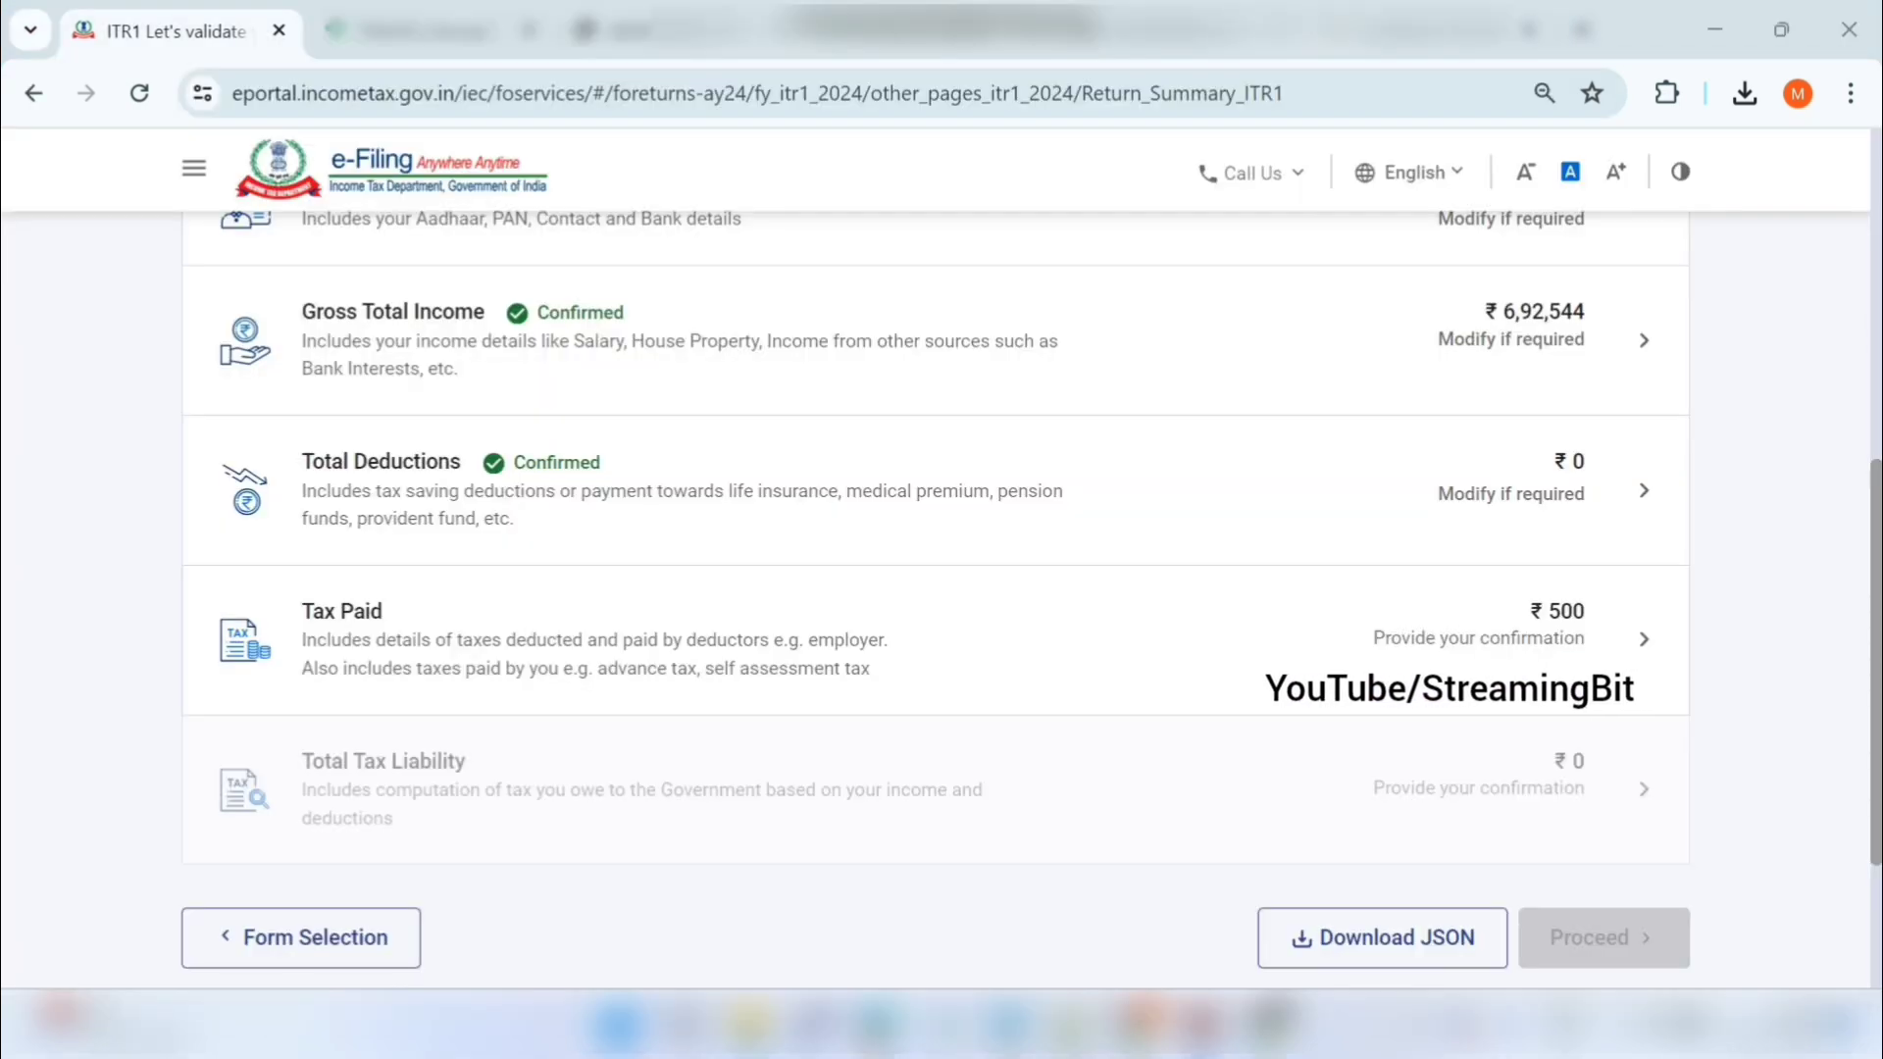
{"action": "left_click", "coordinate": [618, 669]}
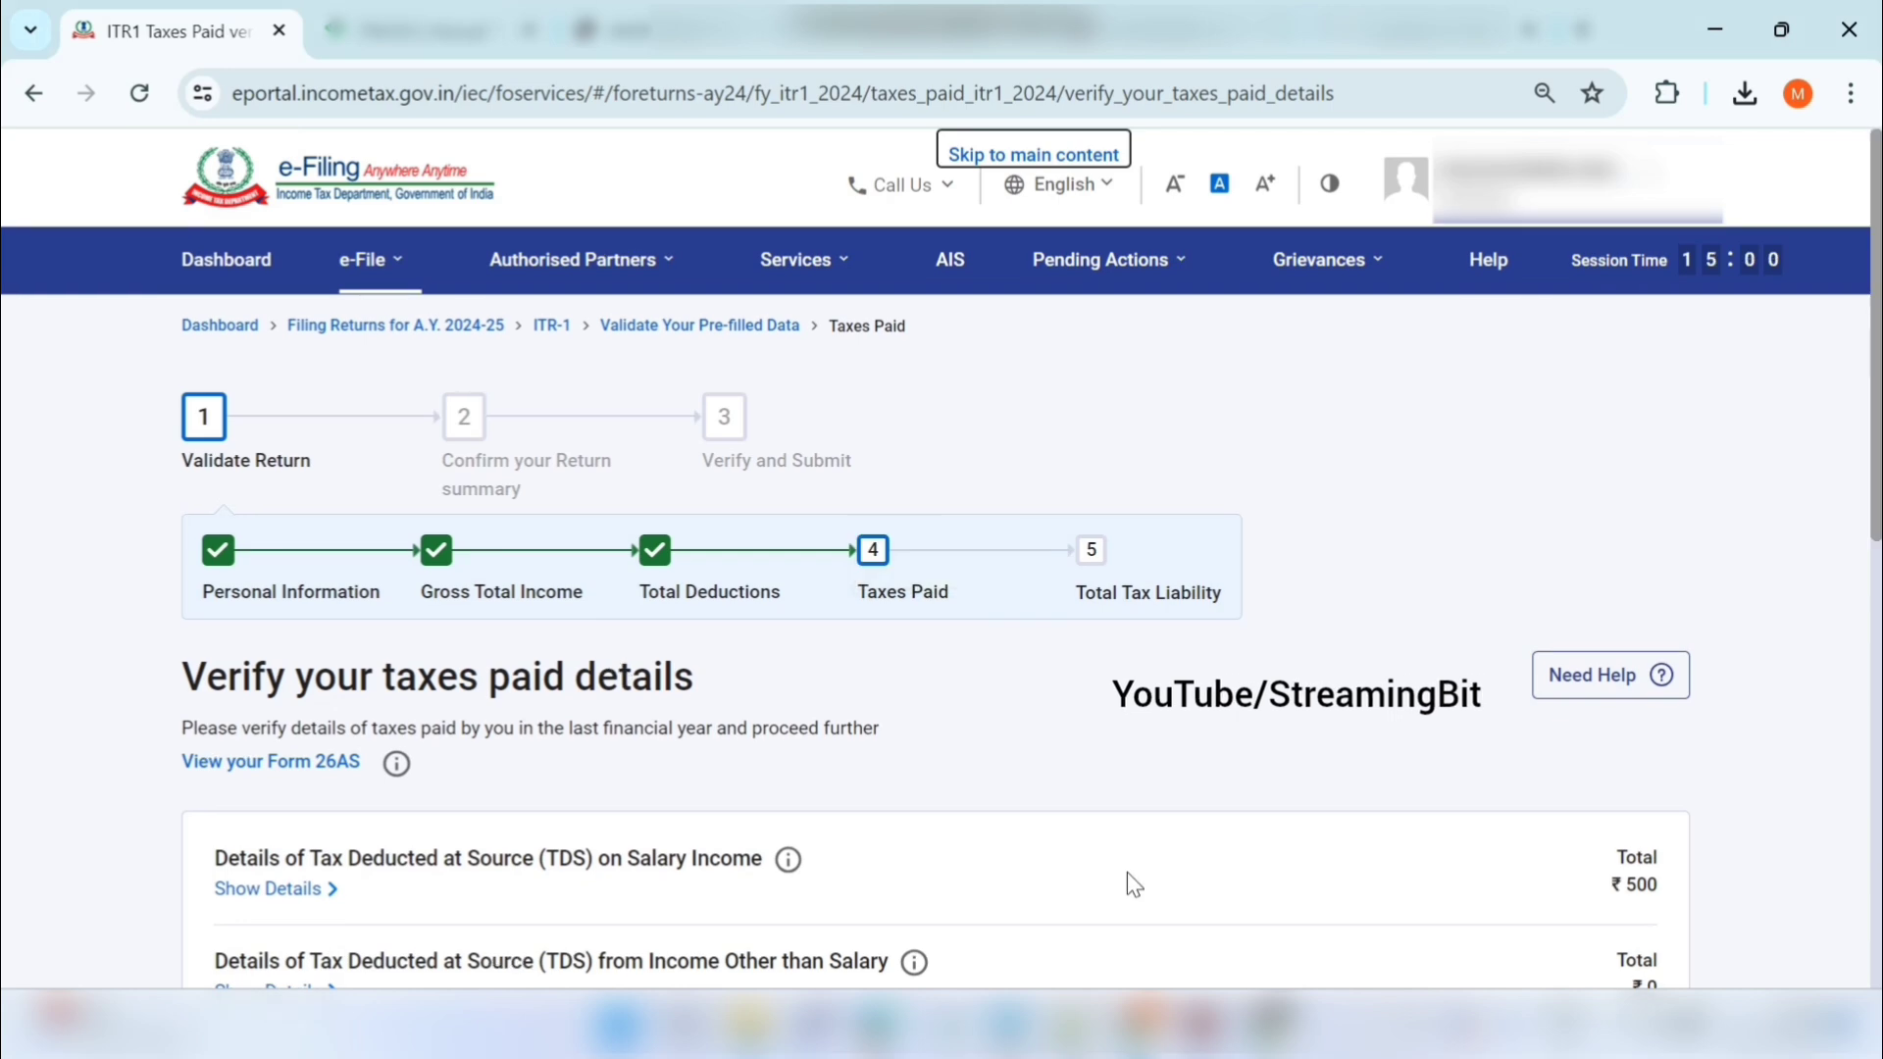
{"action": "scroll", "coordinate": [1128, 874], "scroll_direction": "down", "scroll_amount": 5}
{"action": "scroll", "coordinate": [1127, 872], "scroll_direction": "up", "scroll_amount": 1}
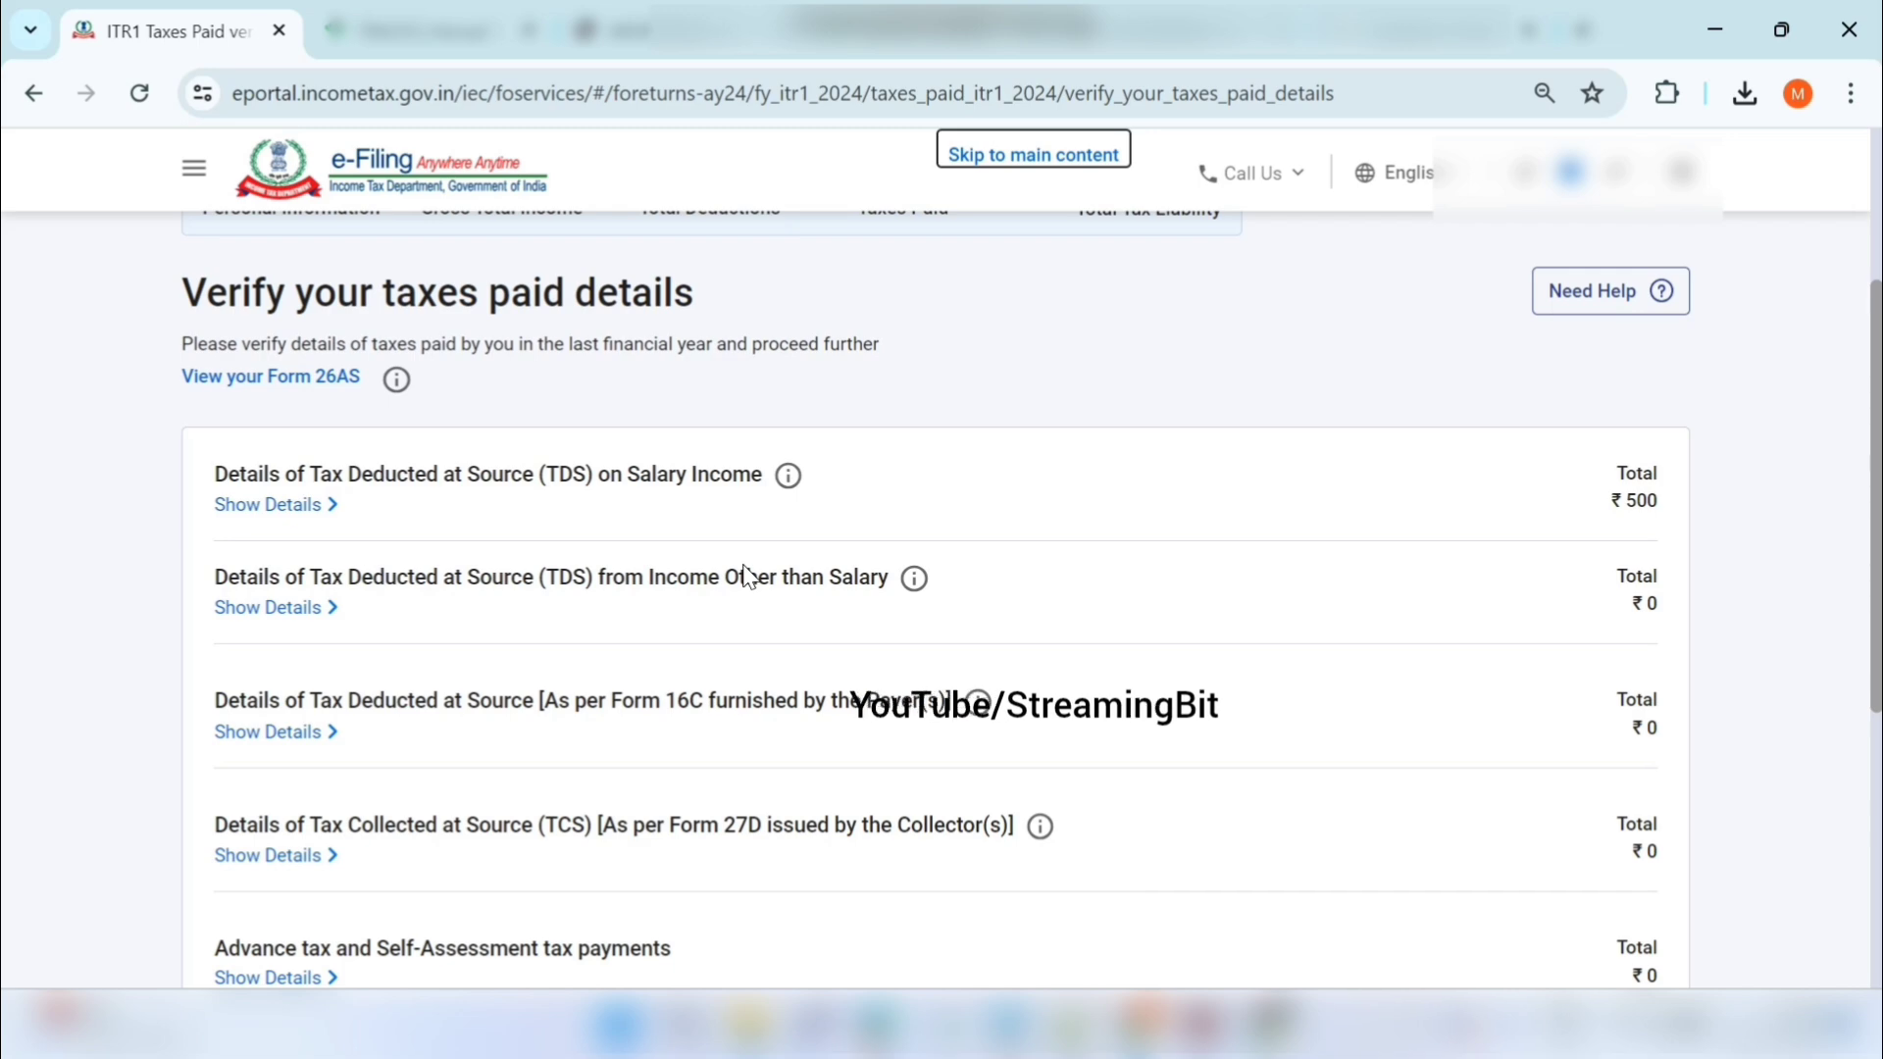
{"action": "scroll", "coordinate": [1127, 598], "scroll_direction": "down", "scroll_amount": 5}
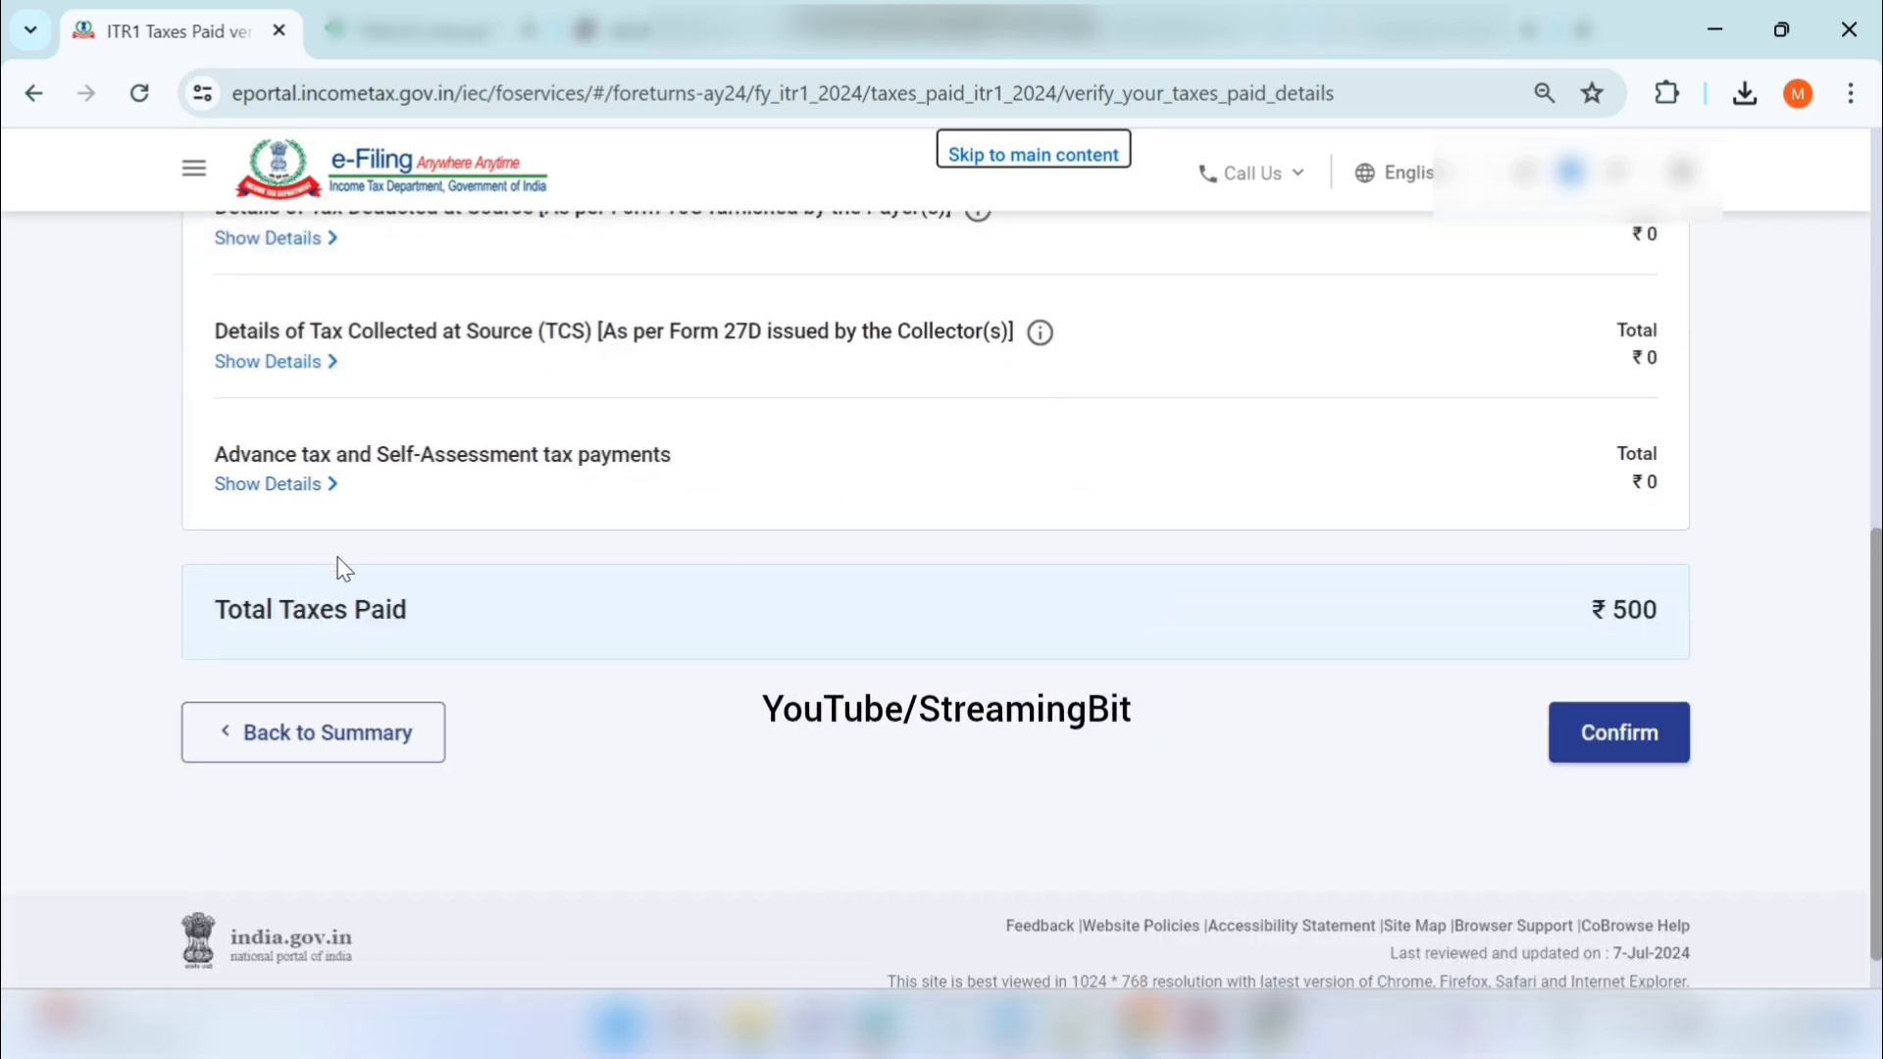
{"action": "left_click", "coordinate": [1616, 733]}
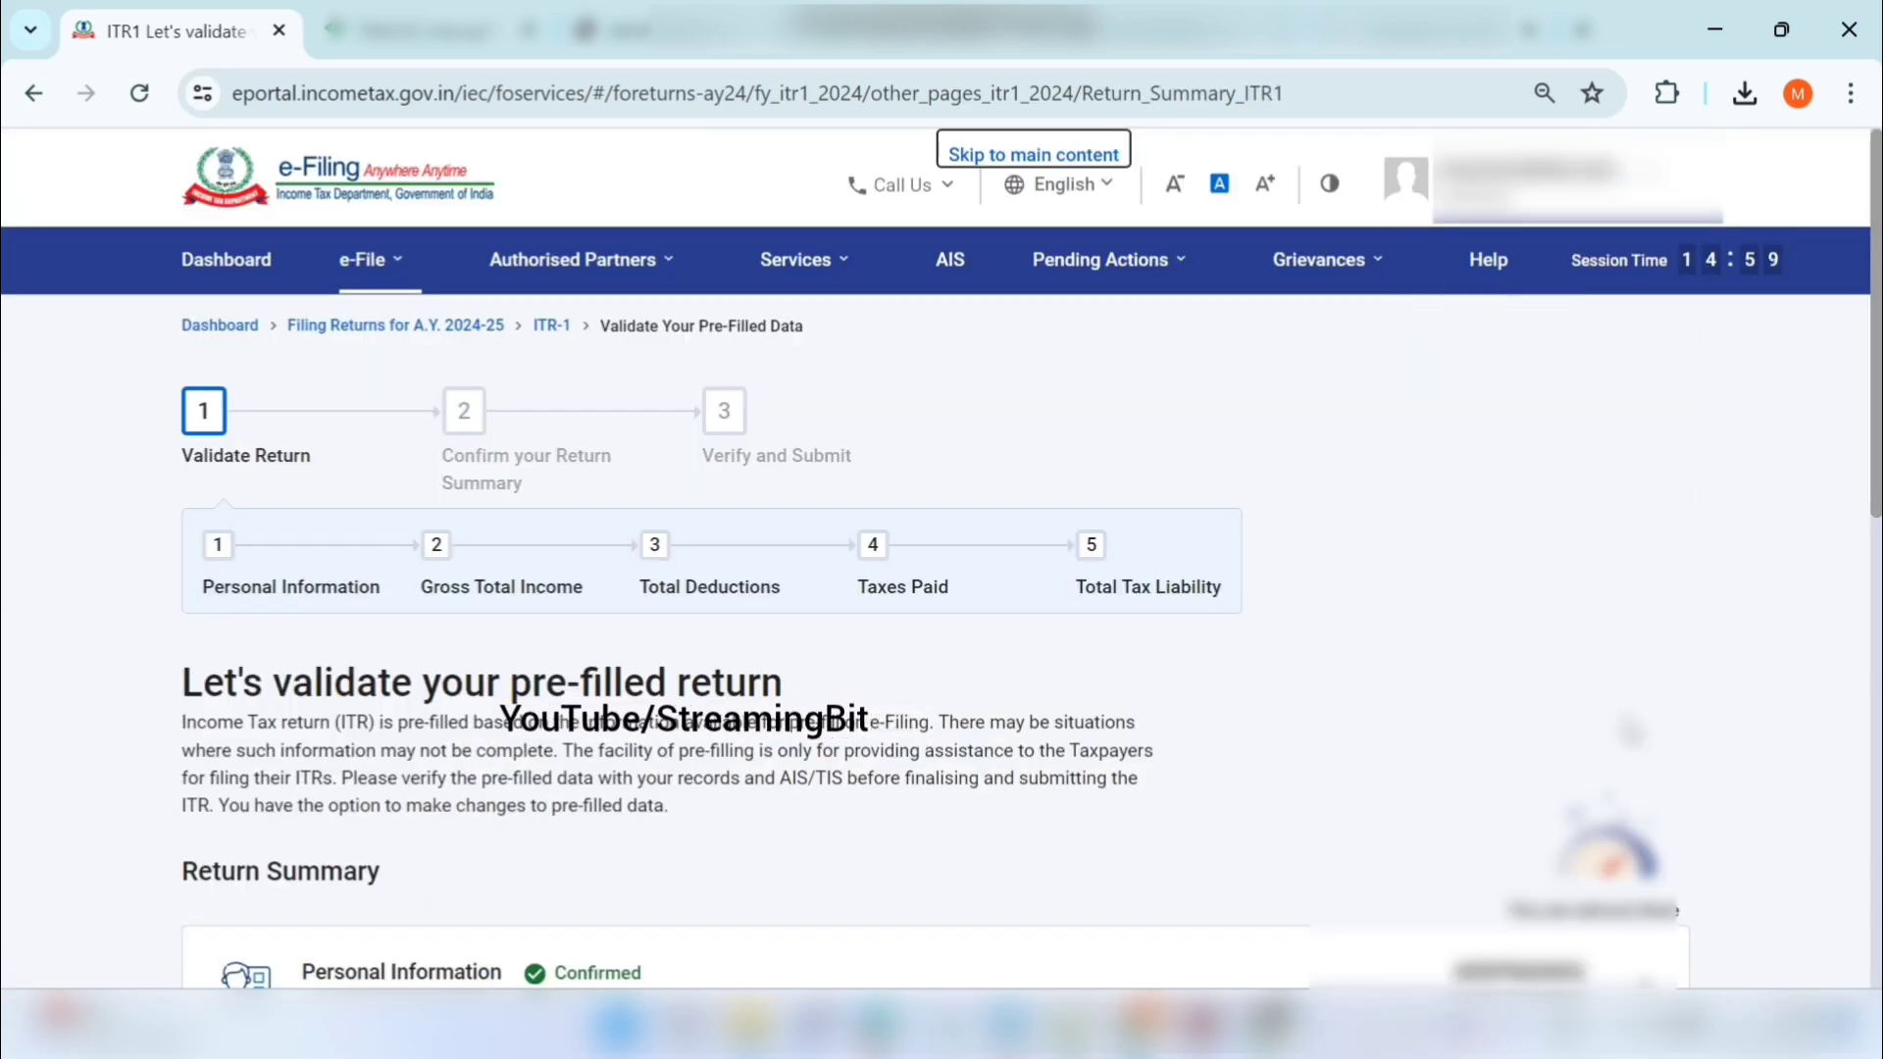
- Open Total Tax Liability, review the rebate, cess, relief, interest and fee computation, and confirm the section
{"action": "scroll", "coordinate": [812, 763], "scroll_direction": "down", "scroll_amount": 9}
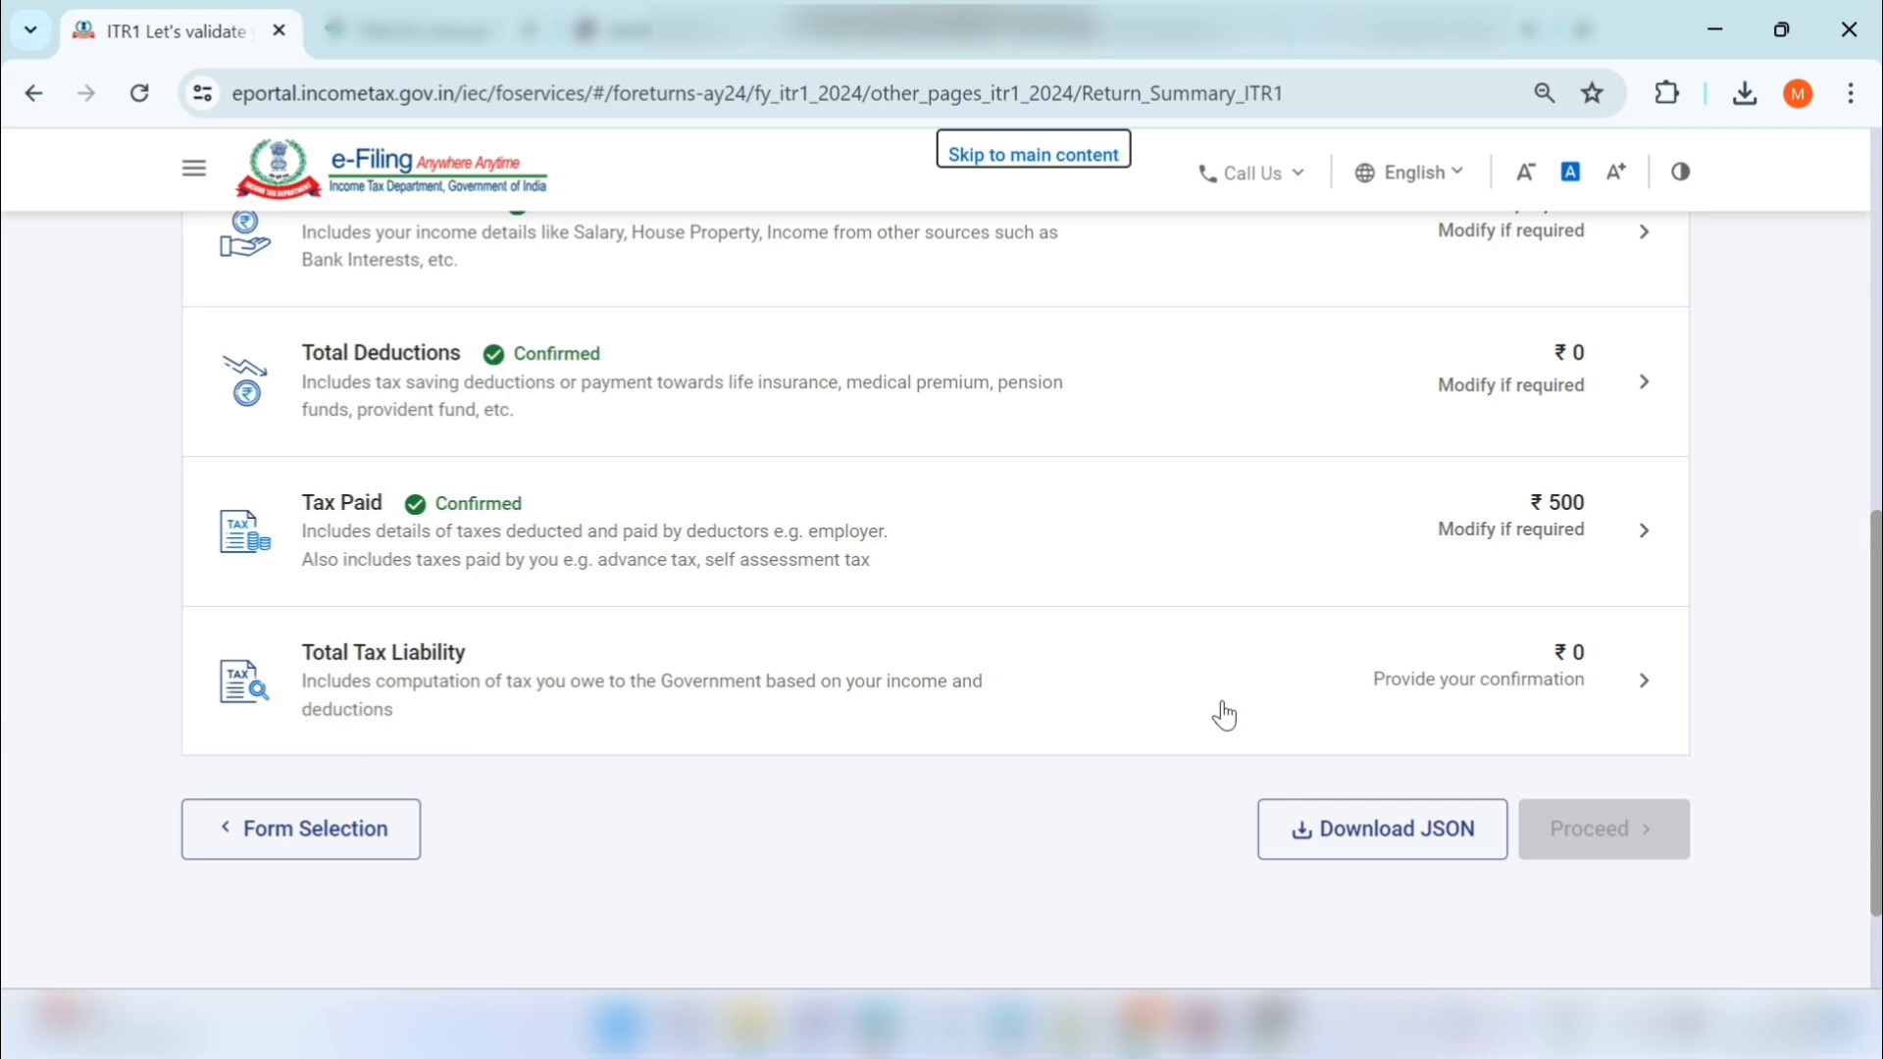
{"action": "left_click", "coordinate": [1224, 714]}
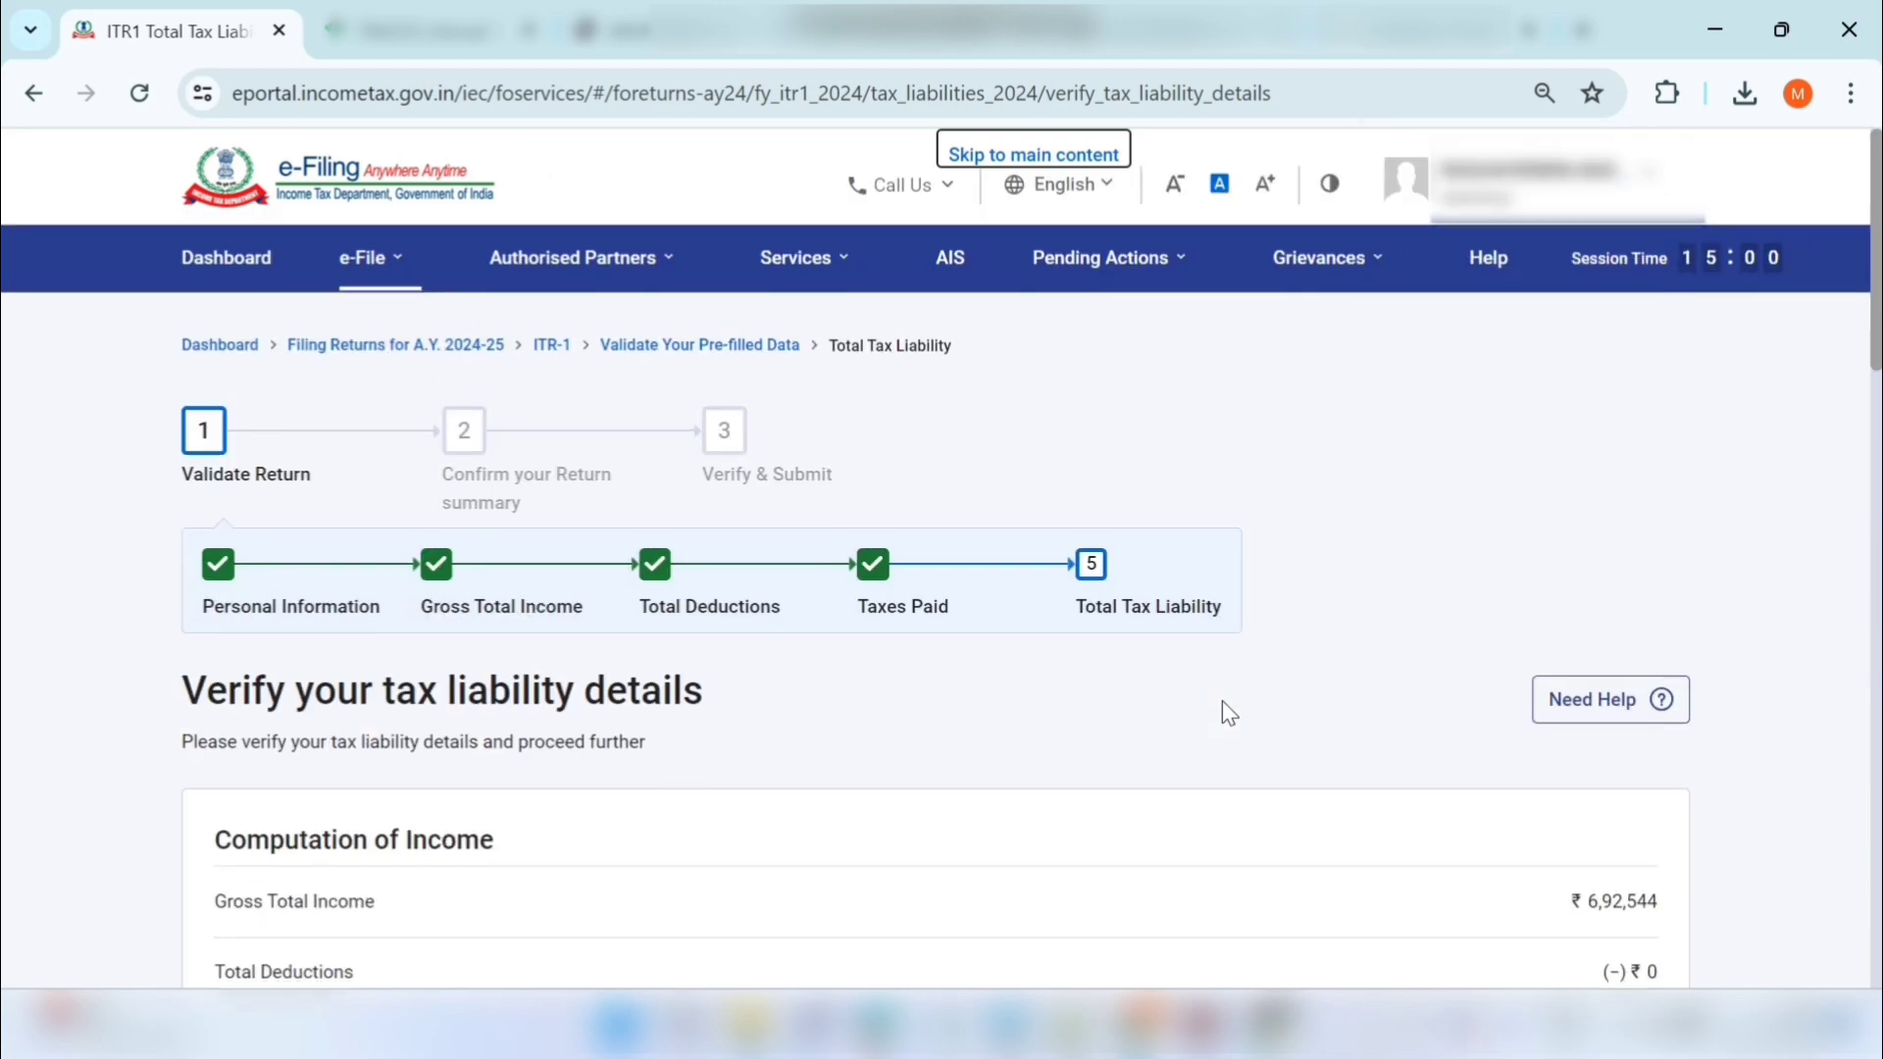
{"action": "scroll", "coordinate": [1222, 700], "scroll_direction": "down", "scroll_amount": 4}
{"action": "scroll", "coordinate": [1222, 700], "scroll_direction": "down", "scroll_amount": 6}
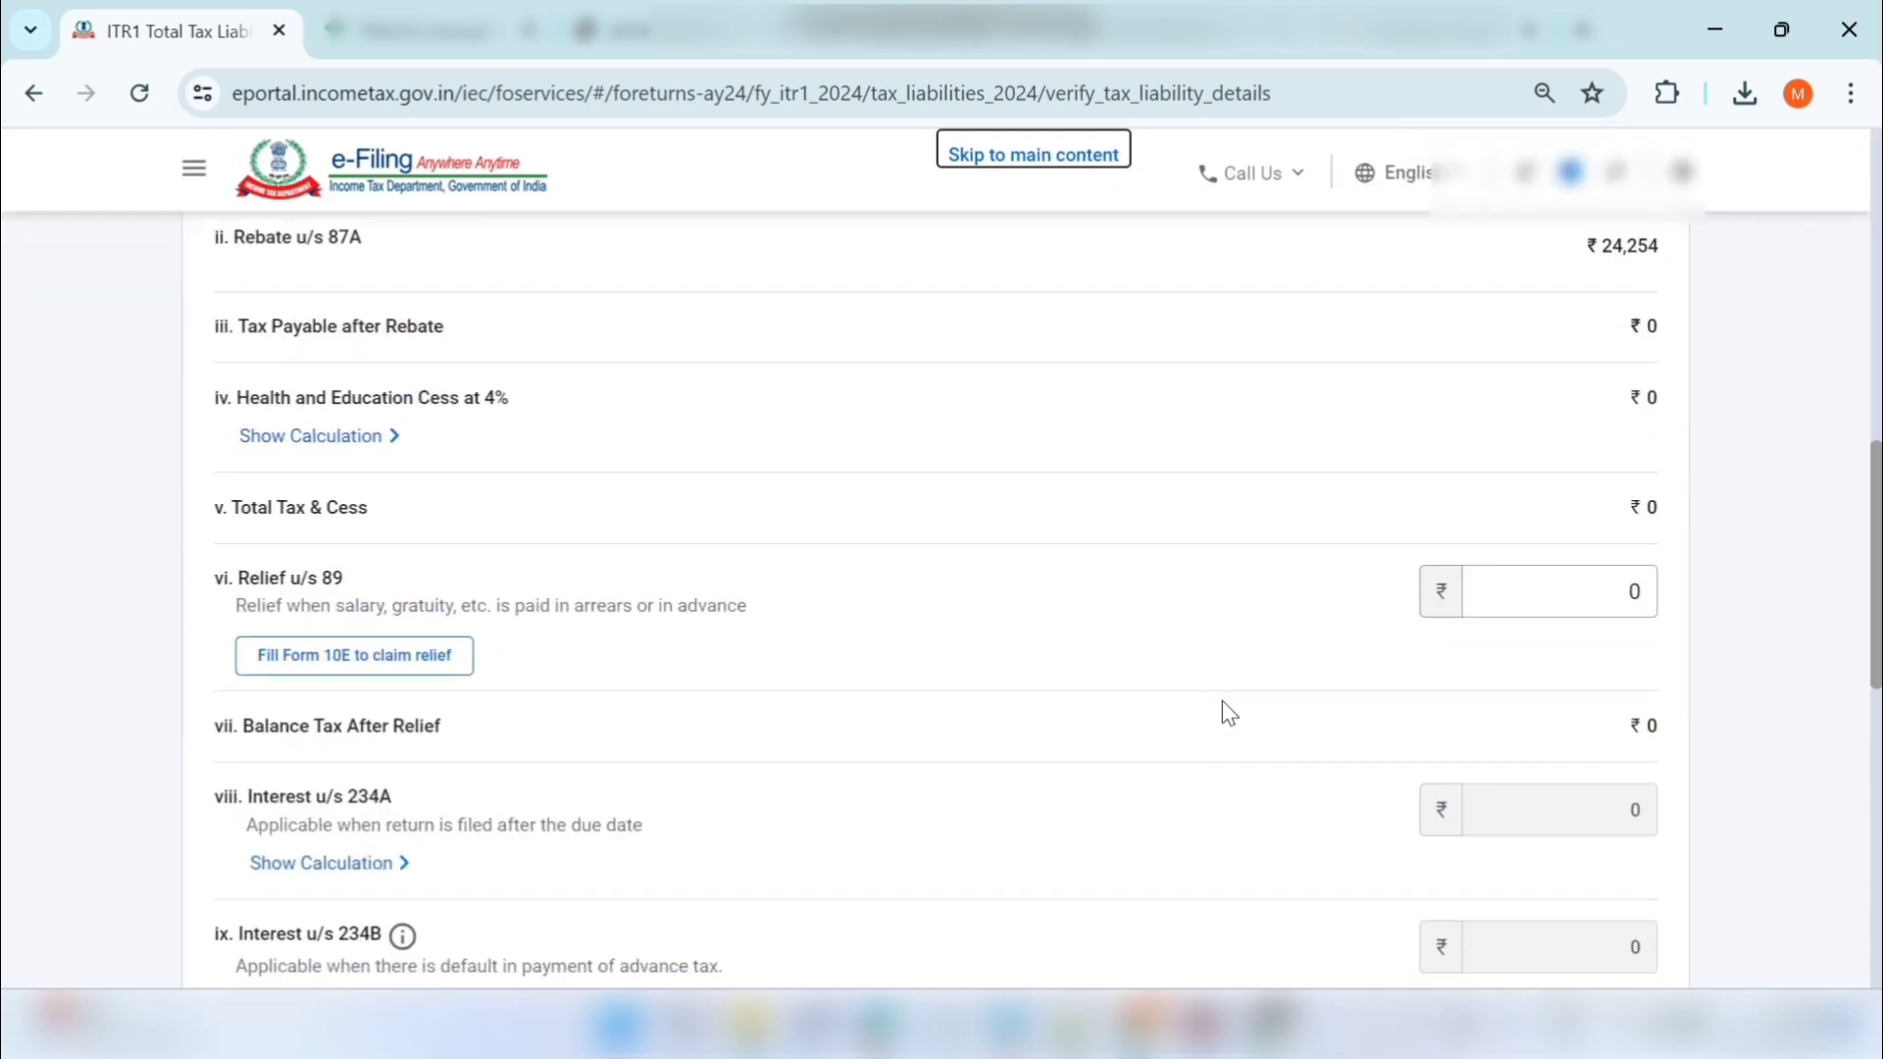
{"action": "scroll", "coordinate": [1222, 700], "scroll_direction": "down", "scroll_amount": 2}
{"action": "scroll", "coordinate": [1222, 702], "scroll_direction": "down", "scroll_amount": 5}
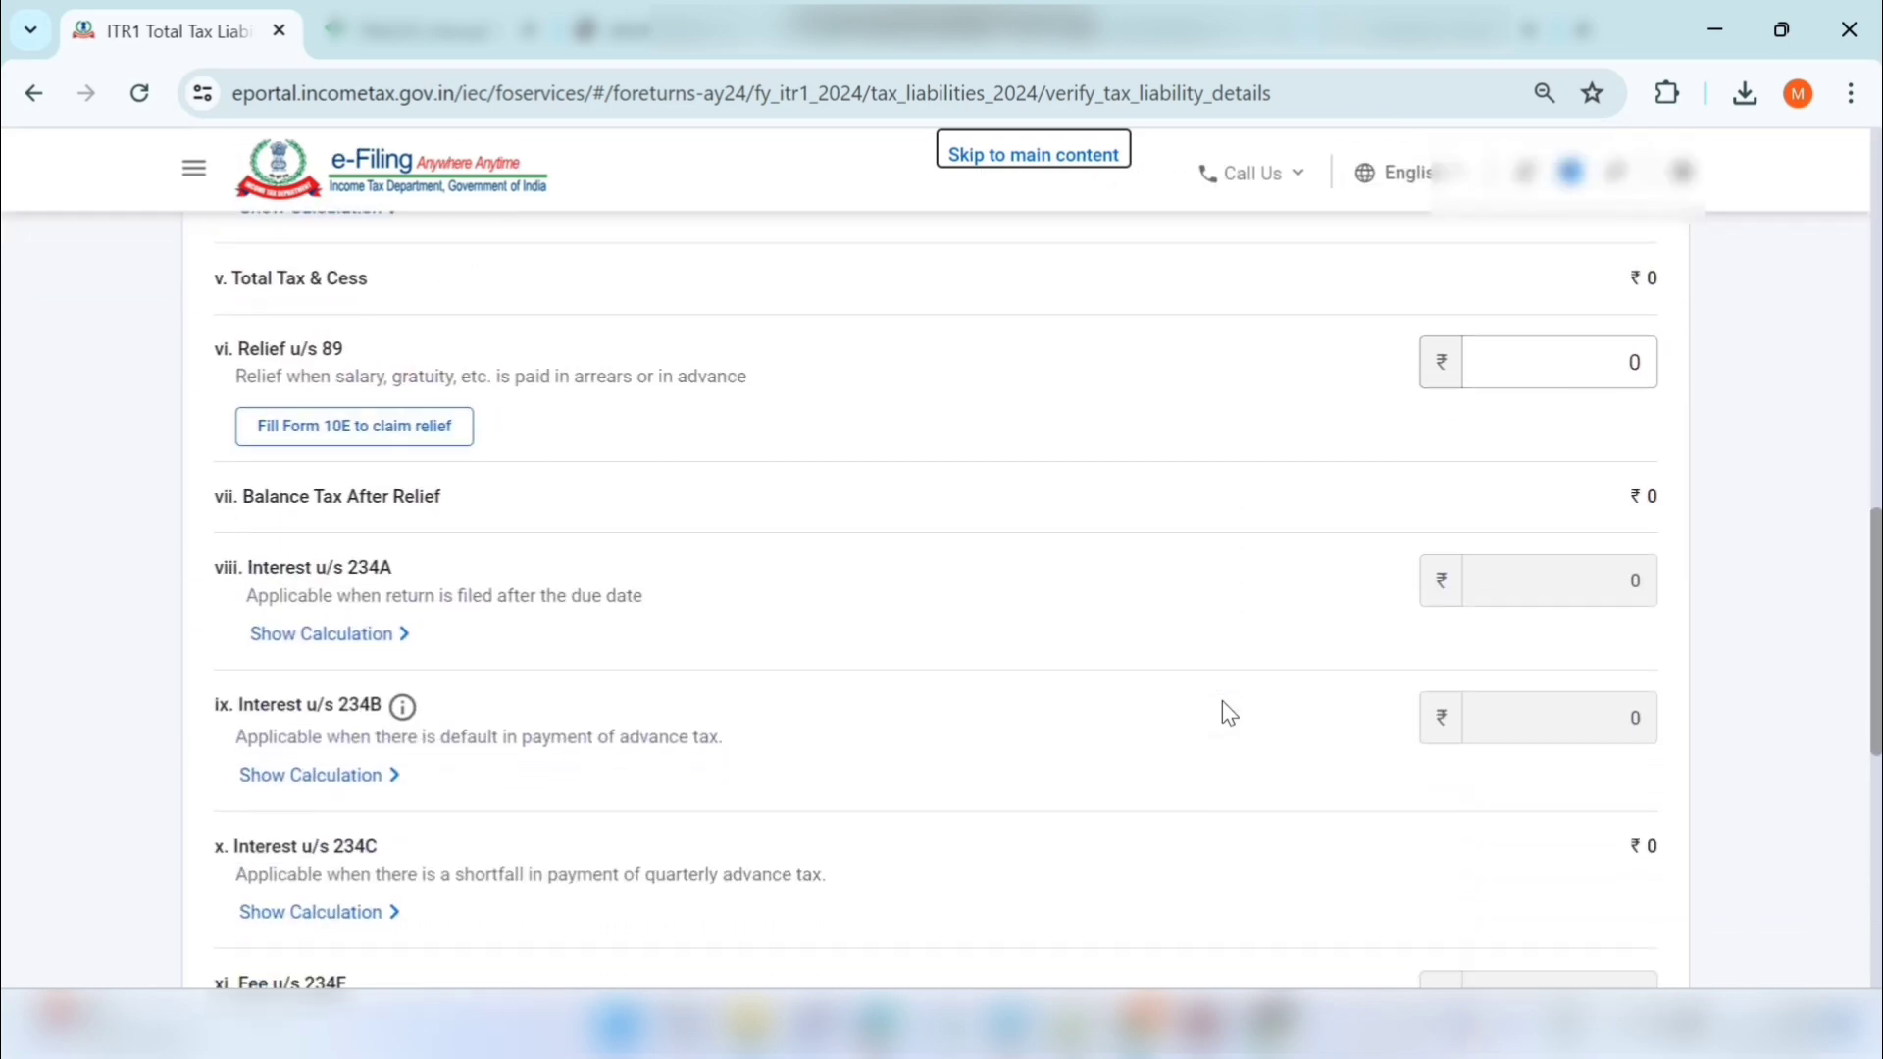
{"action": "scroll", "coordinate": [1222, 700], "scroll_direction": "up", "scroll_amount": 5}
{"action": "scroll", "coordinate": [1222, 700], "scroll_direction": "down", "scroll_amount": 9}
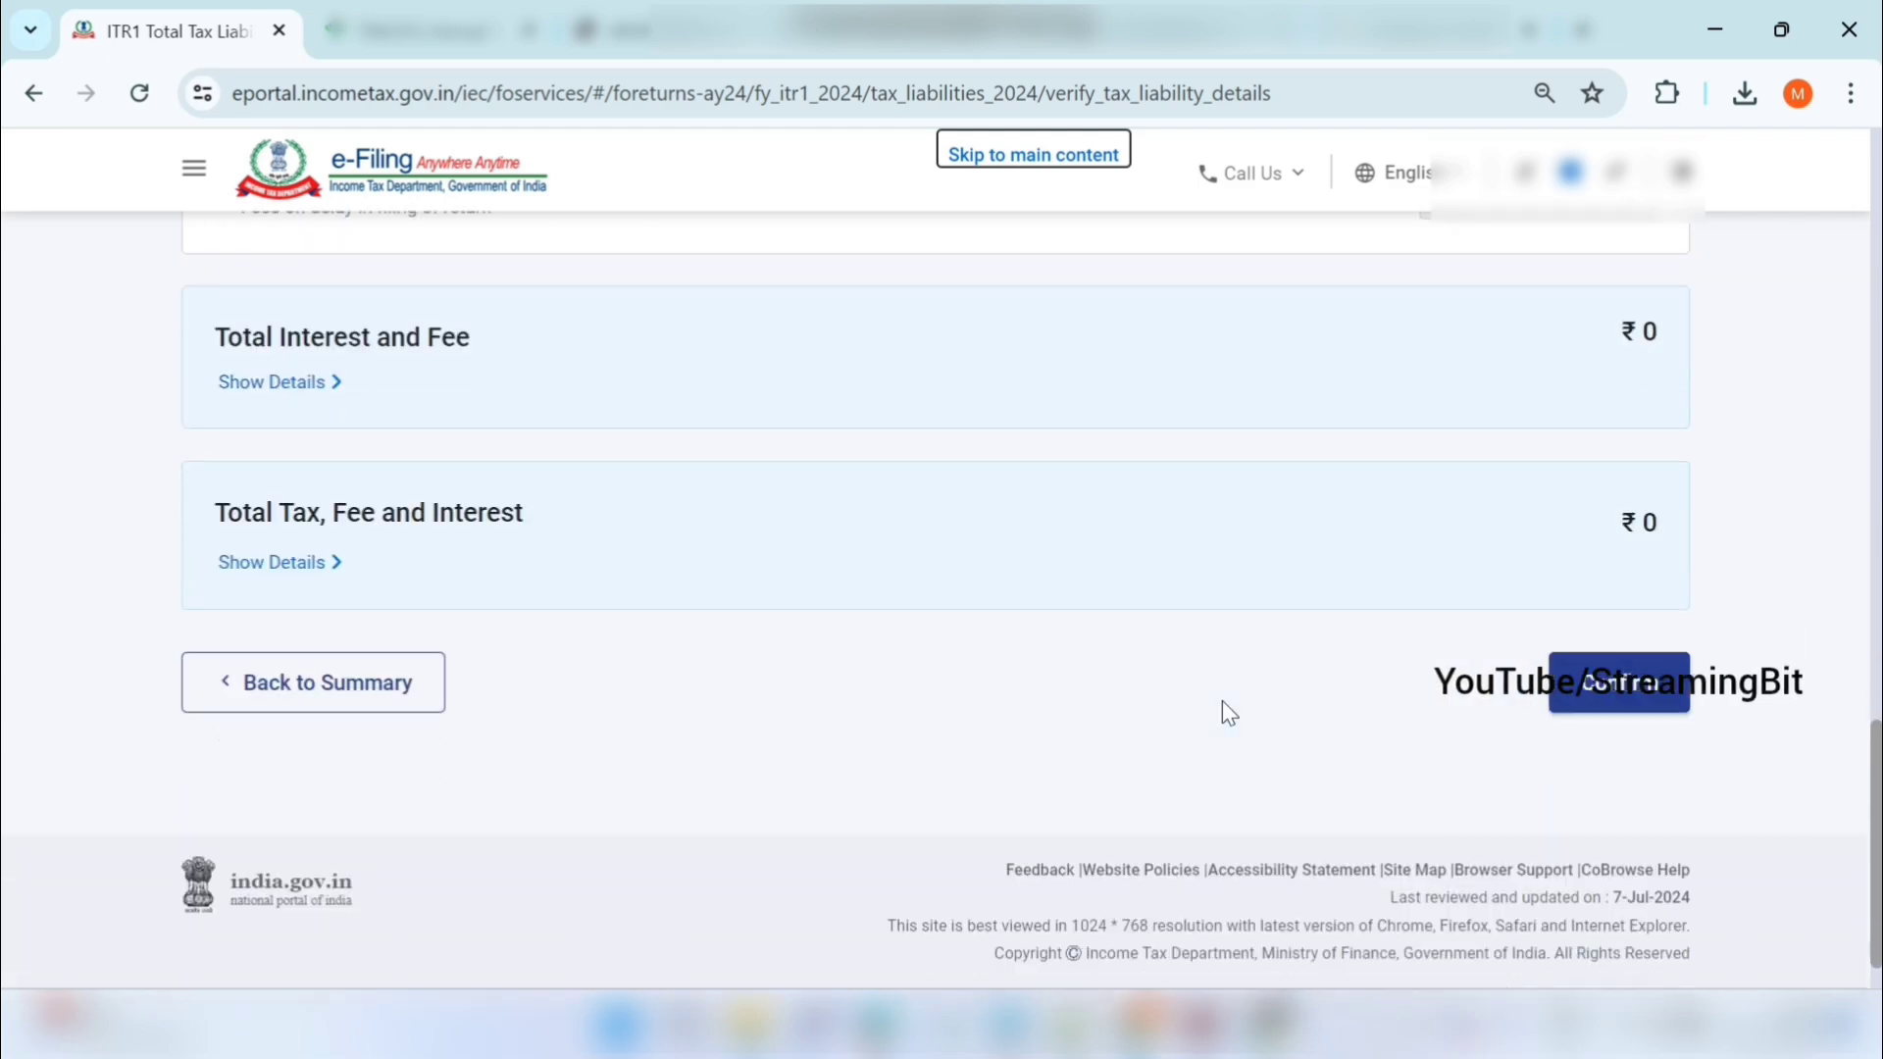
{"action": "left_click", "coordinate": [1598, 704]}
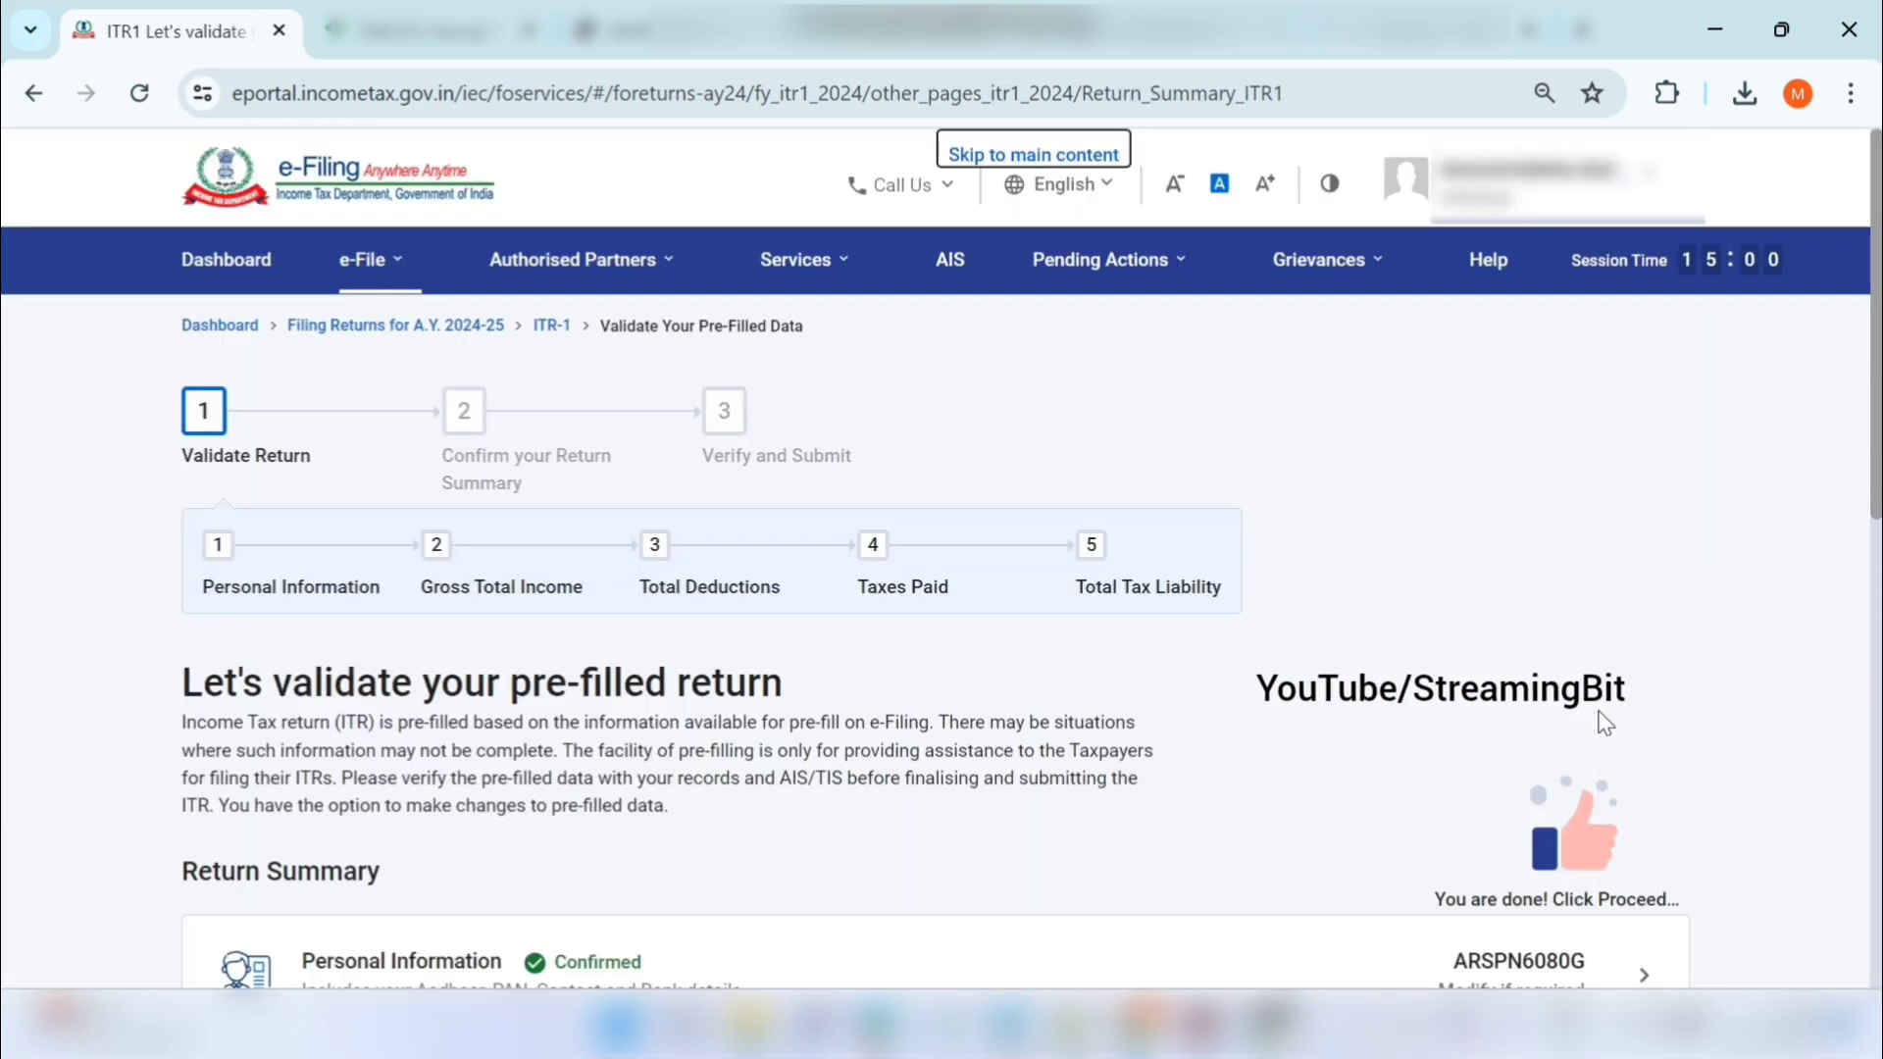
- Proceed from the fully confirmed Return Summary to the Tax Summary and review the taxable income and tax payable calculations
{"action": "scroll", "coordinate": [1604, 723], "scroll_direction": "down", "scroll_amount": 10}
{"action": "scroll", "coordinate": [1184, 500], "scroll_direction": "up", "scroll_amount": 3}
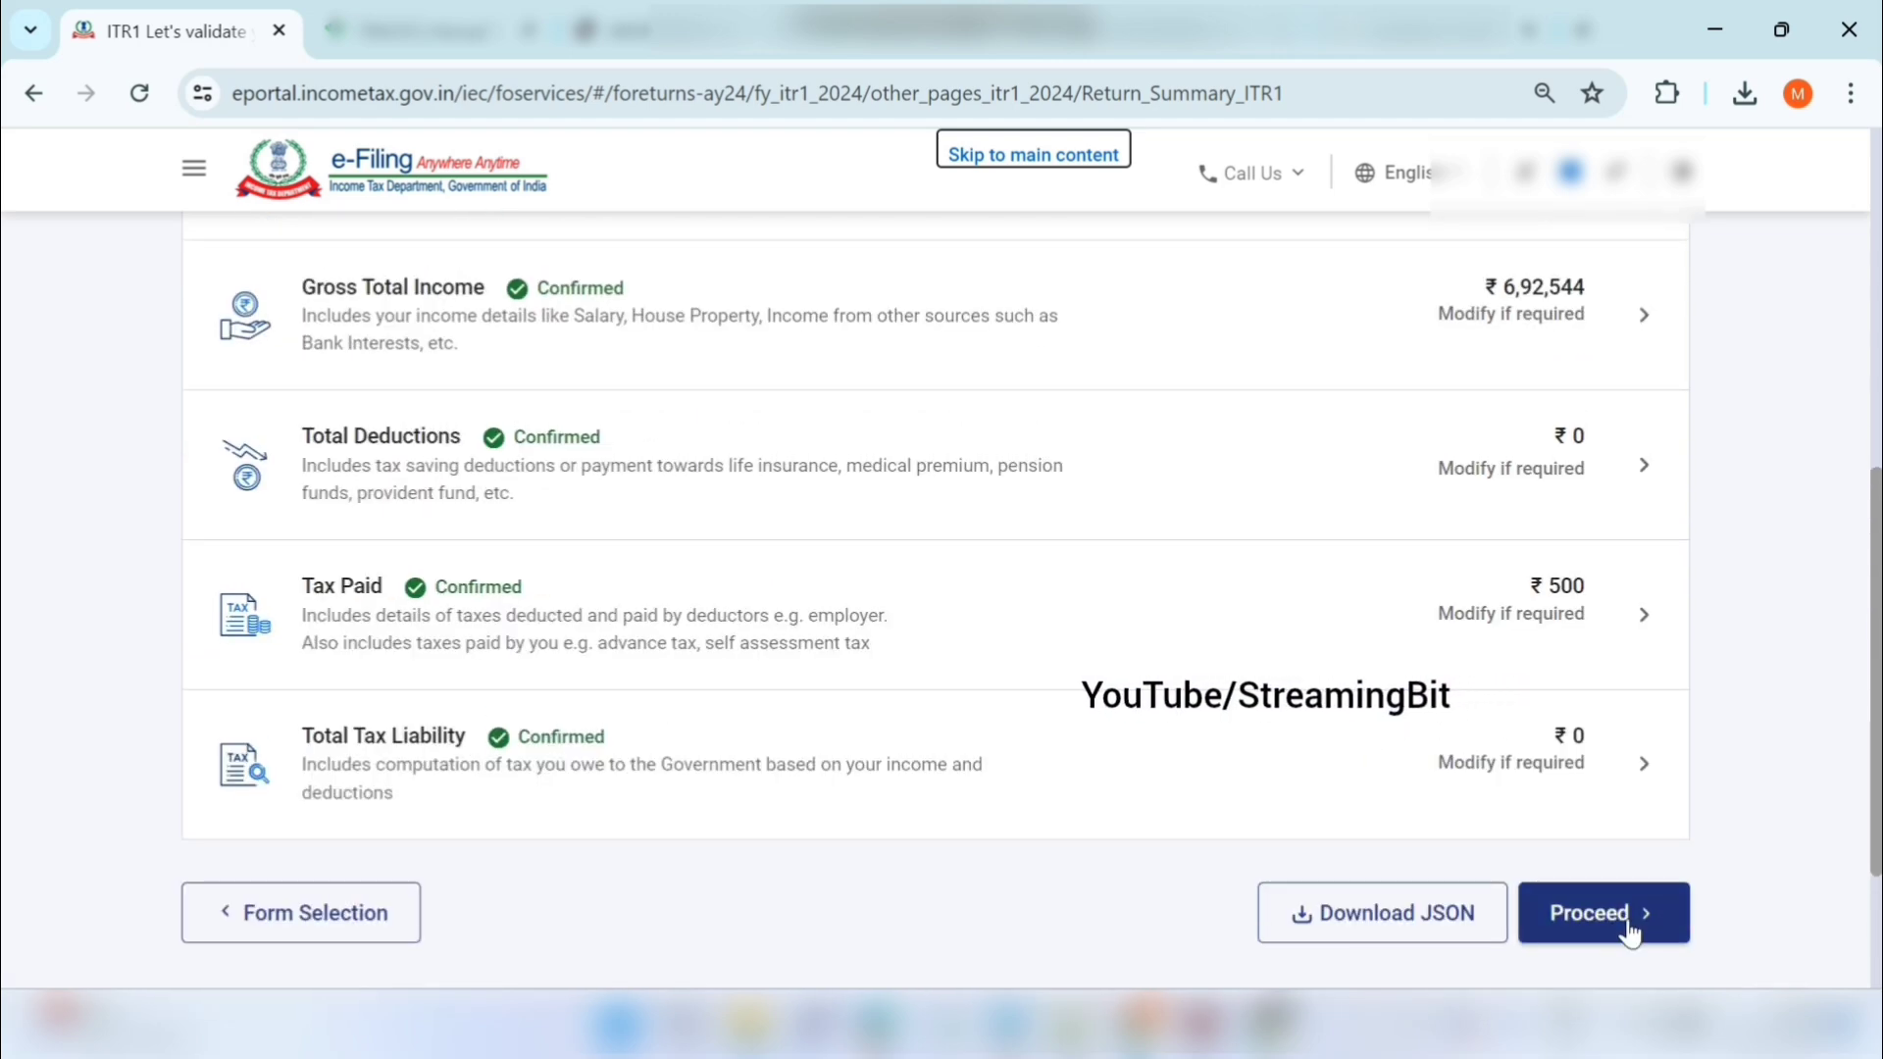
{"action": "left_click", "coordinate": [1630, 932]}
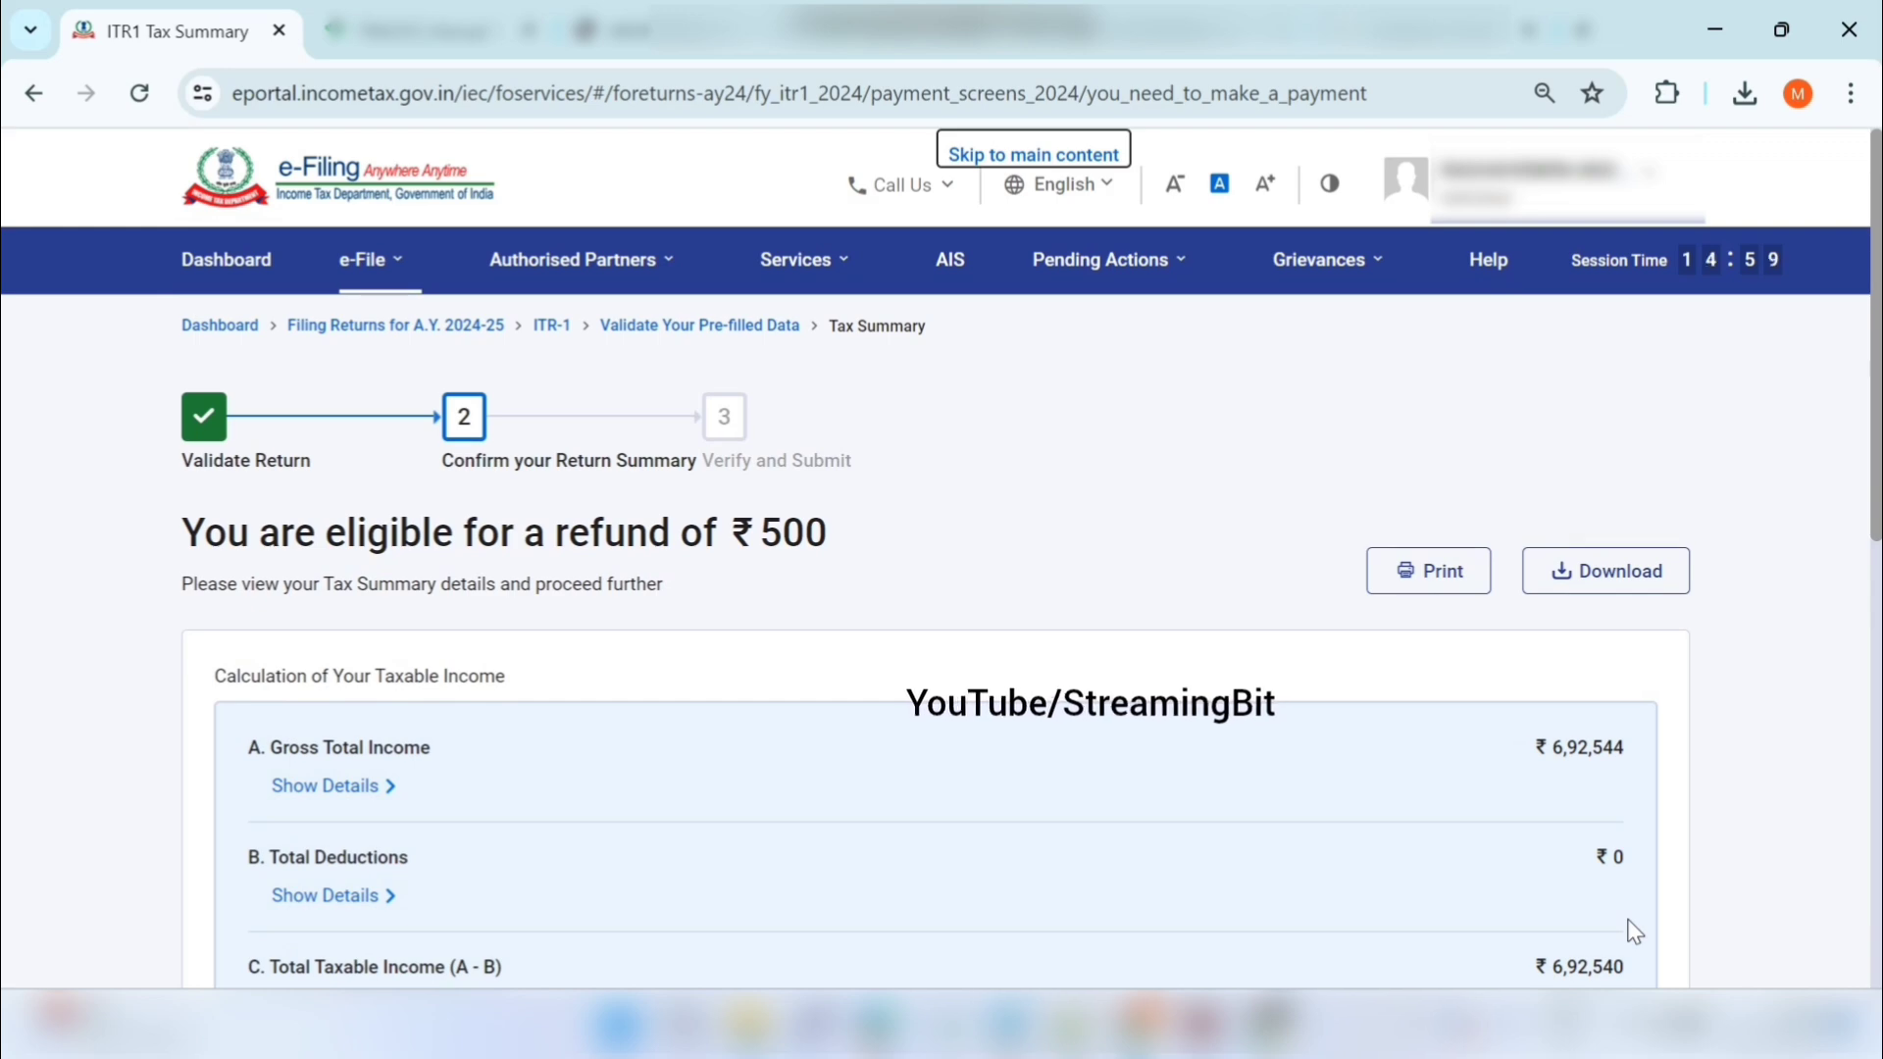
{"action": "scroll", "coordinate": [1631, 929], "scroll_direction": "down", "scroll_amount": 1}
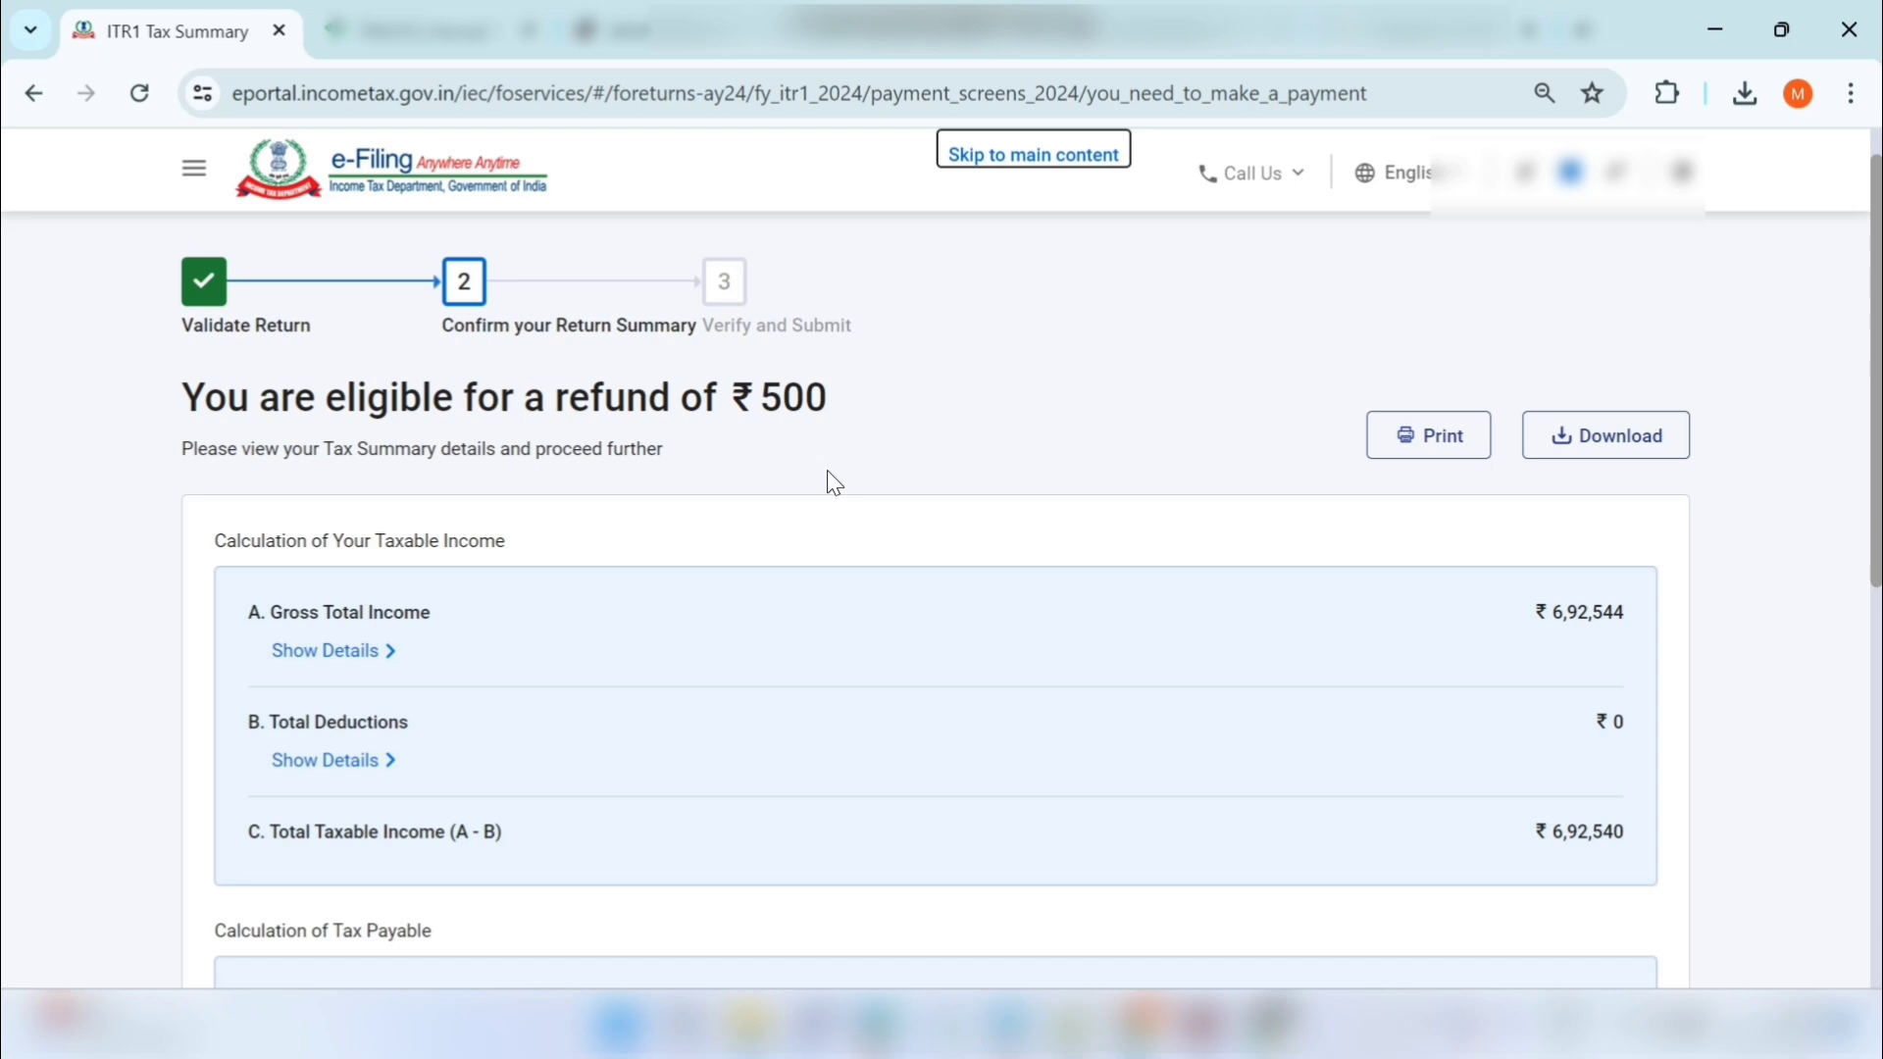
{"action": "scroll", "coordinate": [826, 471], "scroll_direction": "down", "scroll_amount": 4}
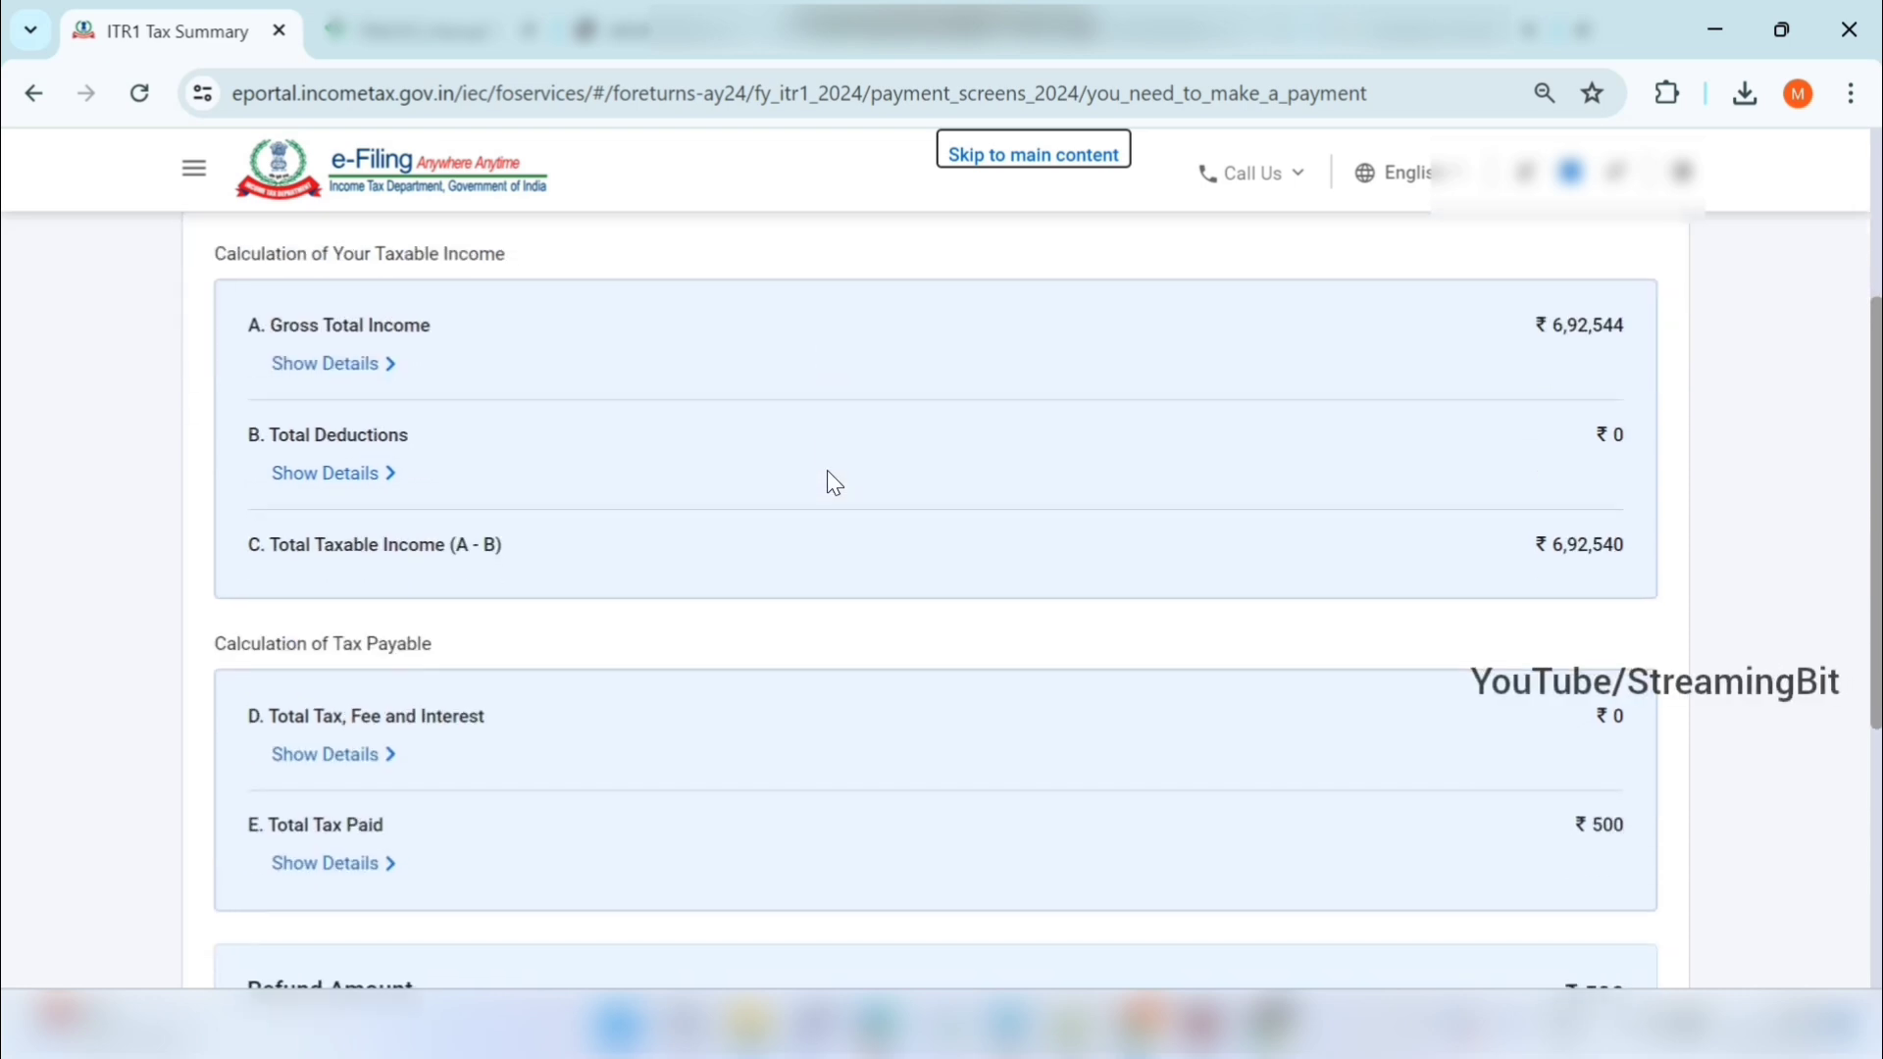
- Check the refund amount in the Tax Summary, open Preview Return, review the declaration, and proceed to the full return preview
{"action": "scroll", "coordinate": [827, 471], "scroll_direction": "down", "scroll_amount": 3}
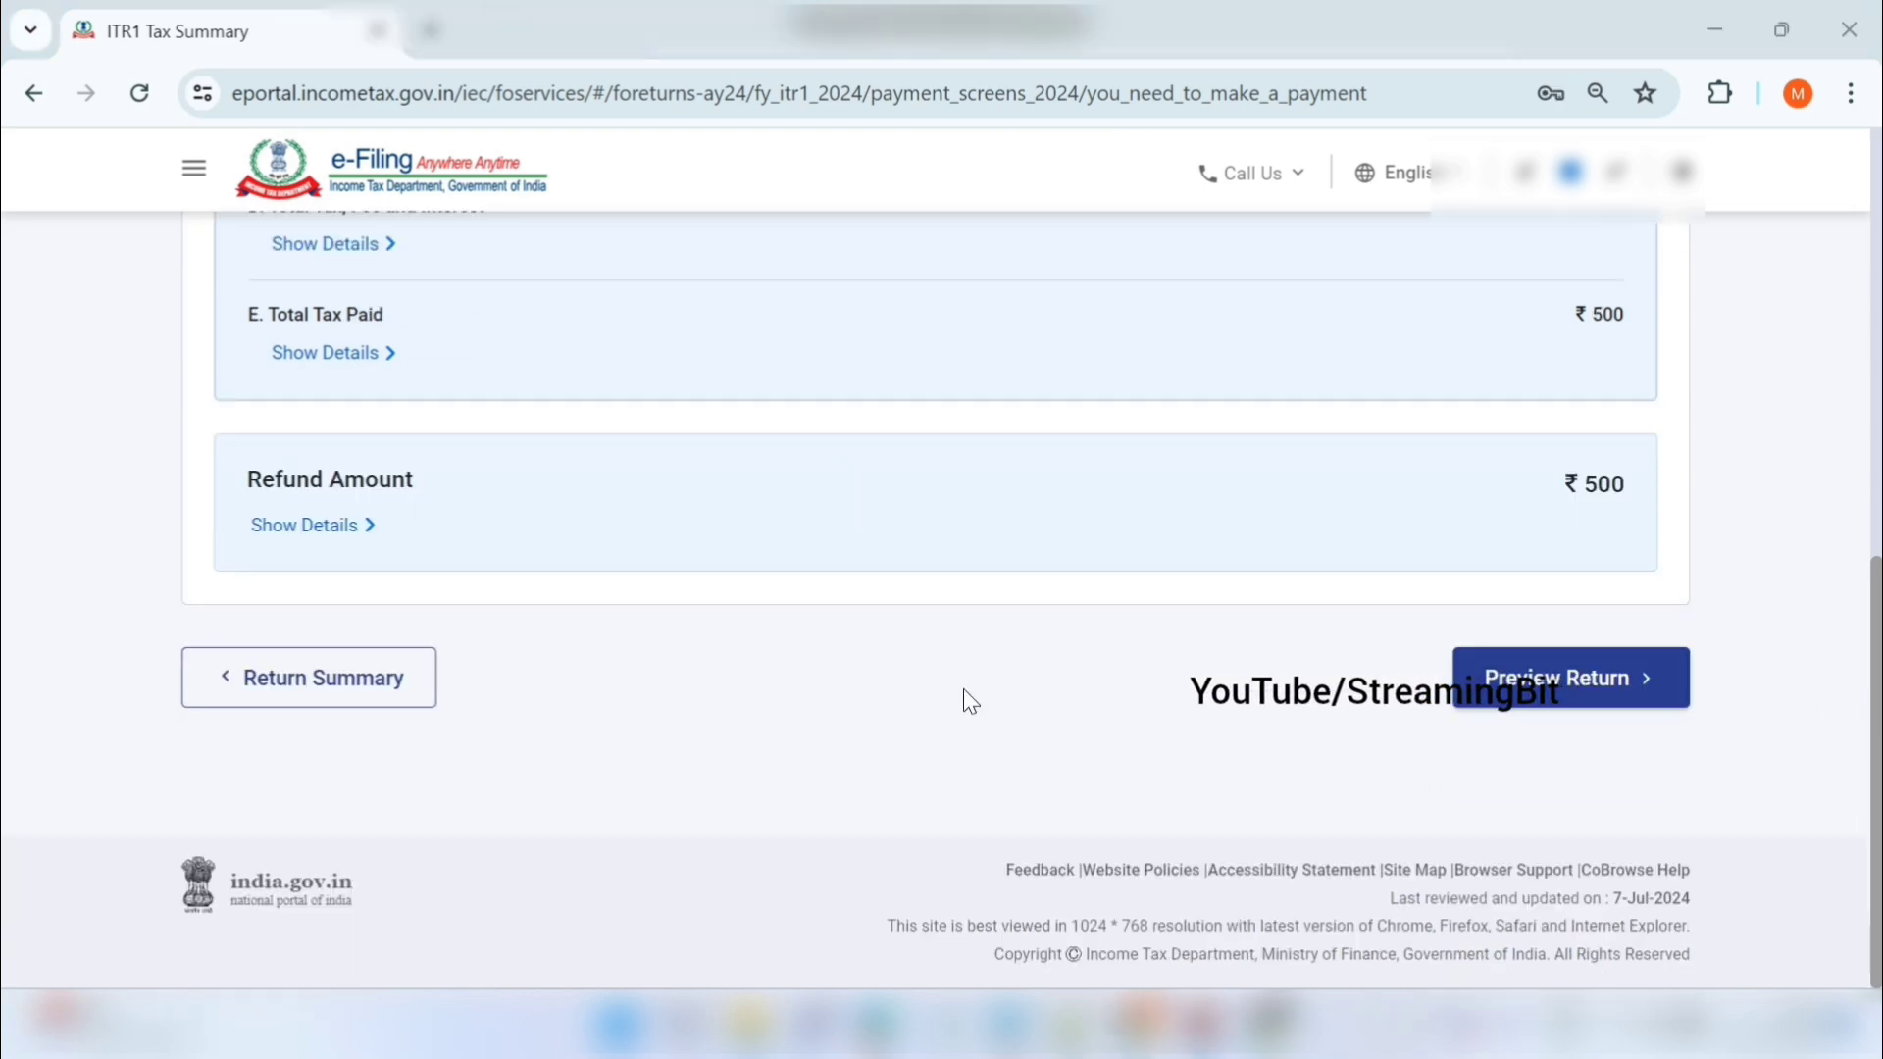
{"action": "left_click", "coordinate": [1508, 689]}
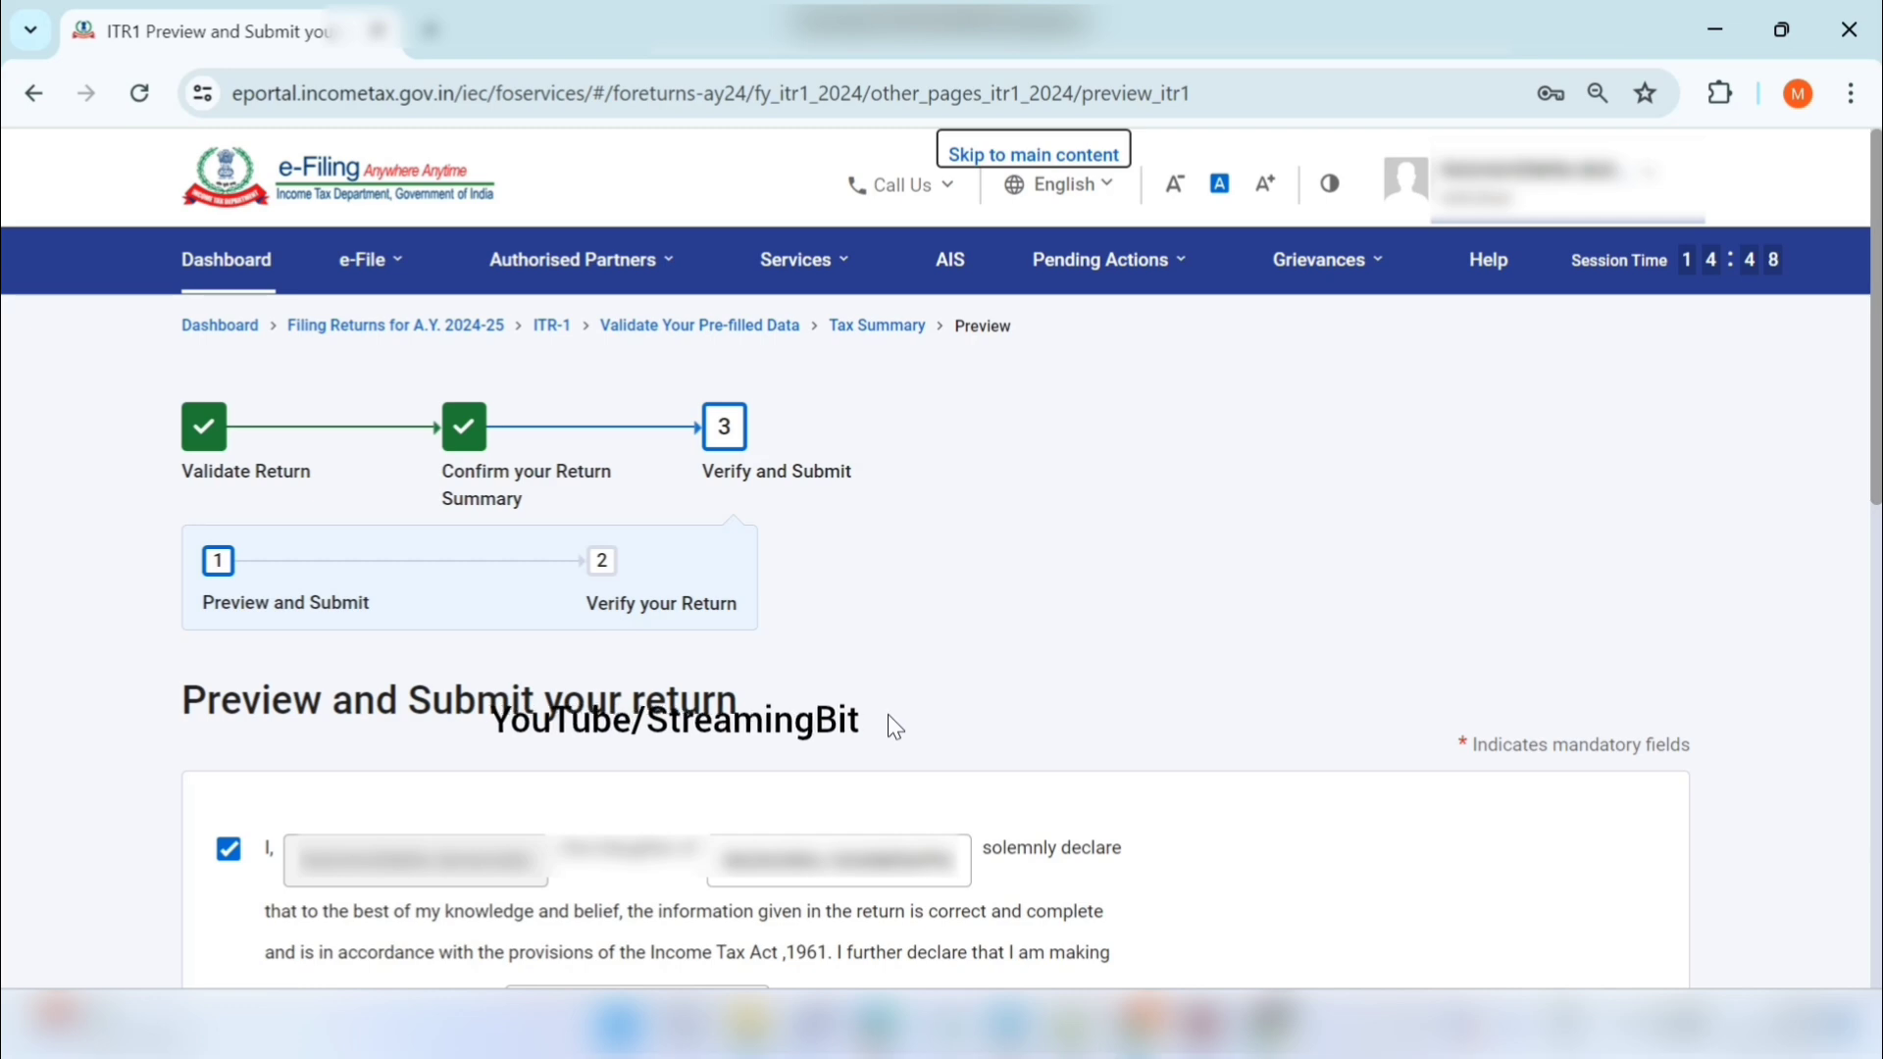
{"action": "scroll", "coordinate": [887, 714], "scroll_direction": "down", "scroll_amount": 2}
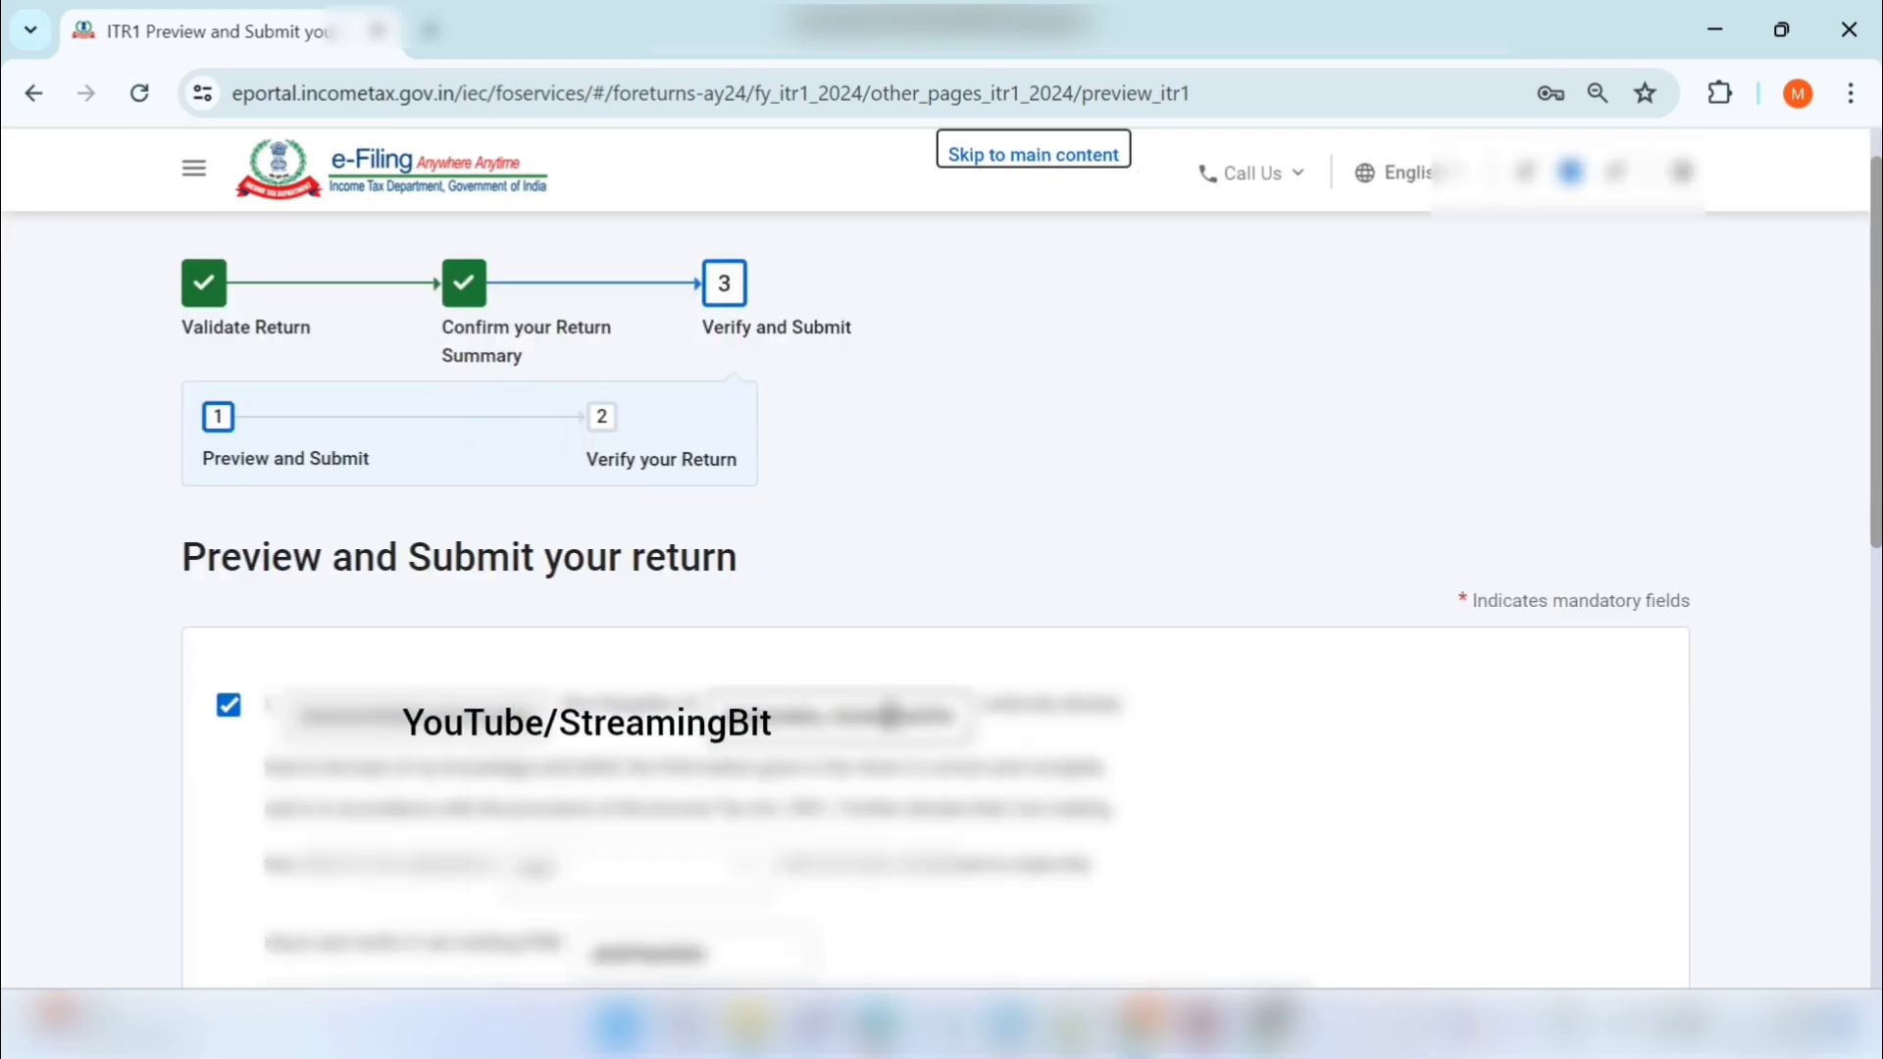
{"action": "scroll", "coordinate": [888, 712], "scroll_direction": "down", "scroll_amount": 10}
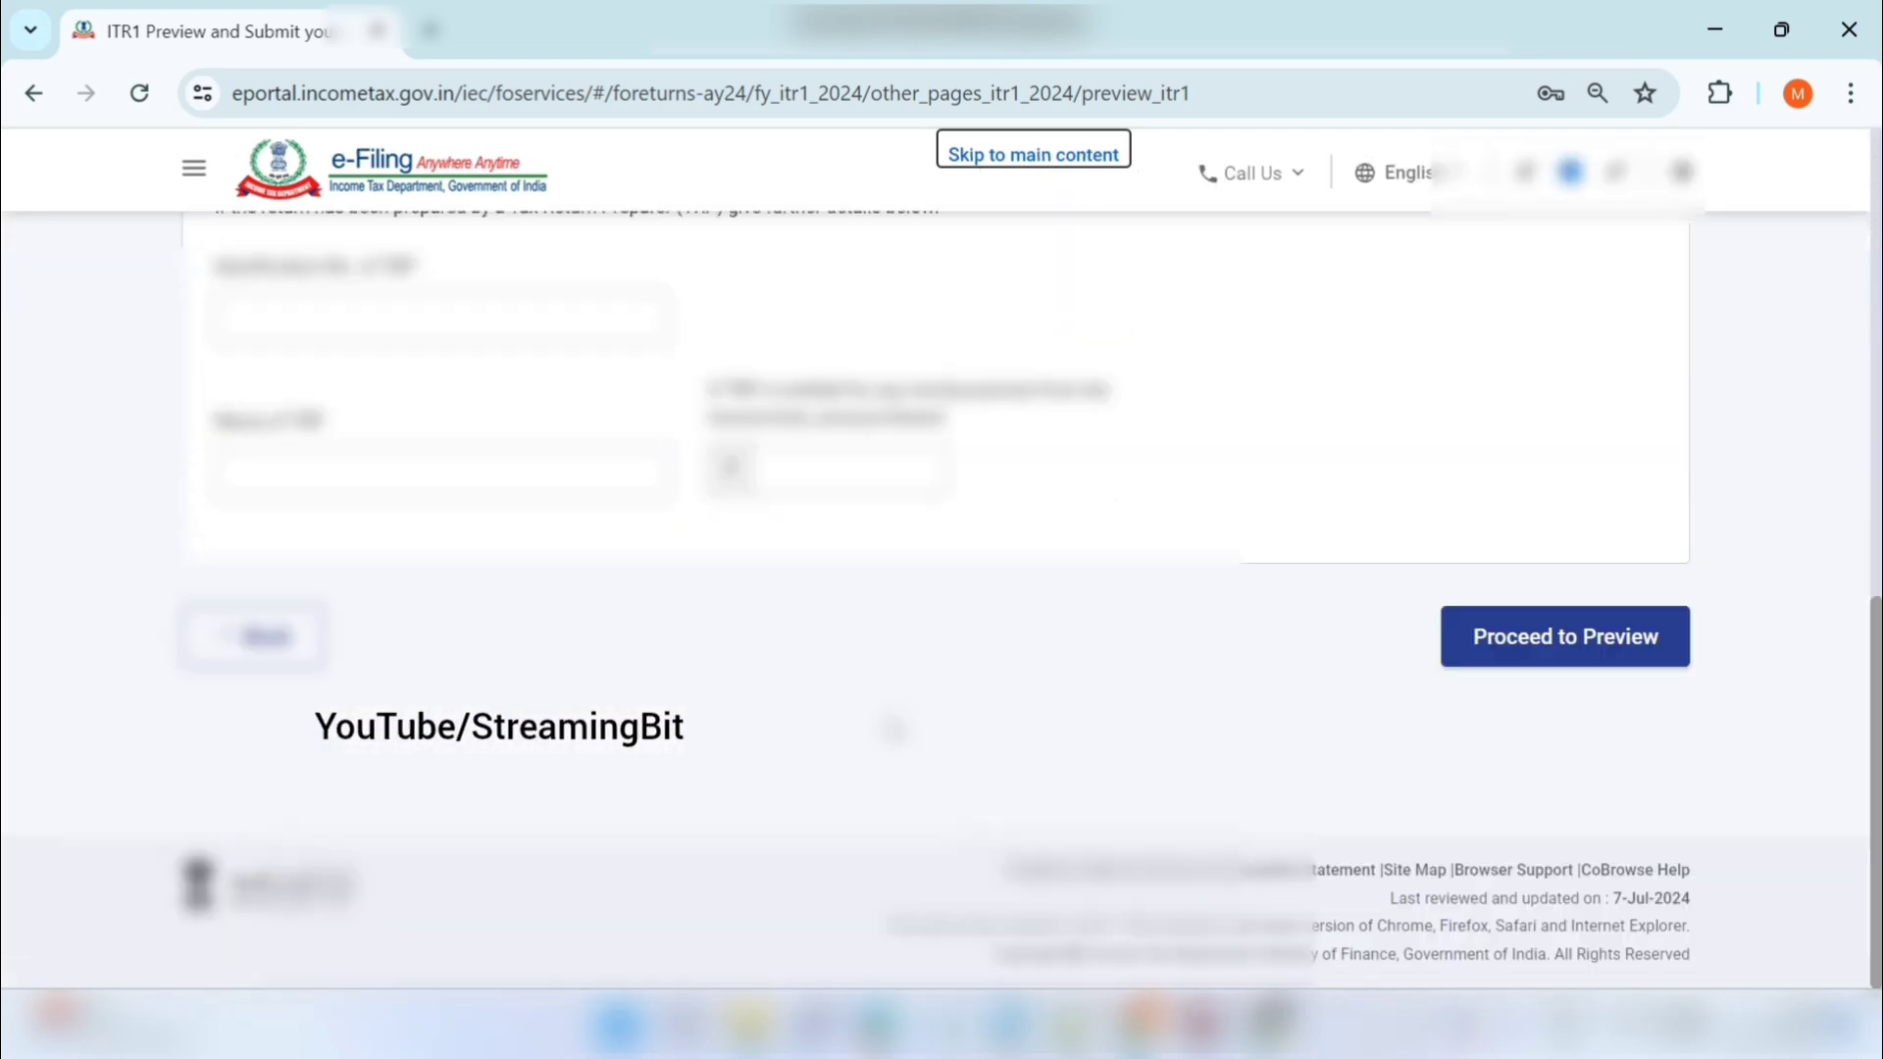
{"action": "left_click", "coordinate": [1547, 655]}
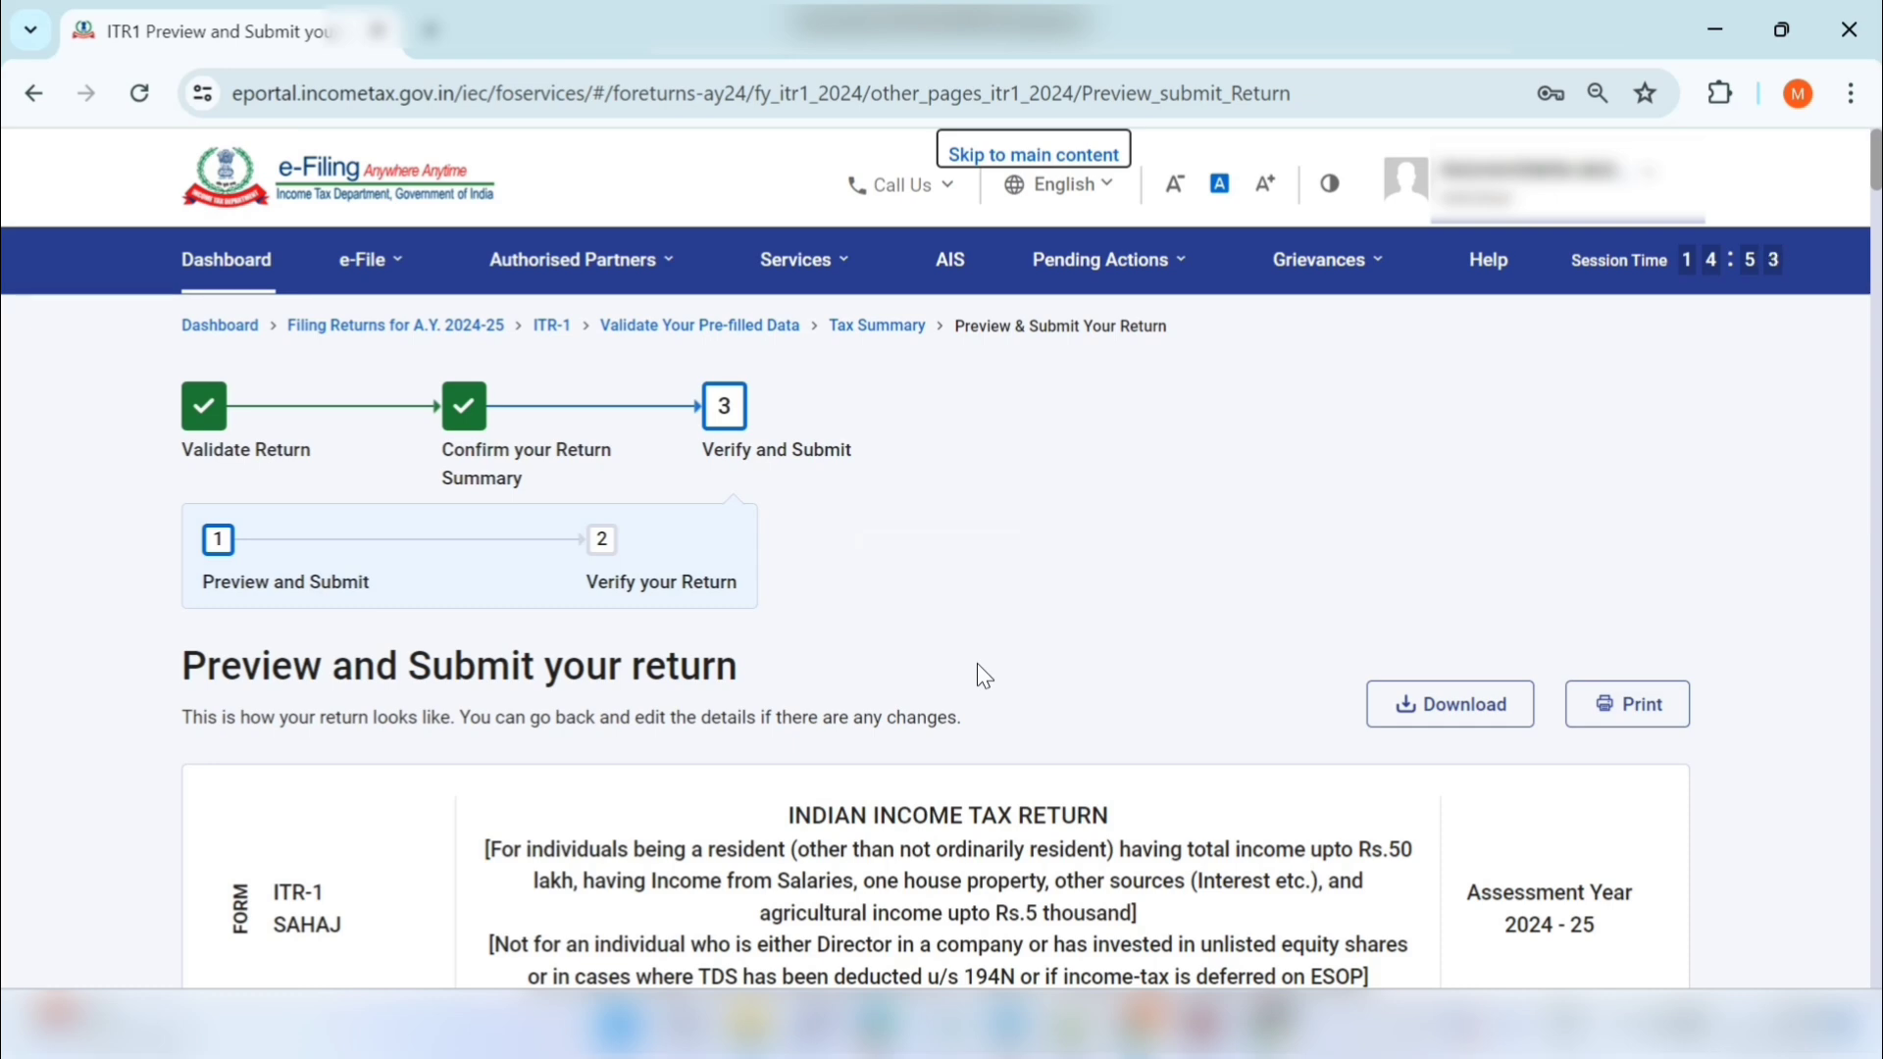
- Review the complete ITR-1 form preview down to its Verification section and proceed to validation
{"action": "scroll", "coordinate": [976, 663], "scroll_direction": "down", "scroll_amount": 1}
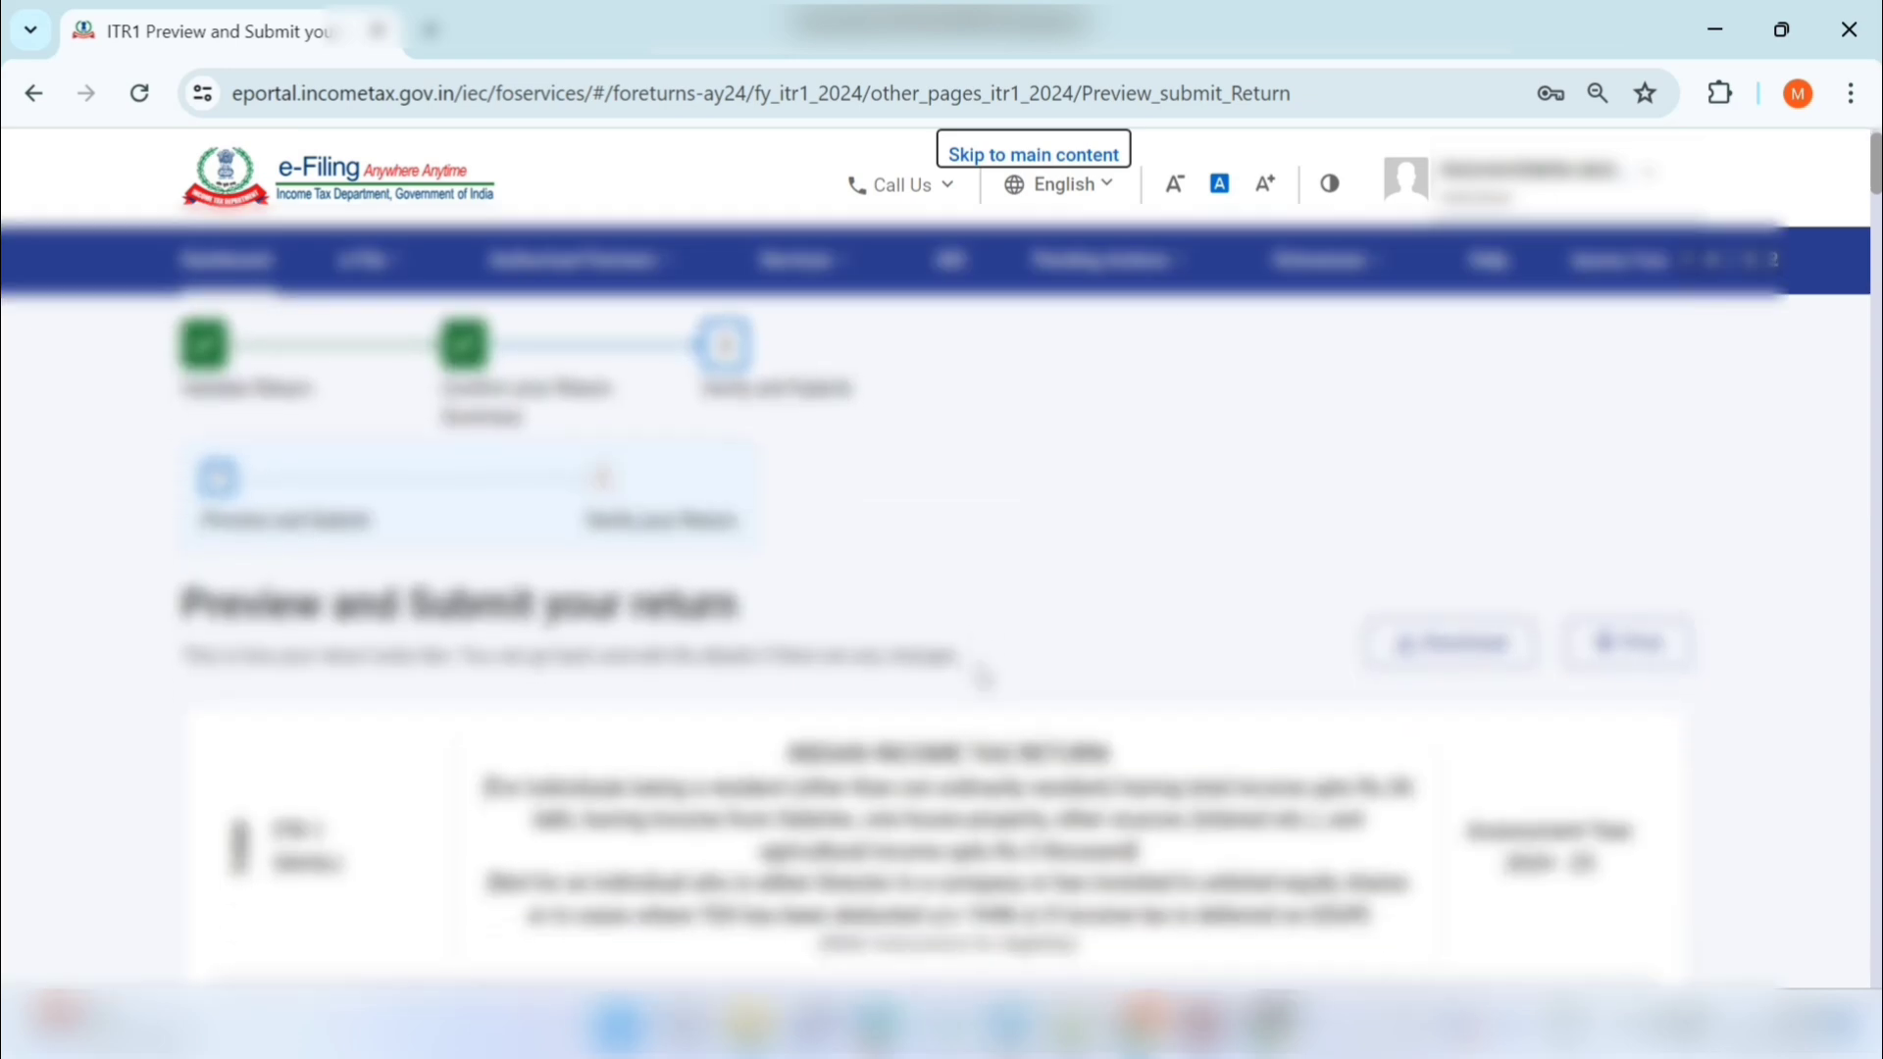
{"action": "scroll", "coordinate": [981, 677], "scroll_direction": "down", "scroll_amount": 15}
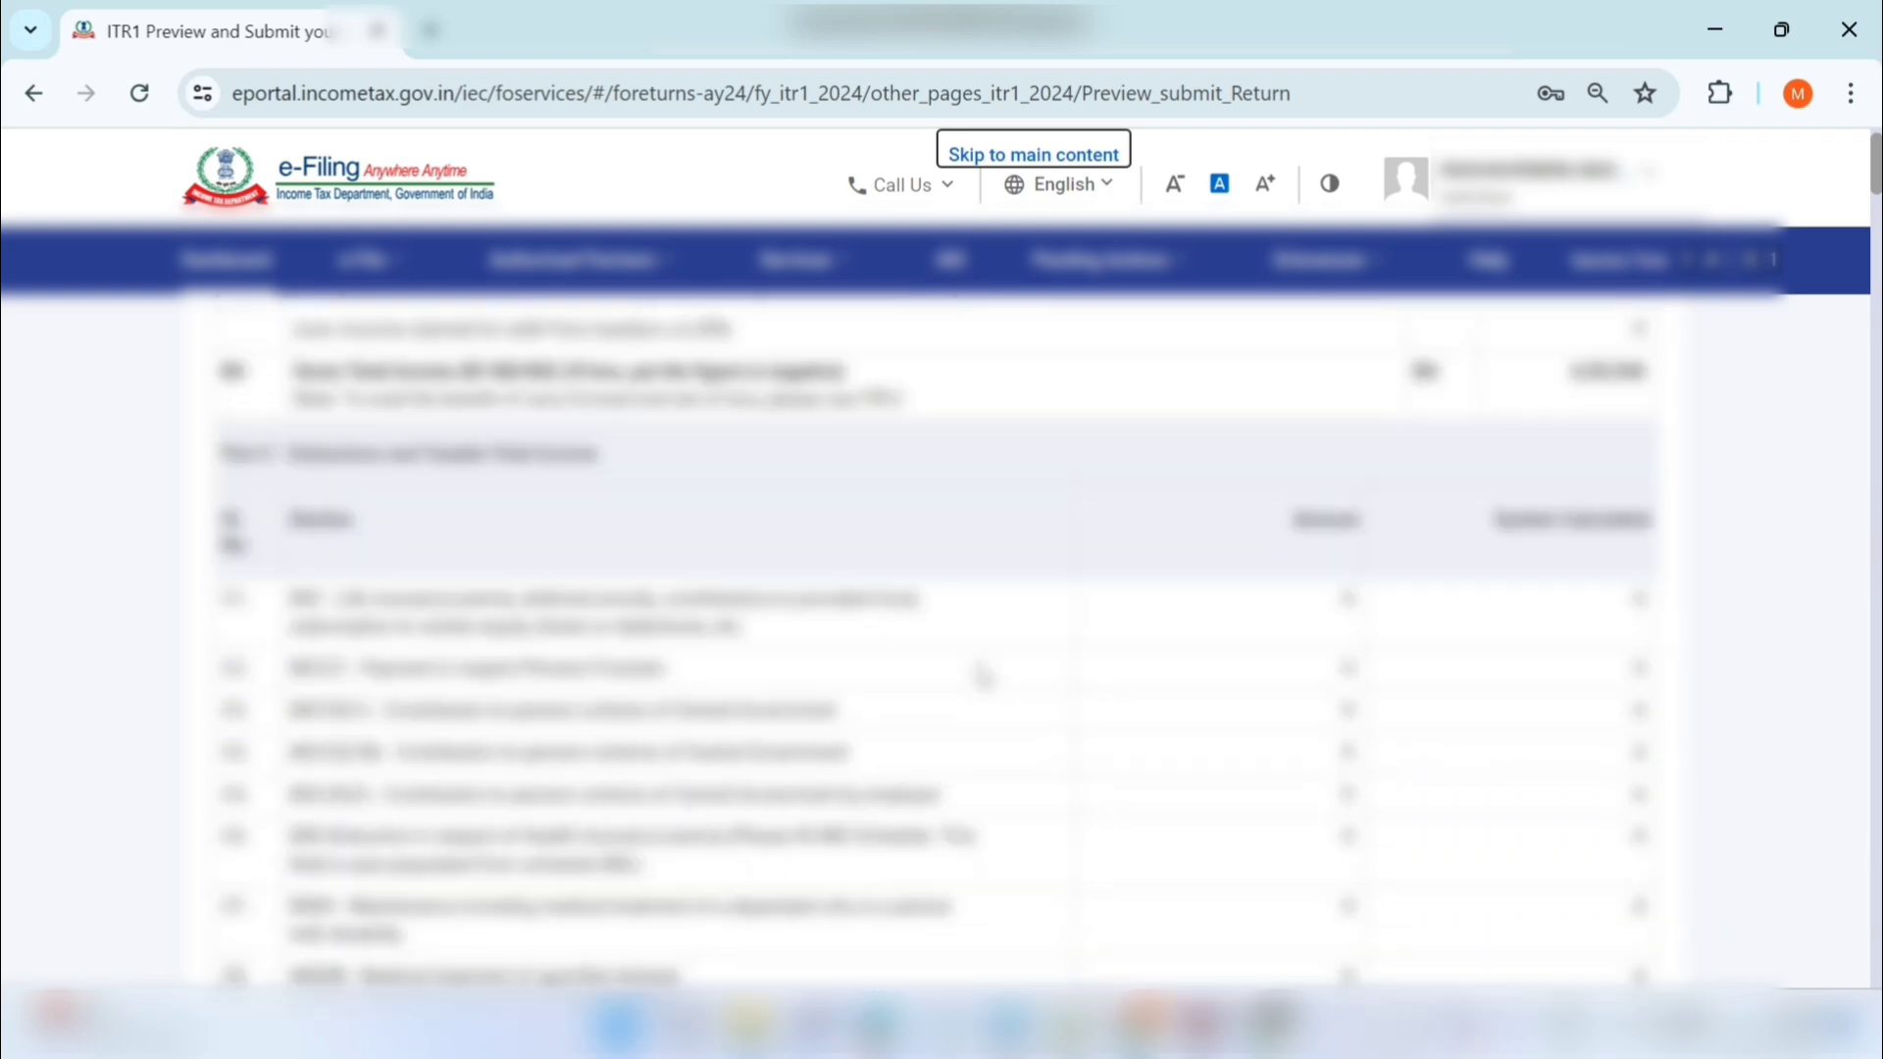
{"action": "scroll", "coordinate": [981, 677], "scroll_direction": "down", "scroll_amount": 5}
{"action": "scroll", "coordinate": [980, 677], "scroll_direction": "down", "scroll_amount": 20}
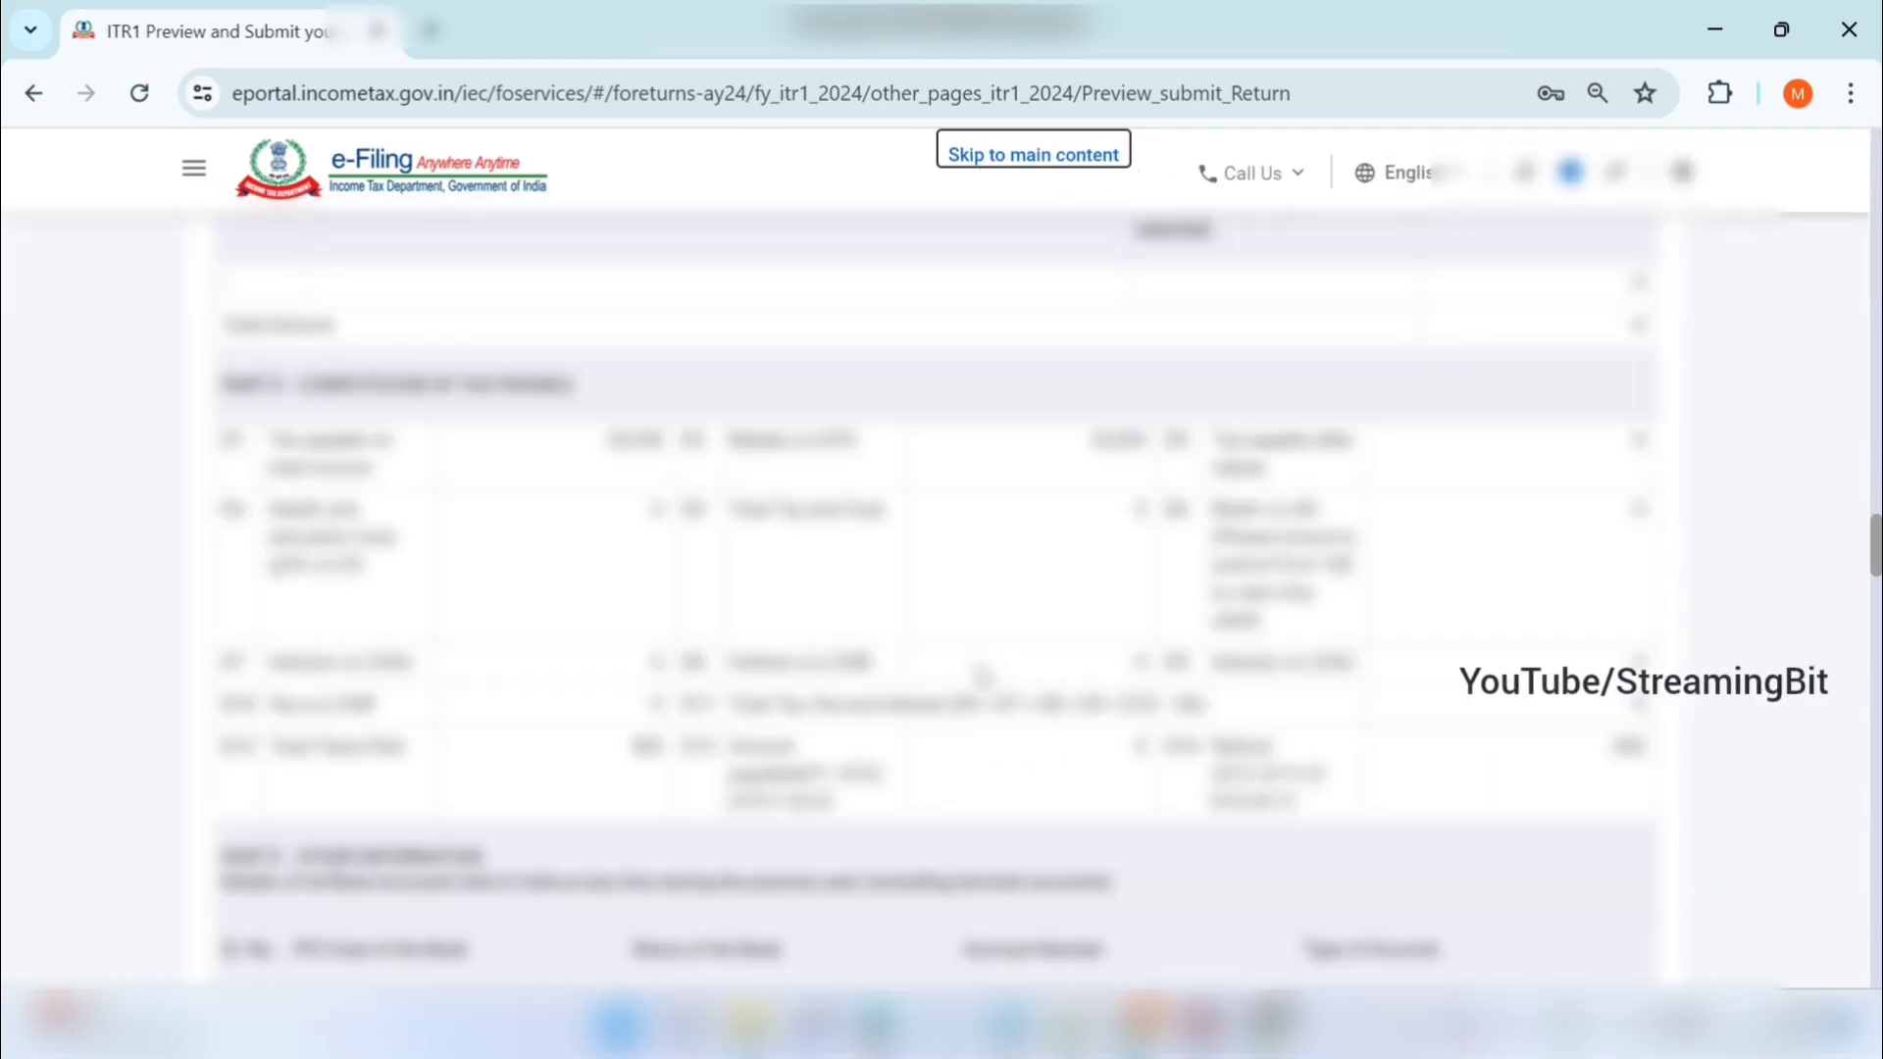
{"action": "scroll", "coordinate": [980, 677], "scroll_direction": "down", "scroll_amount": 20}
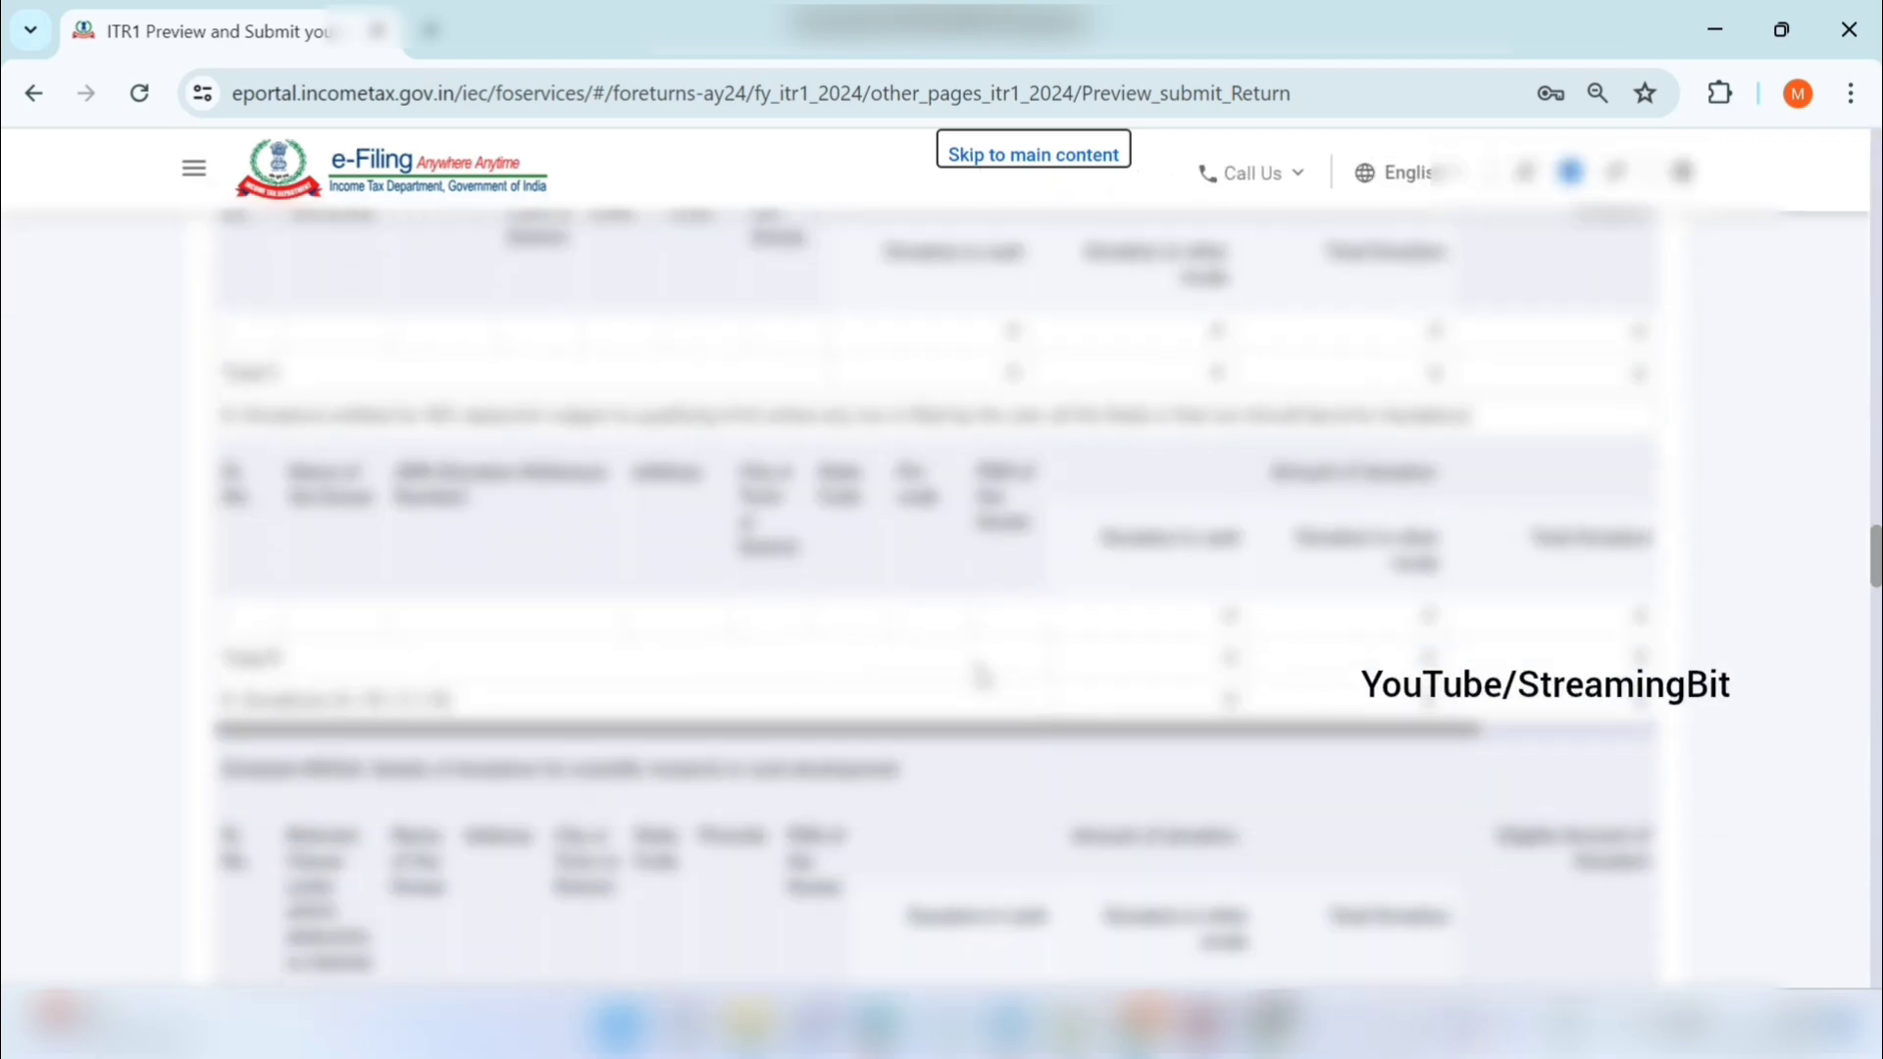
{"action": "scroll", "coordinate": [981, 677], "scroll_direction": "down", "scroll_amount": 10}
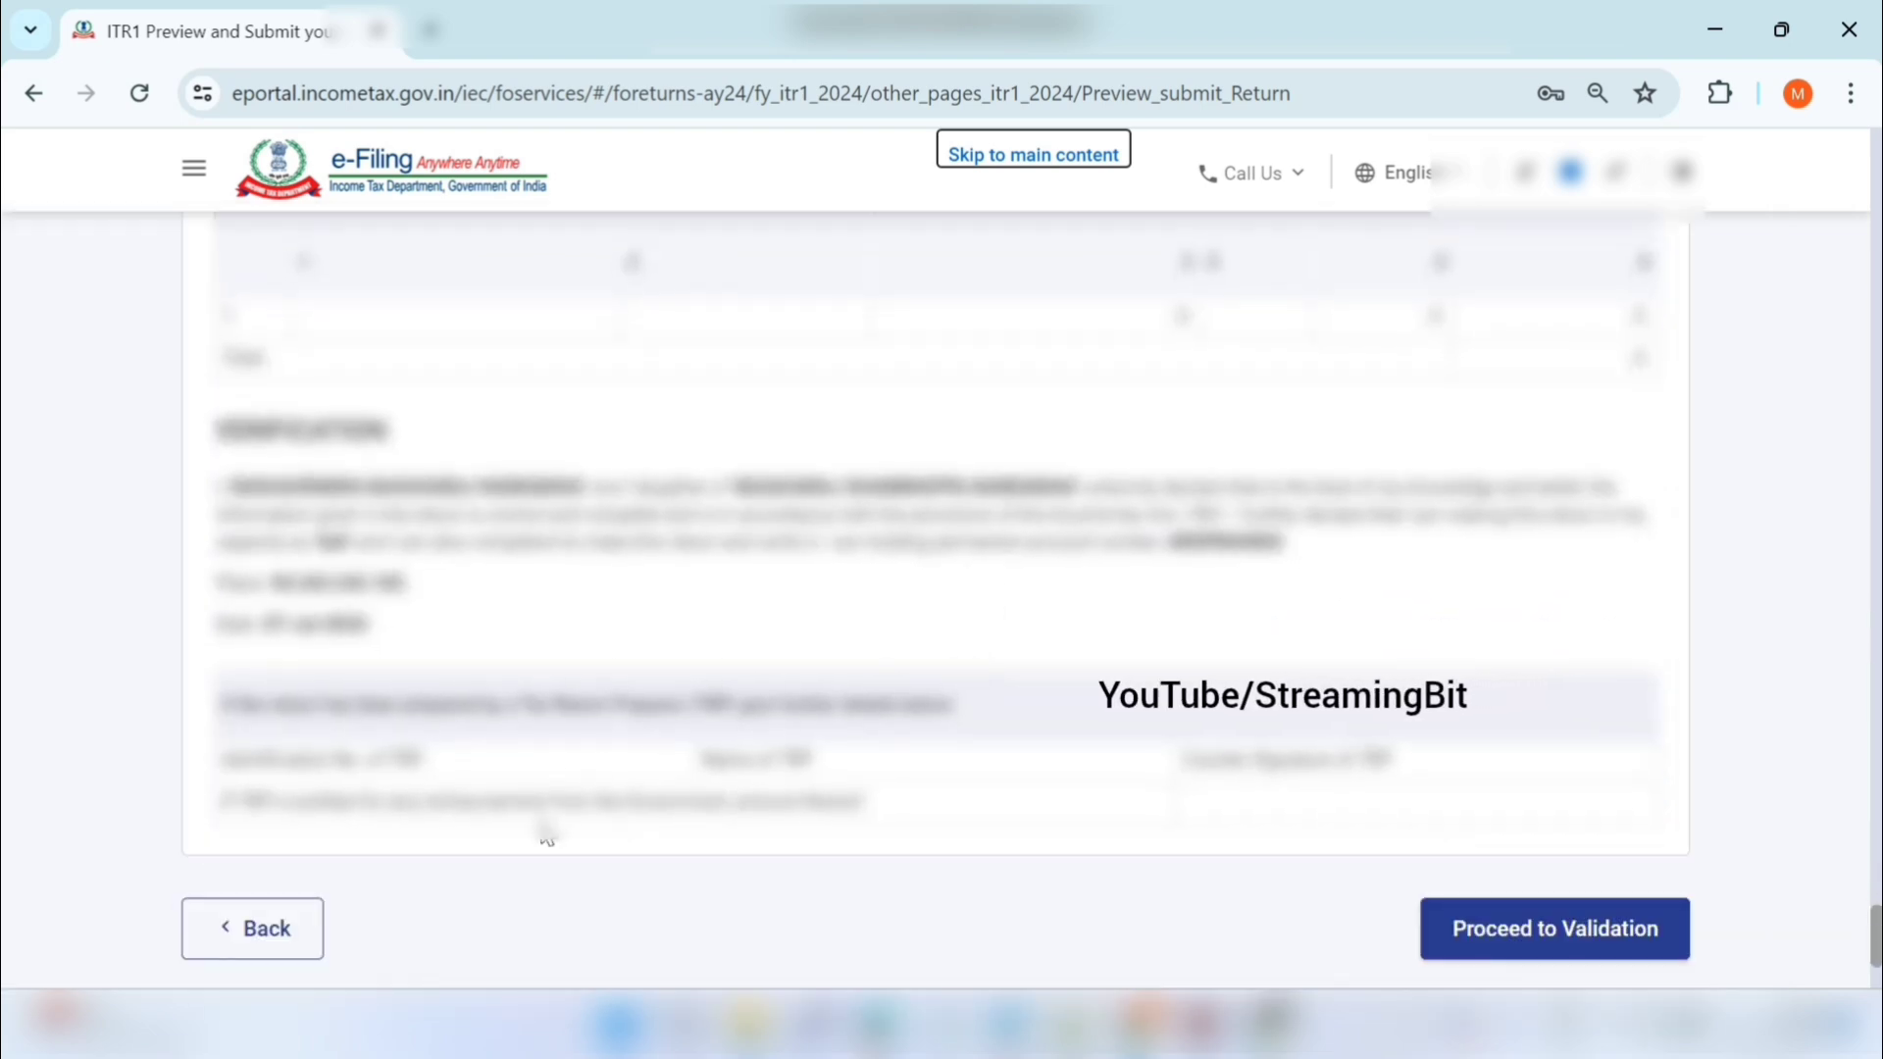
{"action": "left_click", "coordinate": [1446, 949]}
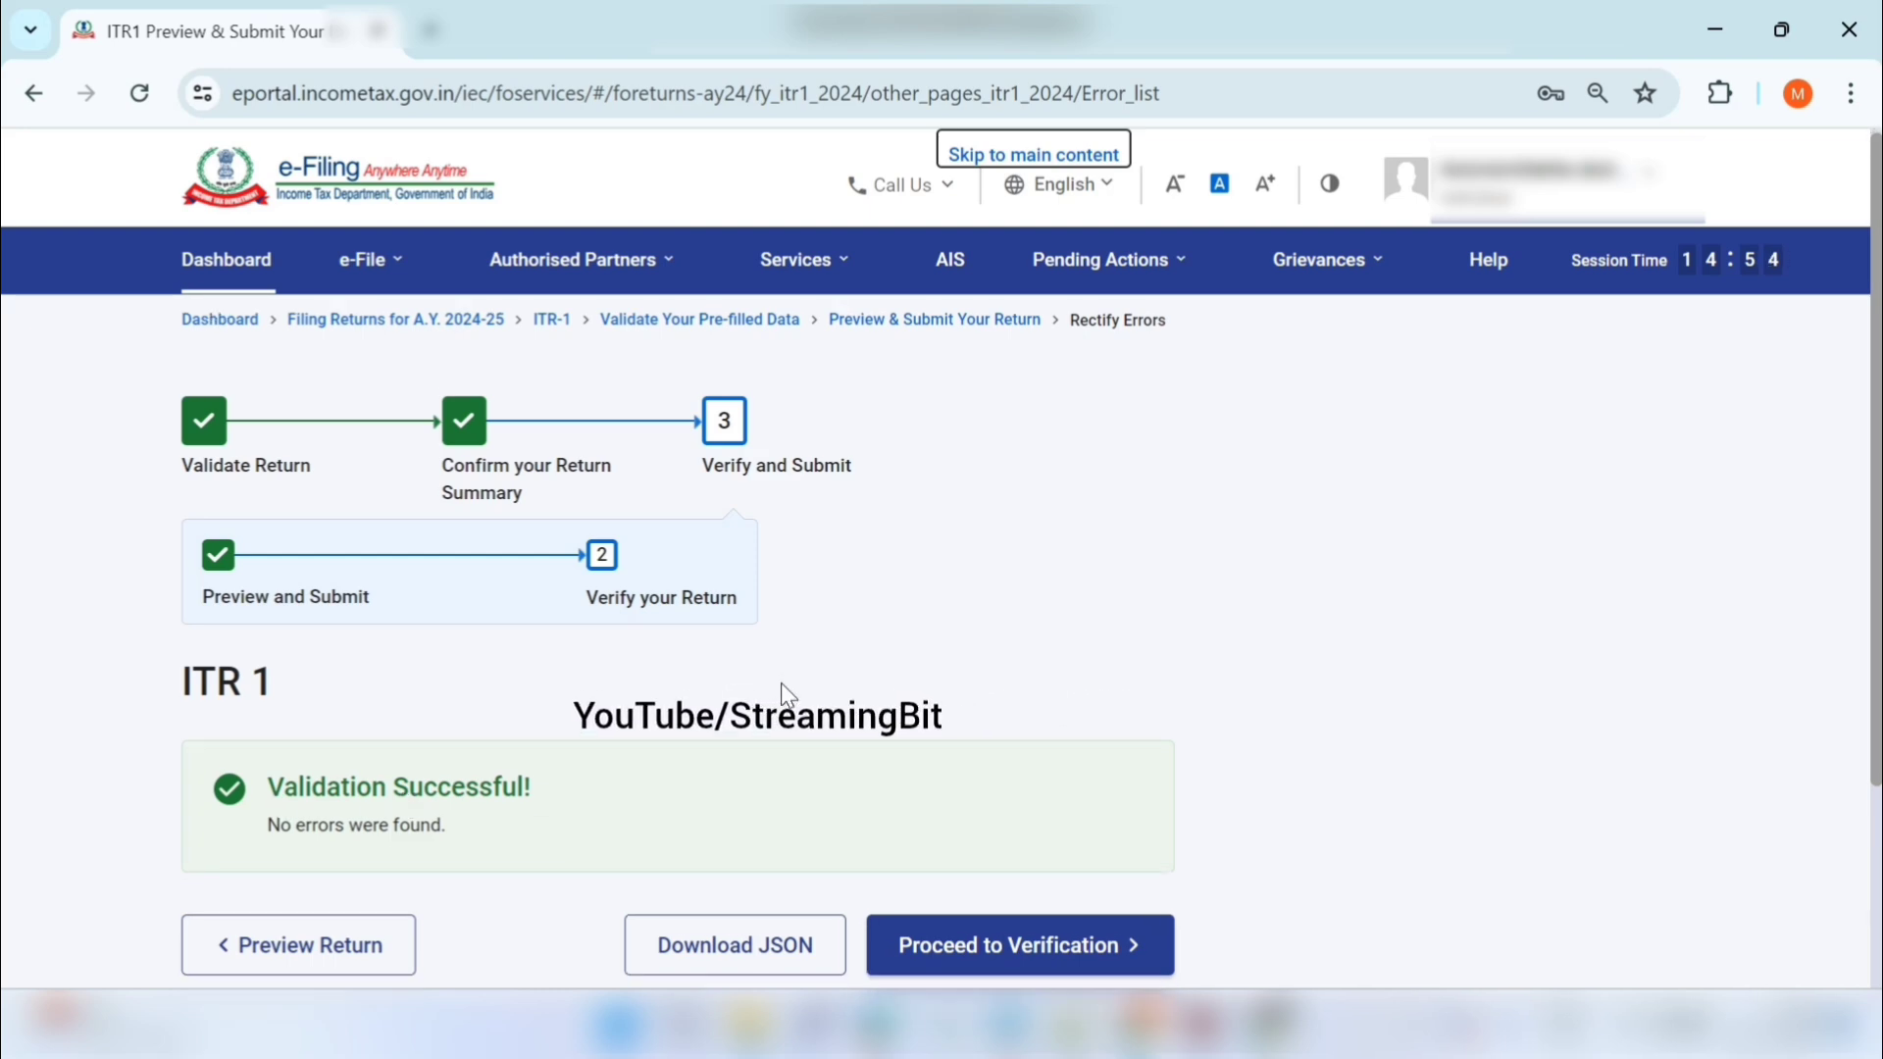
- Proceed from the validation result to verification, choose e-Verify Now as the verification method, and continue
{"action": "scroll", "coordinate": [780, 682], "scroll_direction": "down", "scroll_amount": 1}
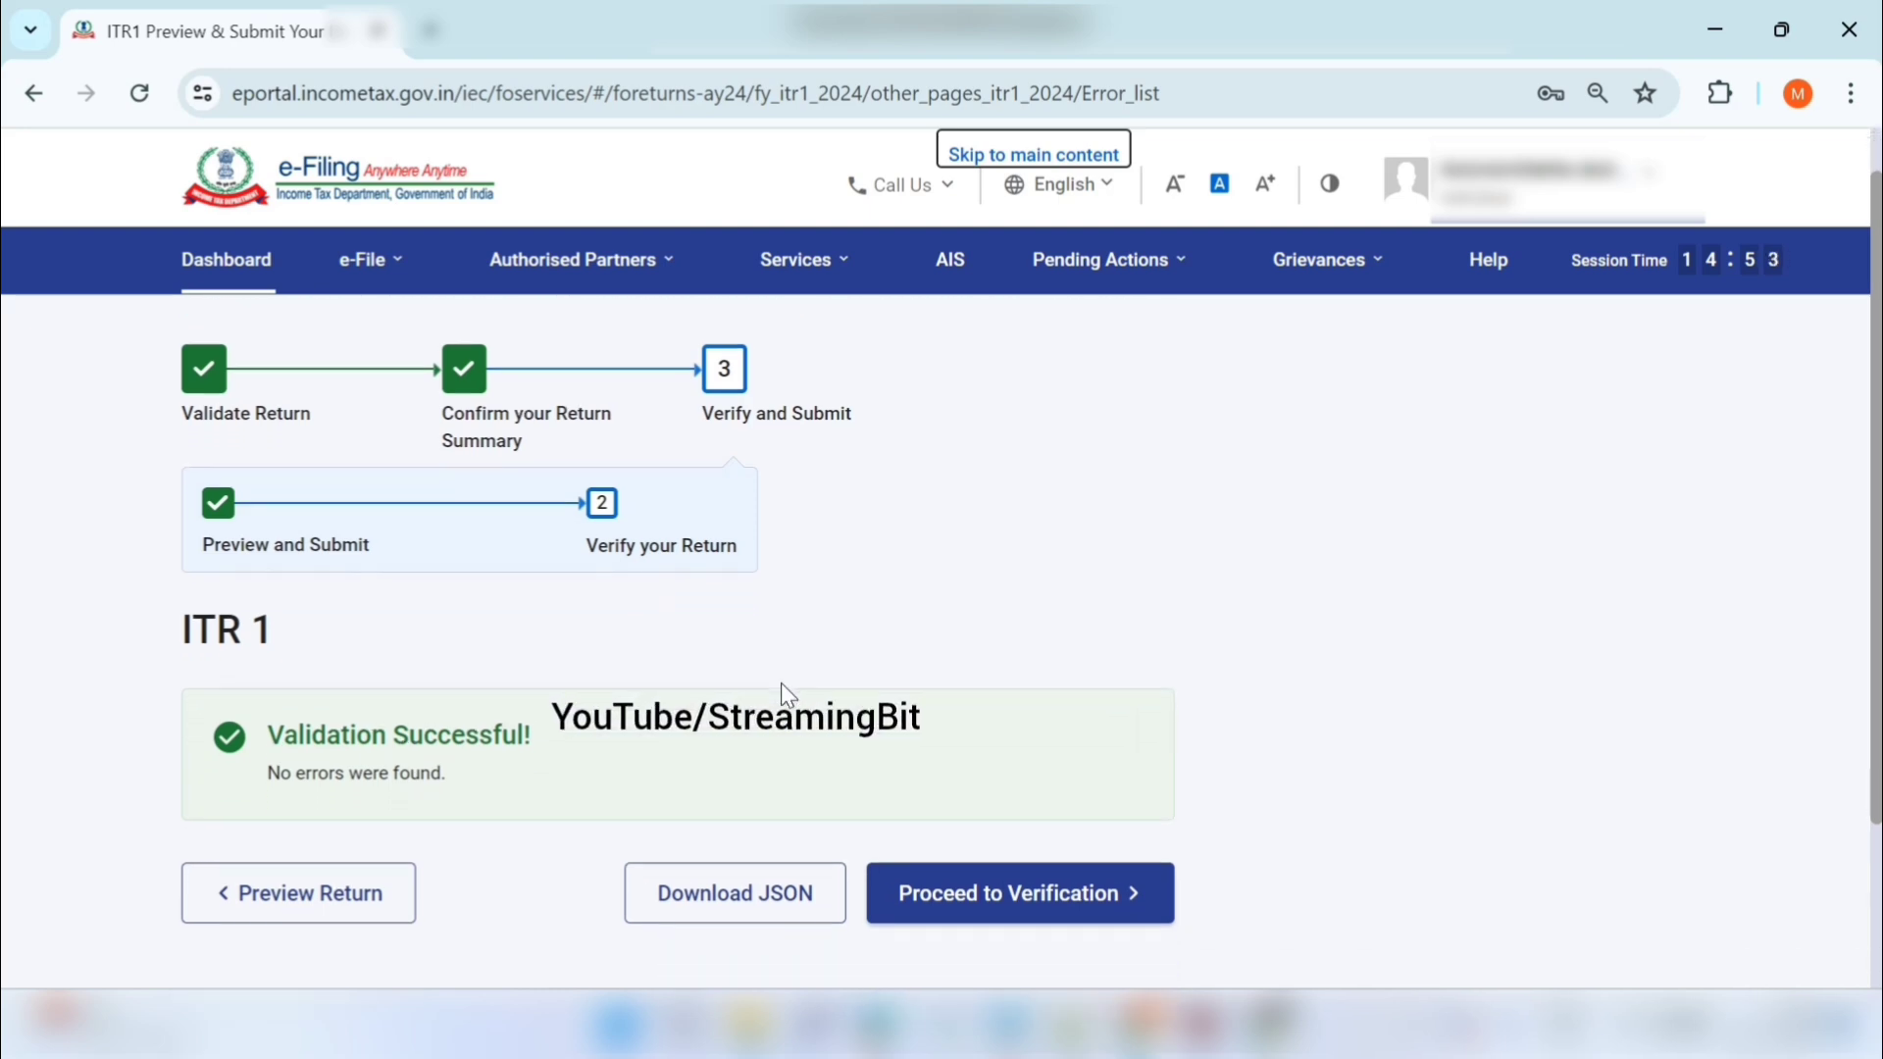
{"action": "left_click", "coordinate": [948, 897]}
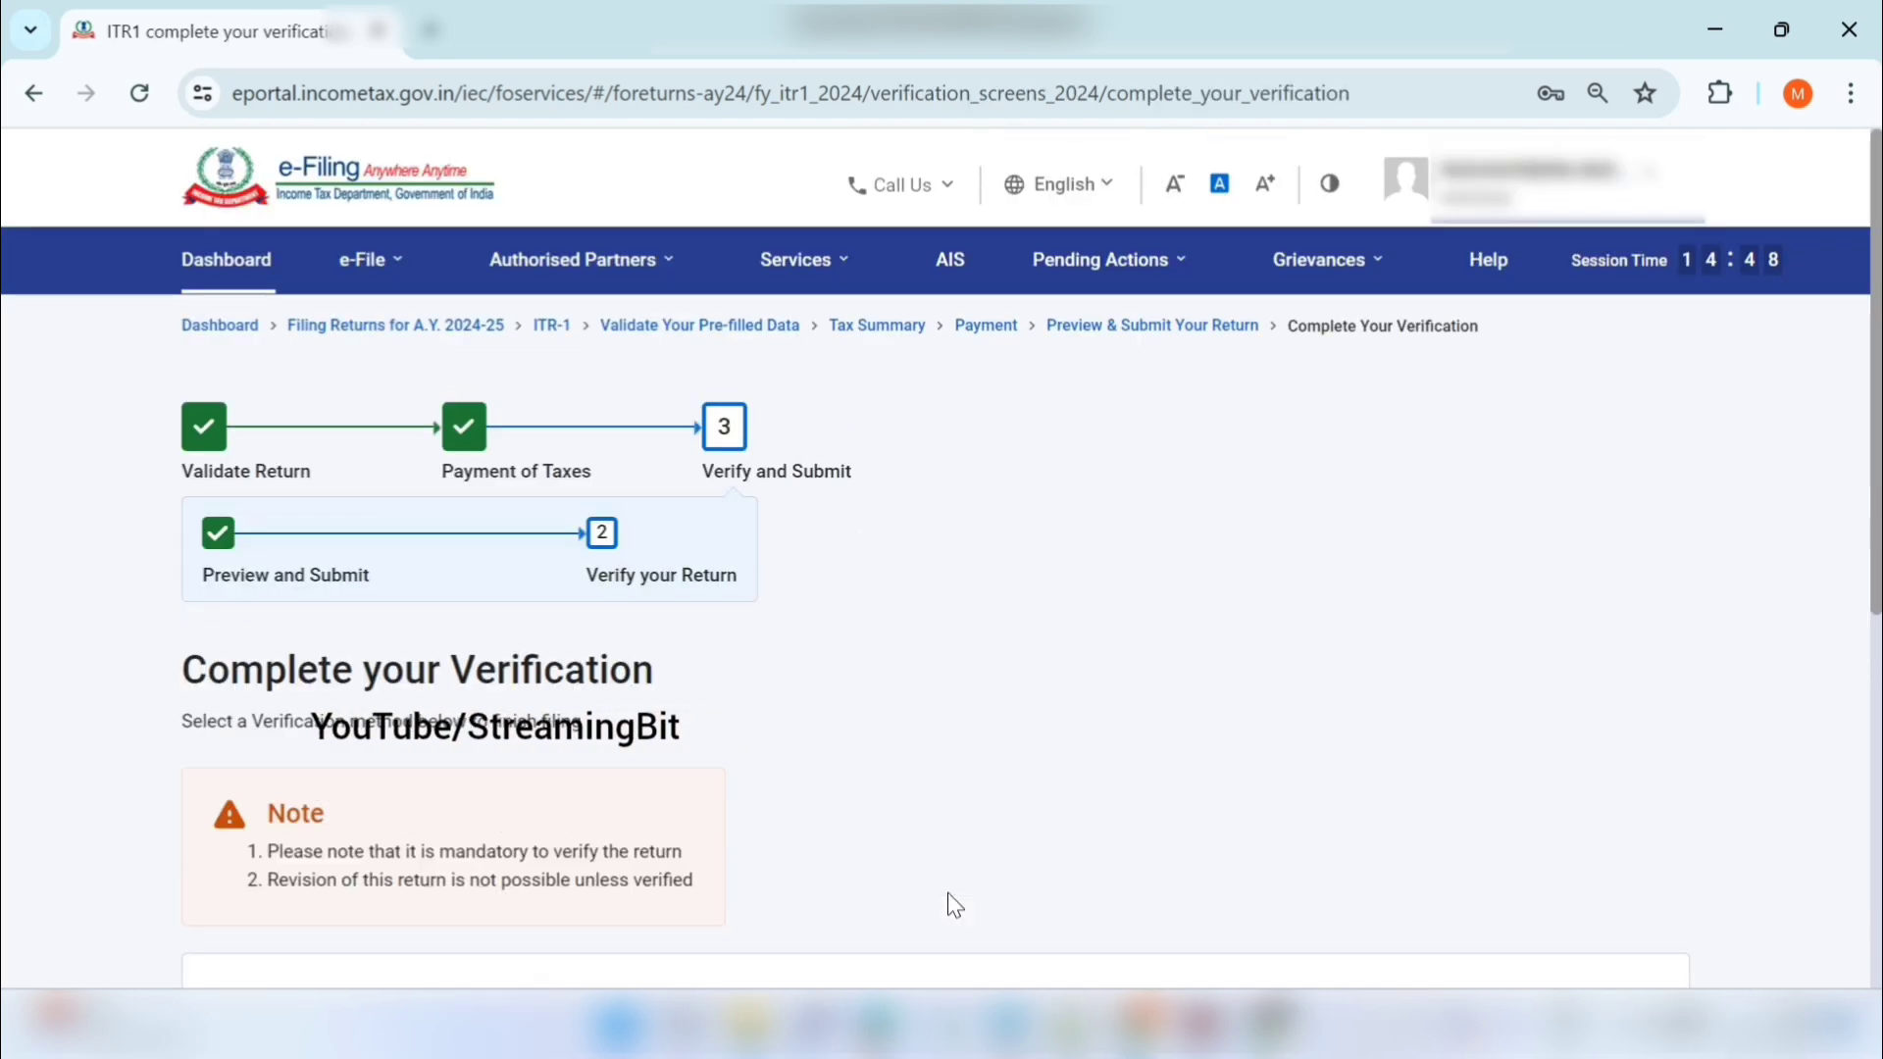
{"action": "scroll", "coordinate": [948, 893], "scroll_direction": "down", "scroll_amount": 4}
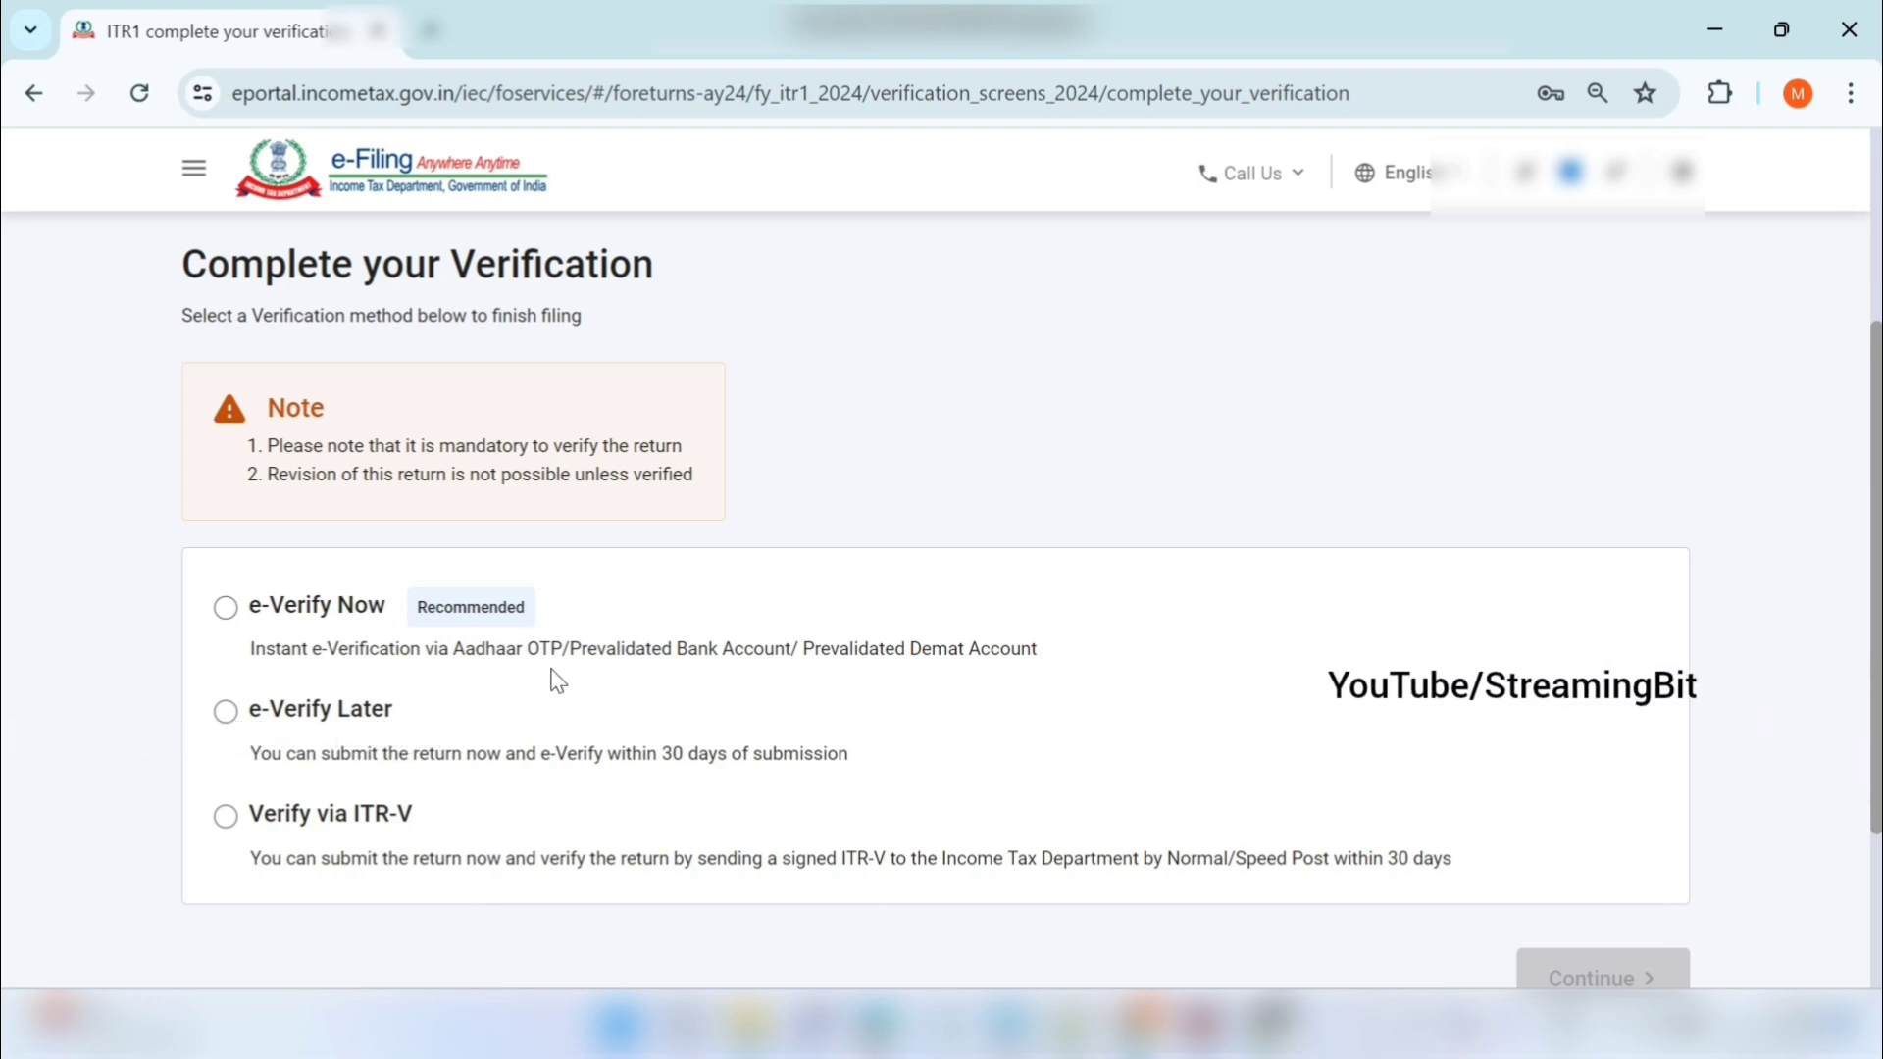
{"action": "left_click", "coordinate": [226, 608]}
{"action": "scroll", "coordinate": [1588, 856], "scroll_direction": "down", "scroll_amount": 1}
{"action": "scroll", "coordinate": [1589, 856], "scroll_direction": "down", "scroll_amount": 1}
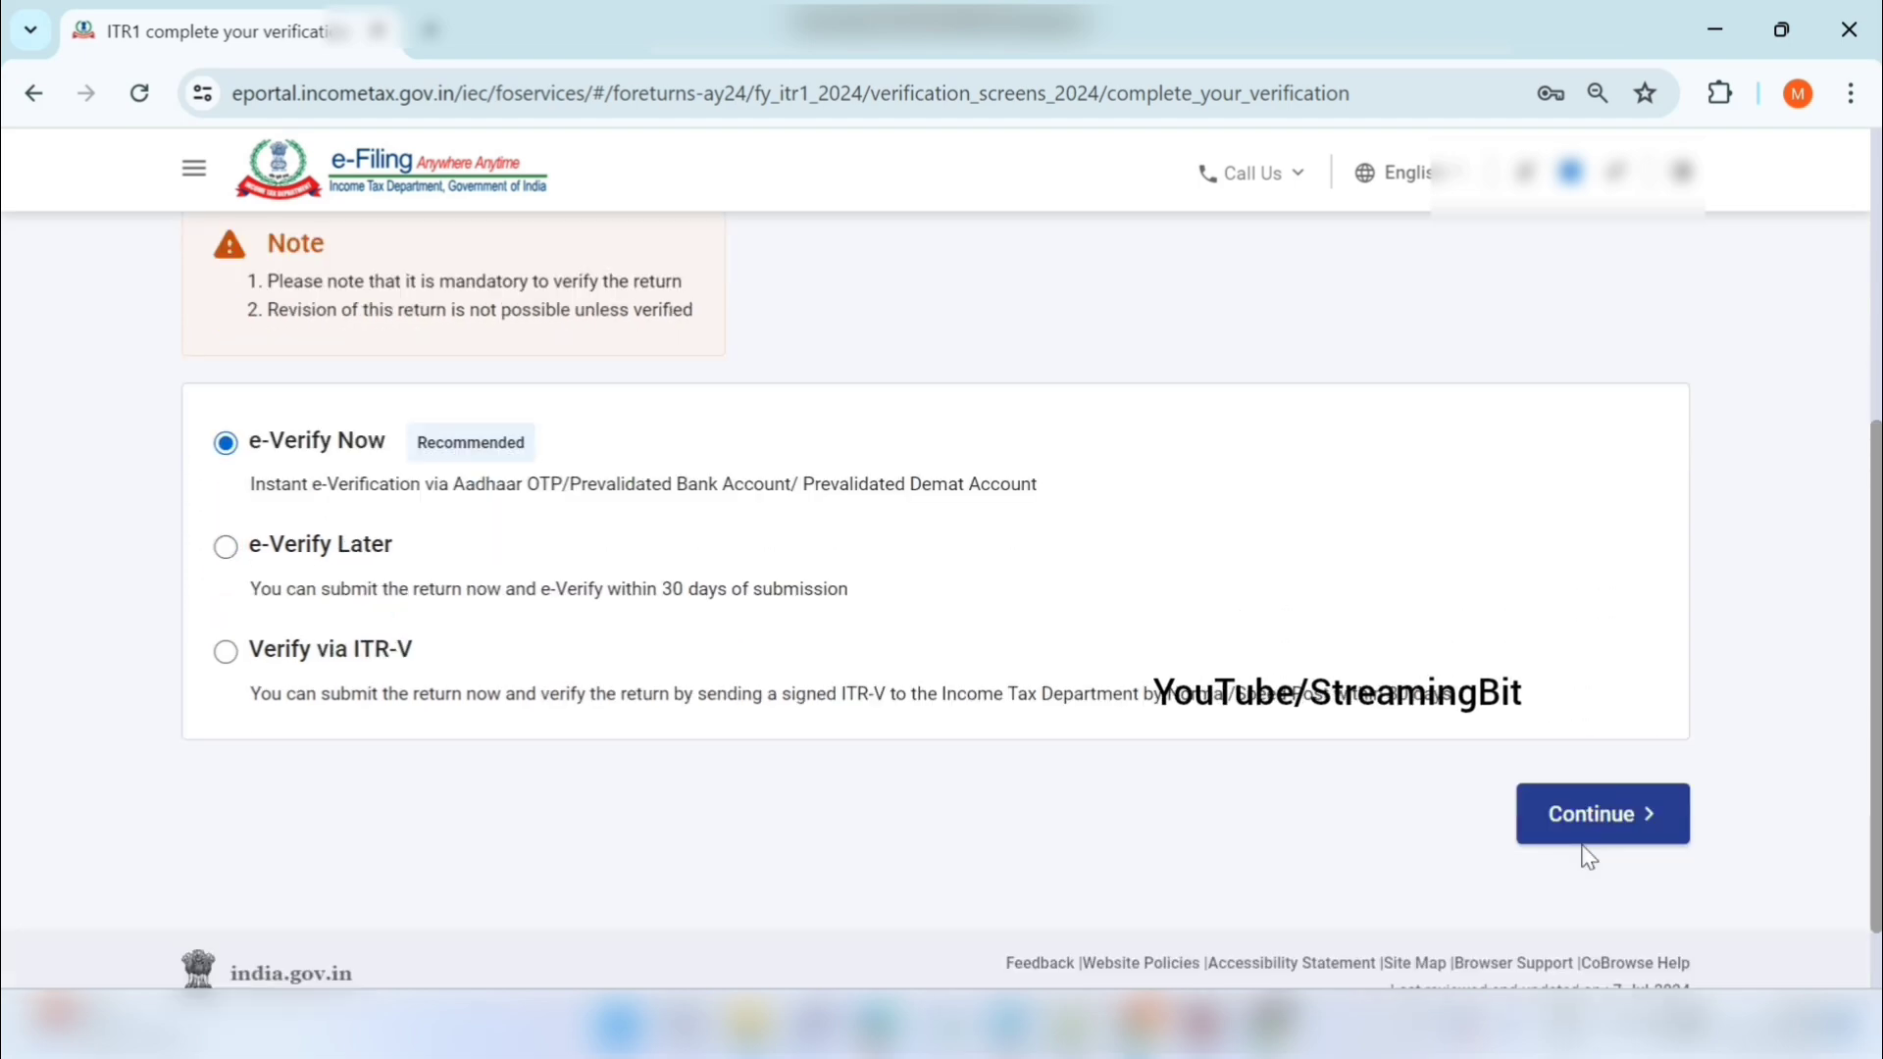
{"action": "left_click", "coordinate": [1598, 836]}
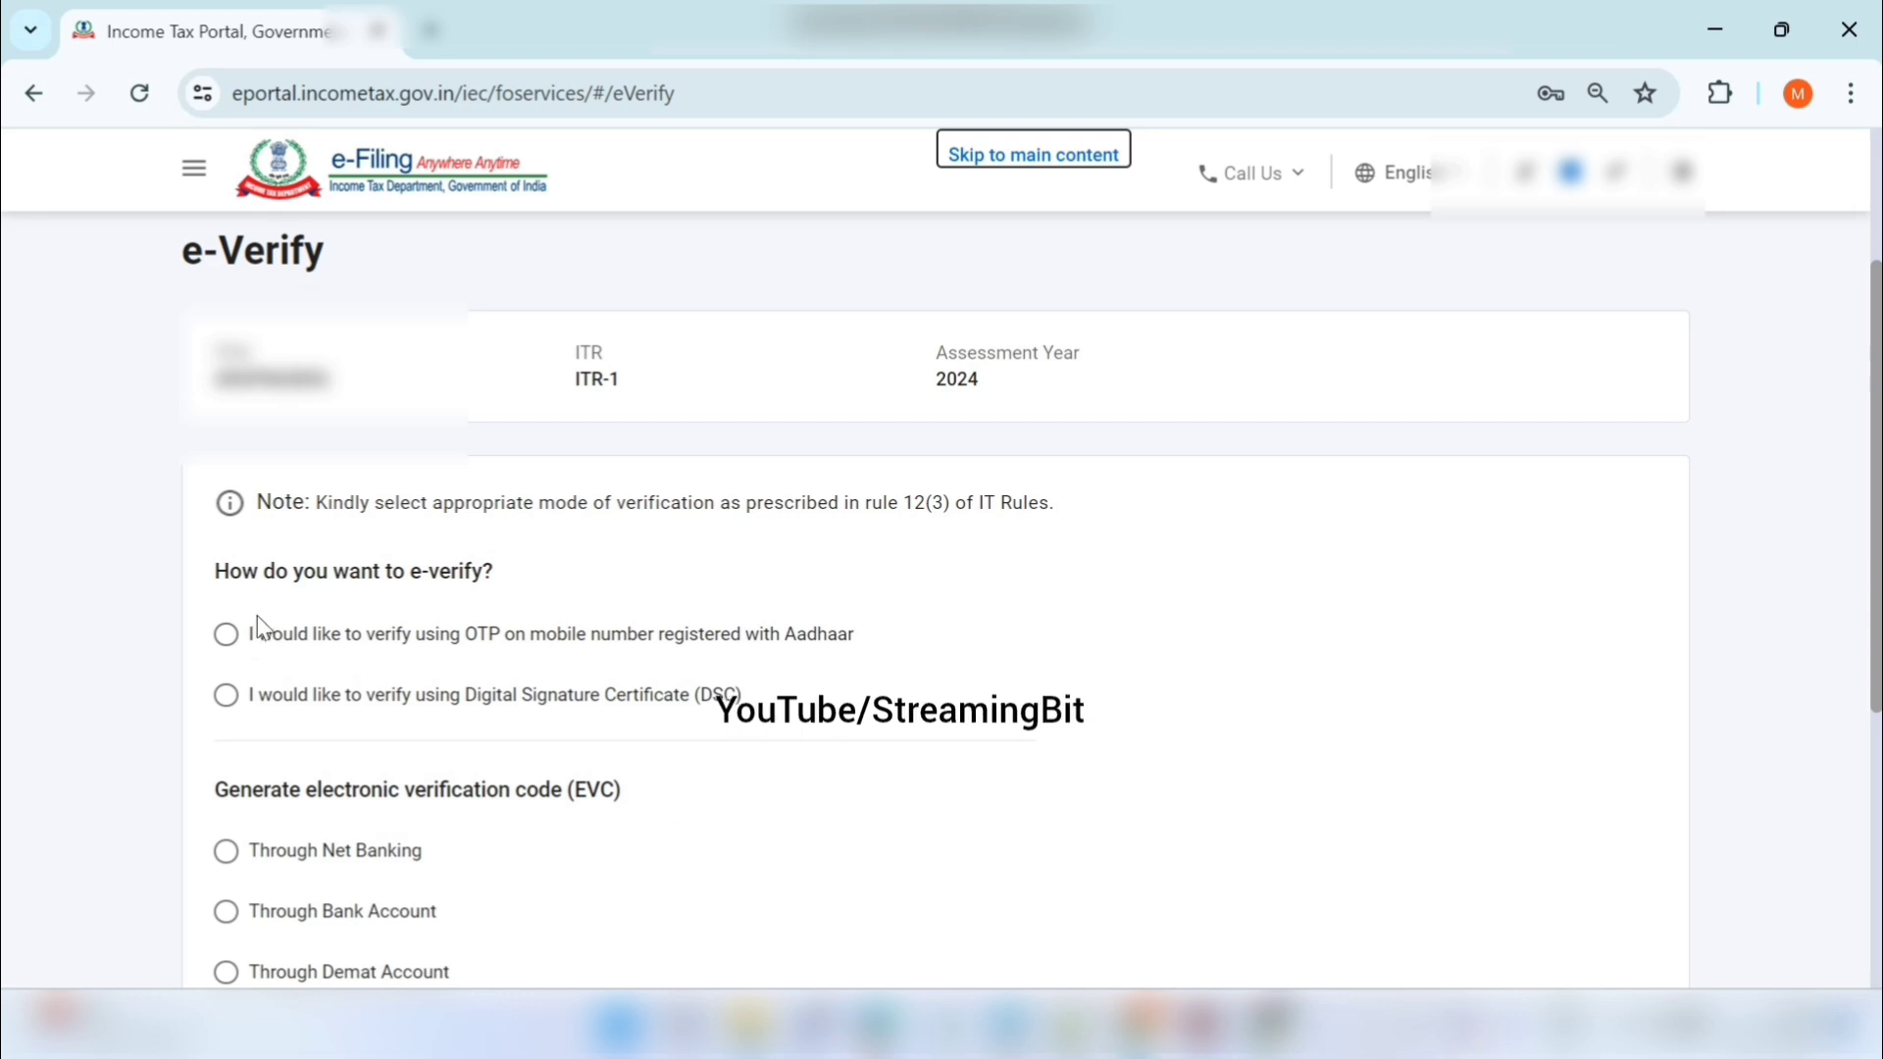
- Choose e-verification by OTP on the mobile number registered with Aadhaar, continue, and agree to validate the Aadhaar details
{"action": "left_click", "coordinate": [226, 636]}
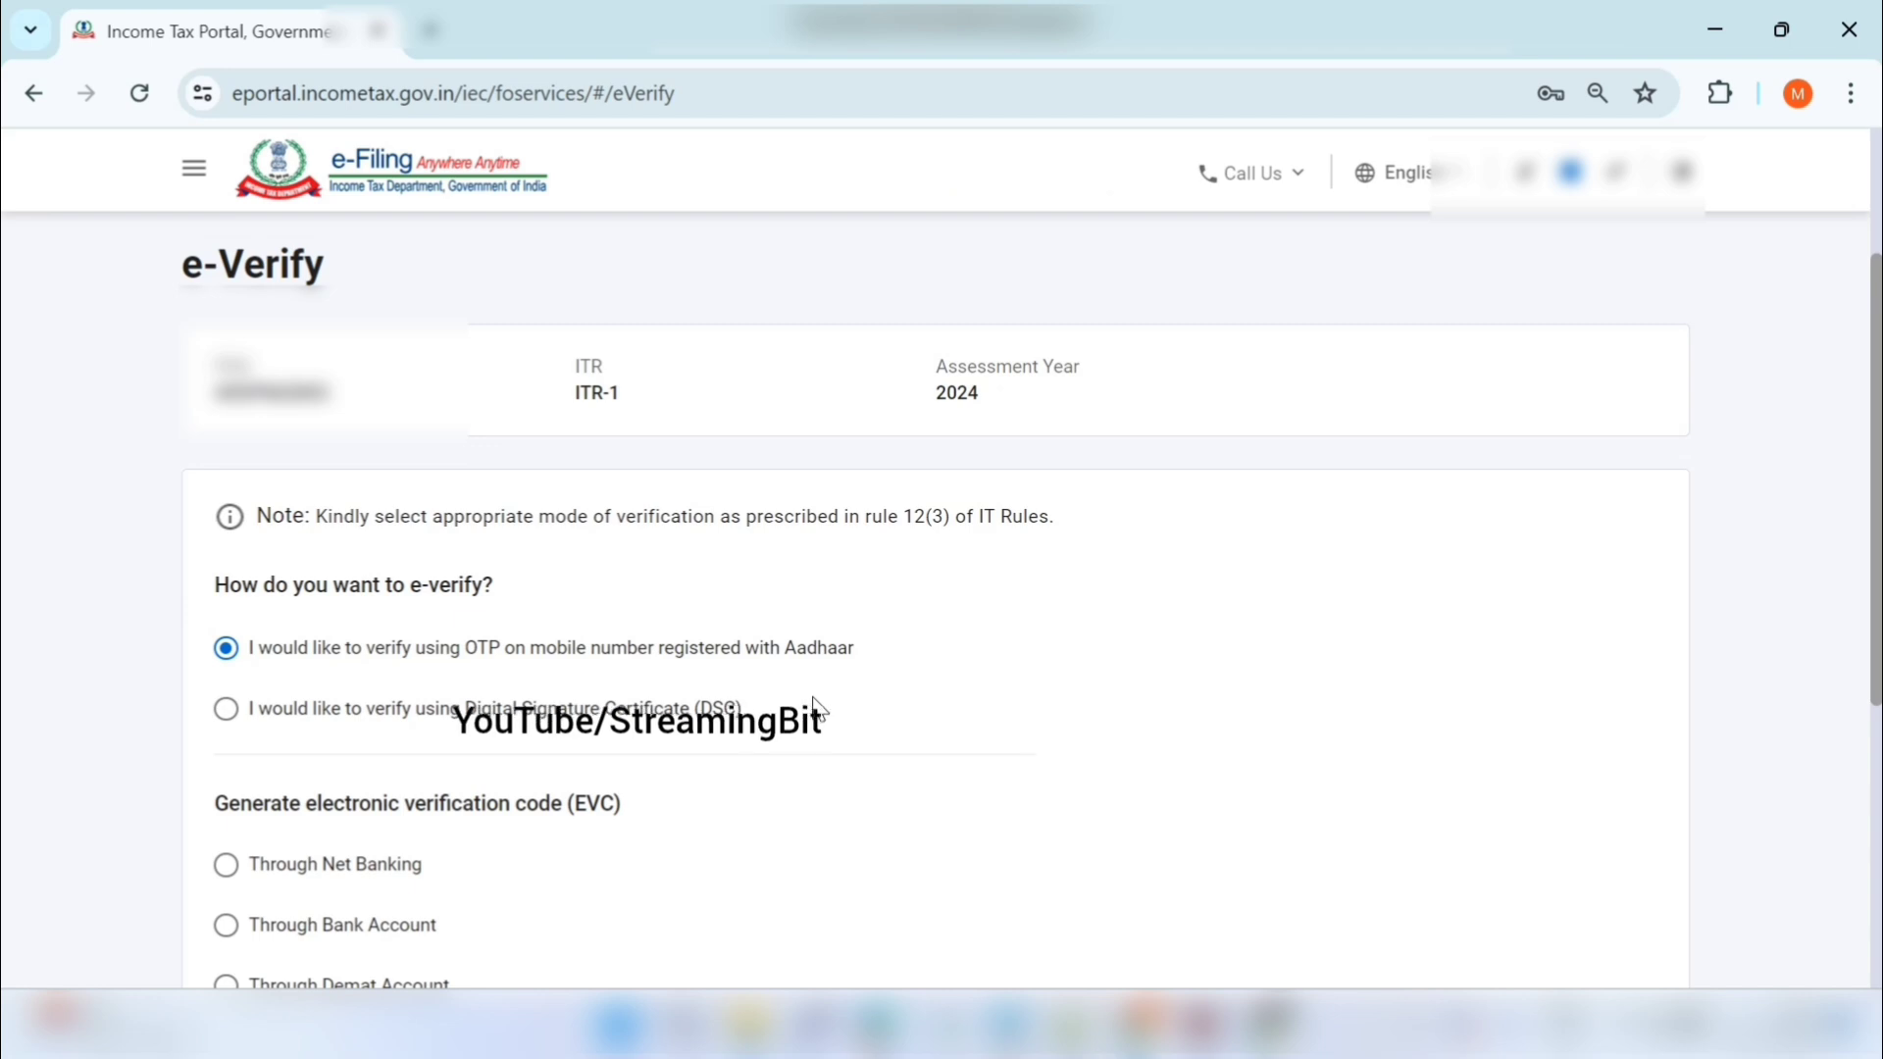
{"action": "scroll", "coordinate": [813, 704], "scroll_direction": "down", "scroll_amount": 1}
{"action": "scroll", "coordinate": [818, 708], "scroll_direction": "down", "scroll_amount": 2}
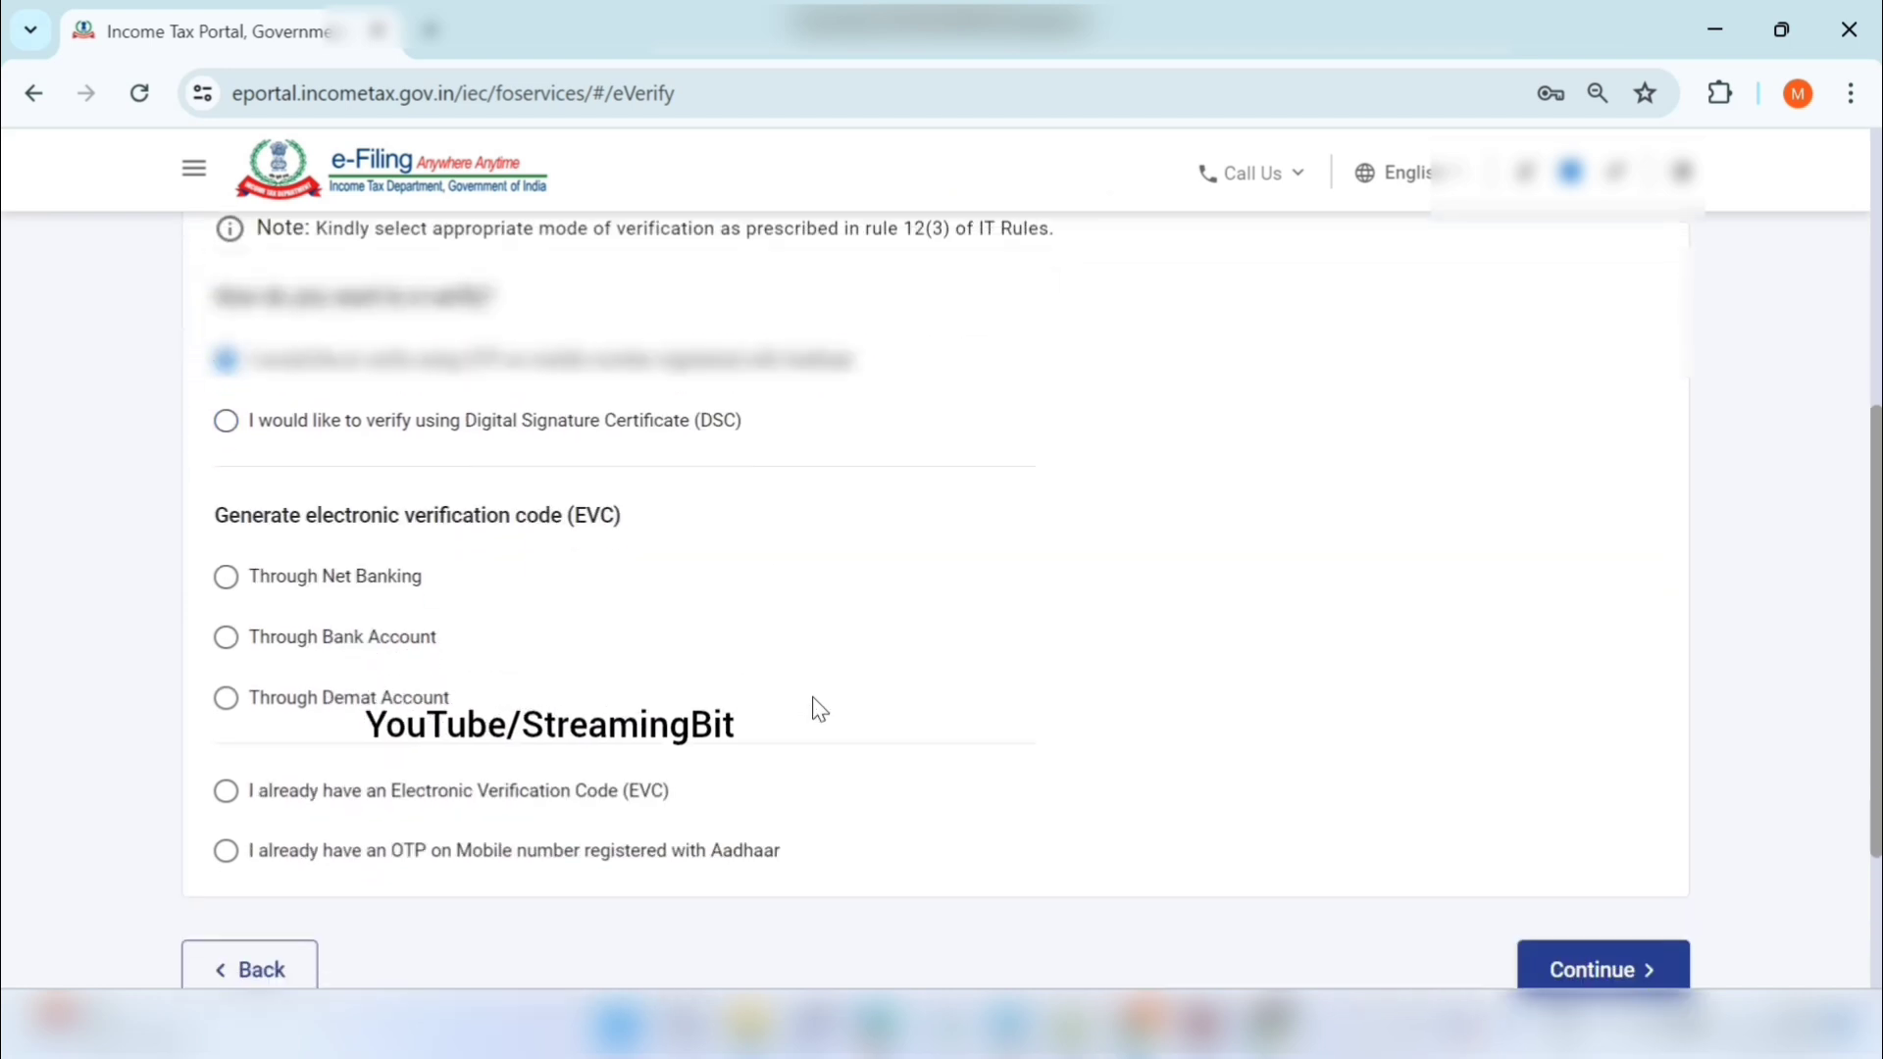
{"action": "left_click", "coordinate": [1575, 949]}
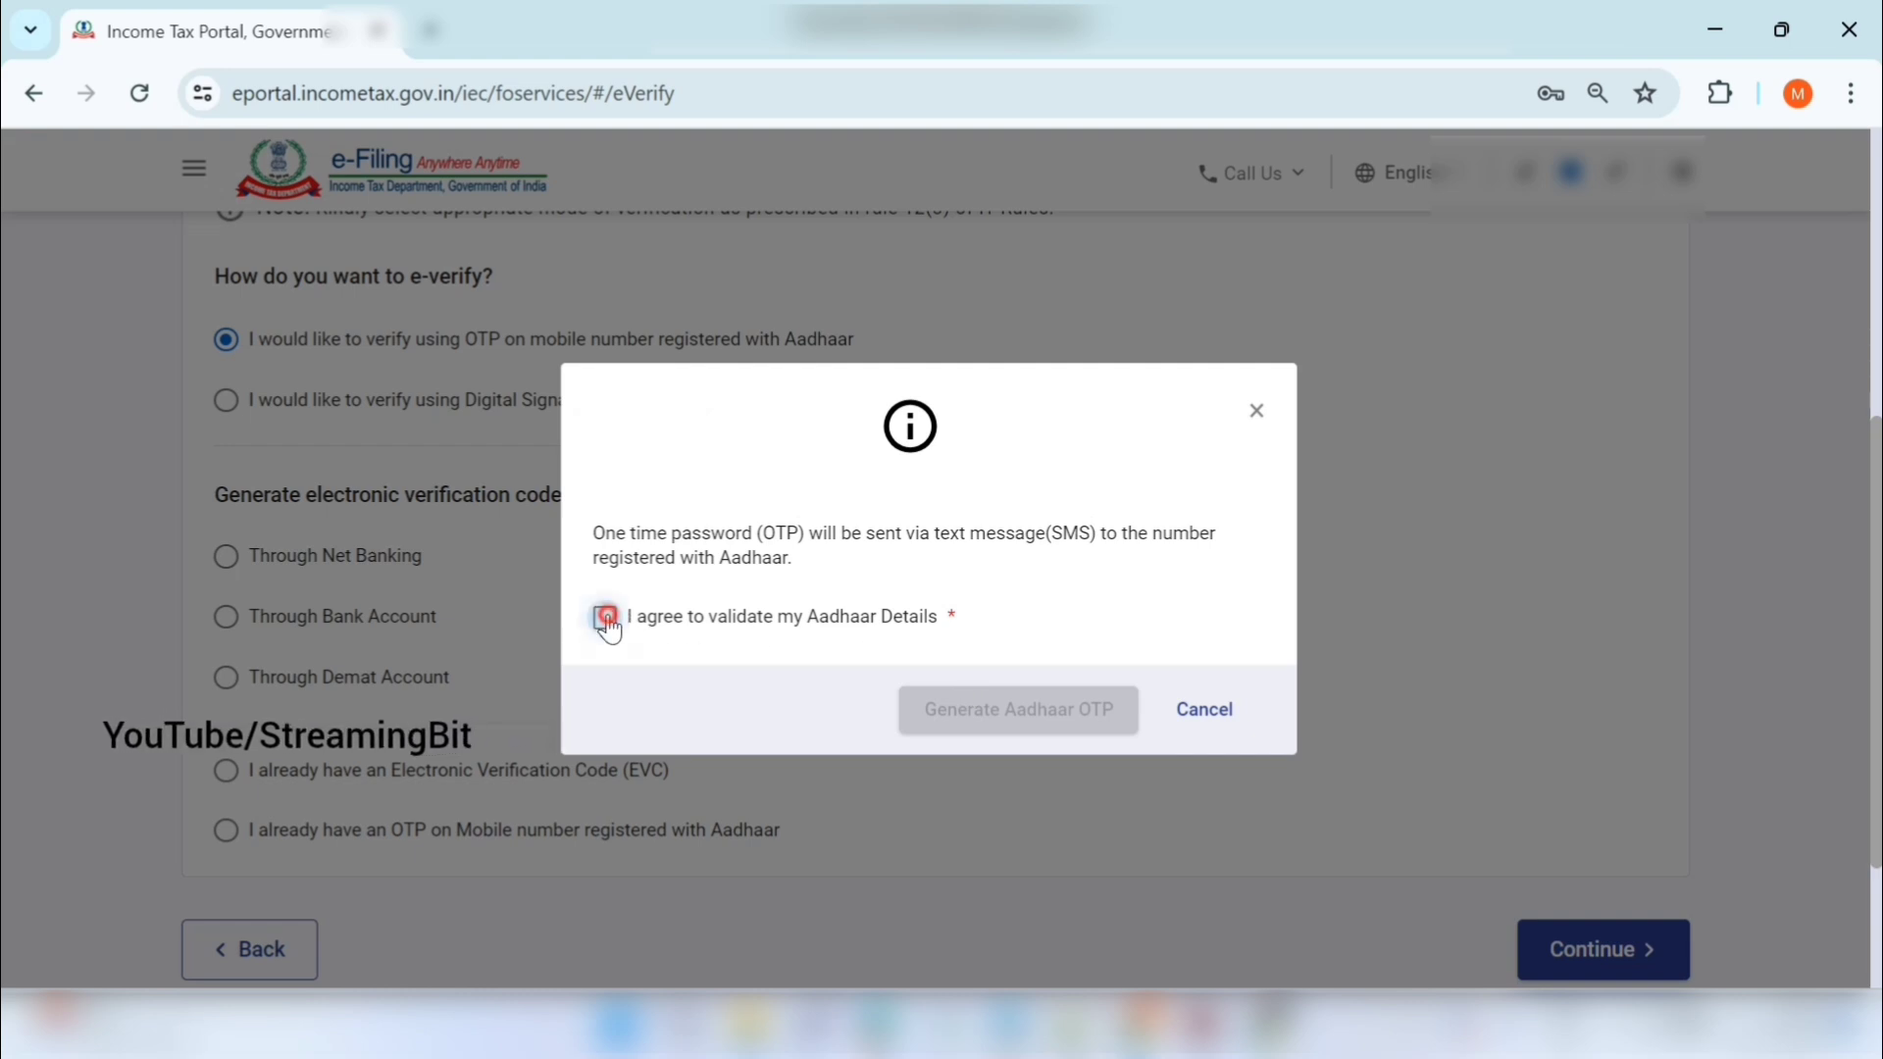
{"action": "left_click", "coordinate": [606, 618]}
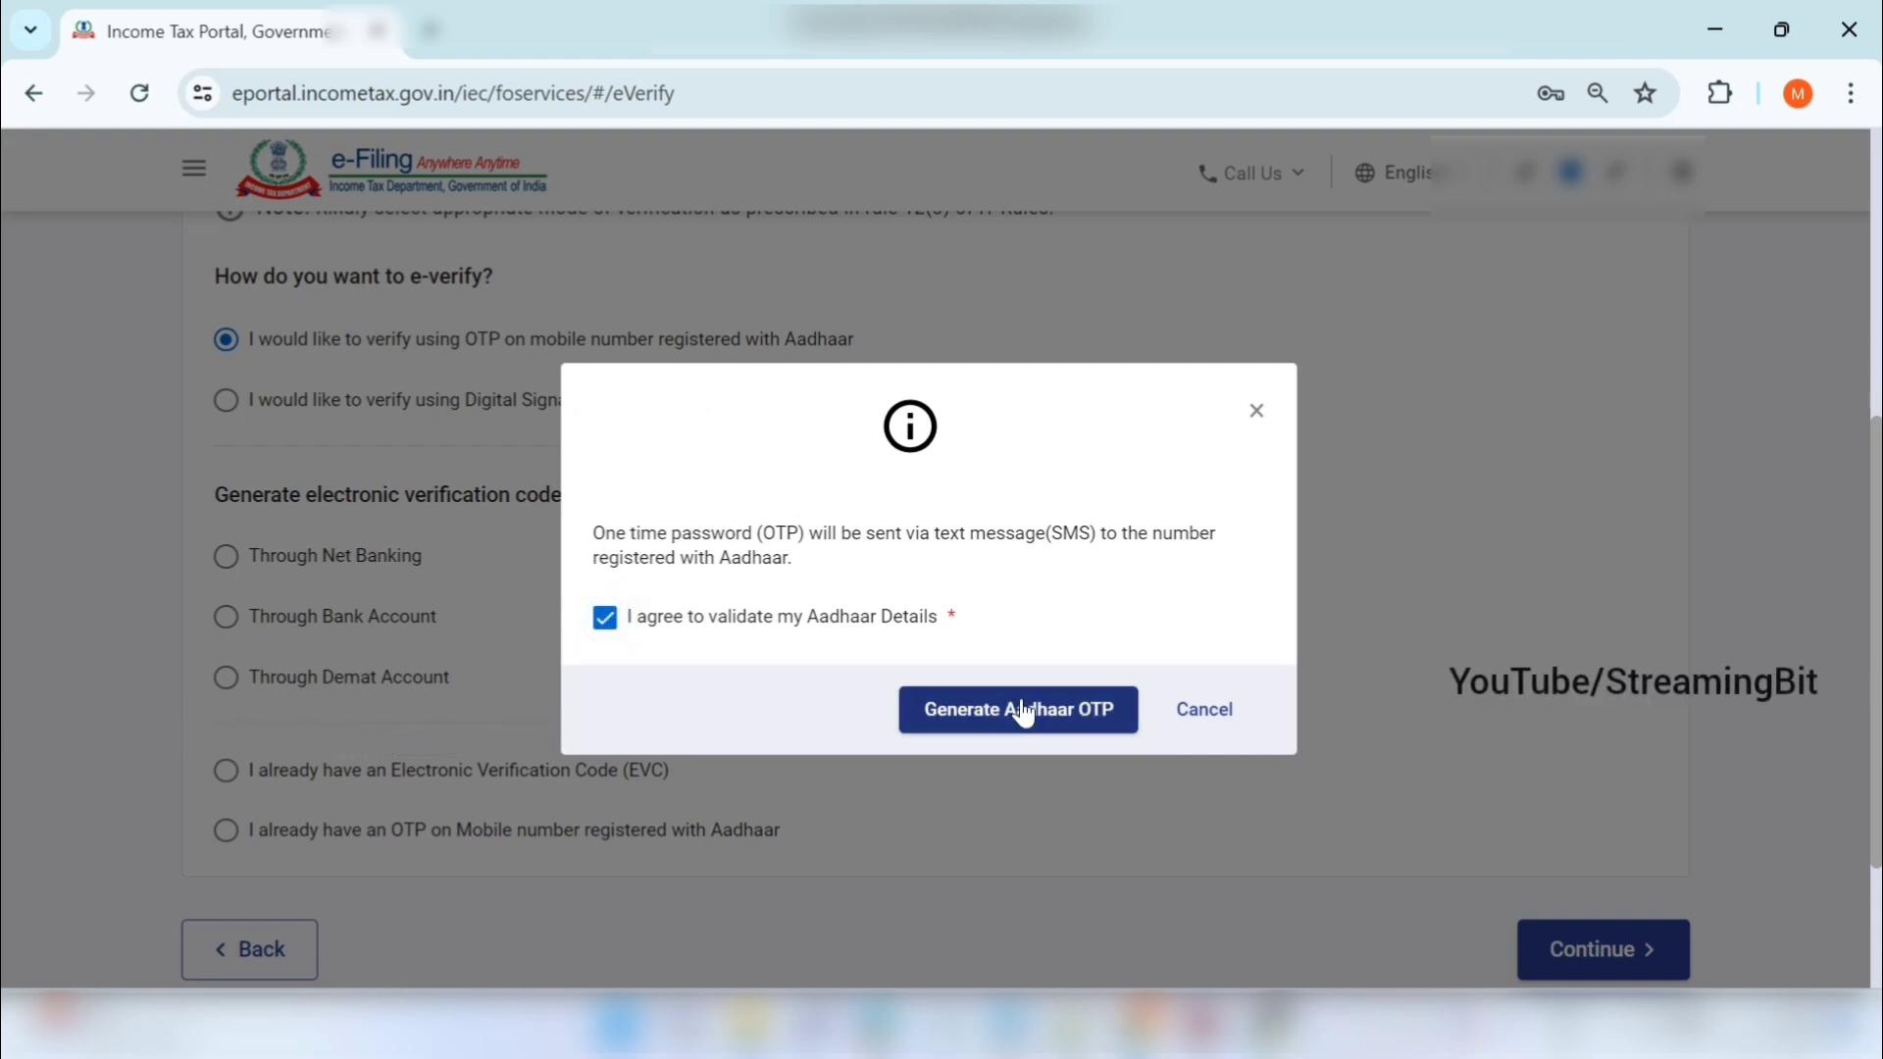